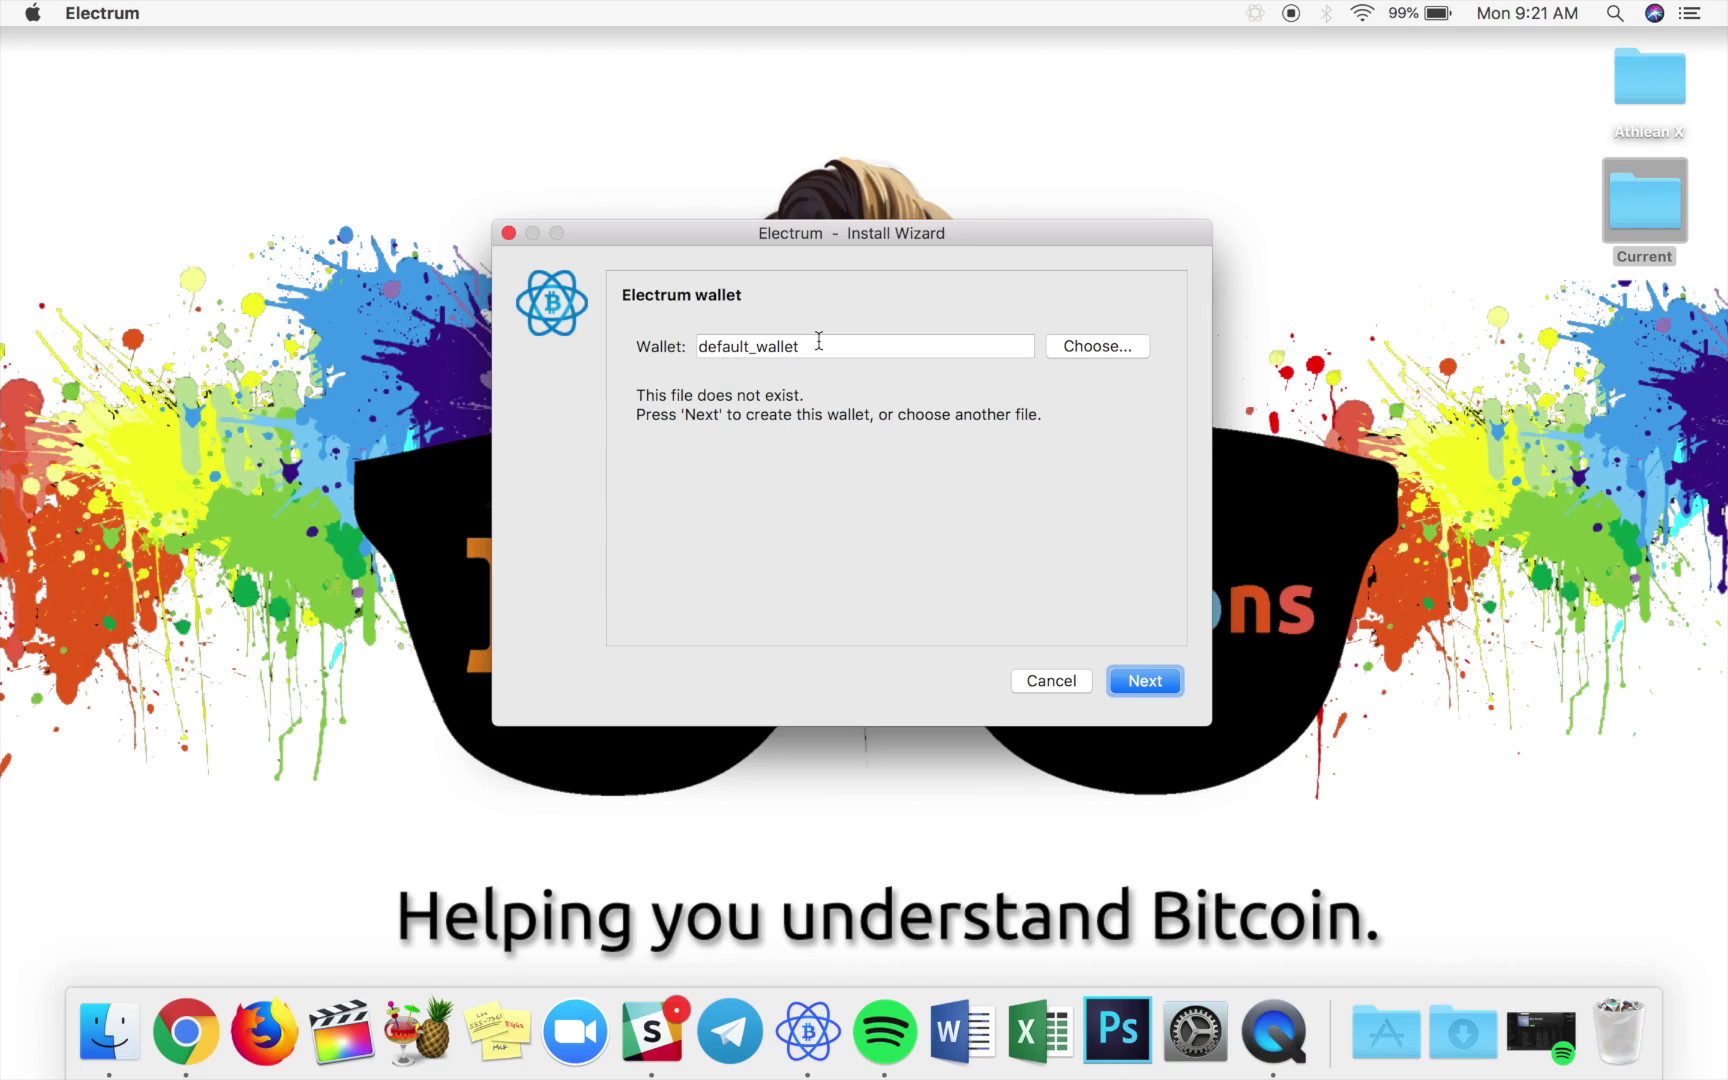
Name the new wallet btcsessionstest
double_click(775, 349)
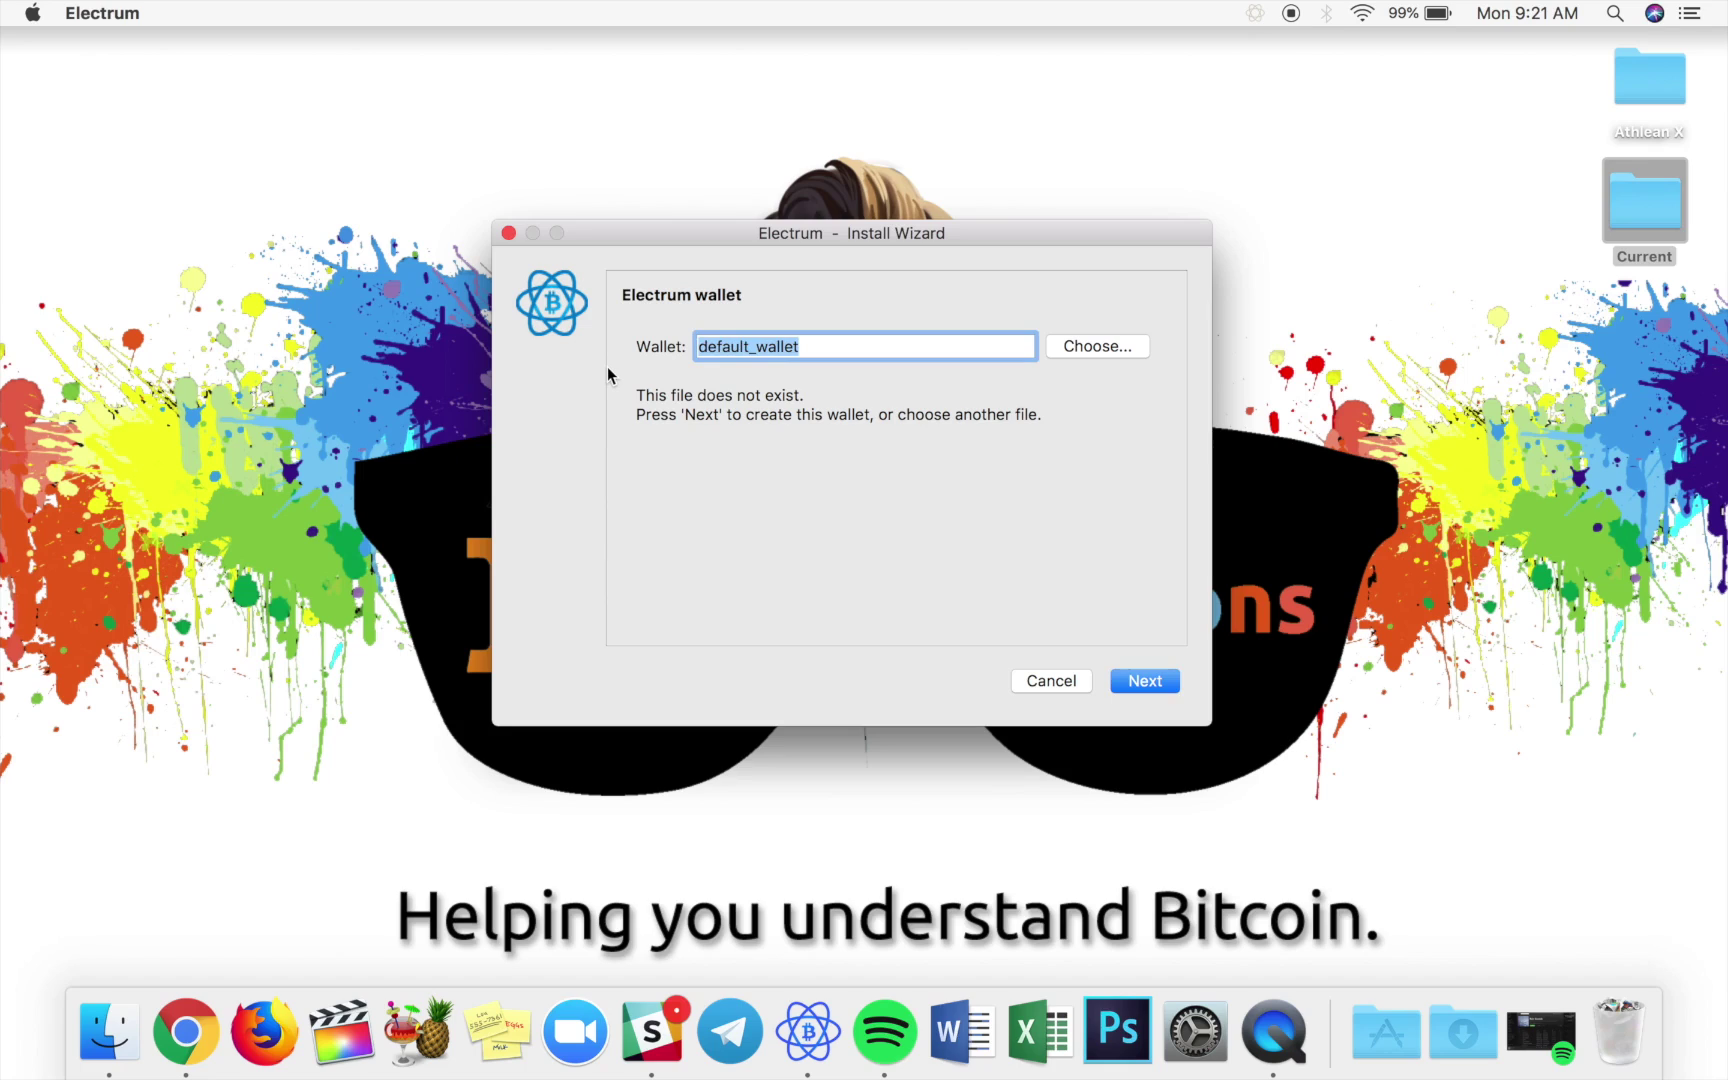
text(btcses)
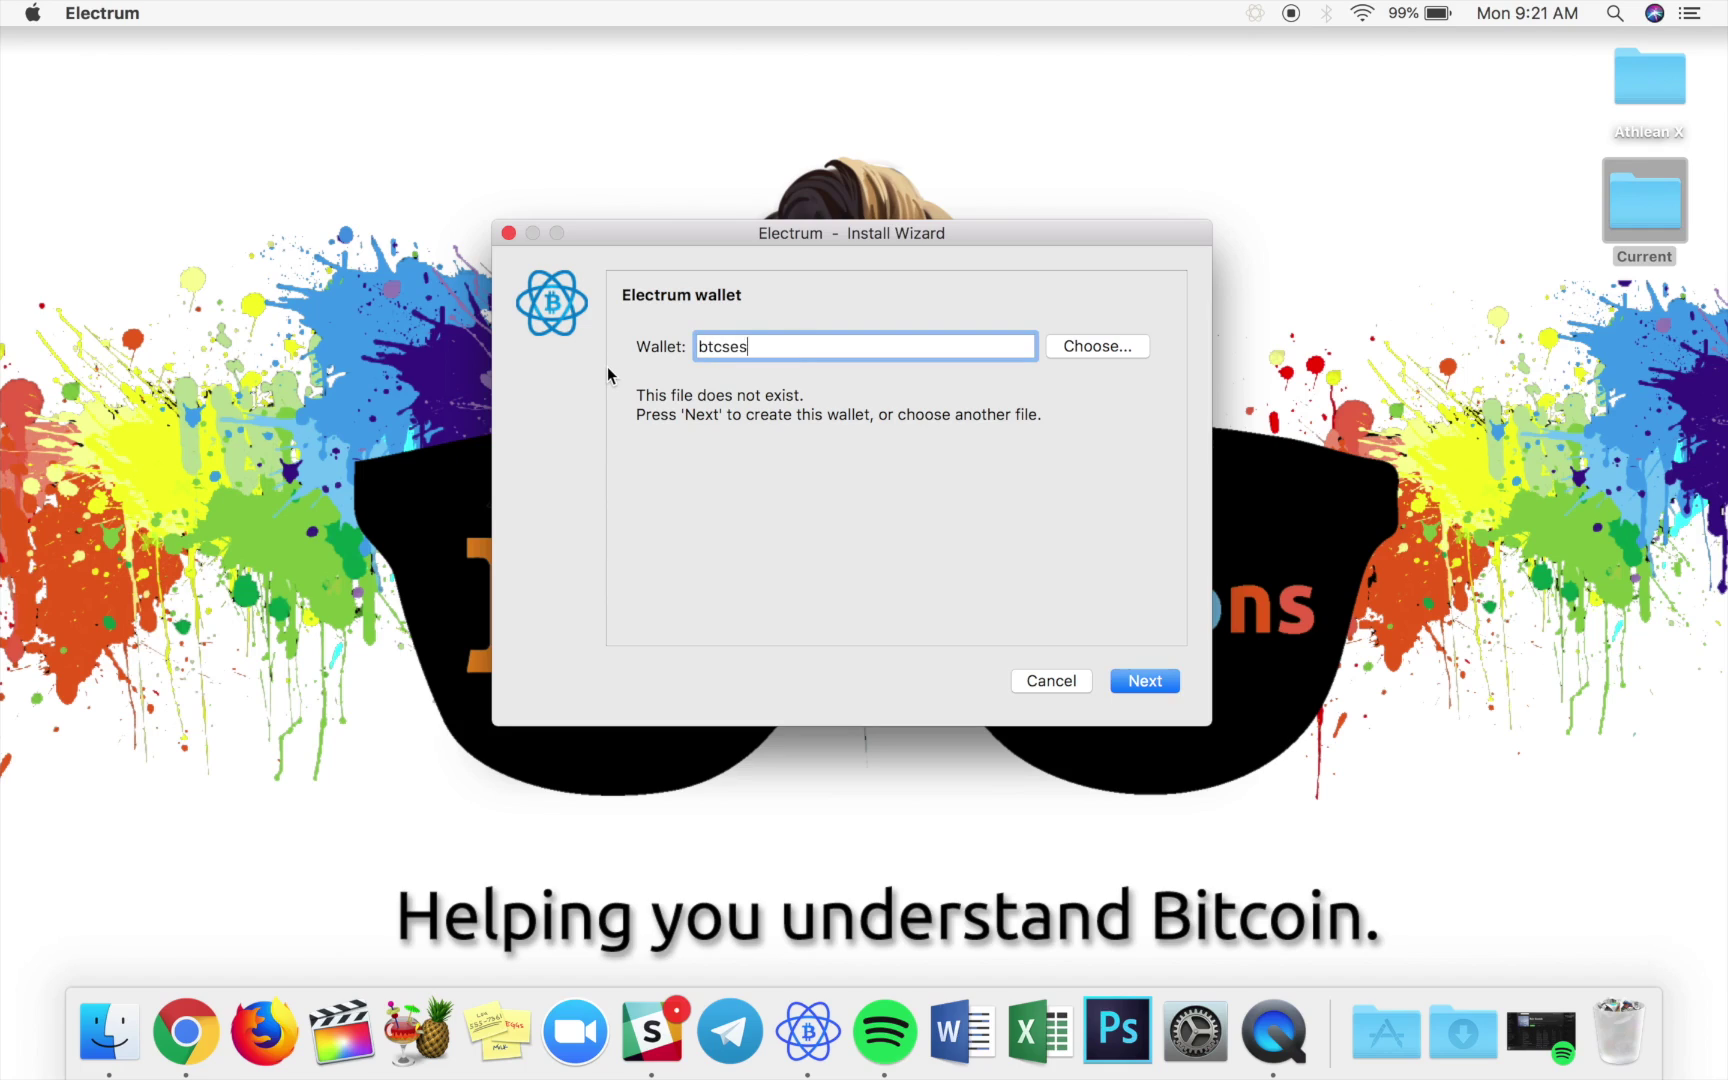
text(sionstest)
click(1137, 683)
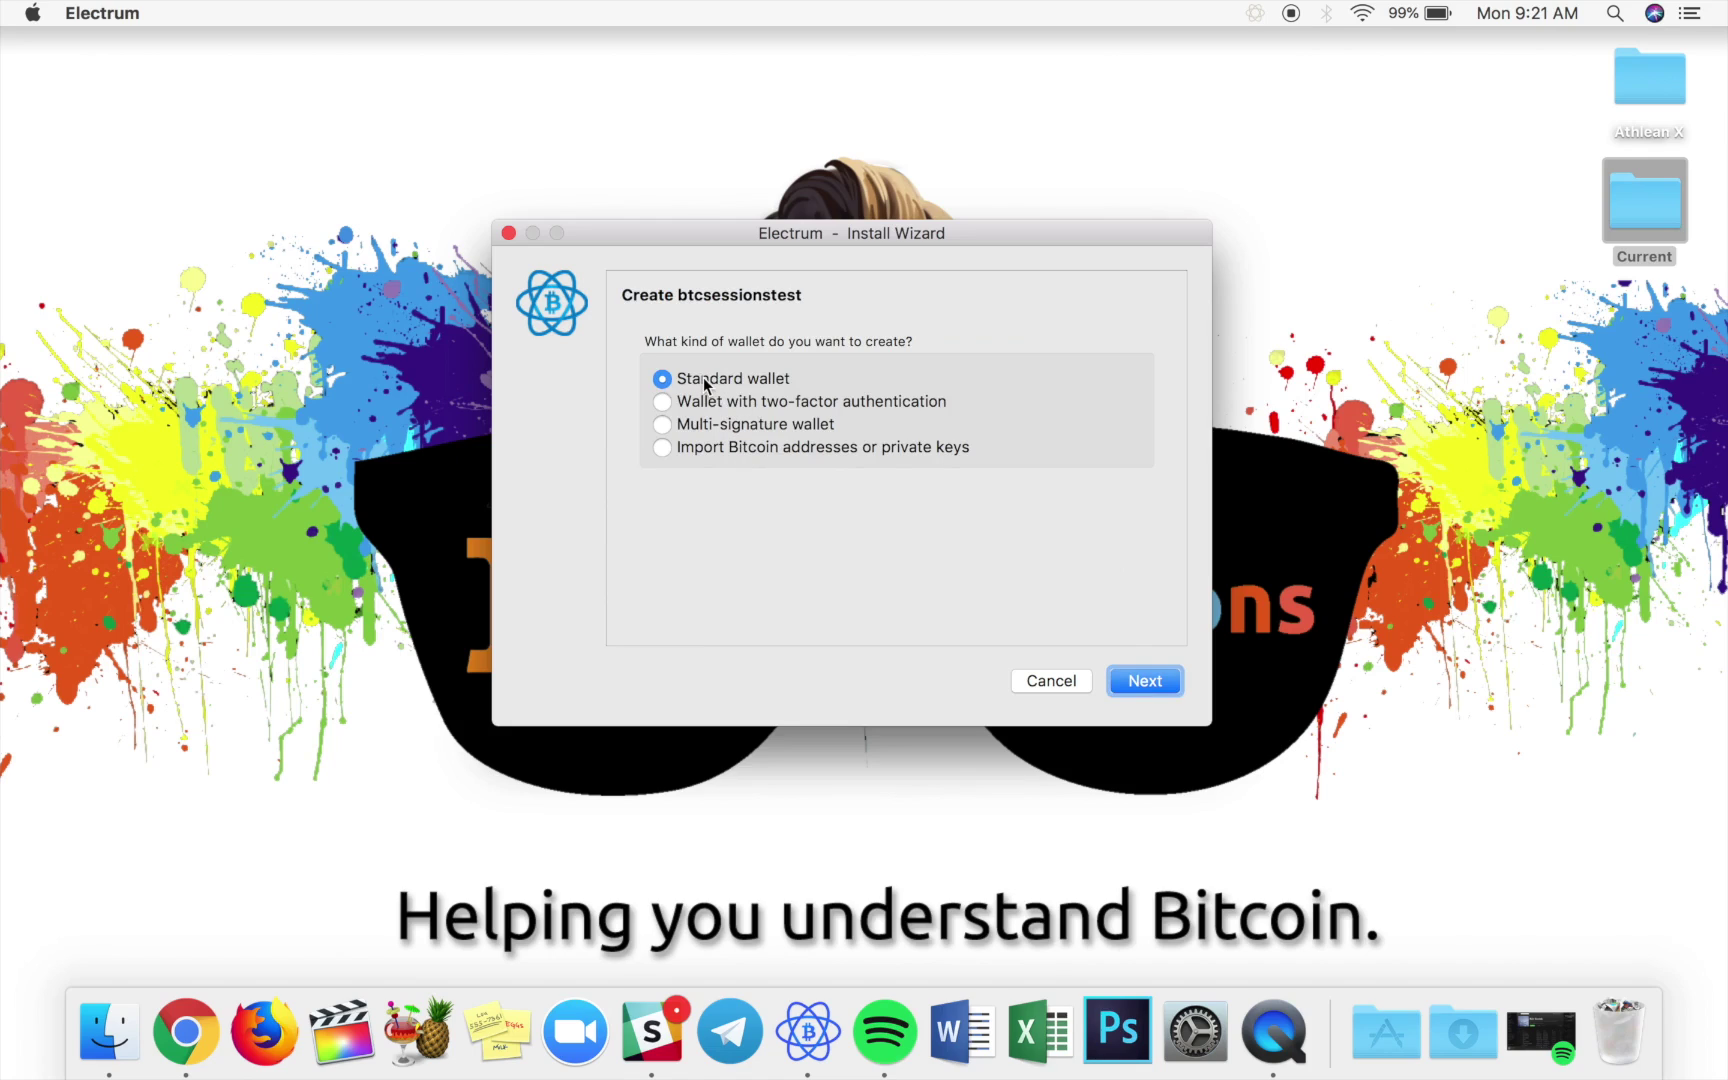
Choose a standard wallet with a newly created Segwit seed
click(1154, 688)
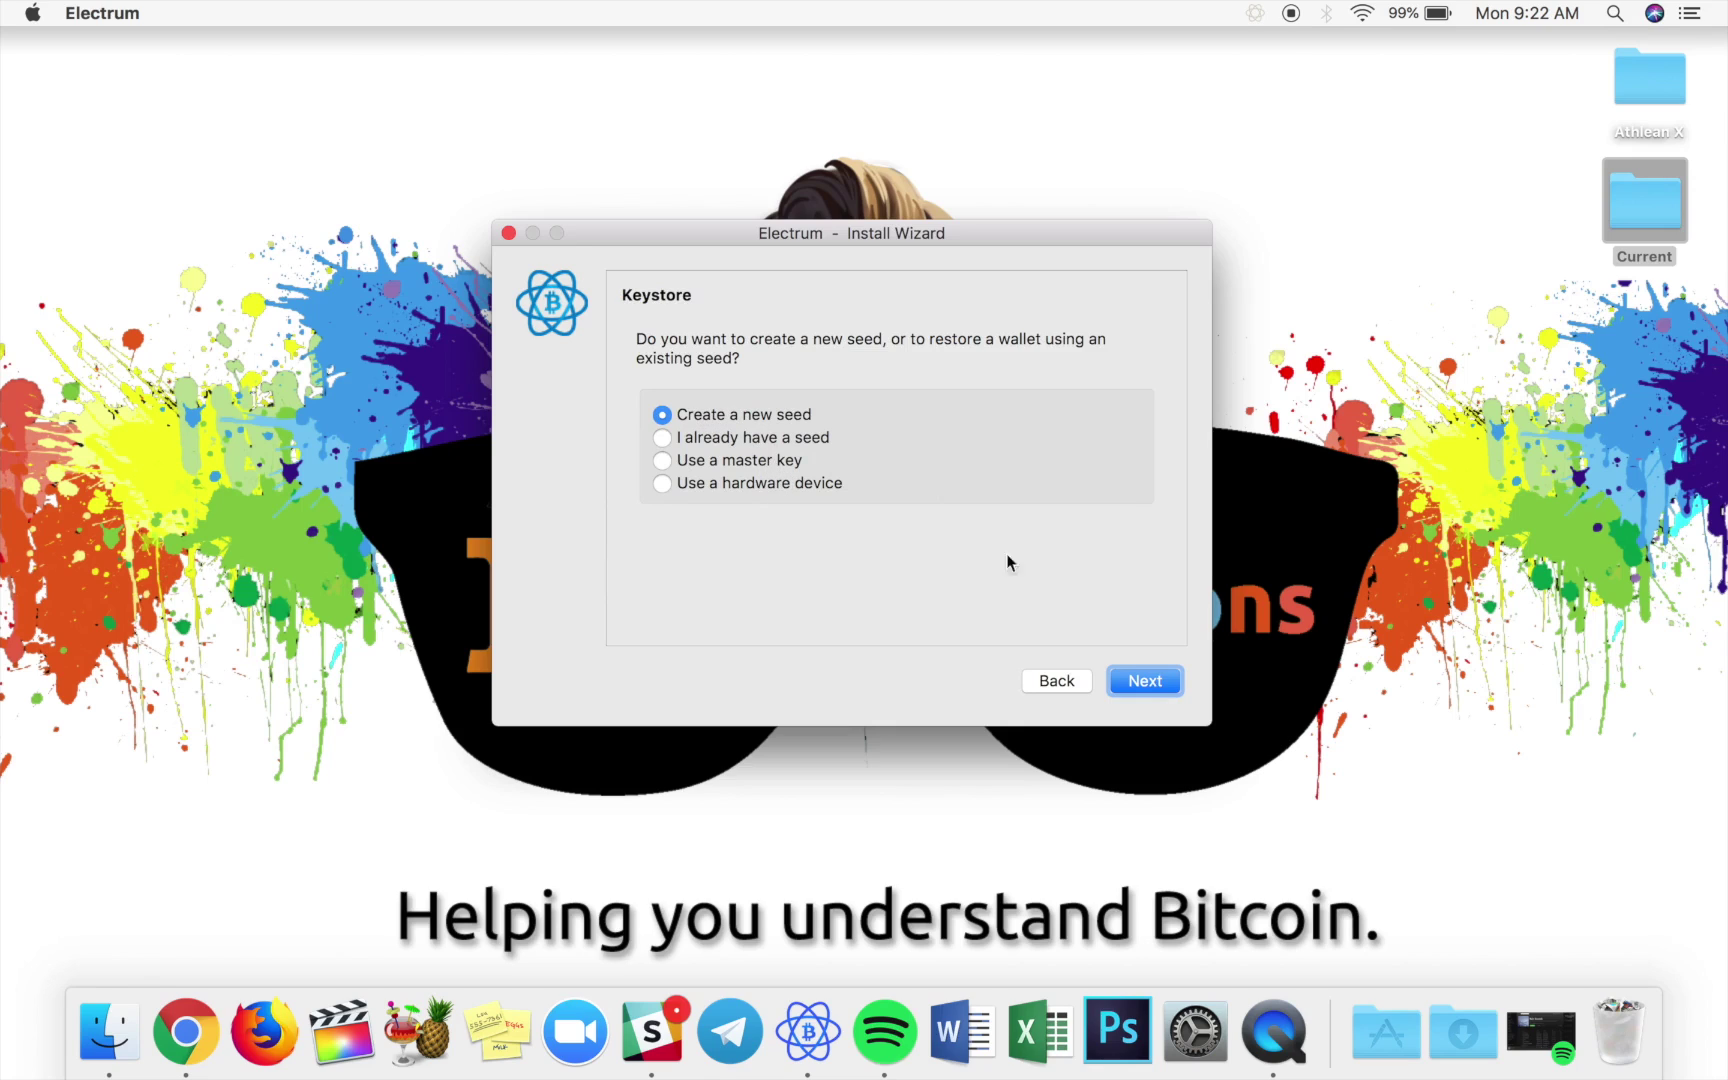
click(1157, 683)
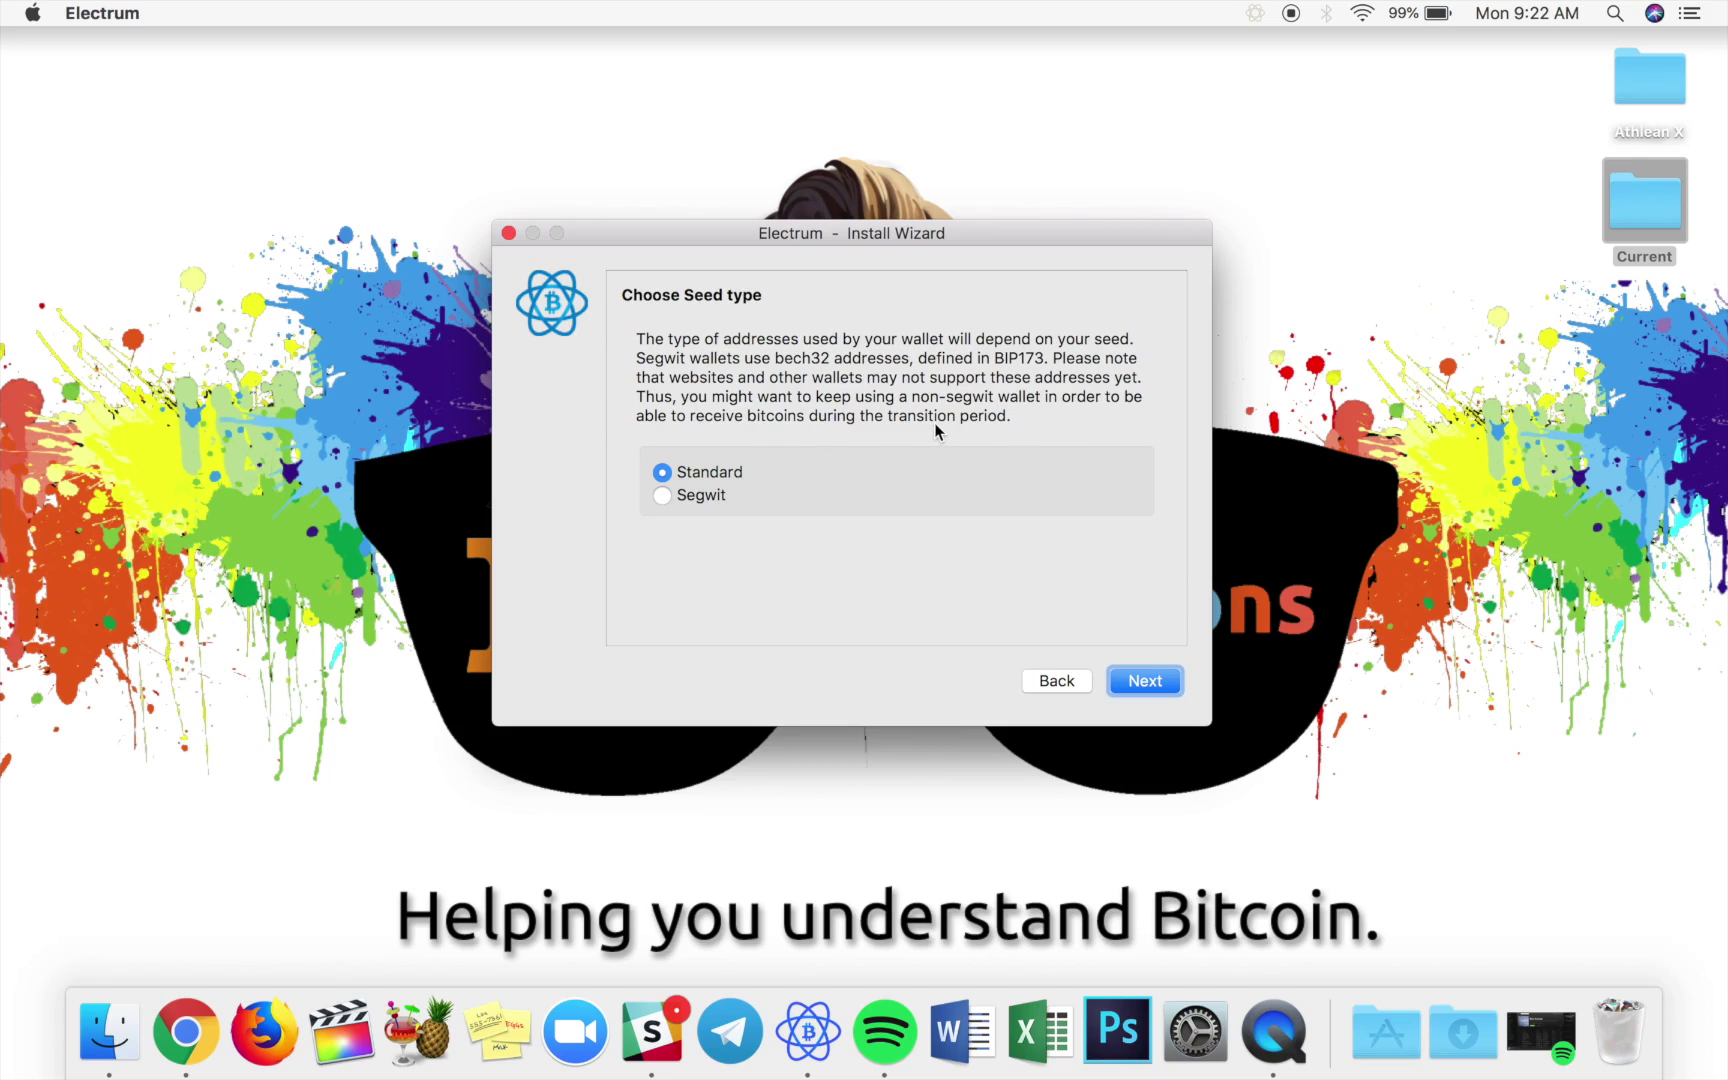
click(662, 495)
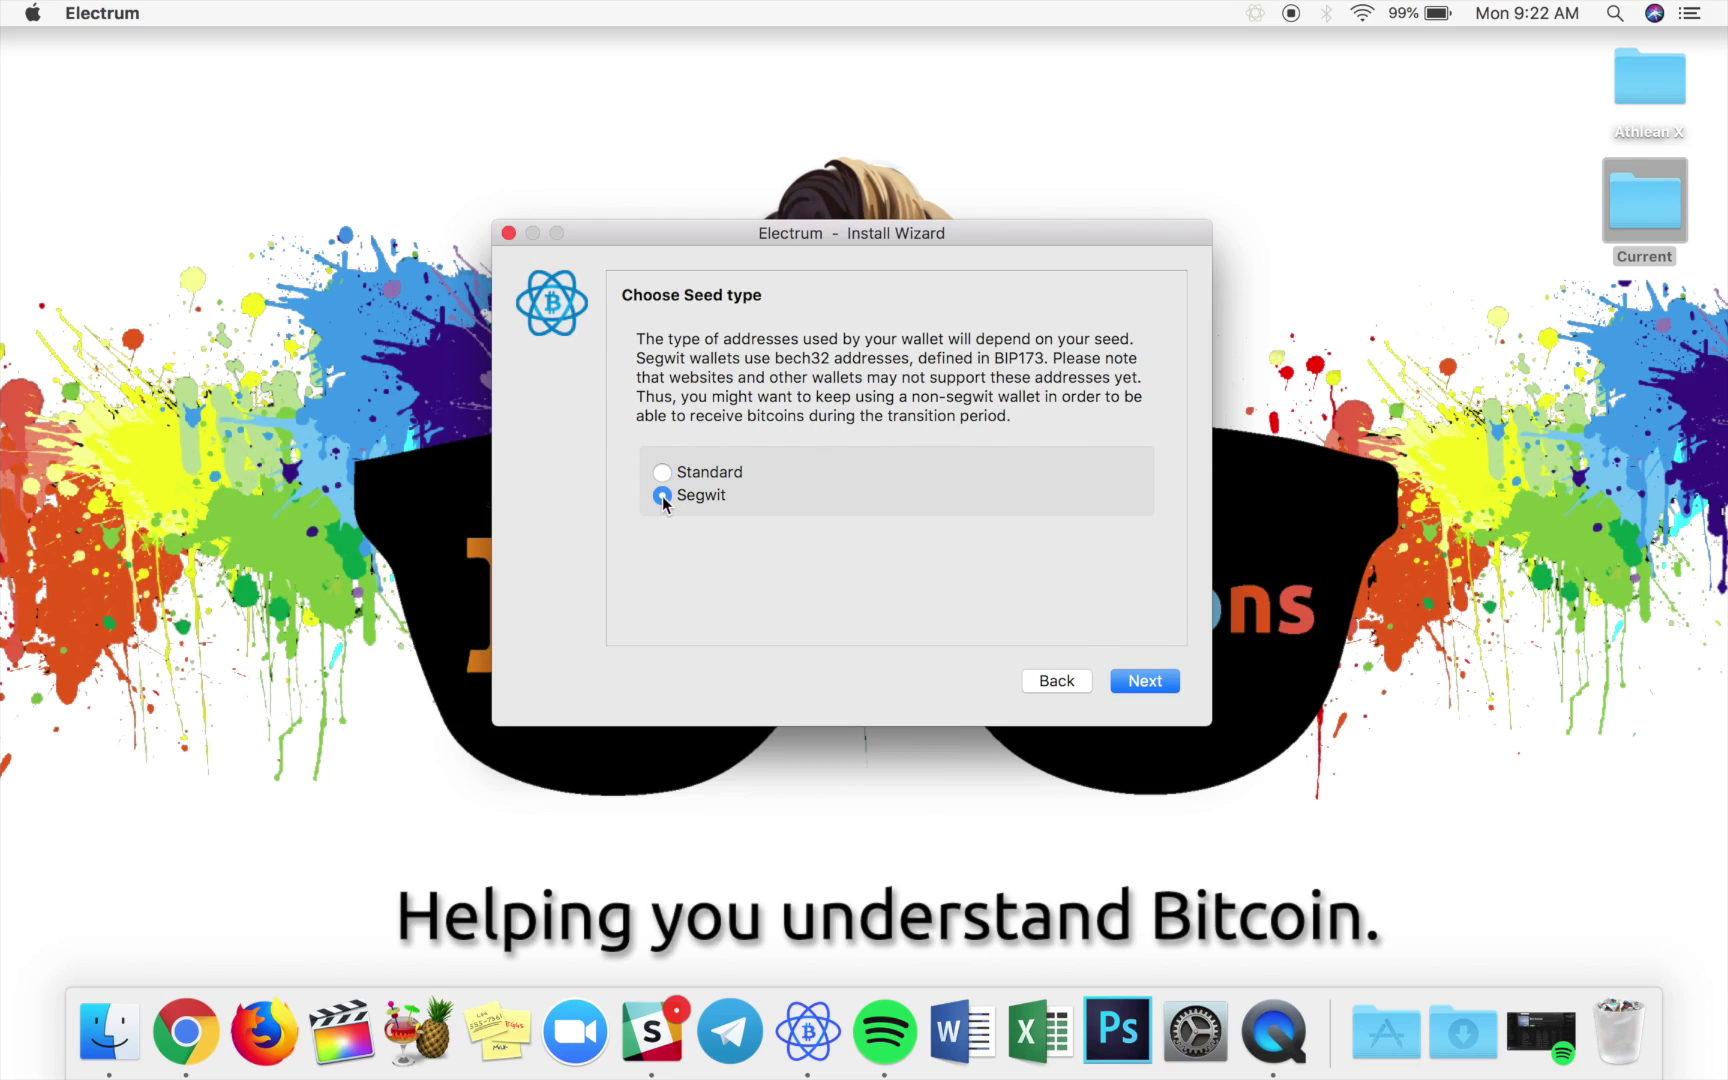
click(1146, 681)
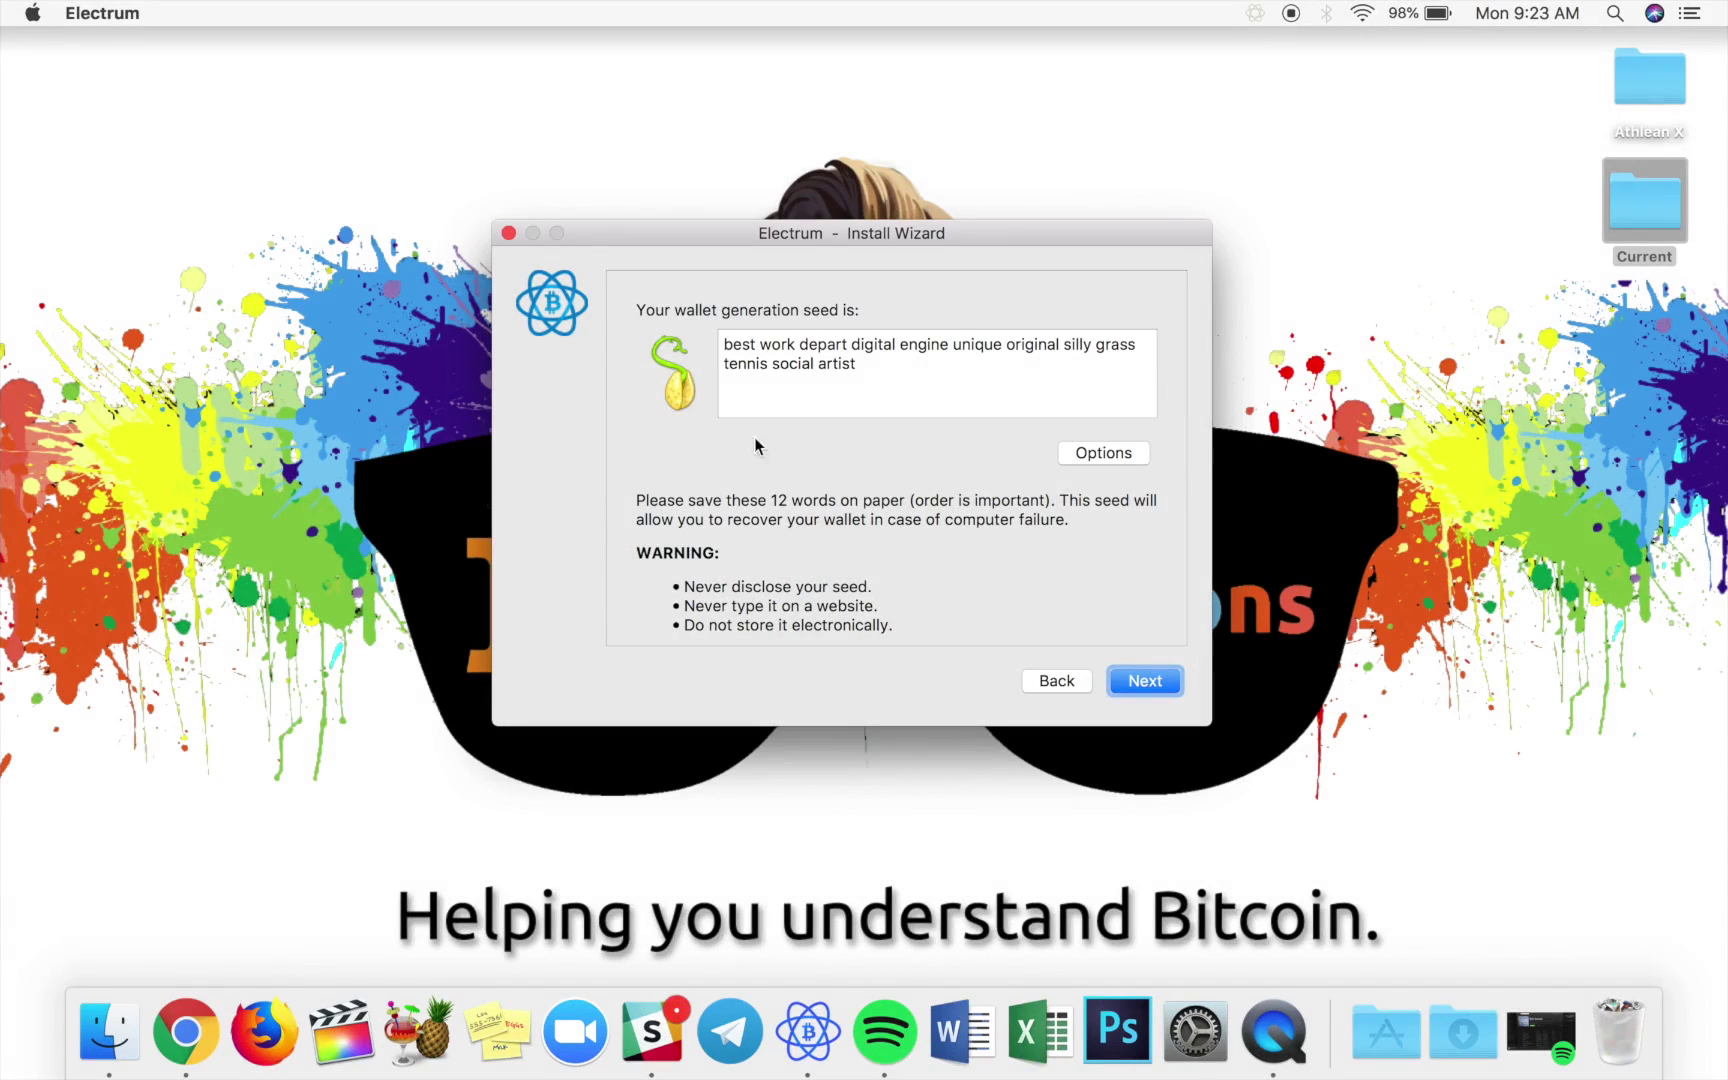
Write down the generated 12-word seed and proceed to seed confirmation
click(1141, 681)
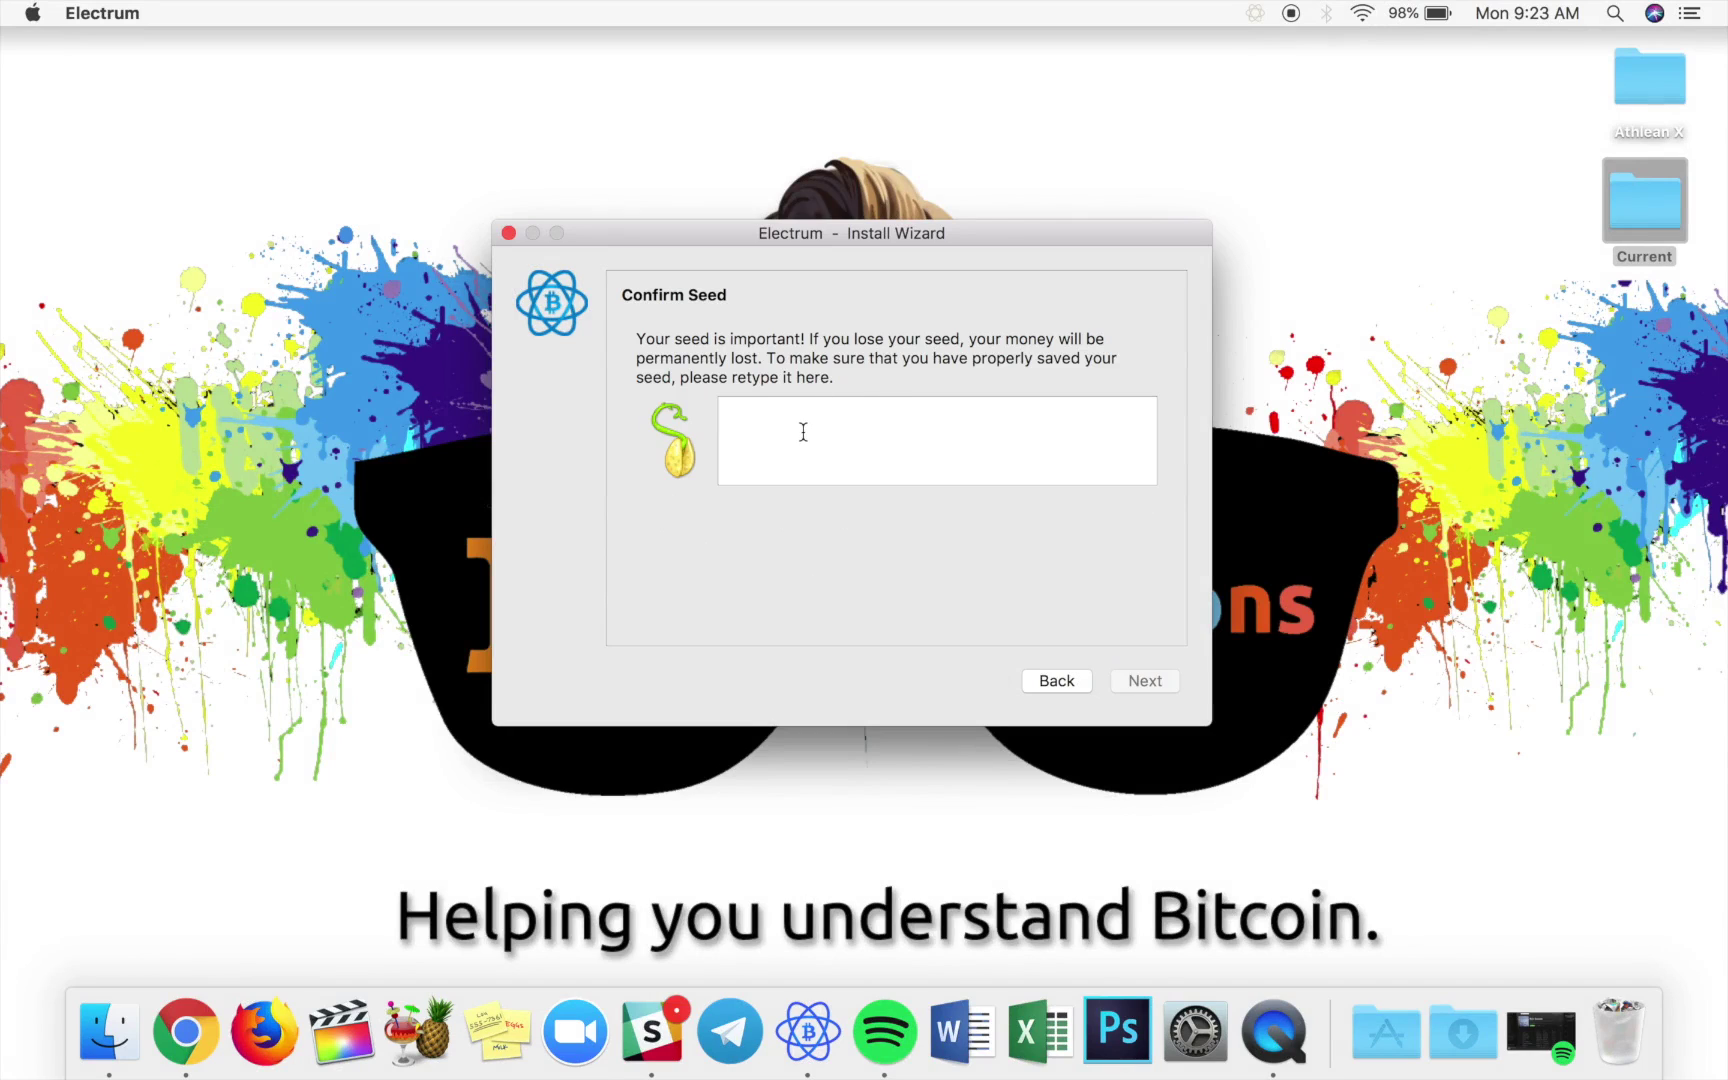
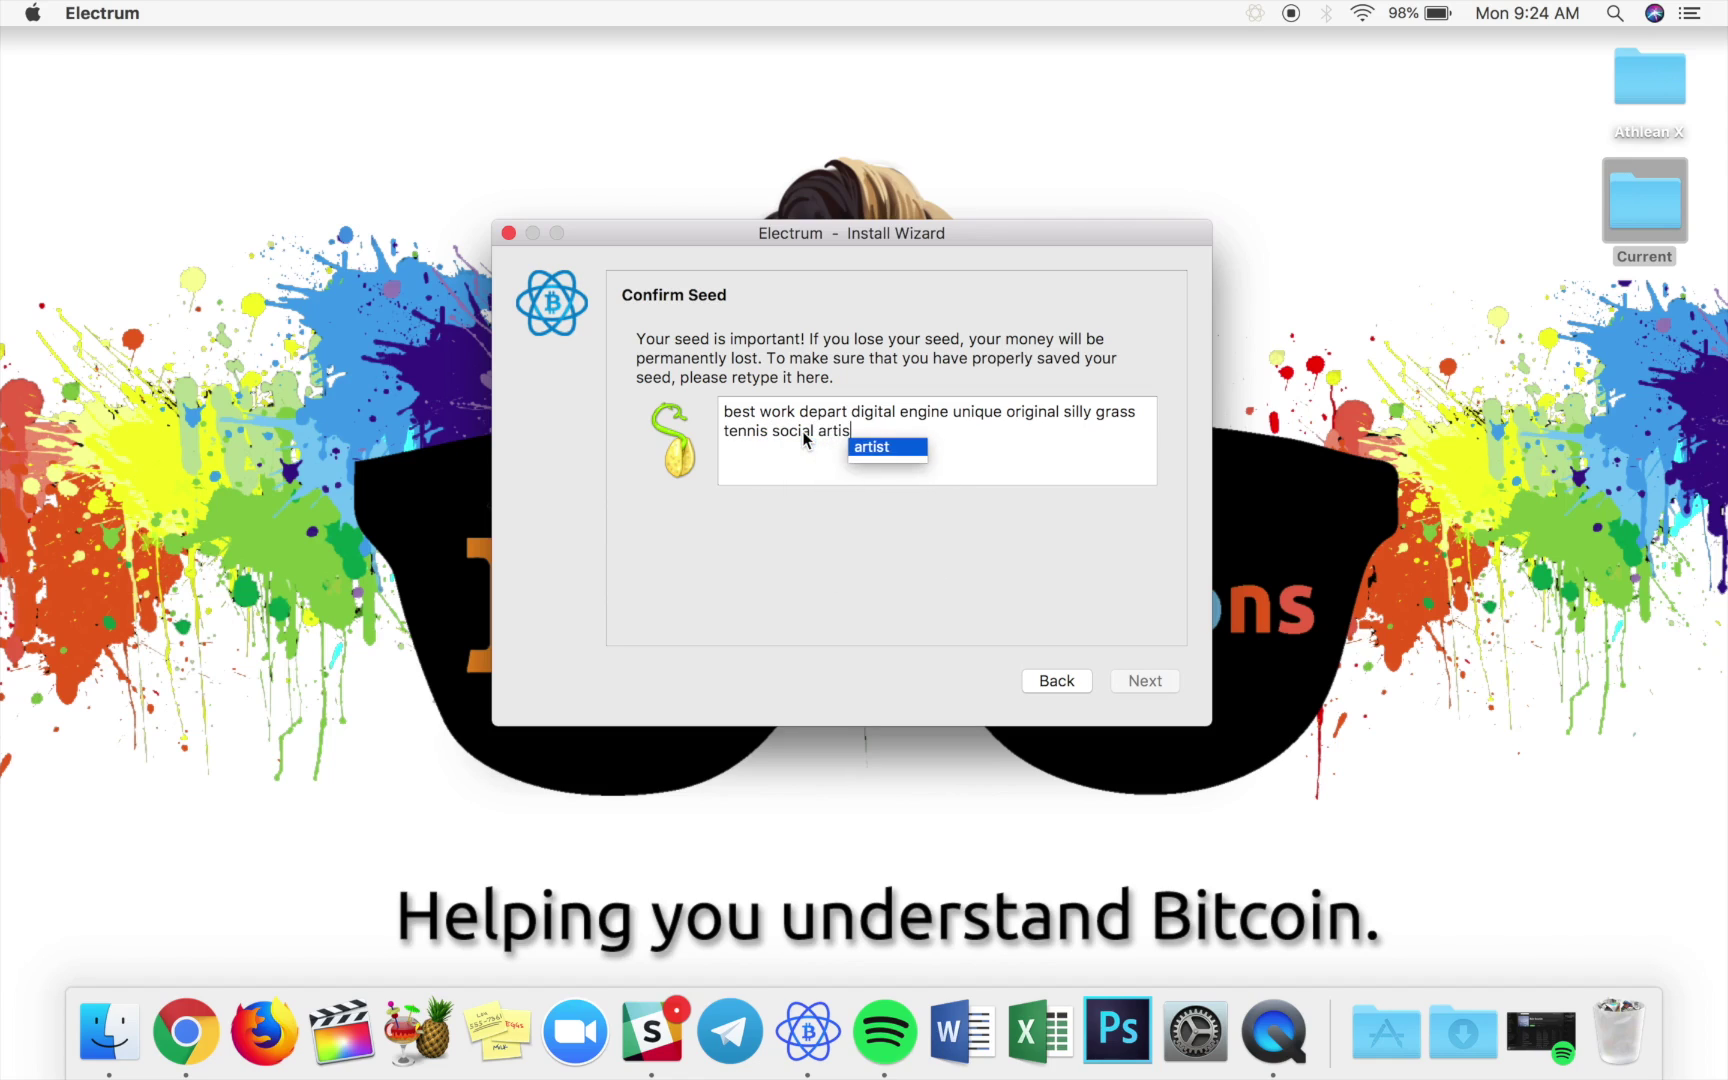
click(860, 447)
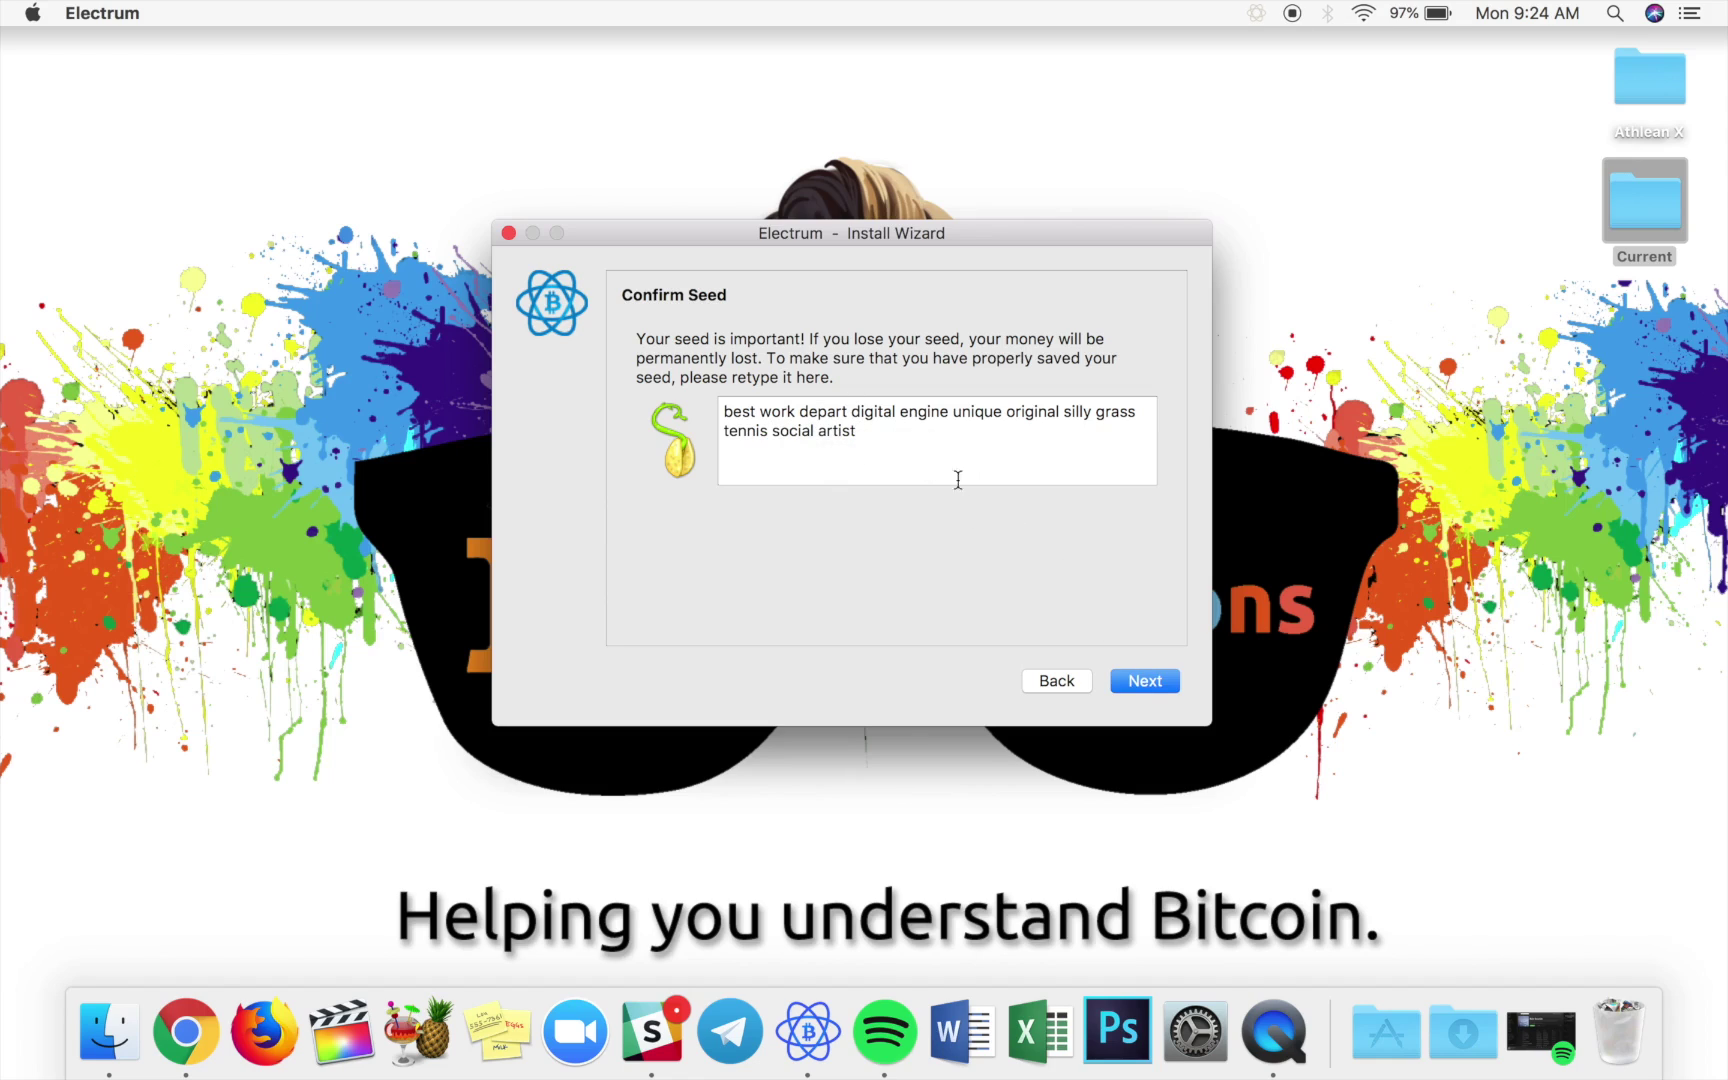
click(1145, 682)
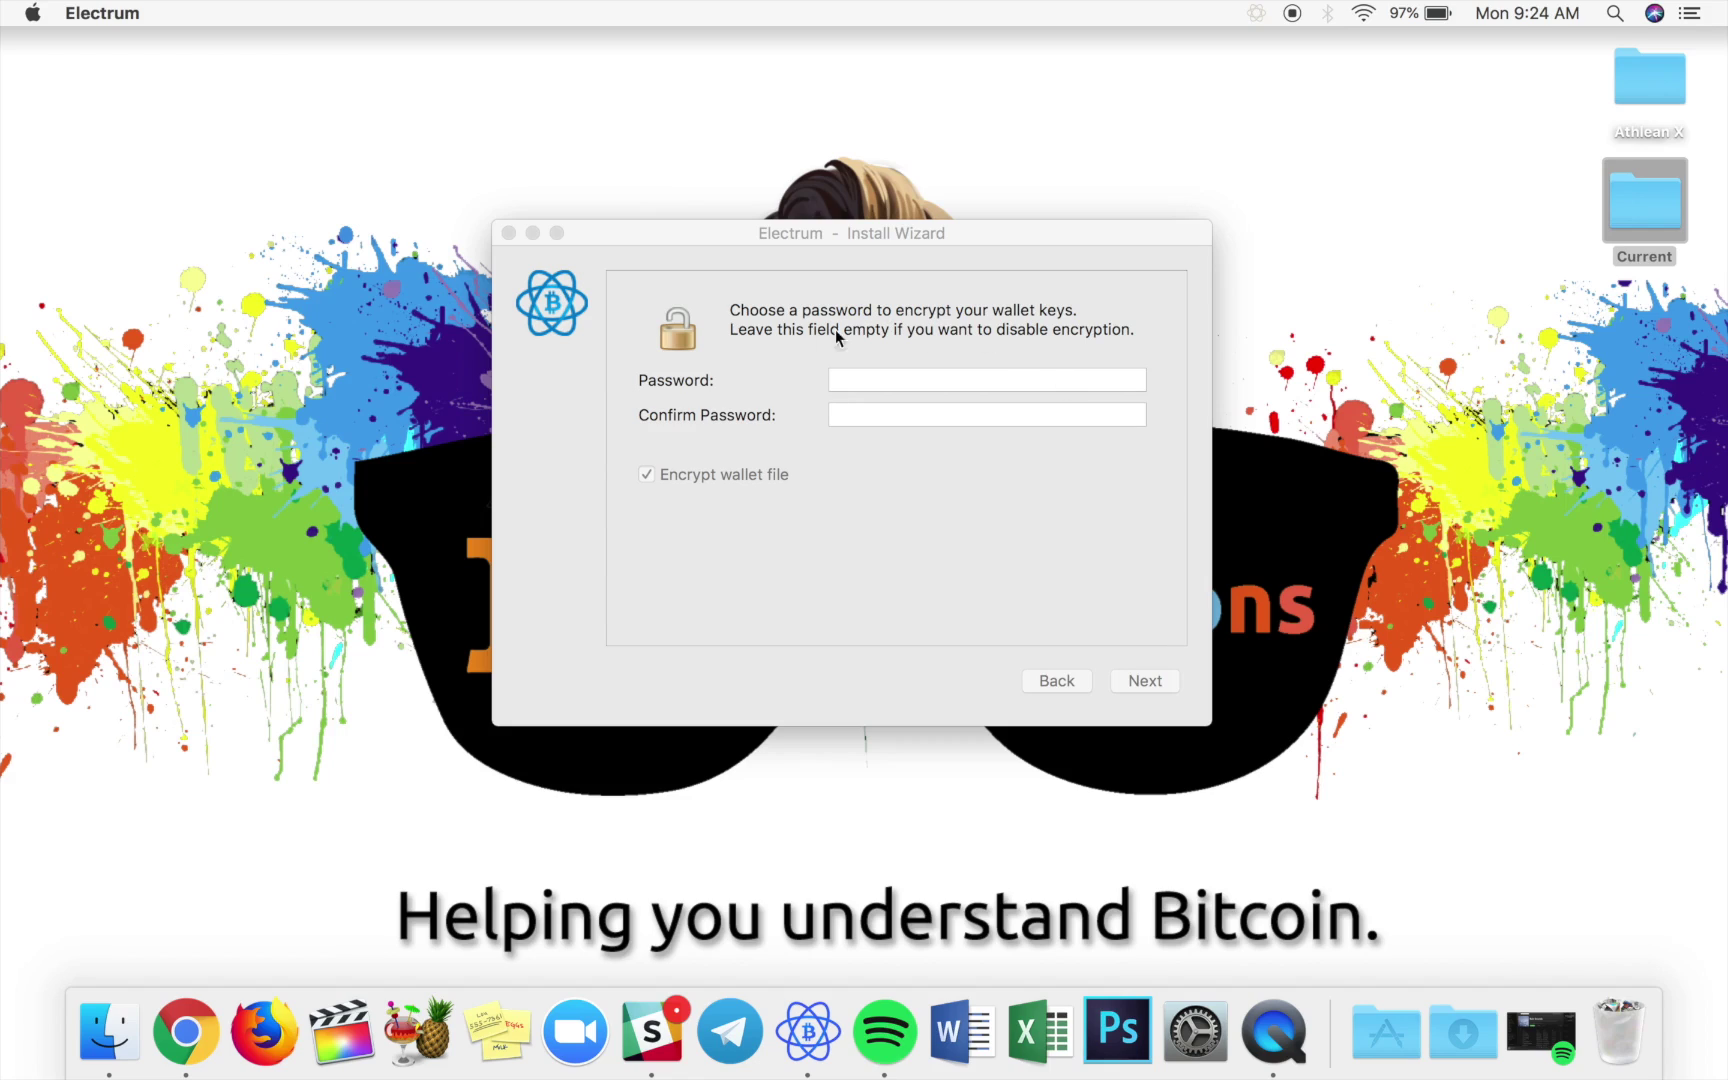
Set and confirm a wallet password with file encryption on, finishing wallet creation
click(876, 380)
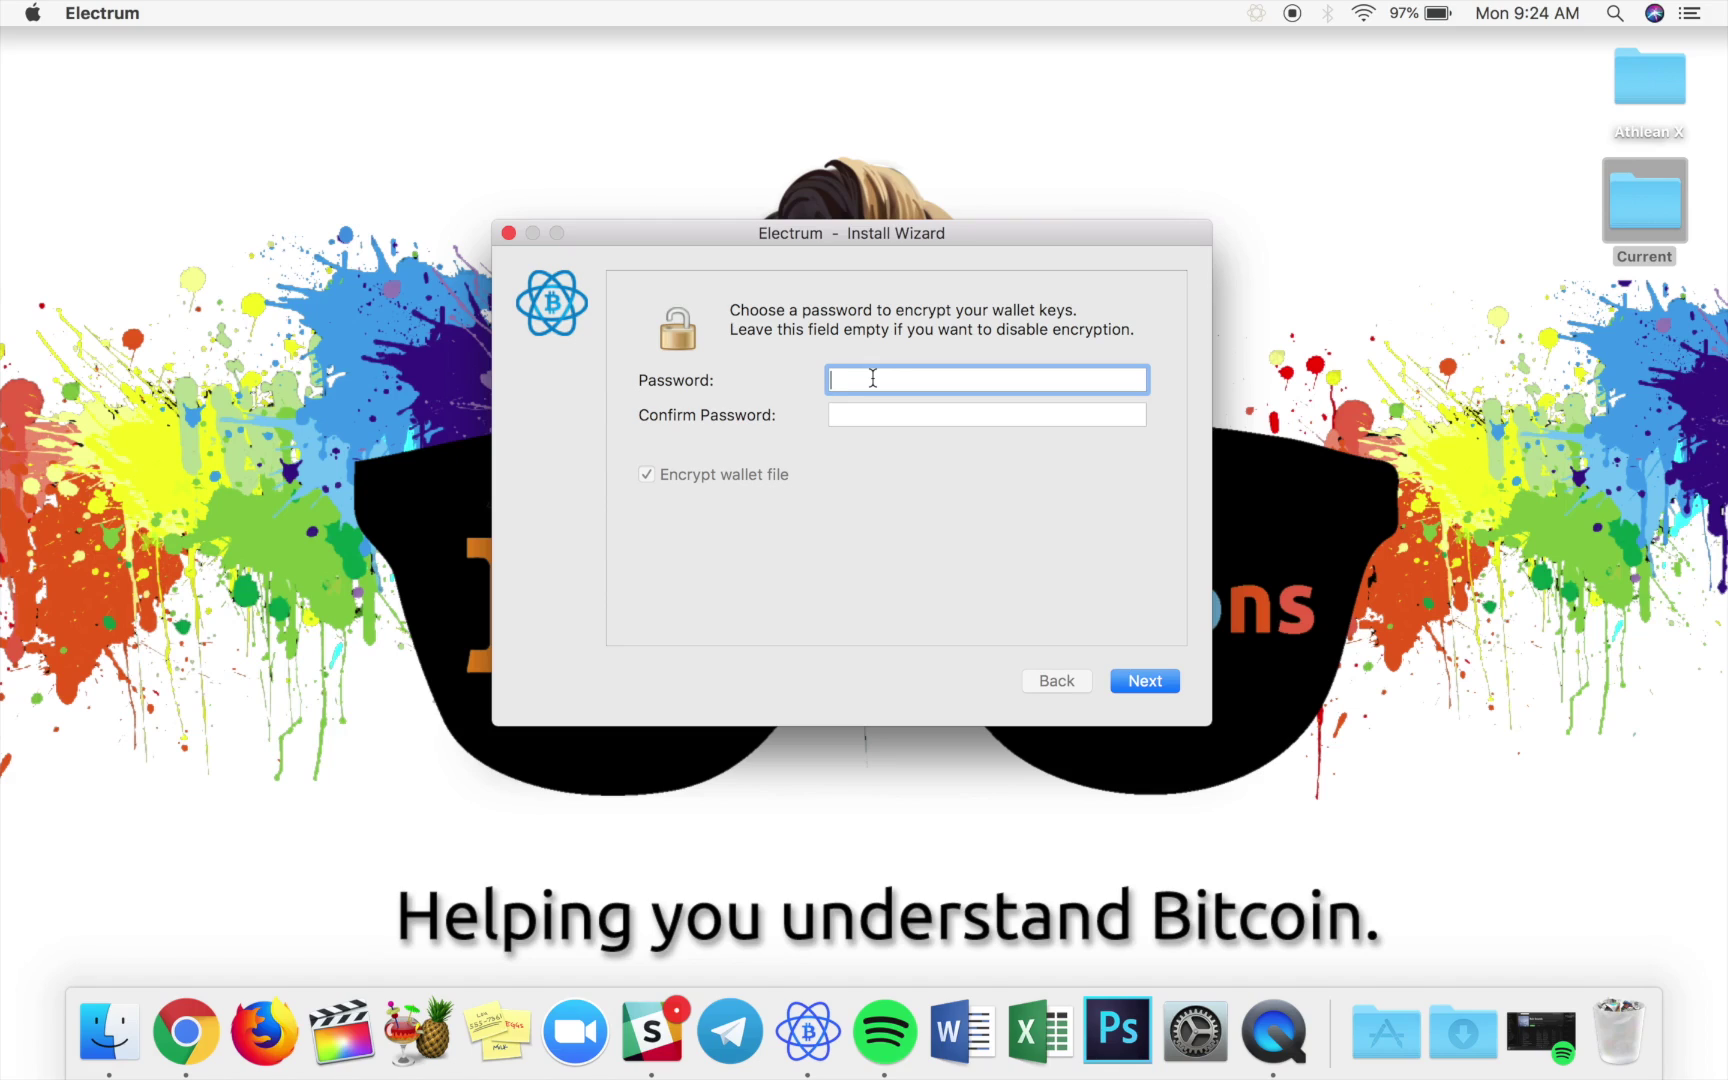
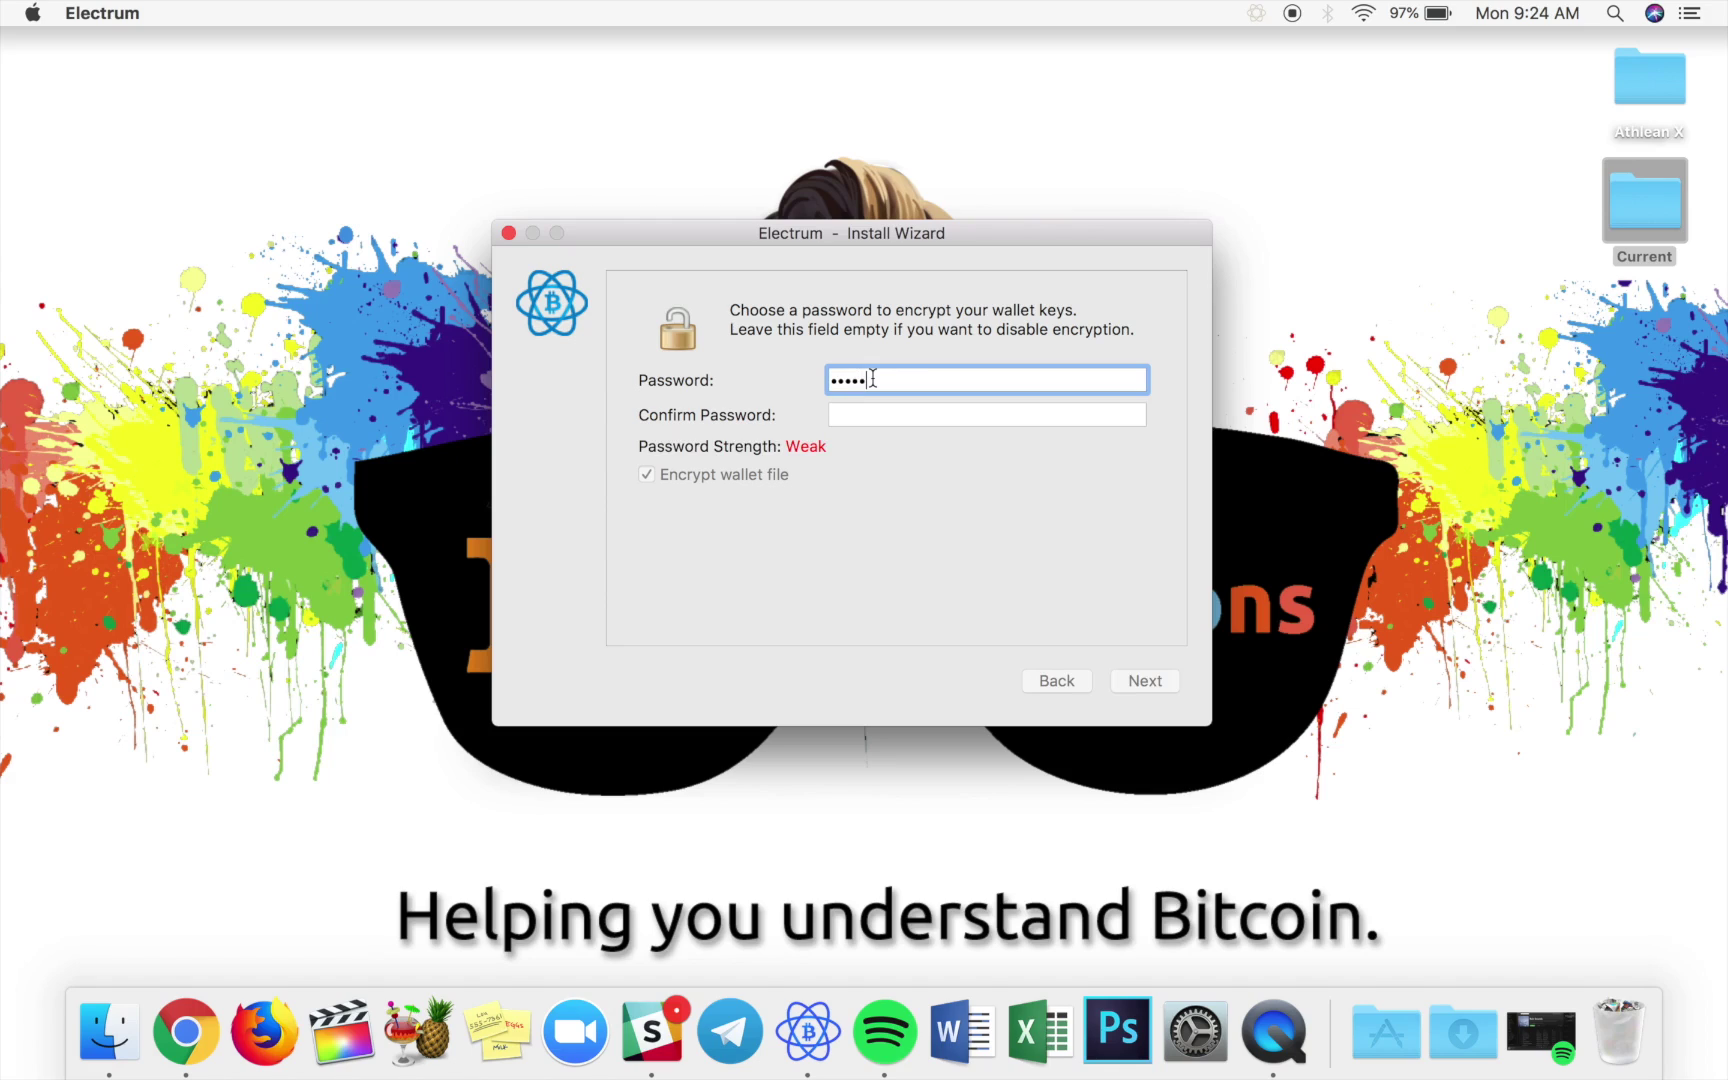
key(Tab)
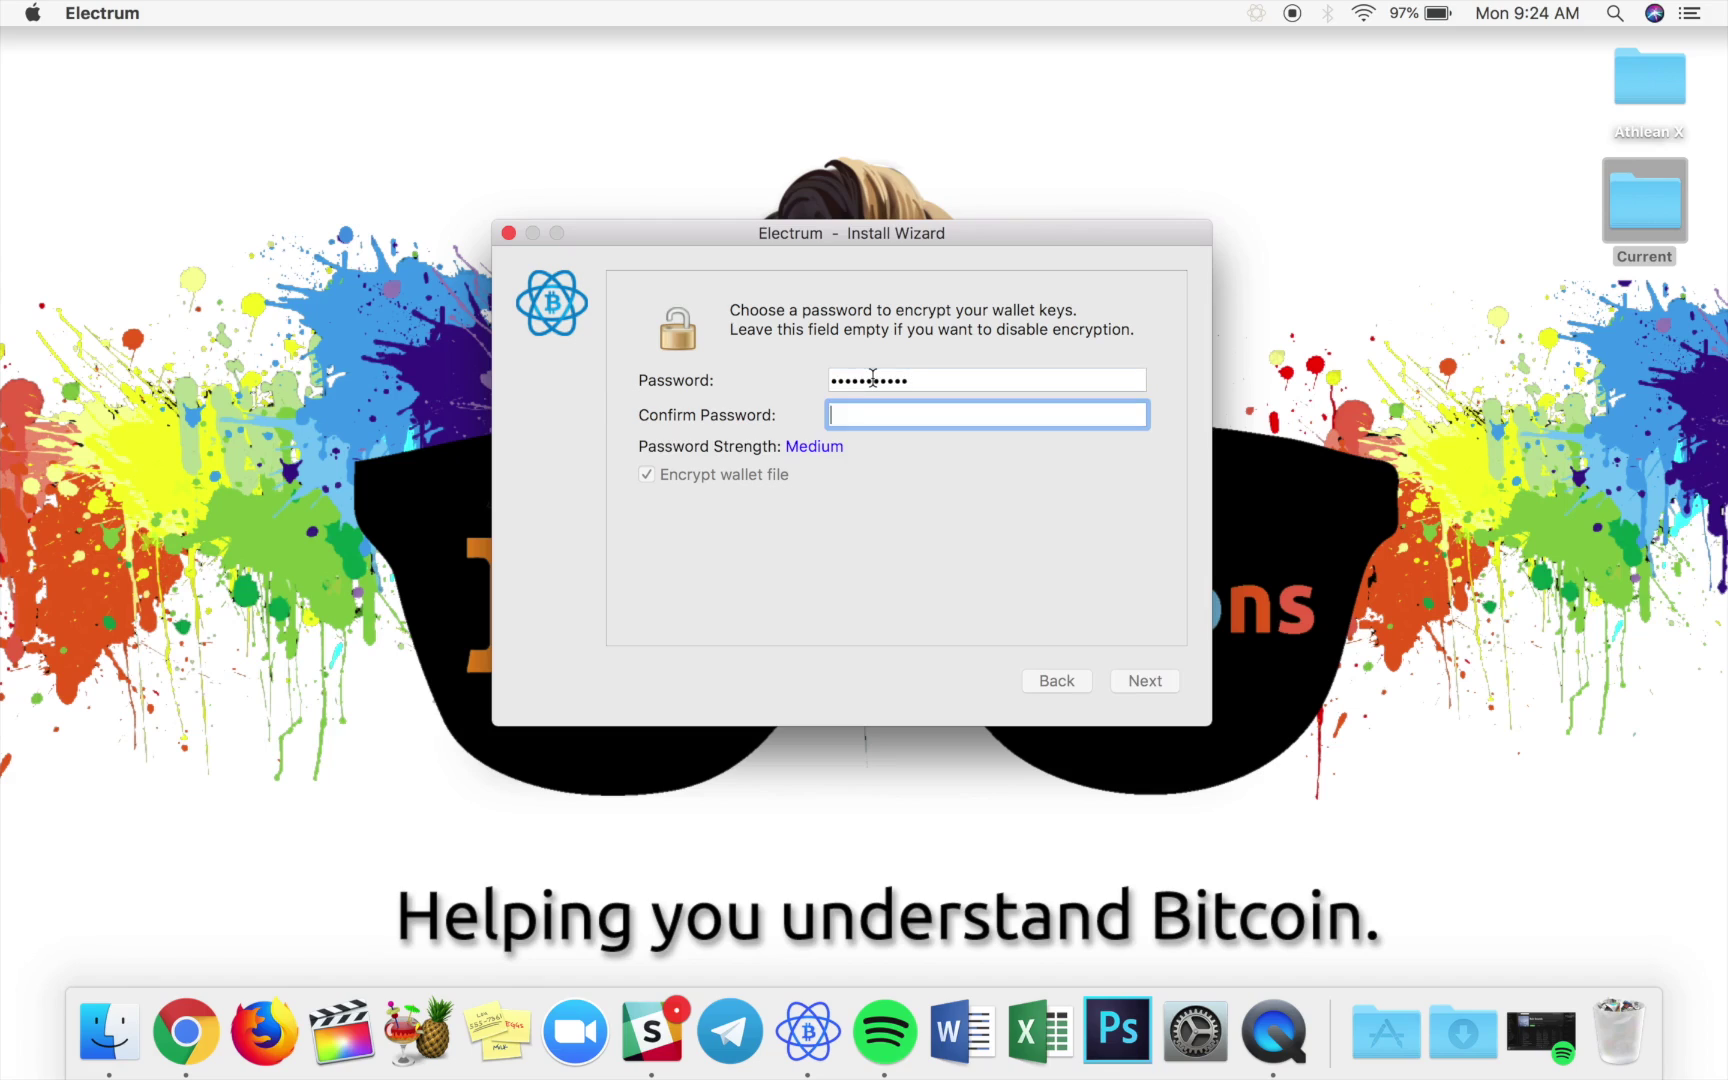
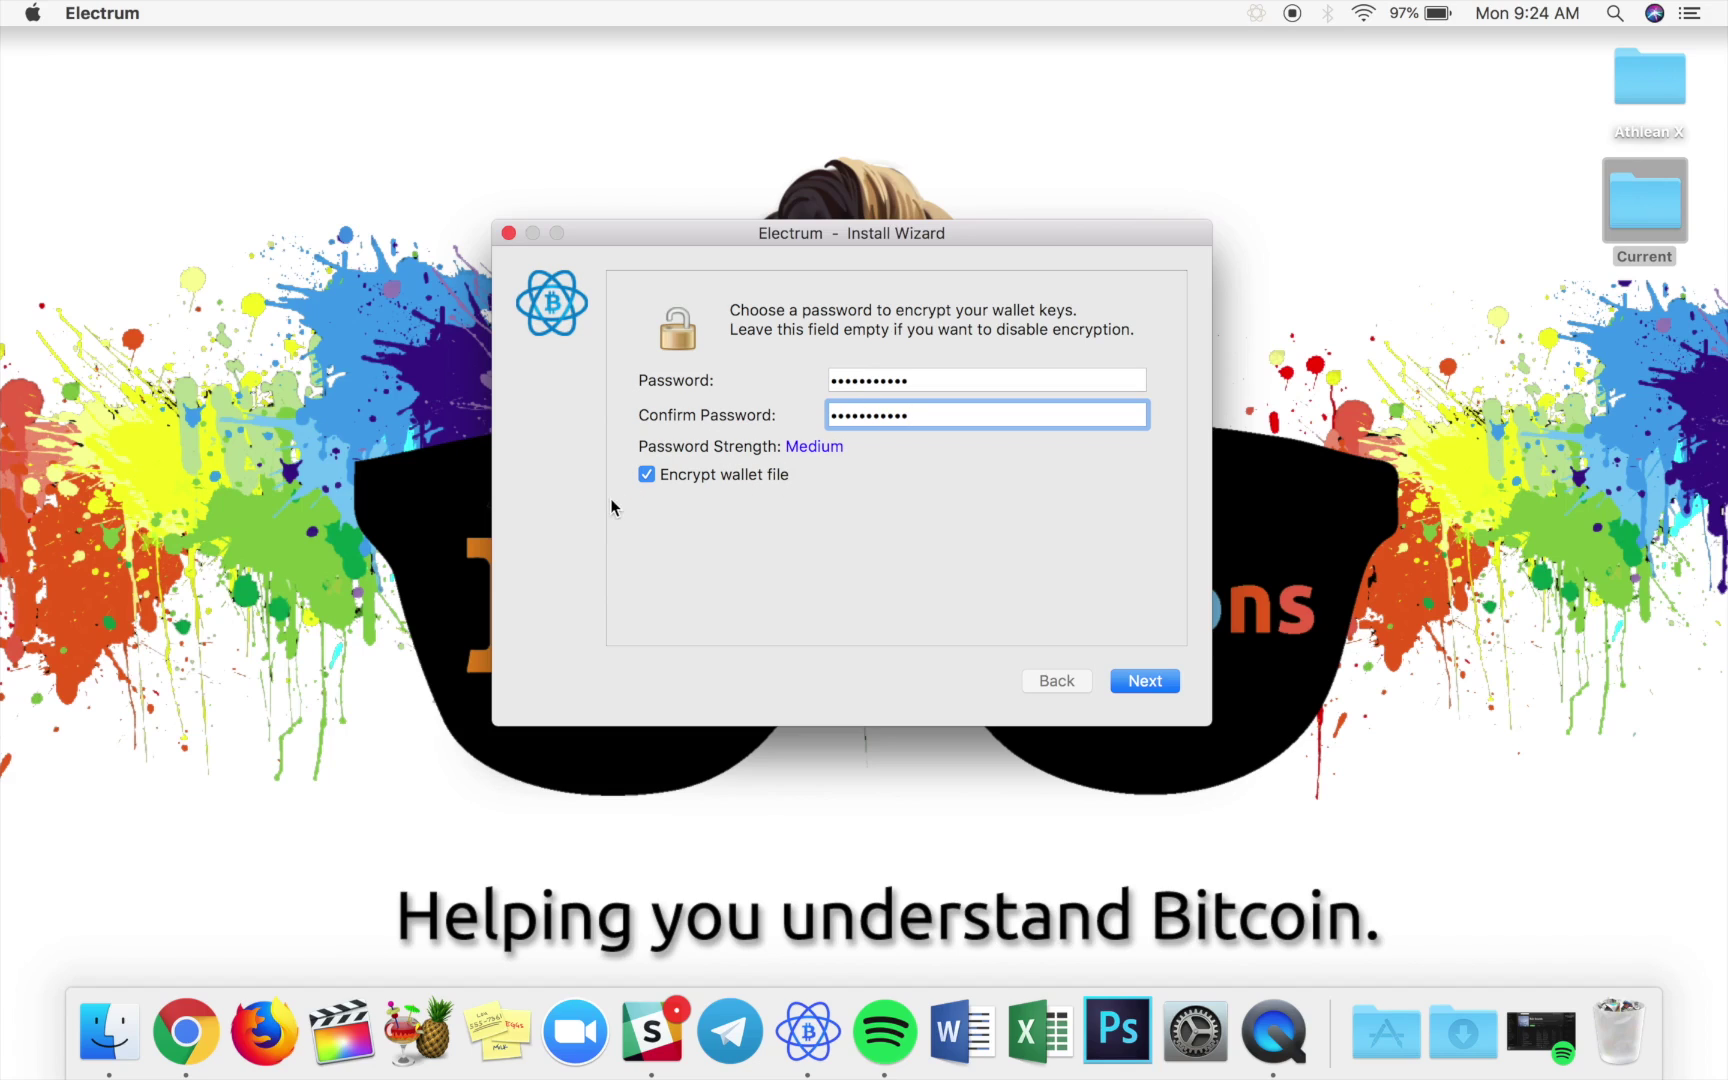
click(1146, 681)
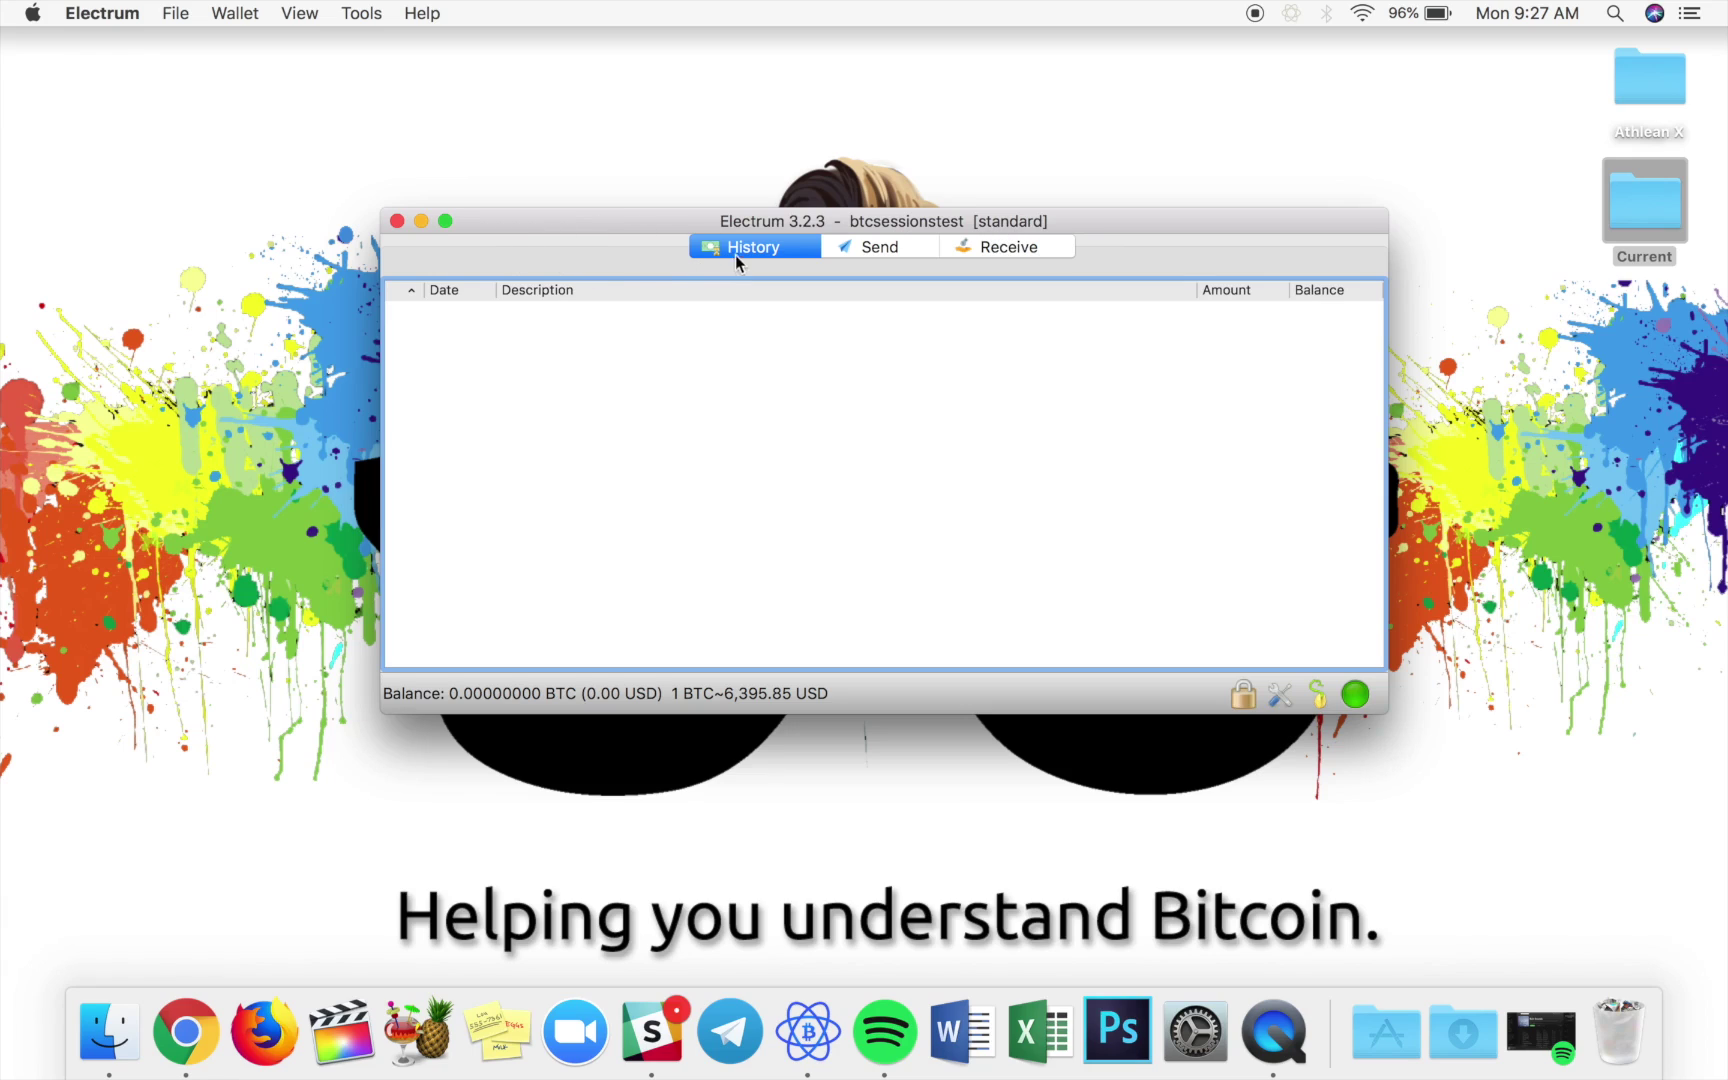
click(876, 252)
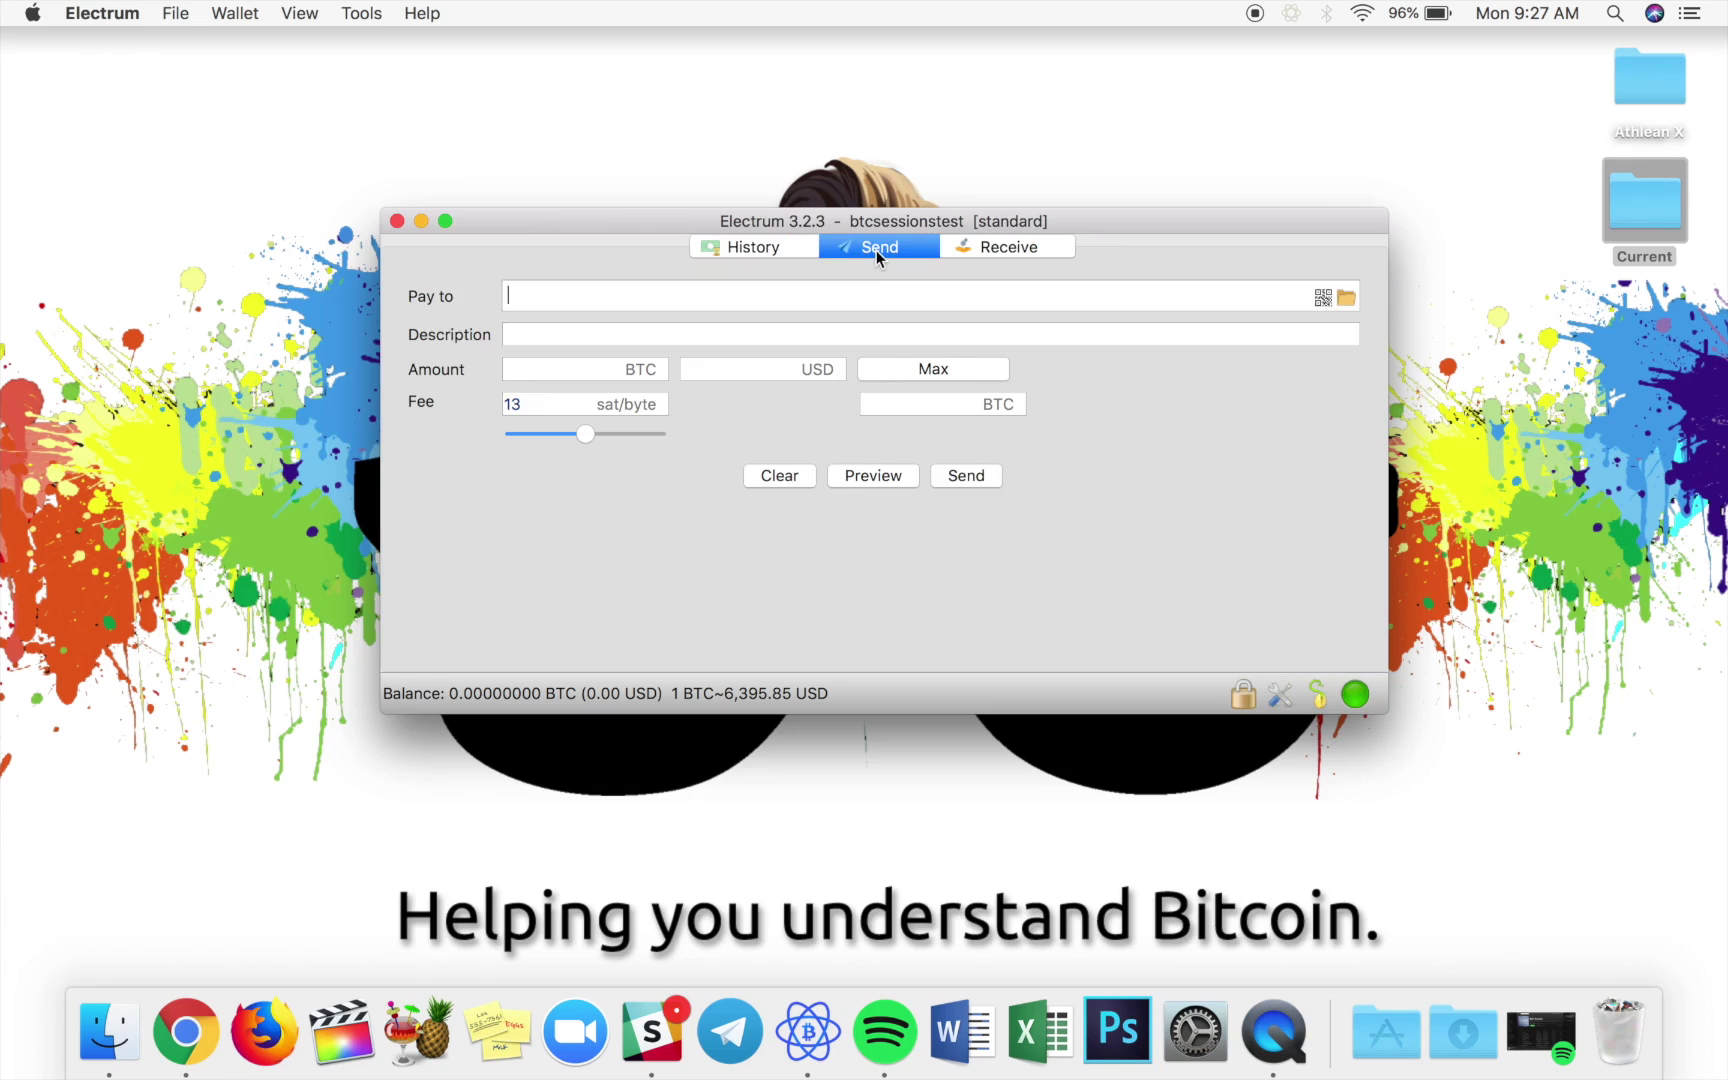
click(1024, 252)
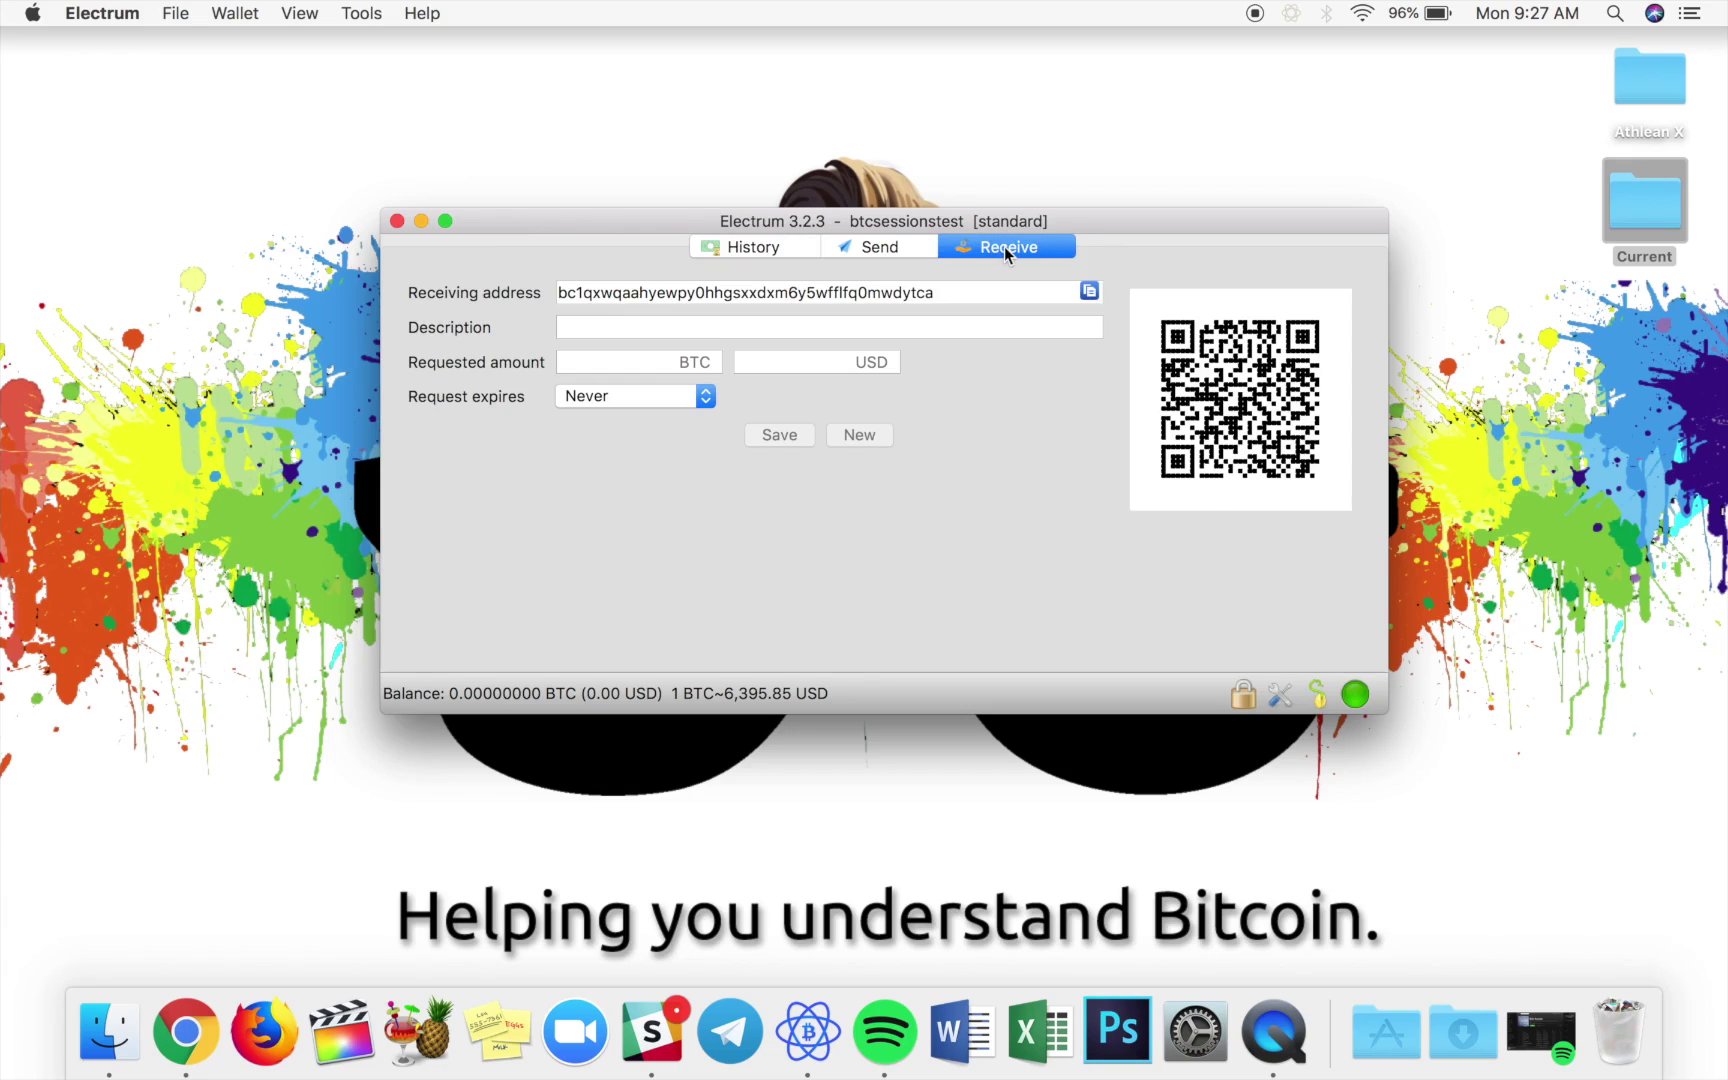
click(768, 250)
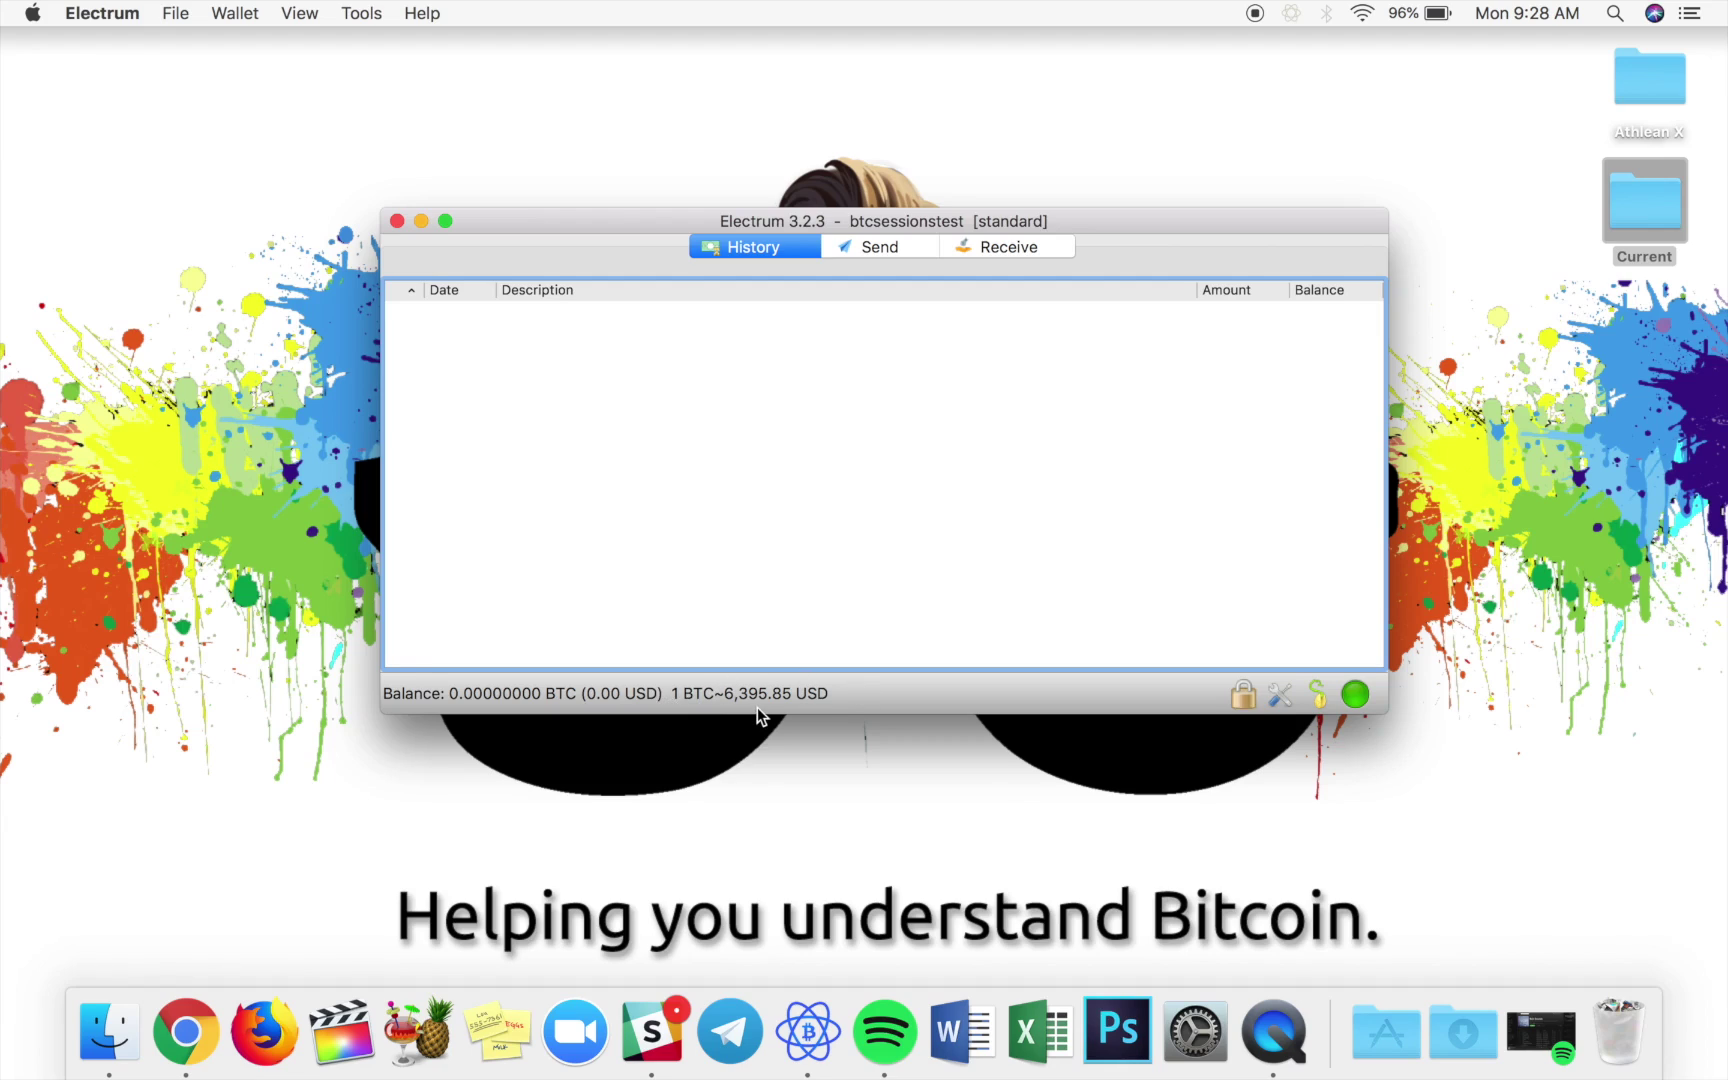
Open and dismiss the password change dialog and the preferences window unchanged
click(1244, 697)
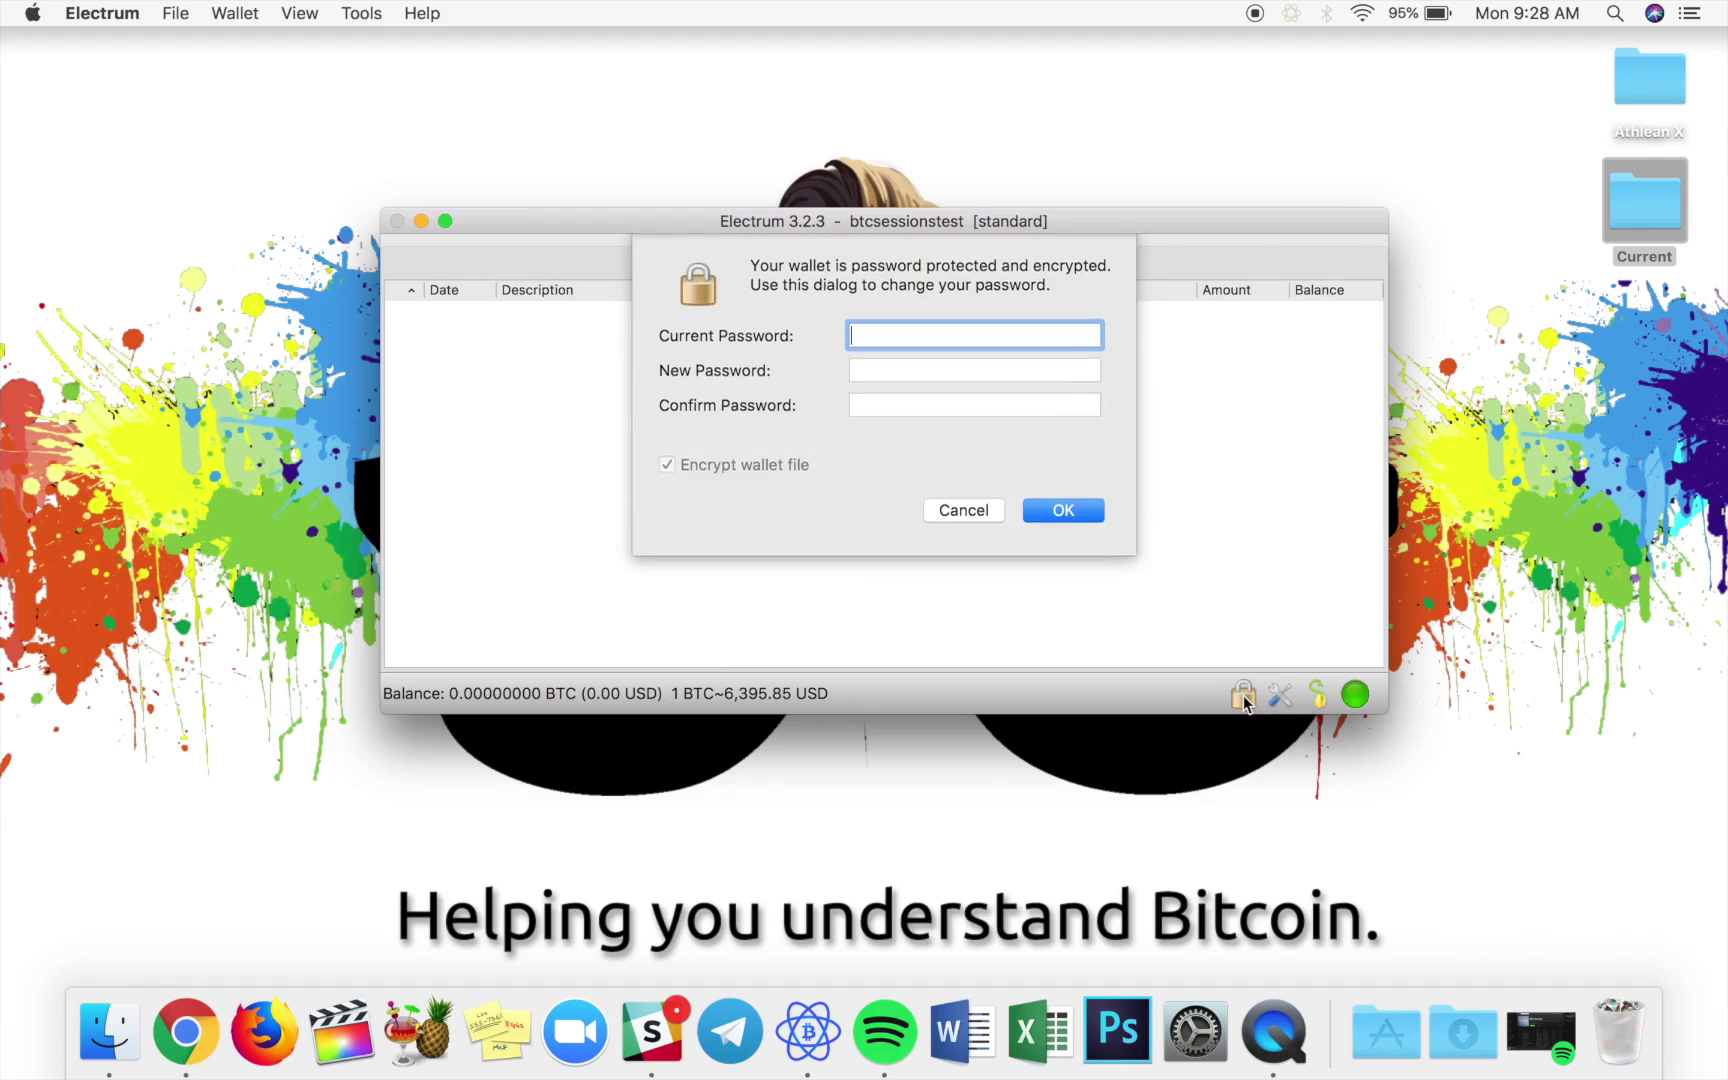
click(934, 512)
click(1281, 698)
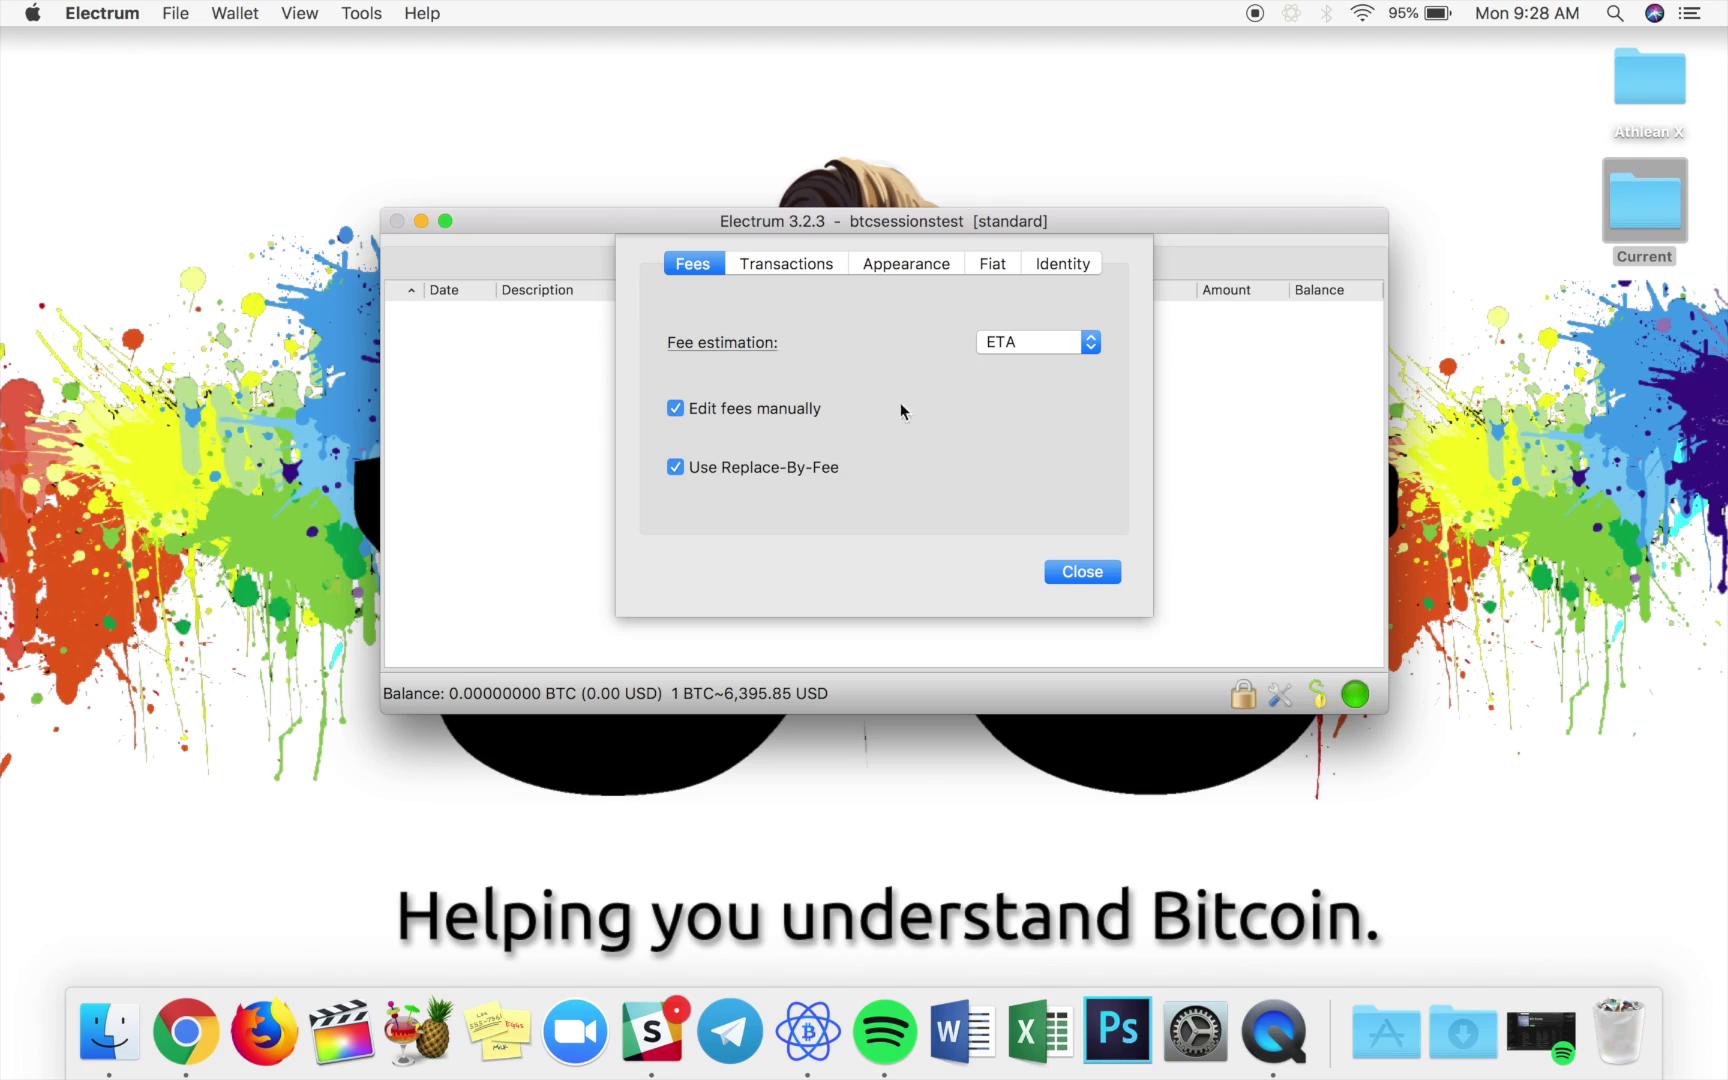
click(1084, 573)
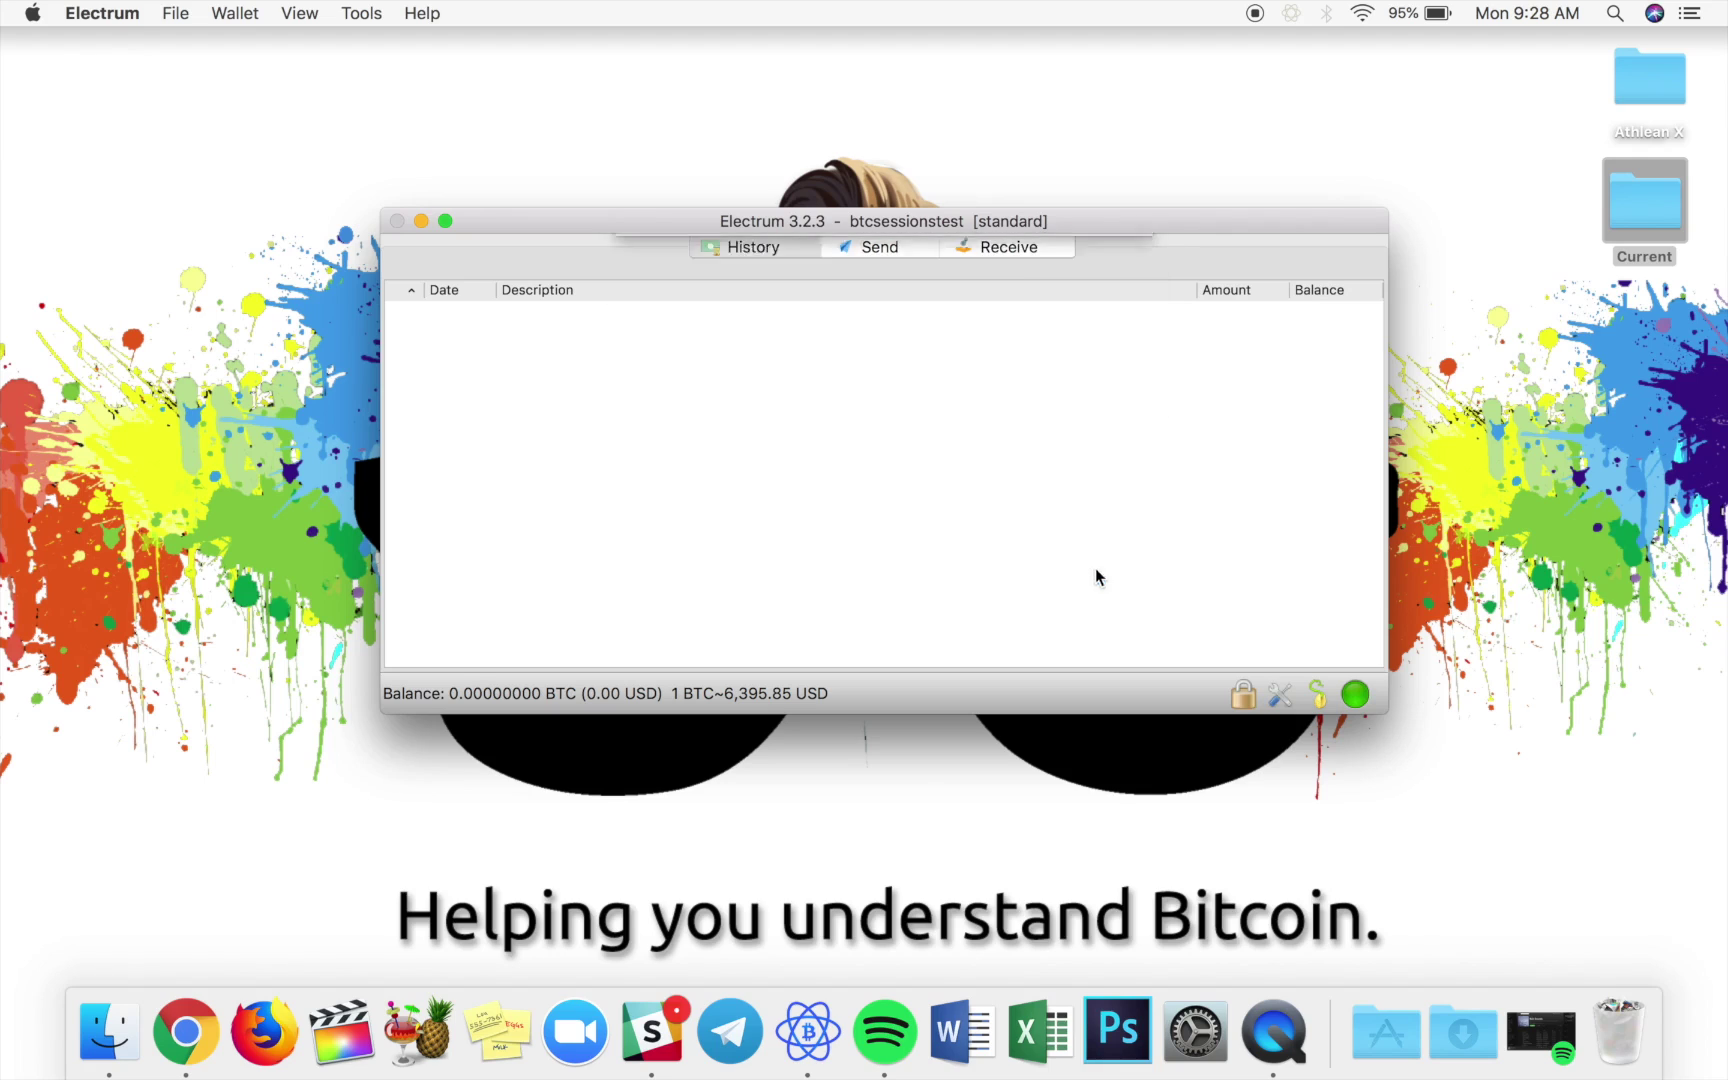
Cancel the seed reveal prompt and check the network connection details
click(1325, 695)
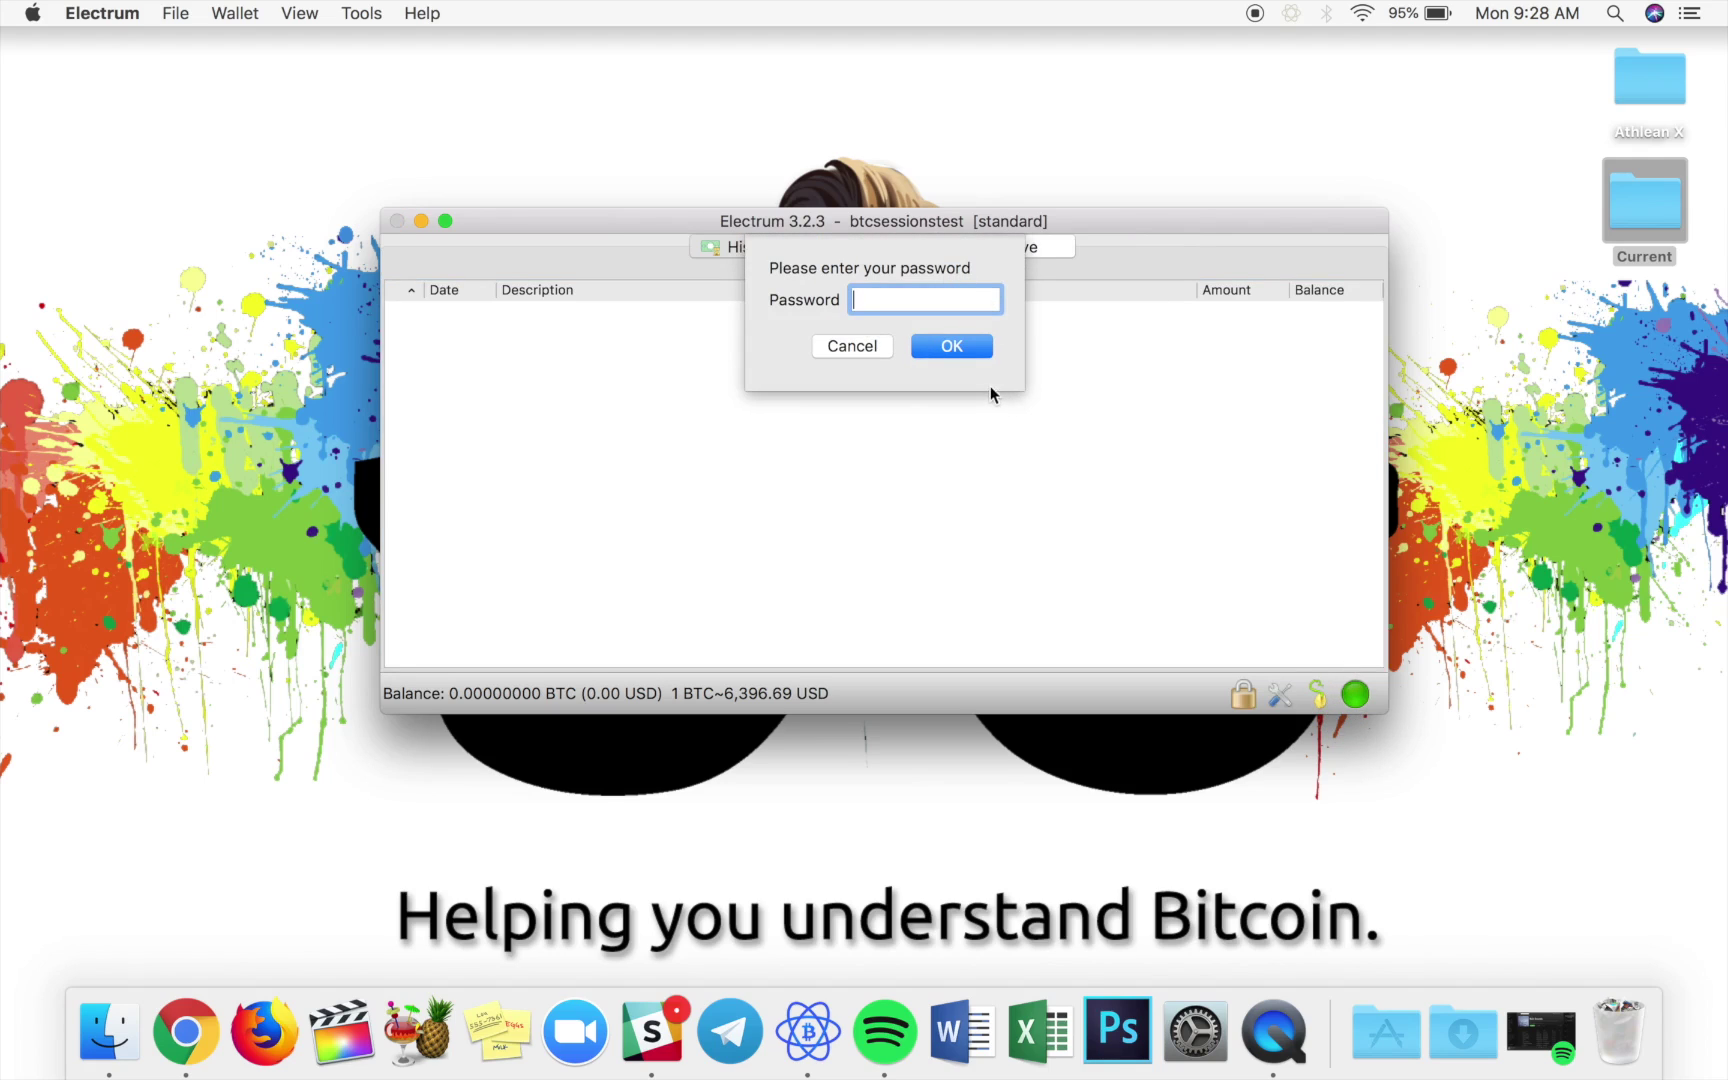
click(855, 348)
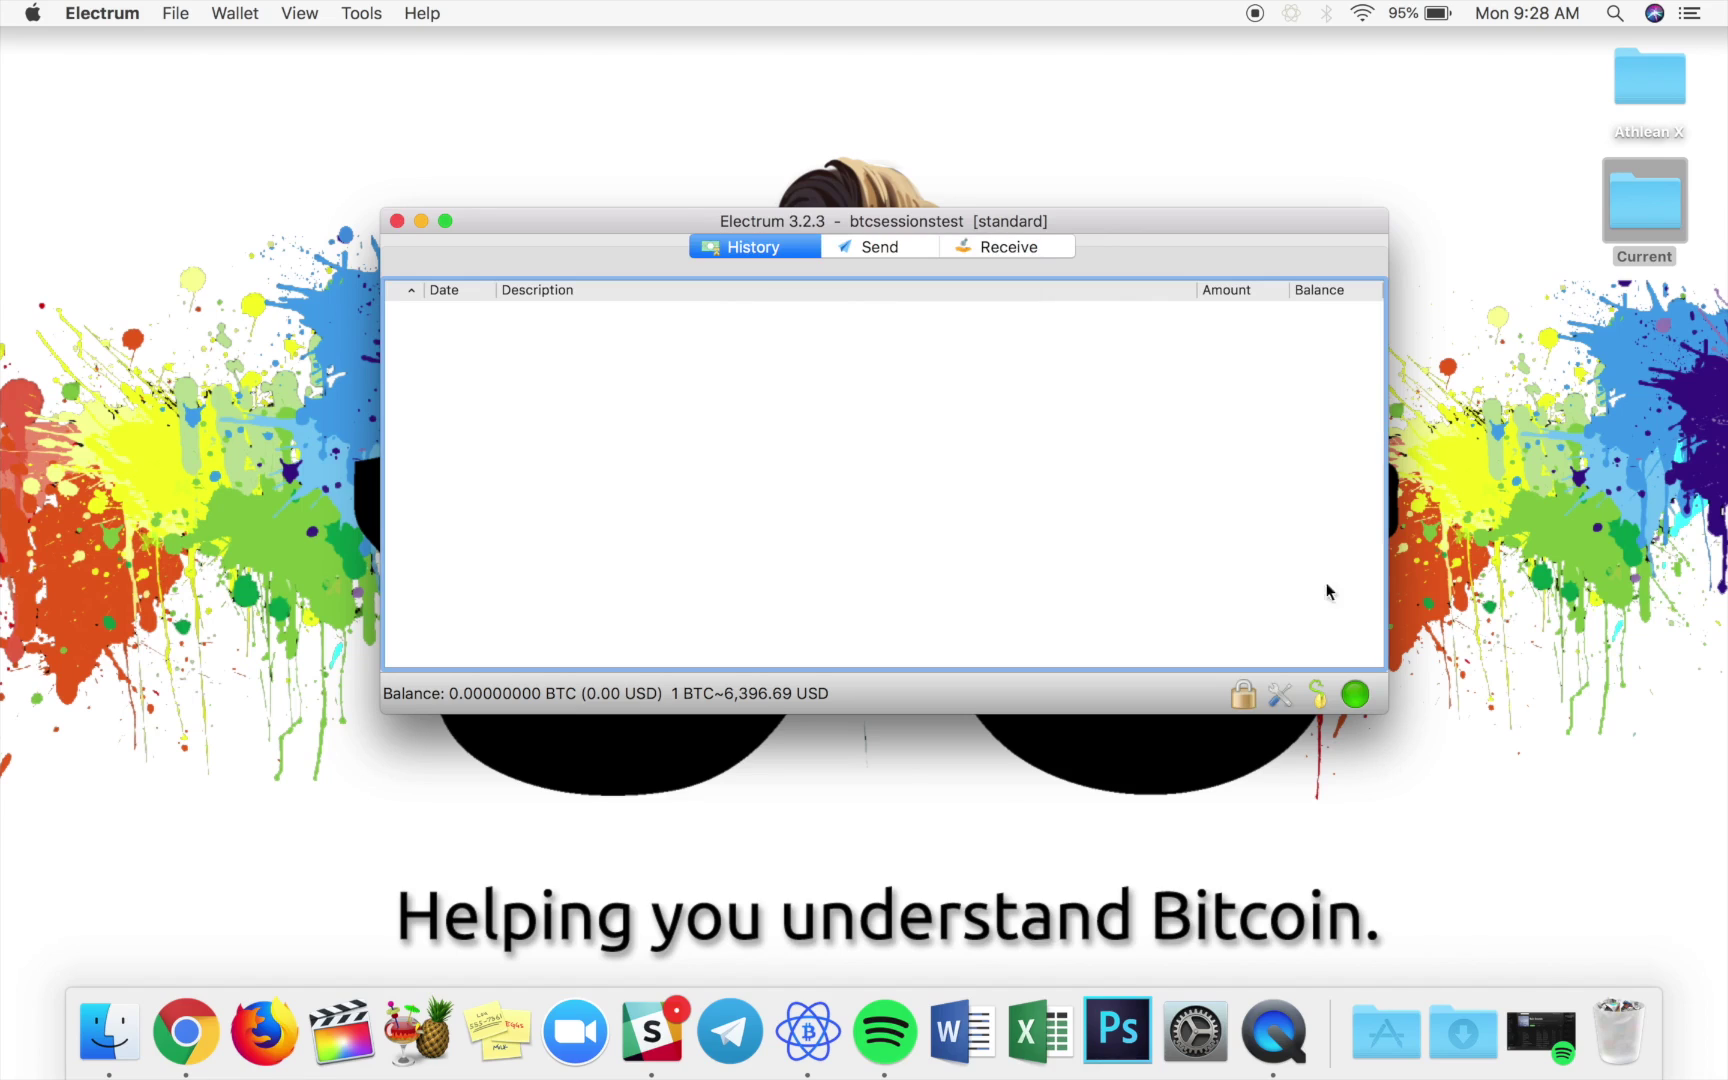
click(1356, 695)
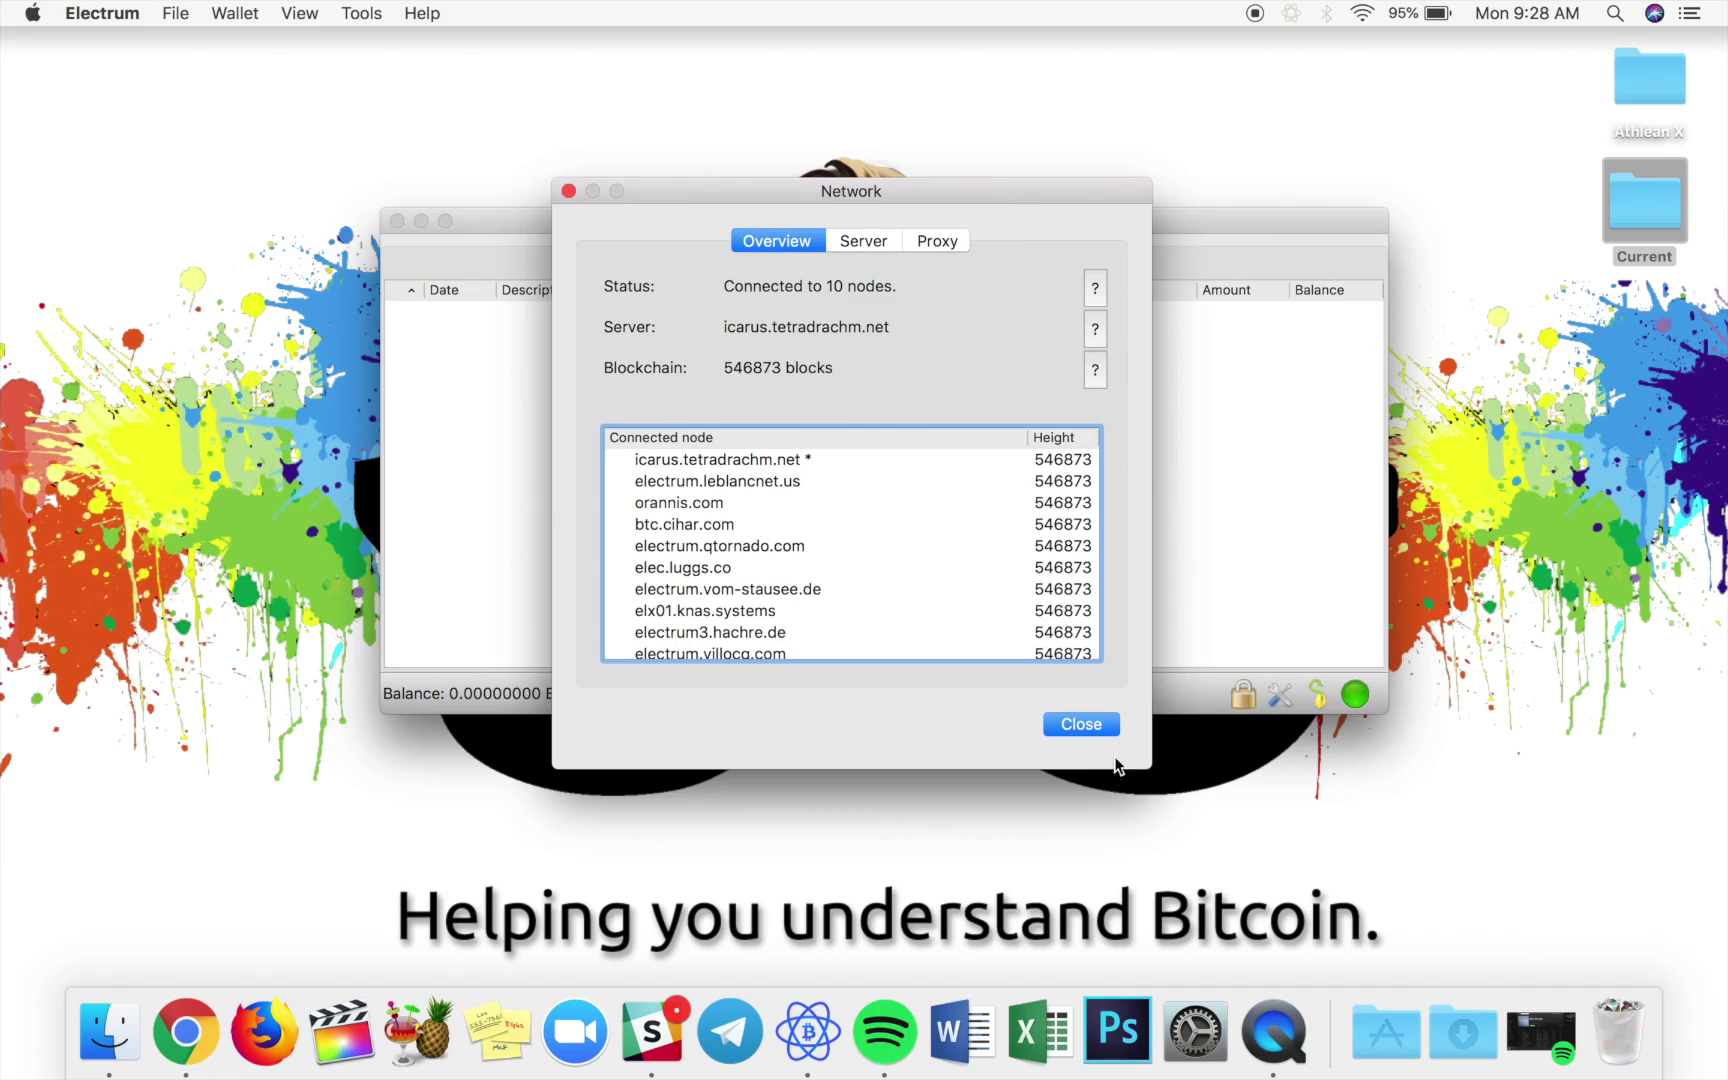
click(1104, 730)
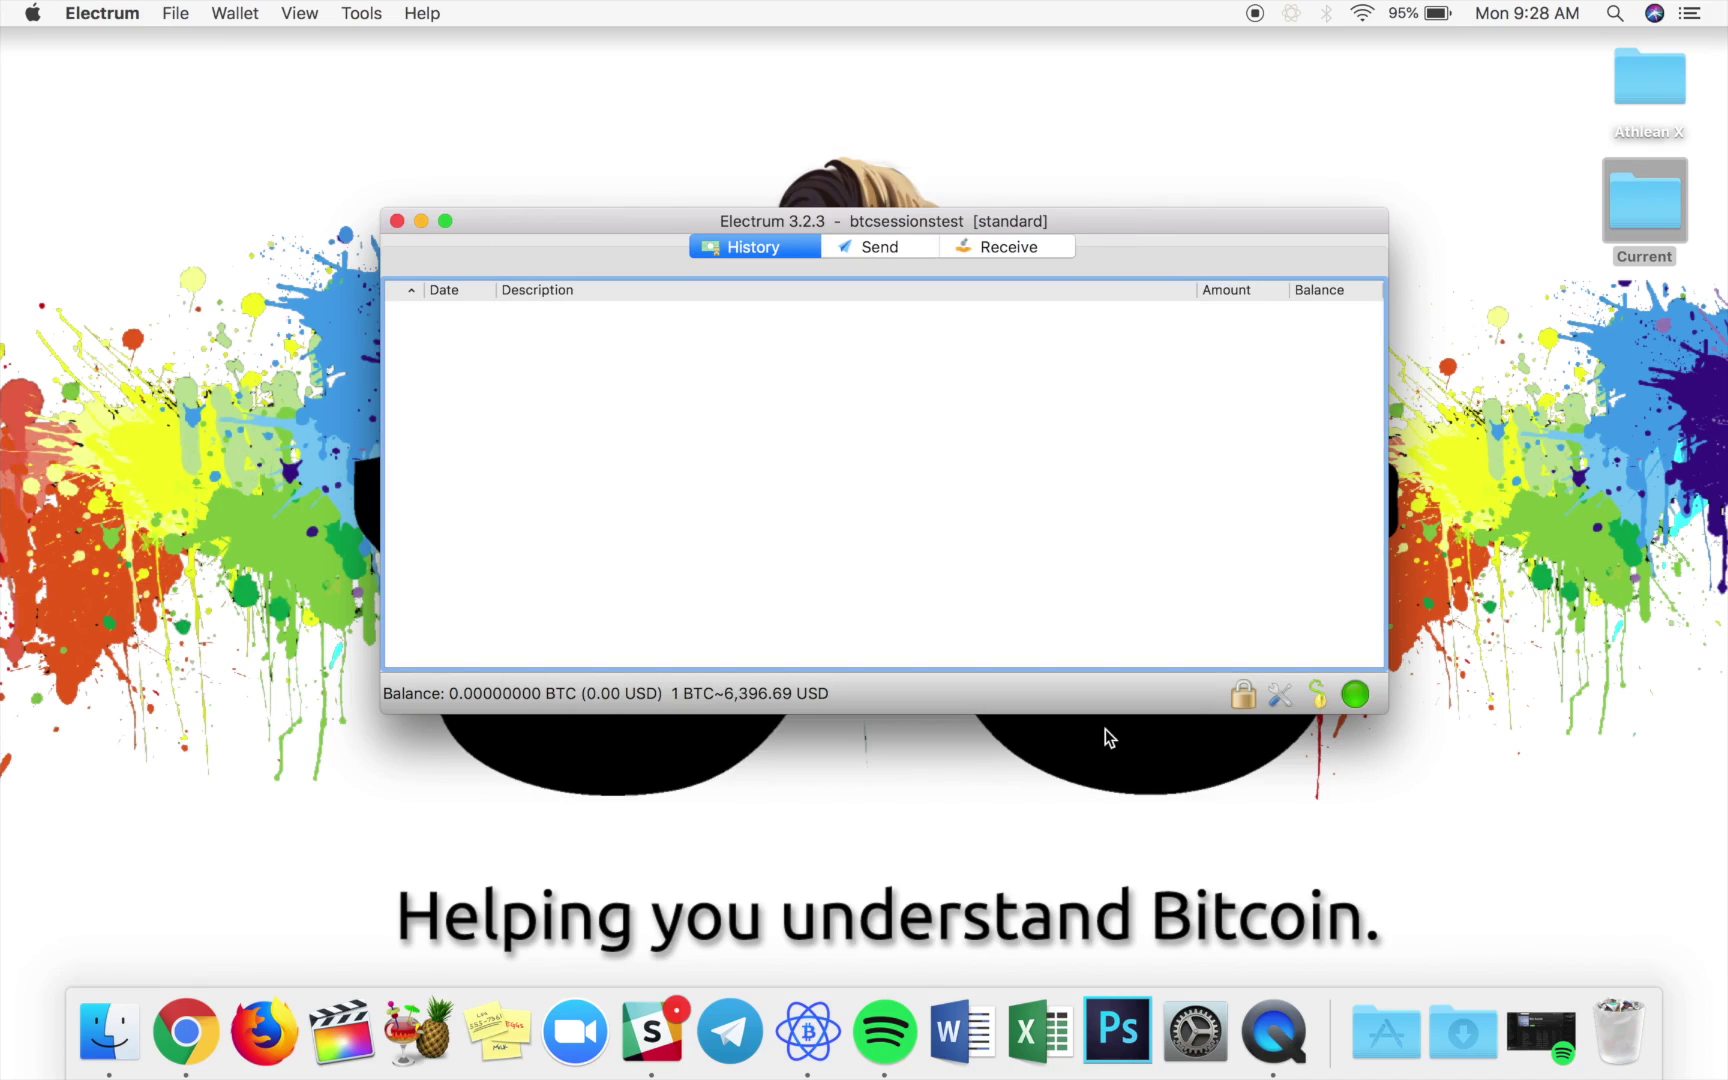
Look through the Electrum menu bar menus without choosing anything
click(101, 12)
mouse_move(166, 10)
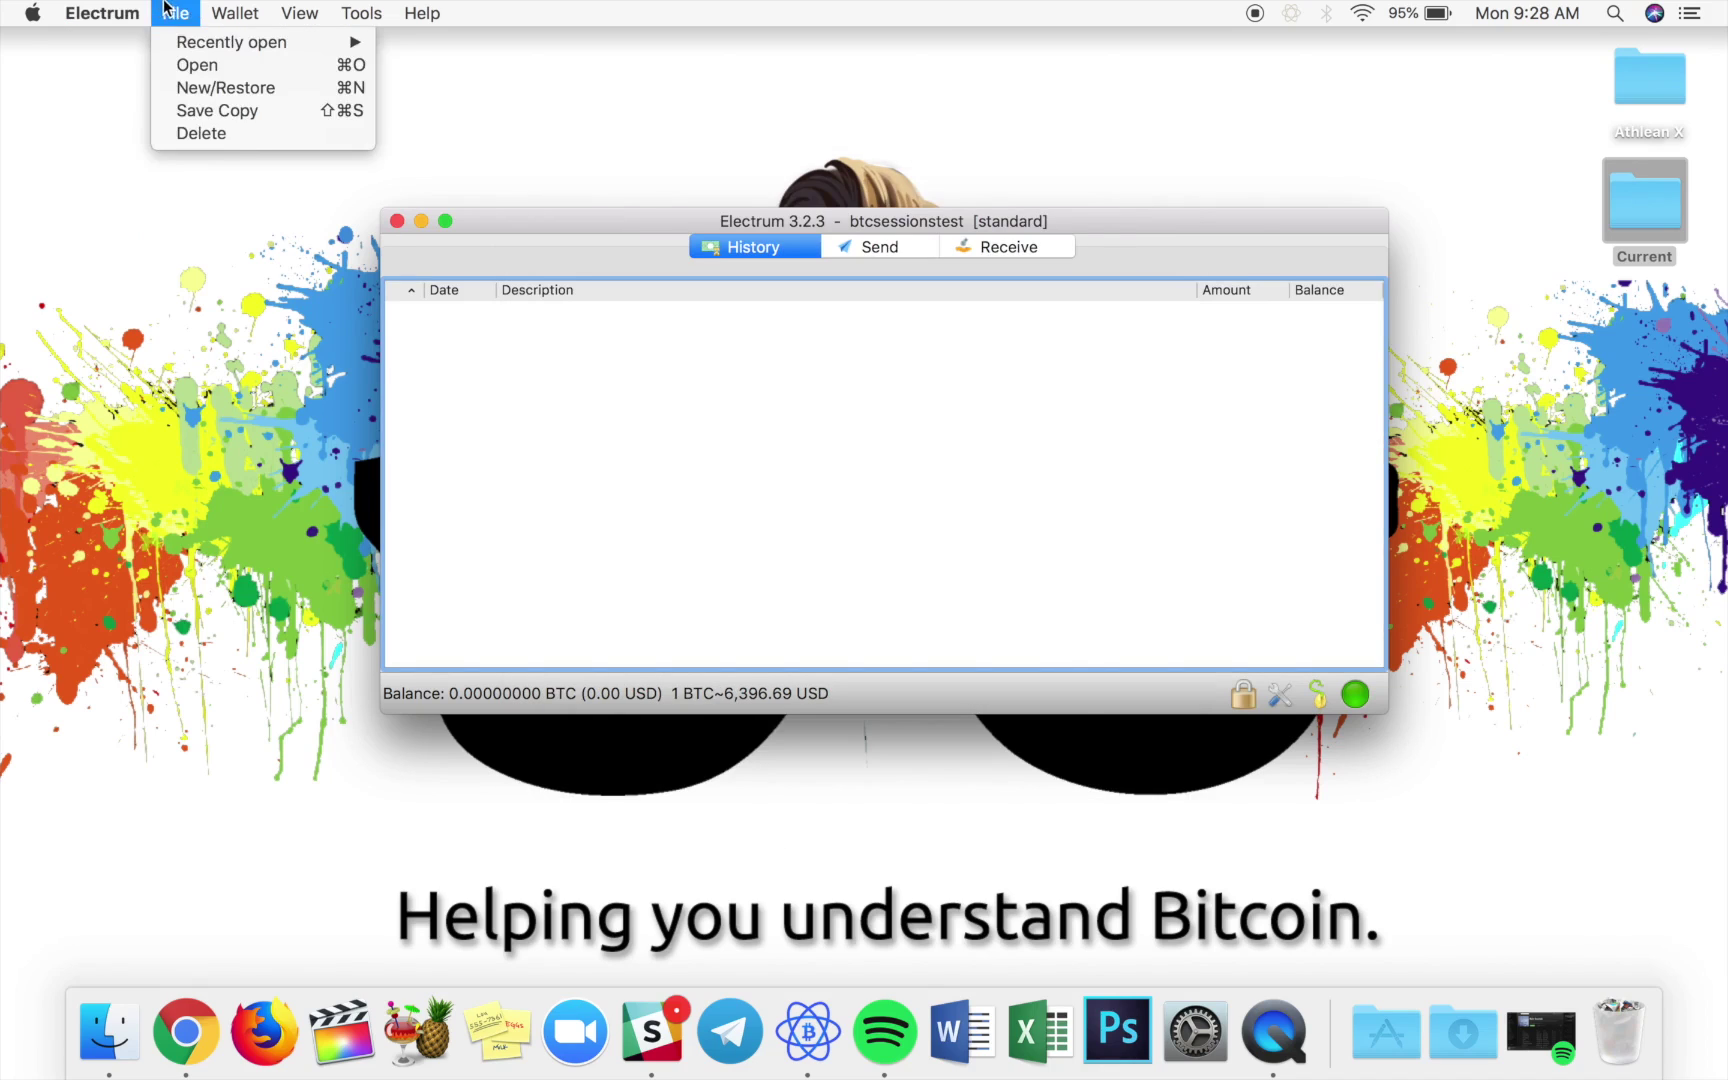
mouse_move(365, 12)
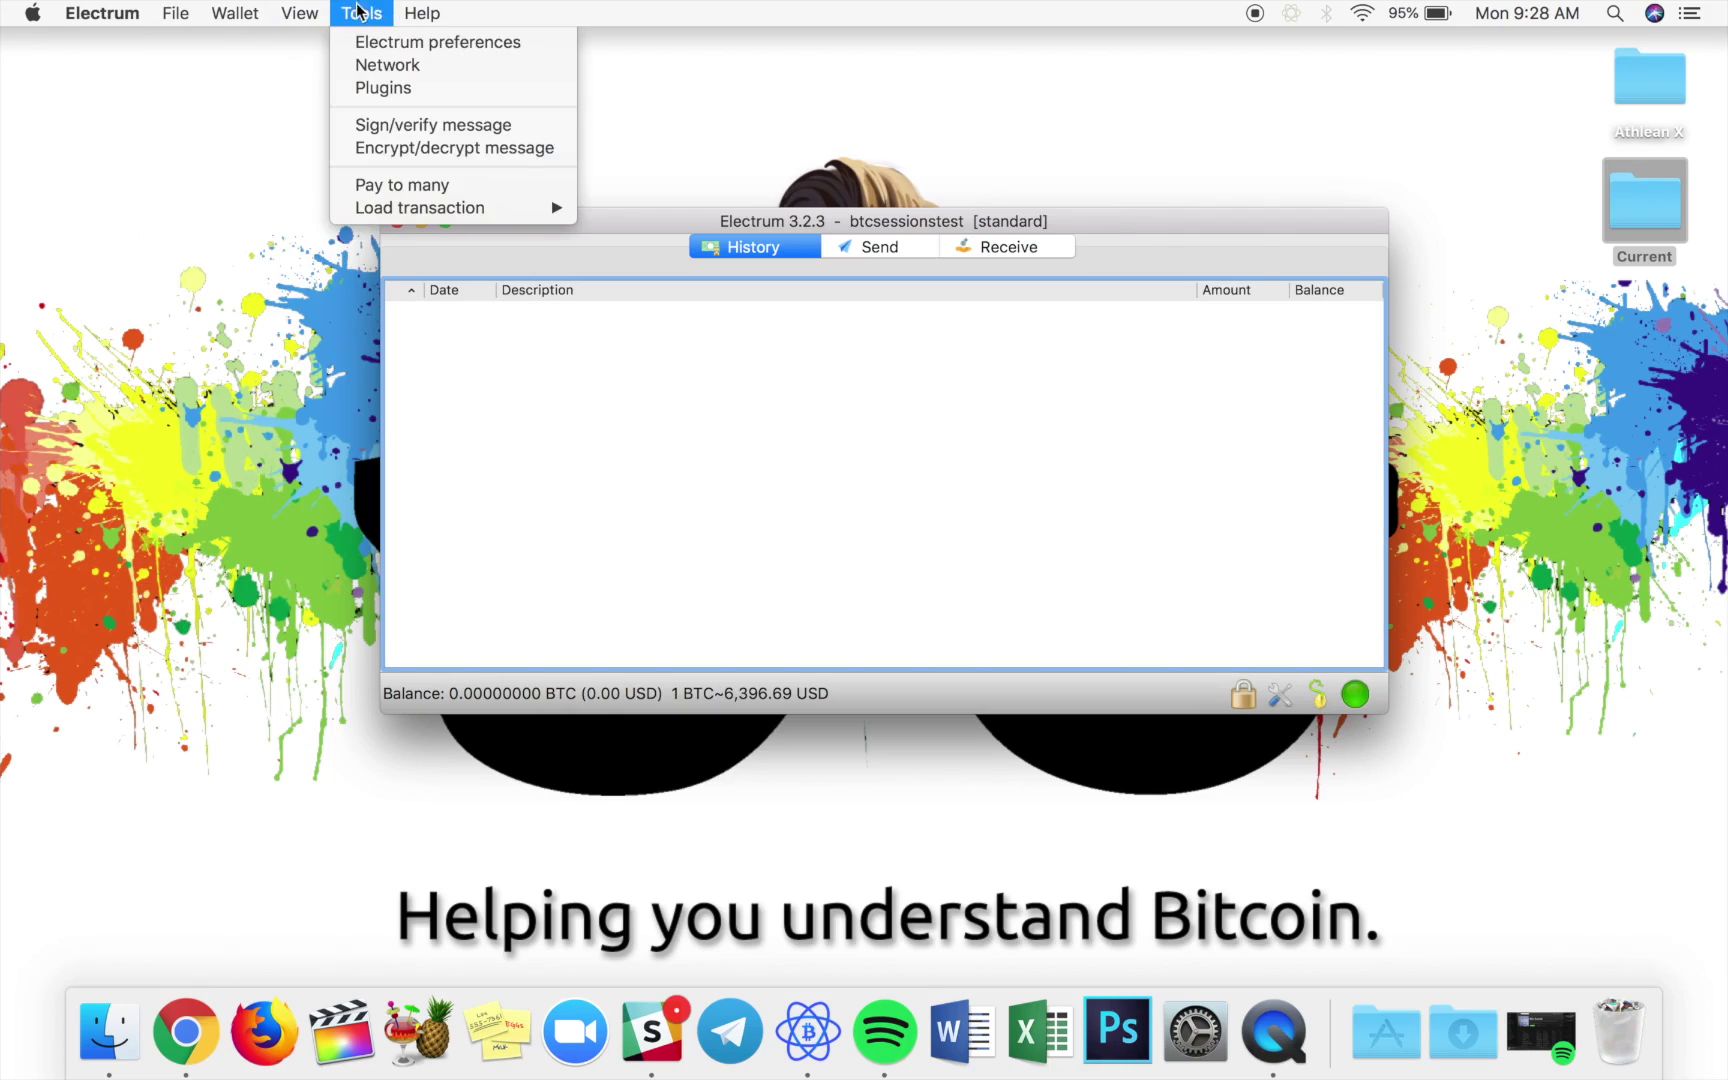
click(406, 12)
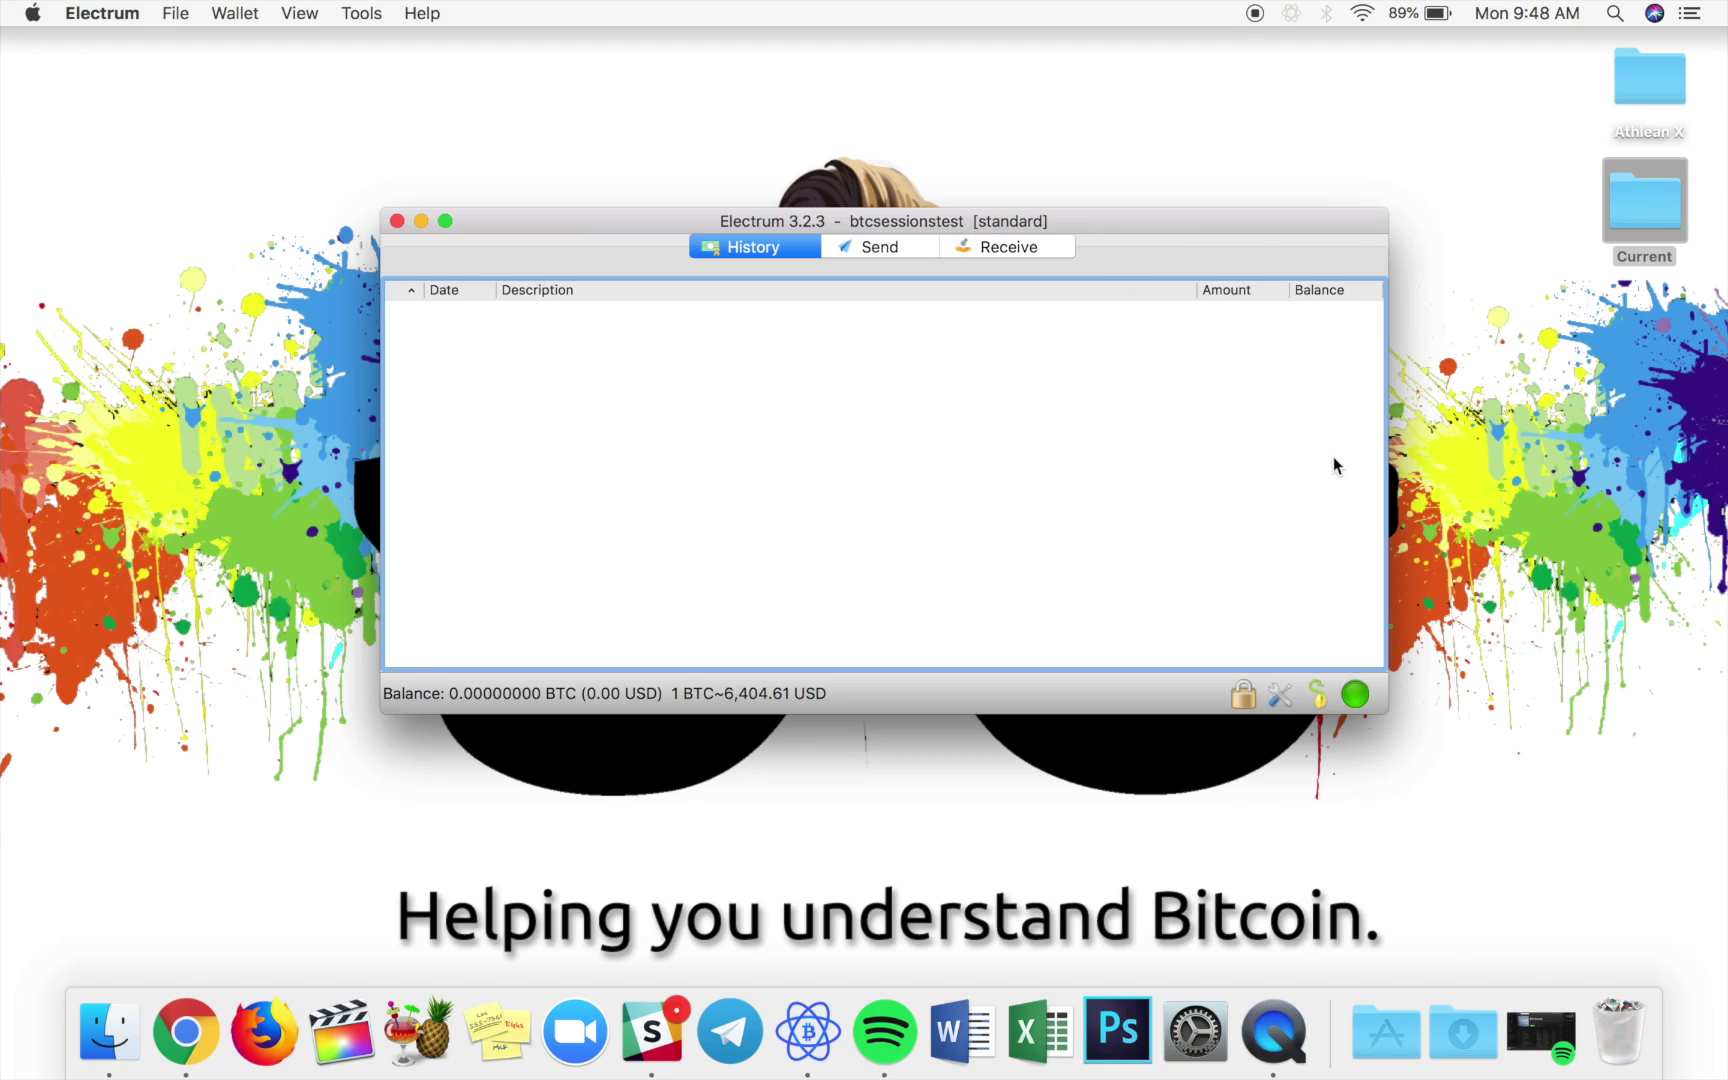
Open wallet preferences and review fee estimation, keeping ETA
click(1281, 696)
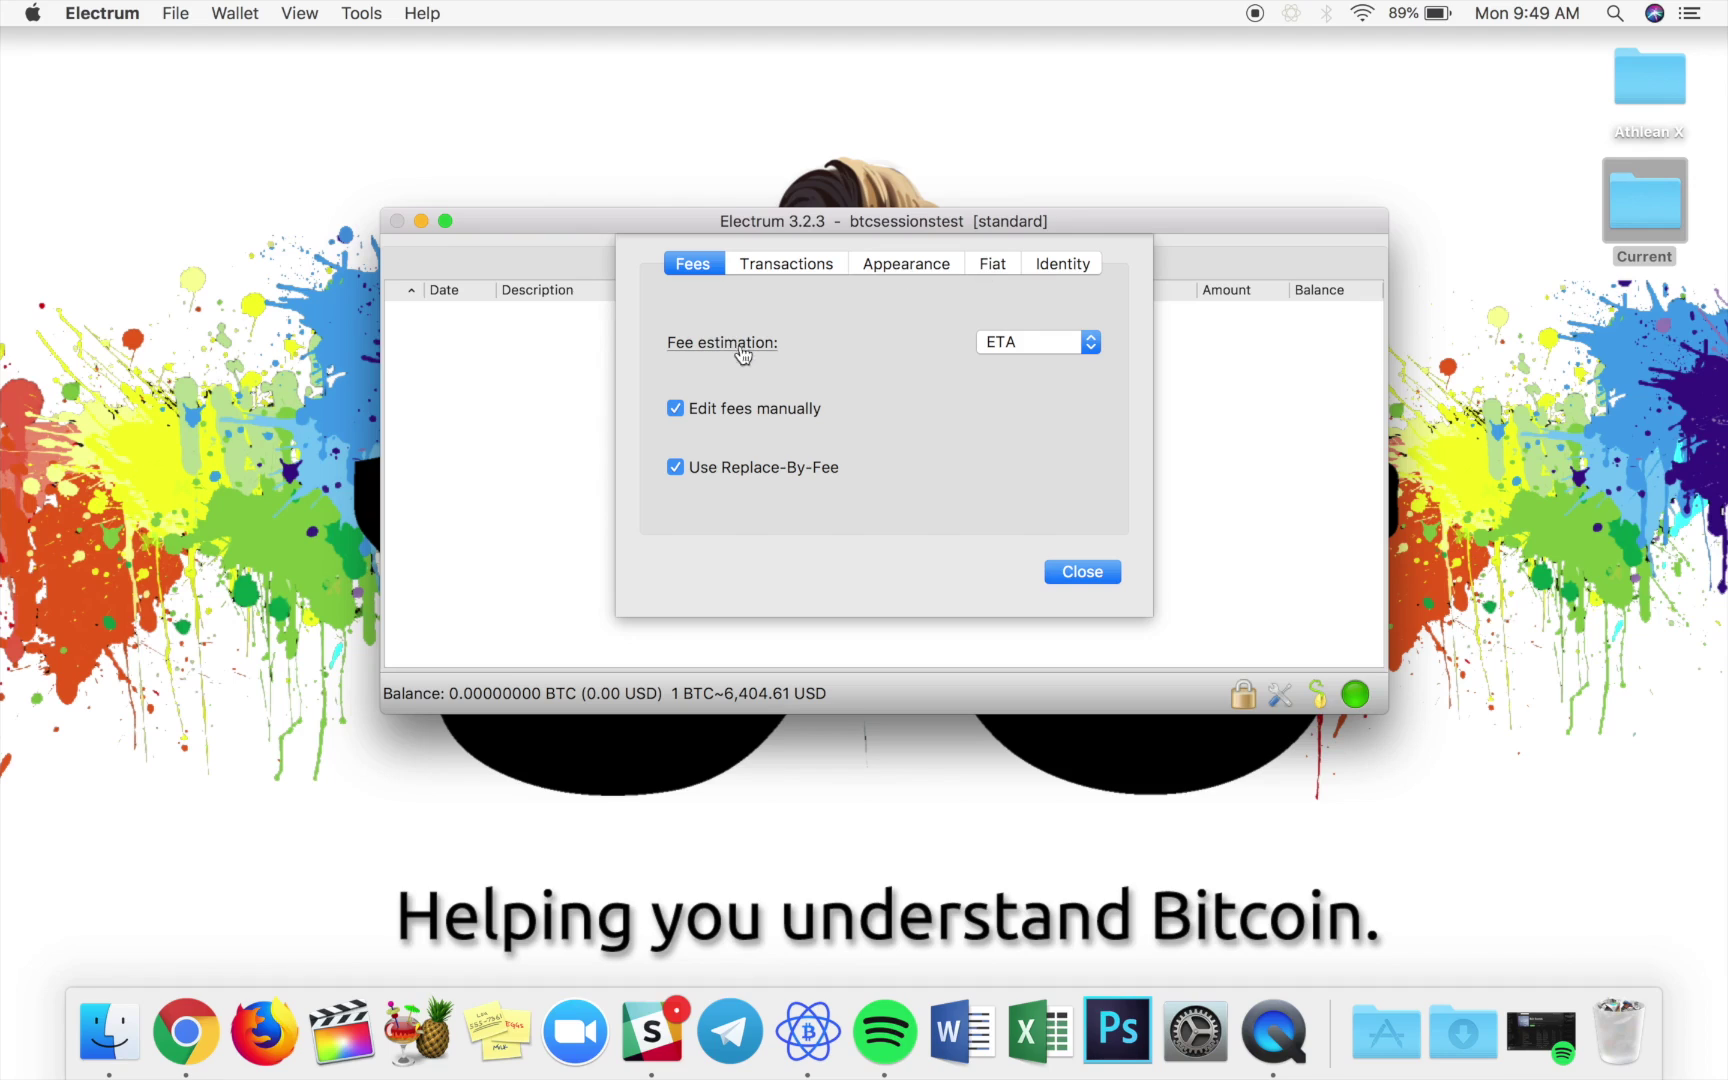
click(1041, 342)
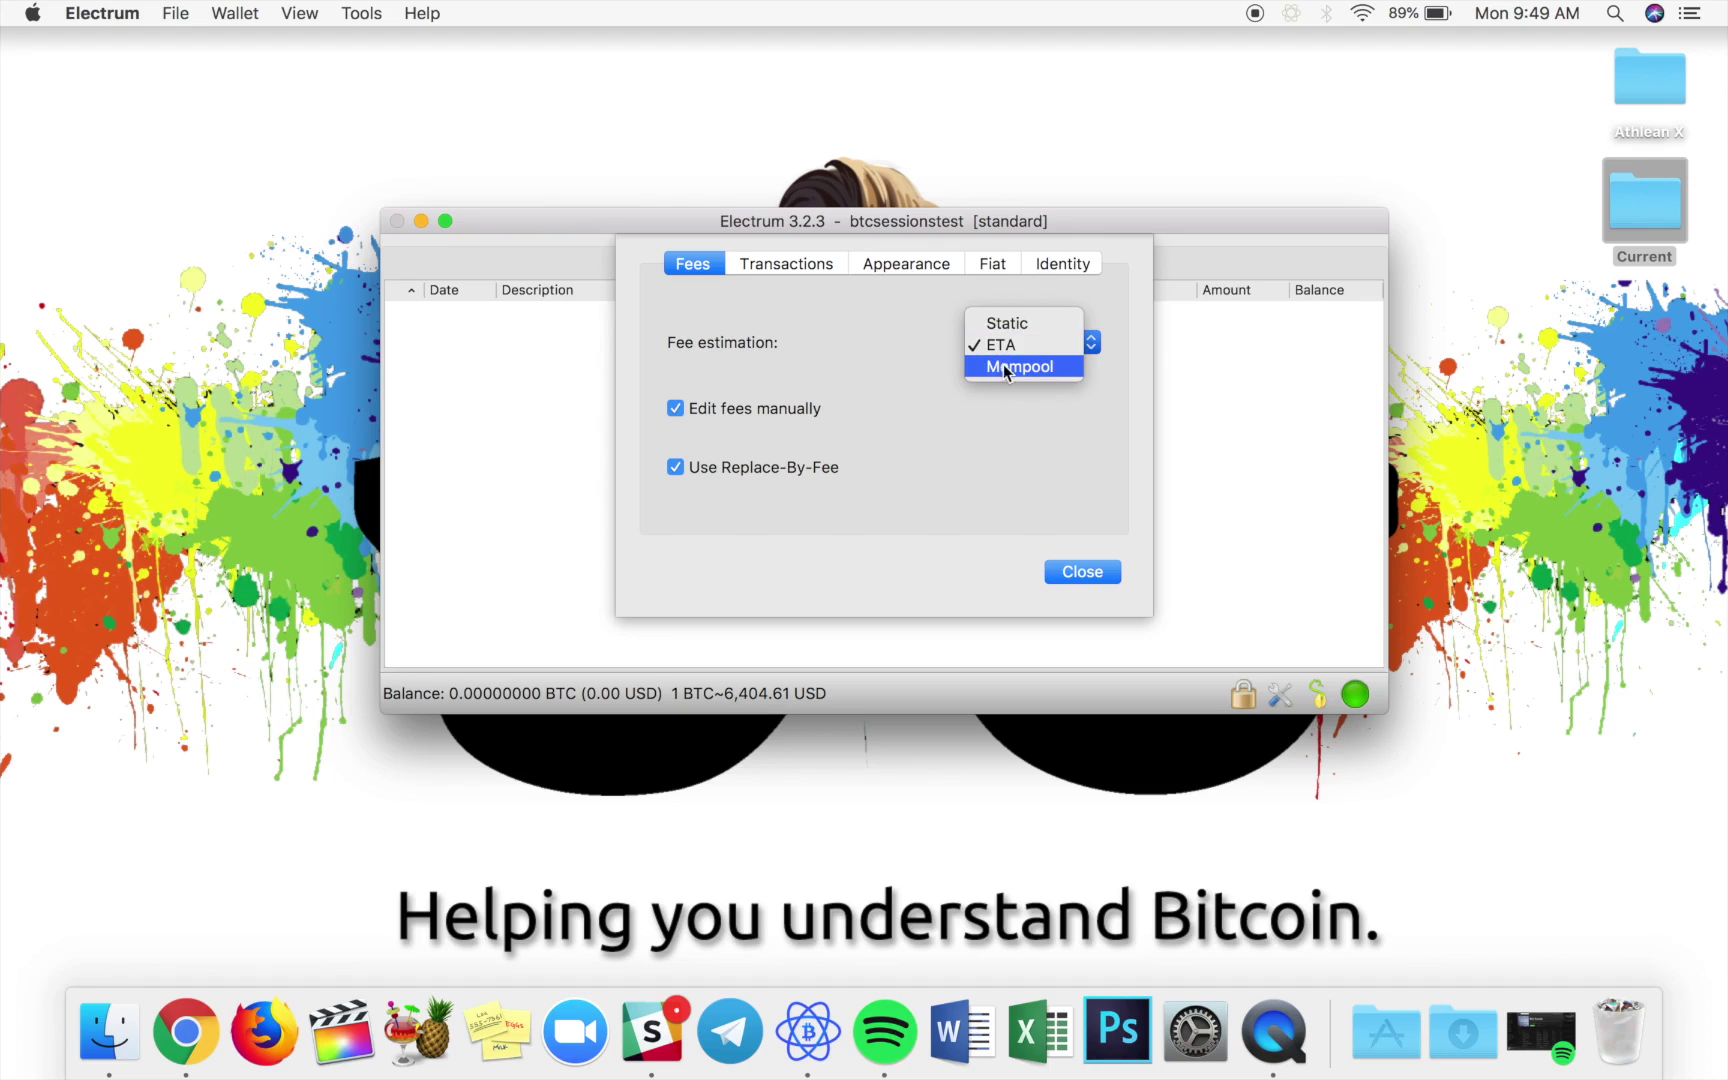
click(968, 421)
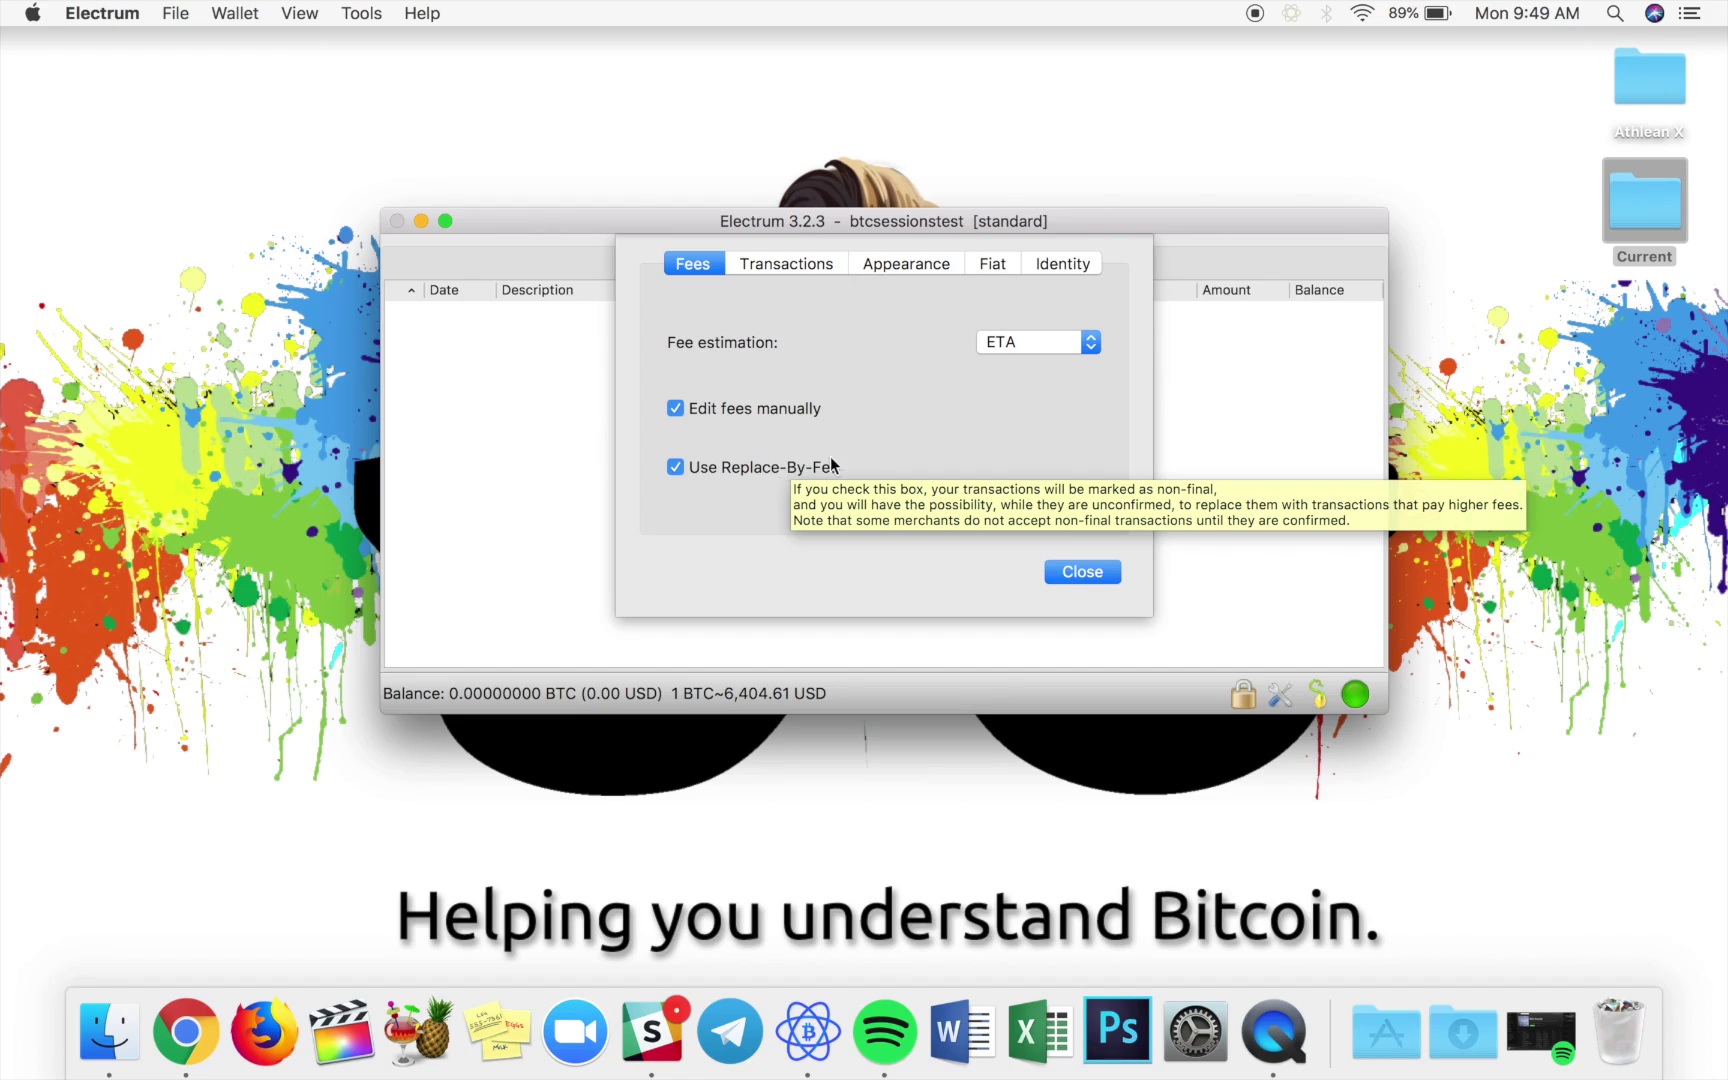
Review the transaction settings, then move to the appearance settings
click(792, 265)
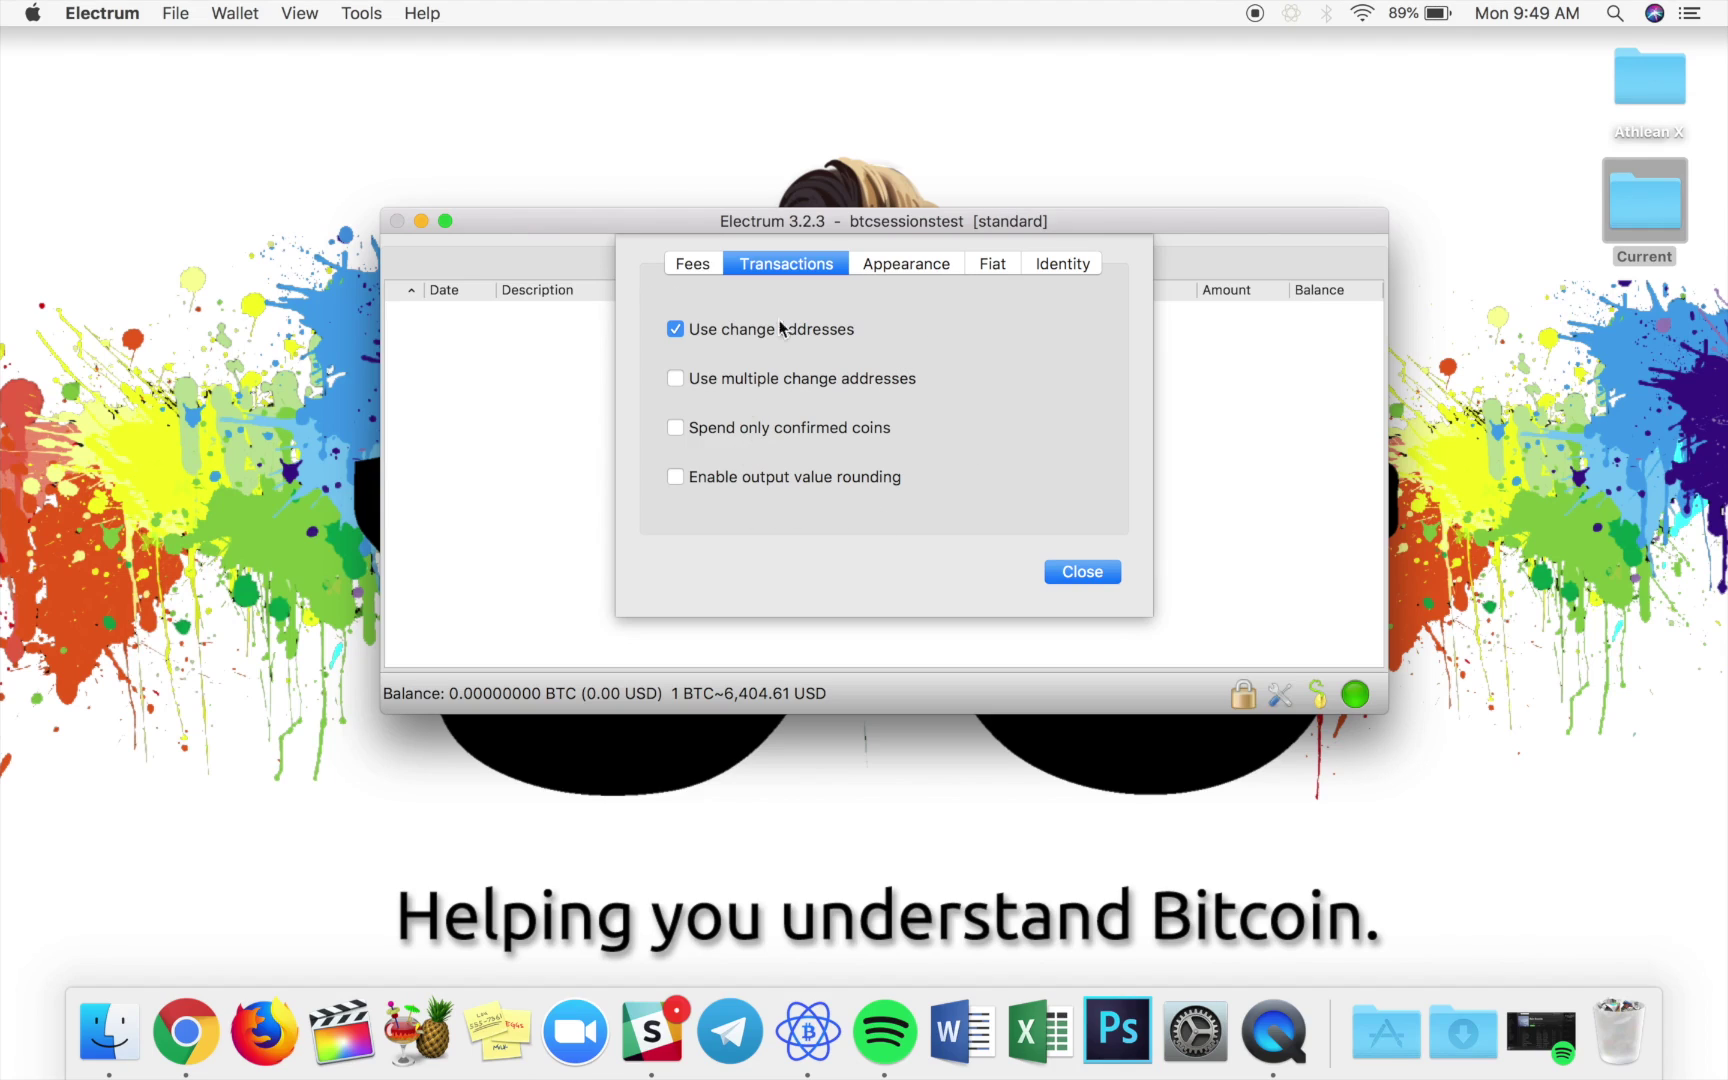
mouse_move(824, 341)
mouse_move(785, 379)
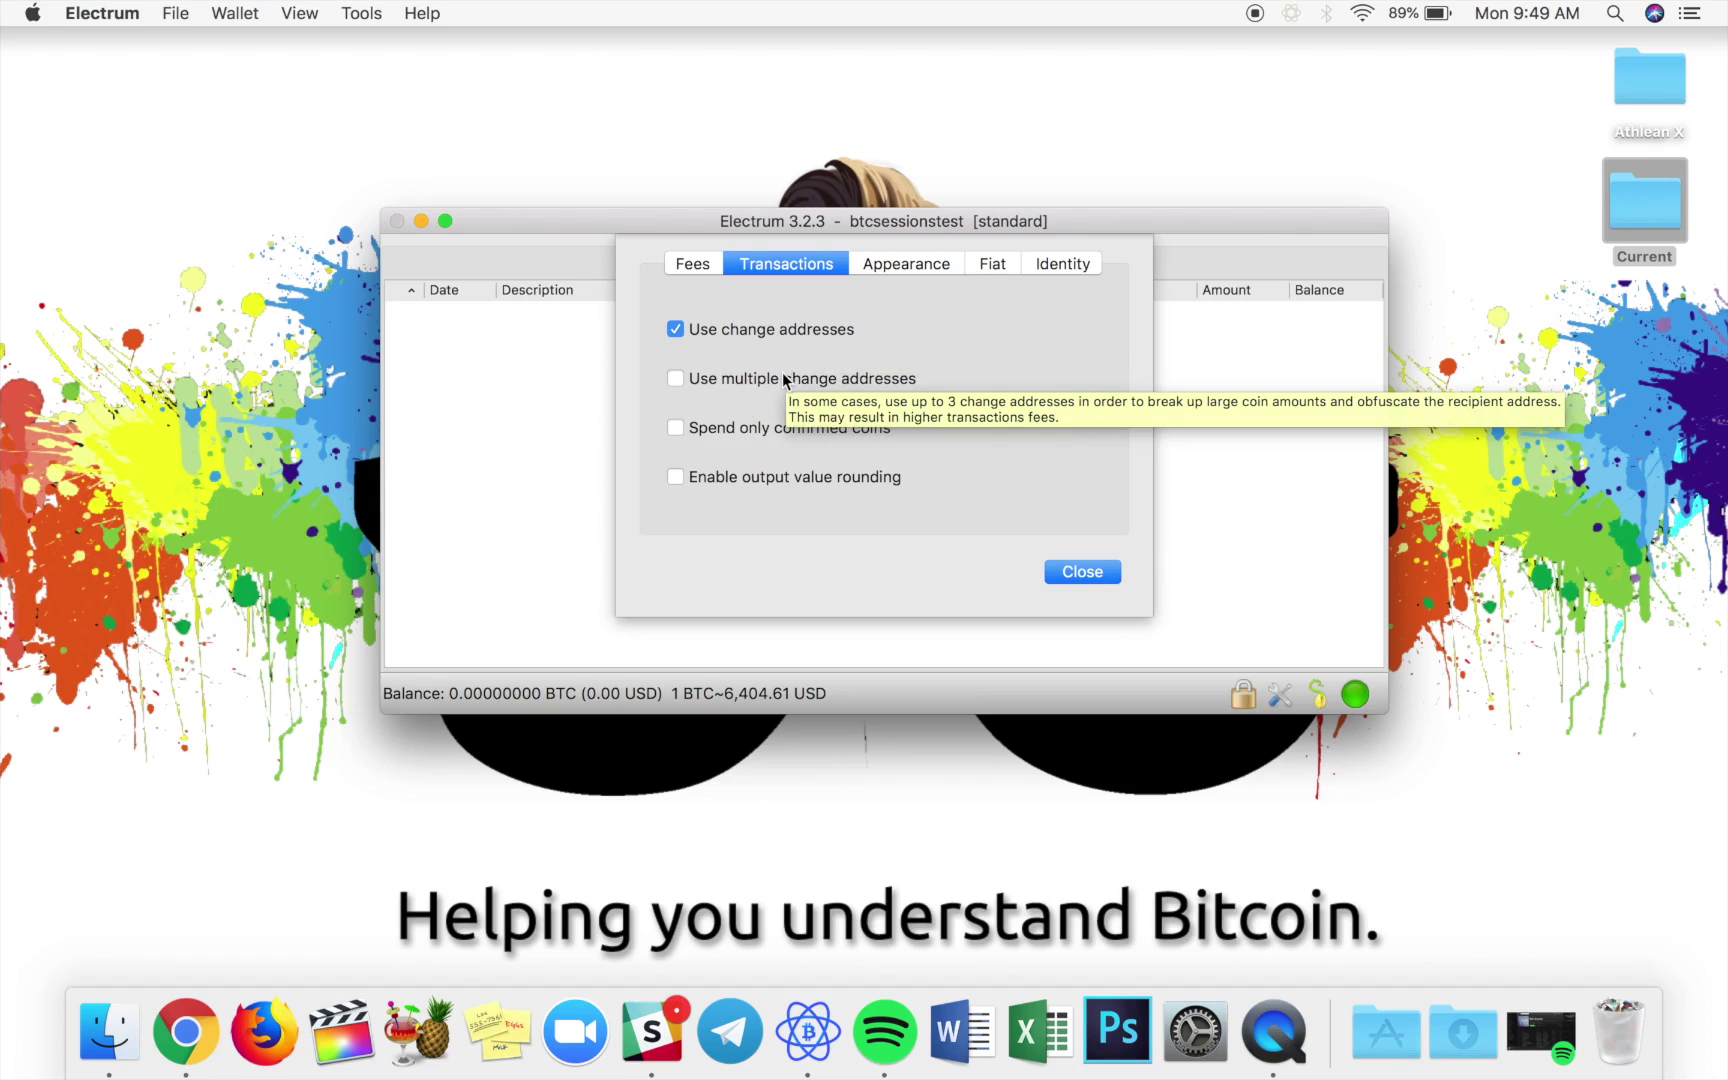
mouse_move(762, 437)
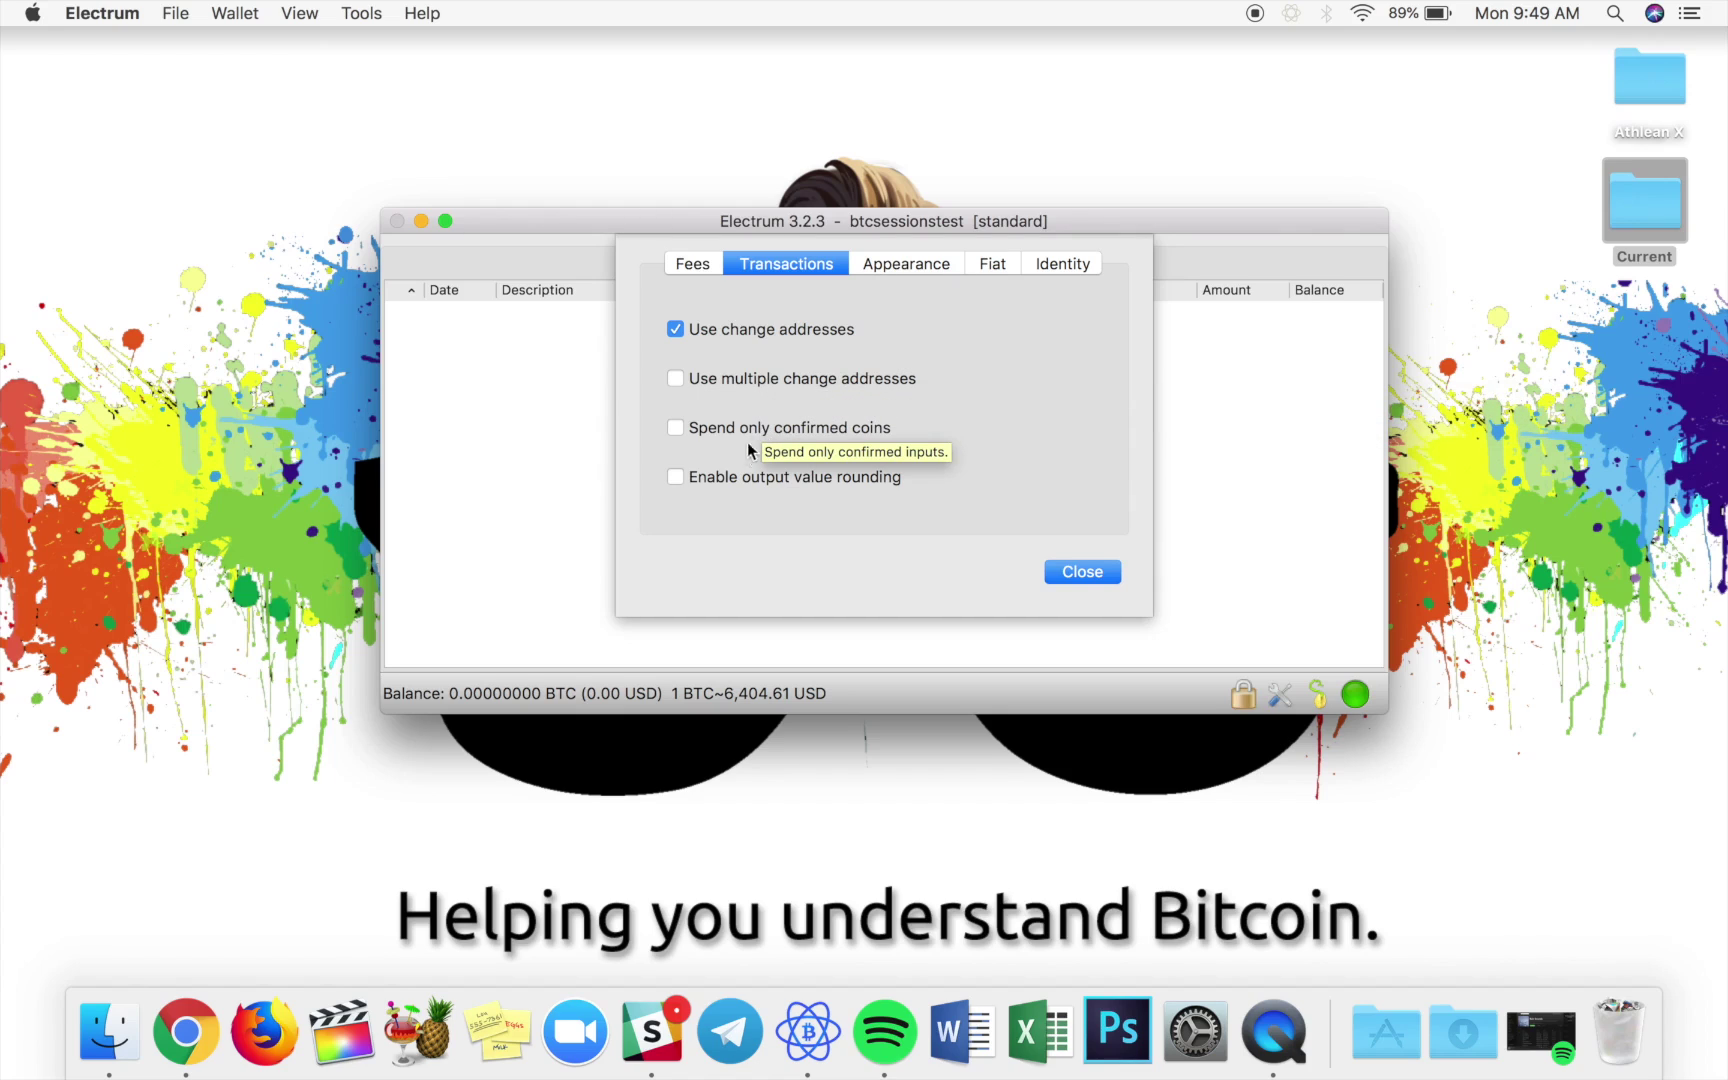
mouse_move(747, 482)
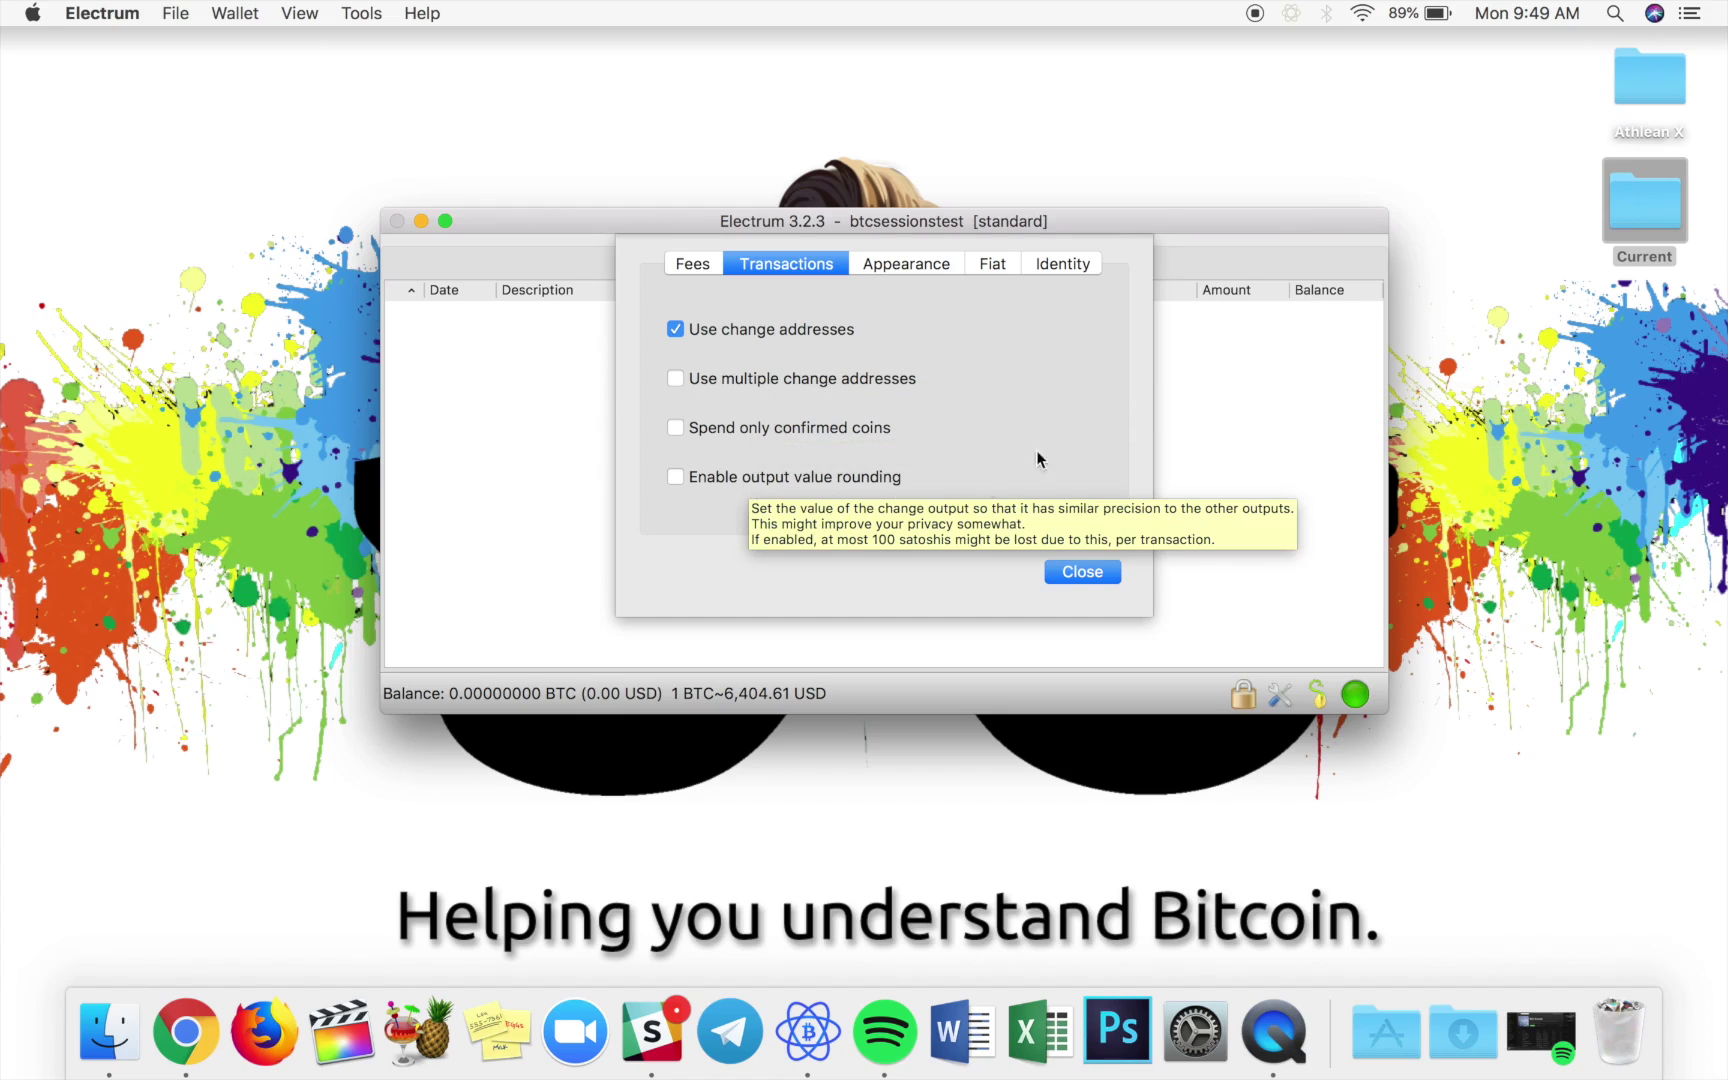
click(909, 264)
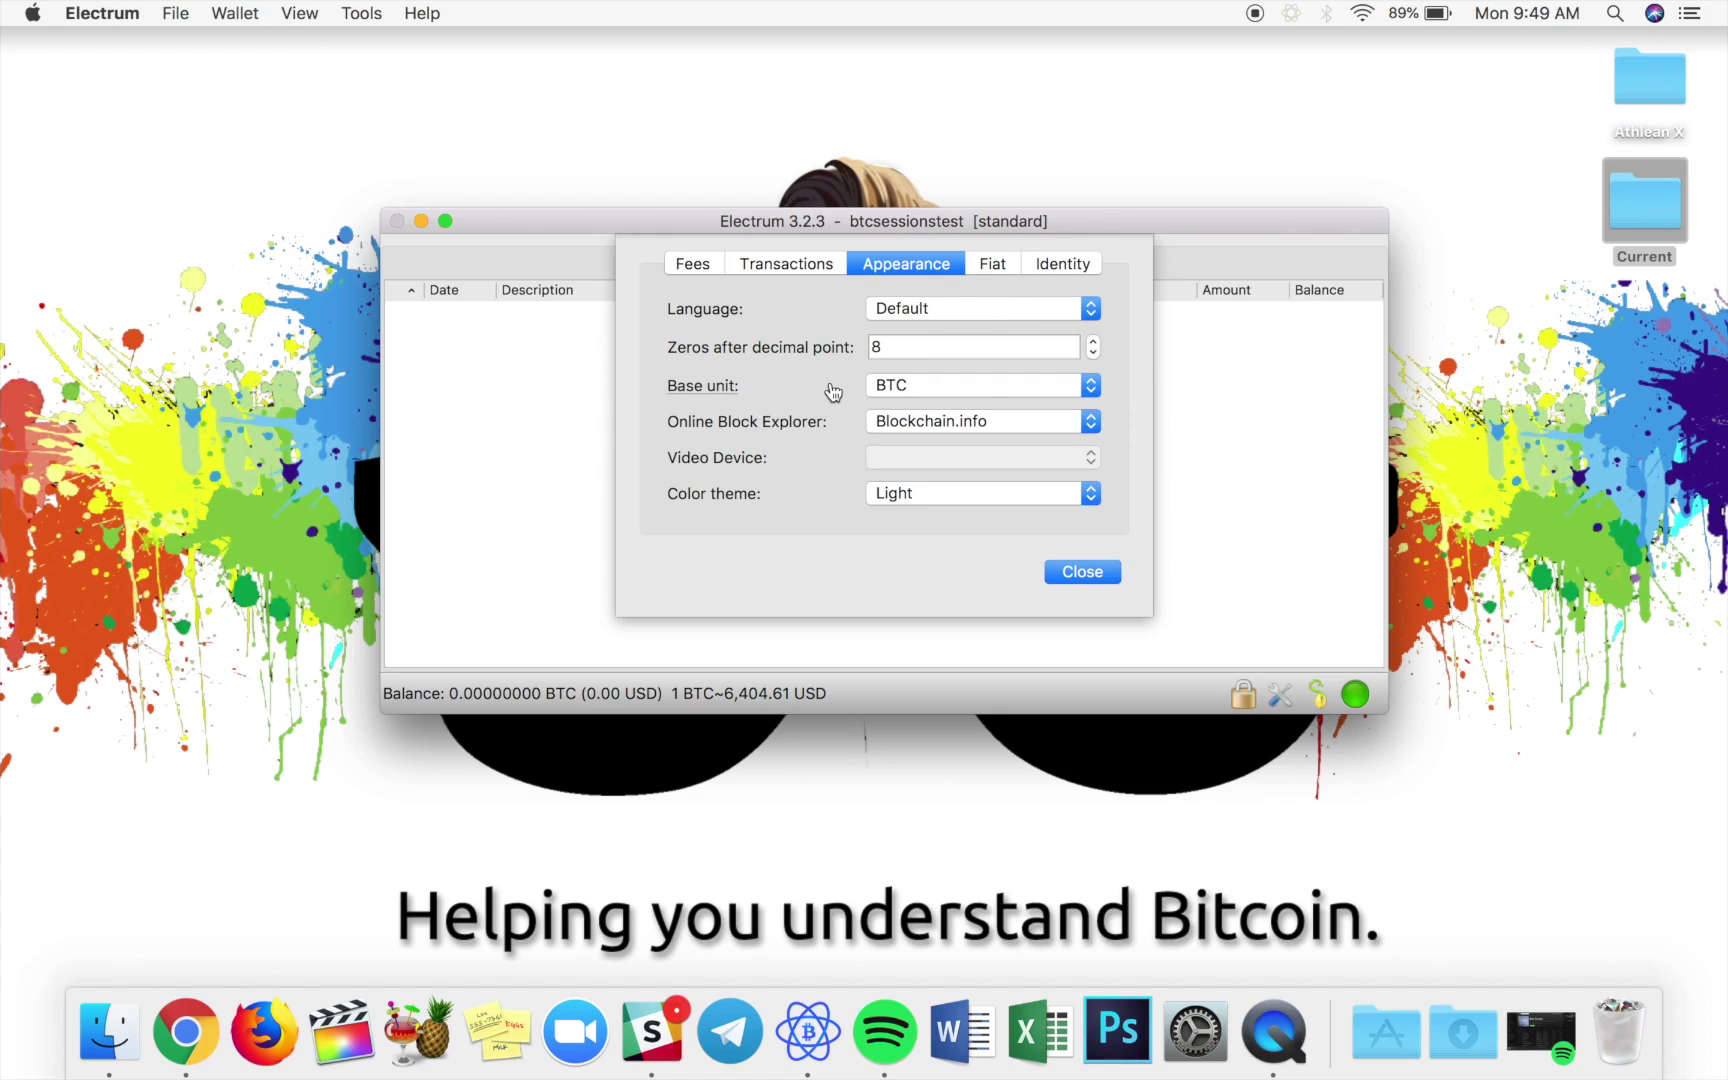
Set base unit to sat and colour theme to Dark, leaving the block explorer unchanged
click(1091, 386)
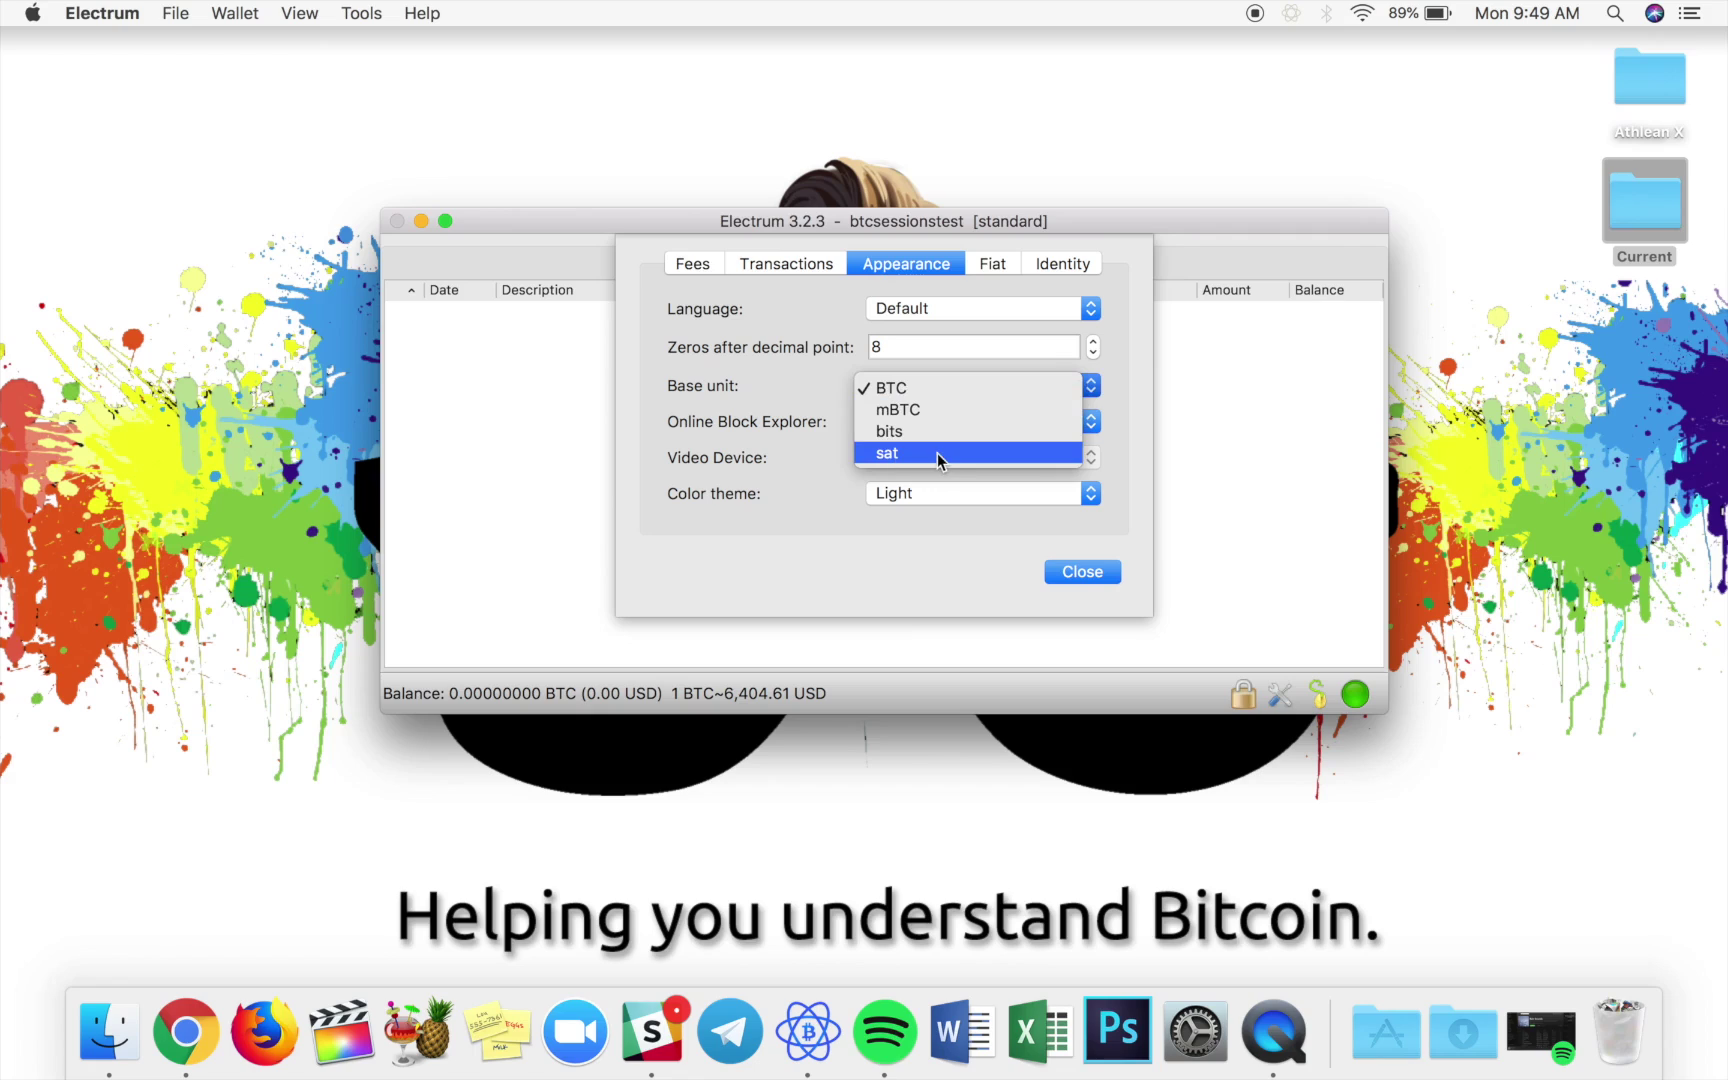
click(948, 456)
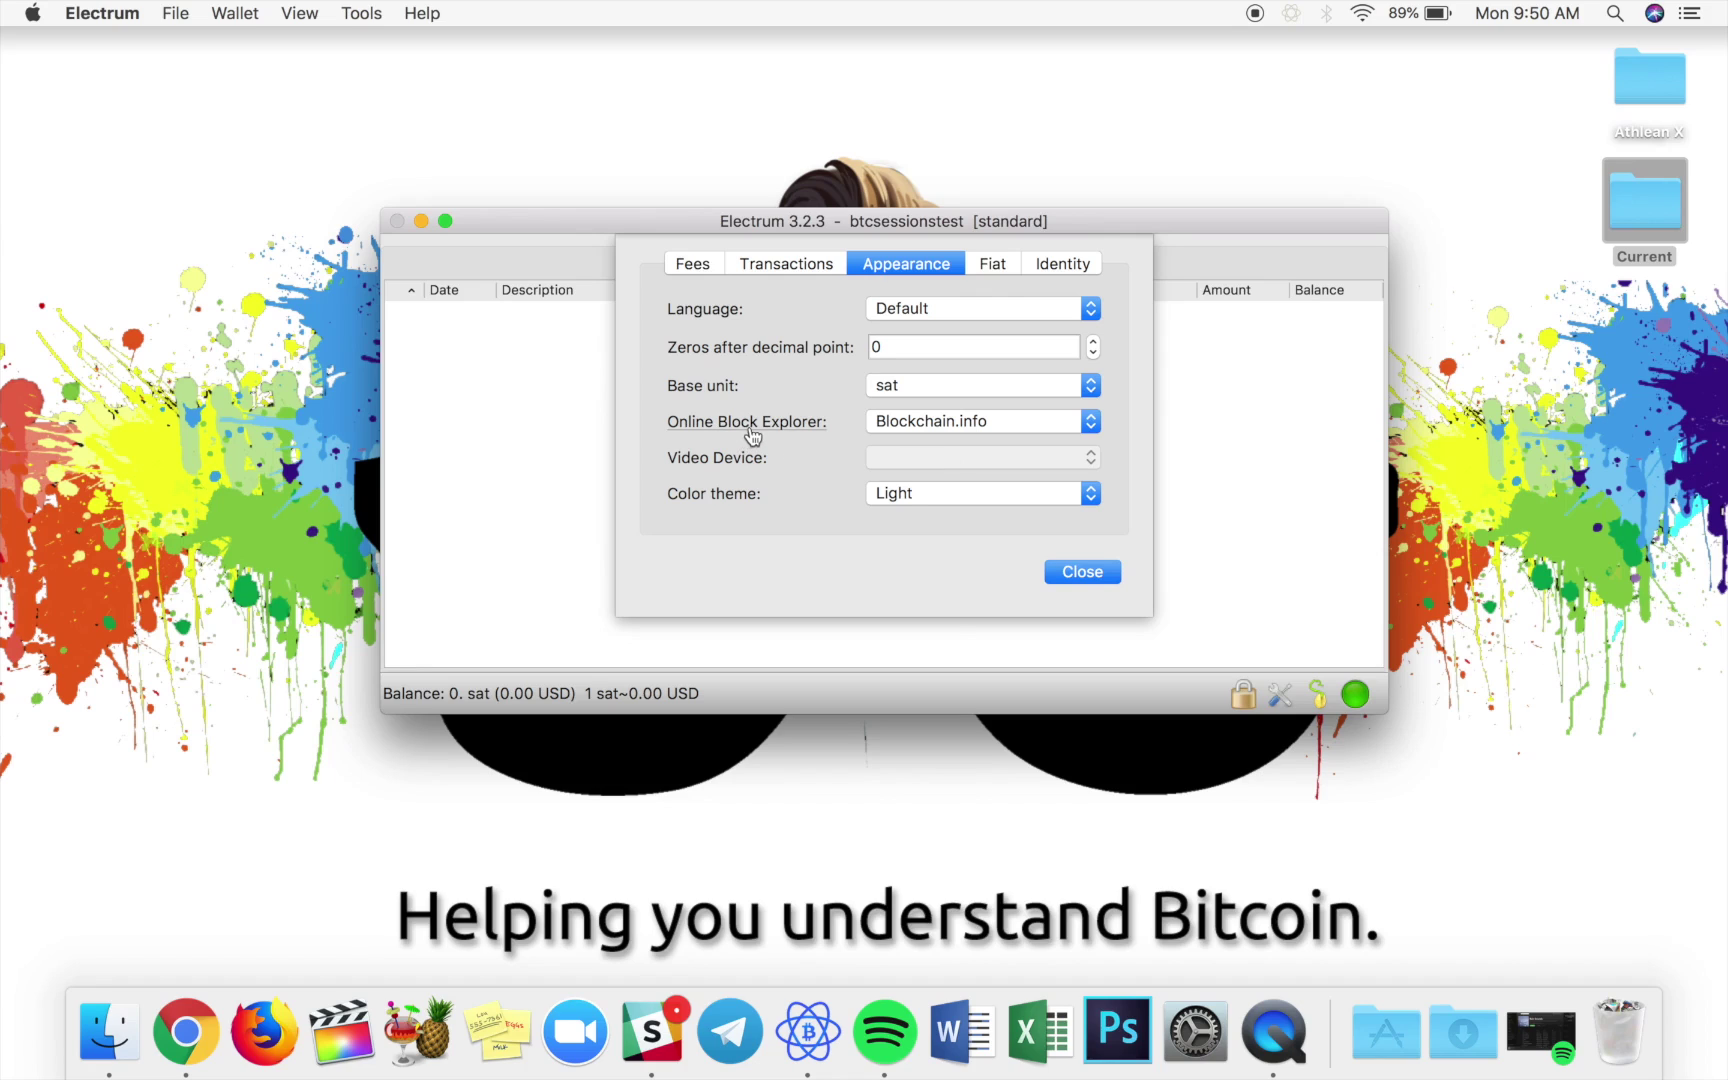
click(963, 420)
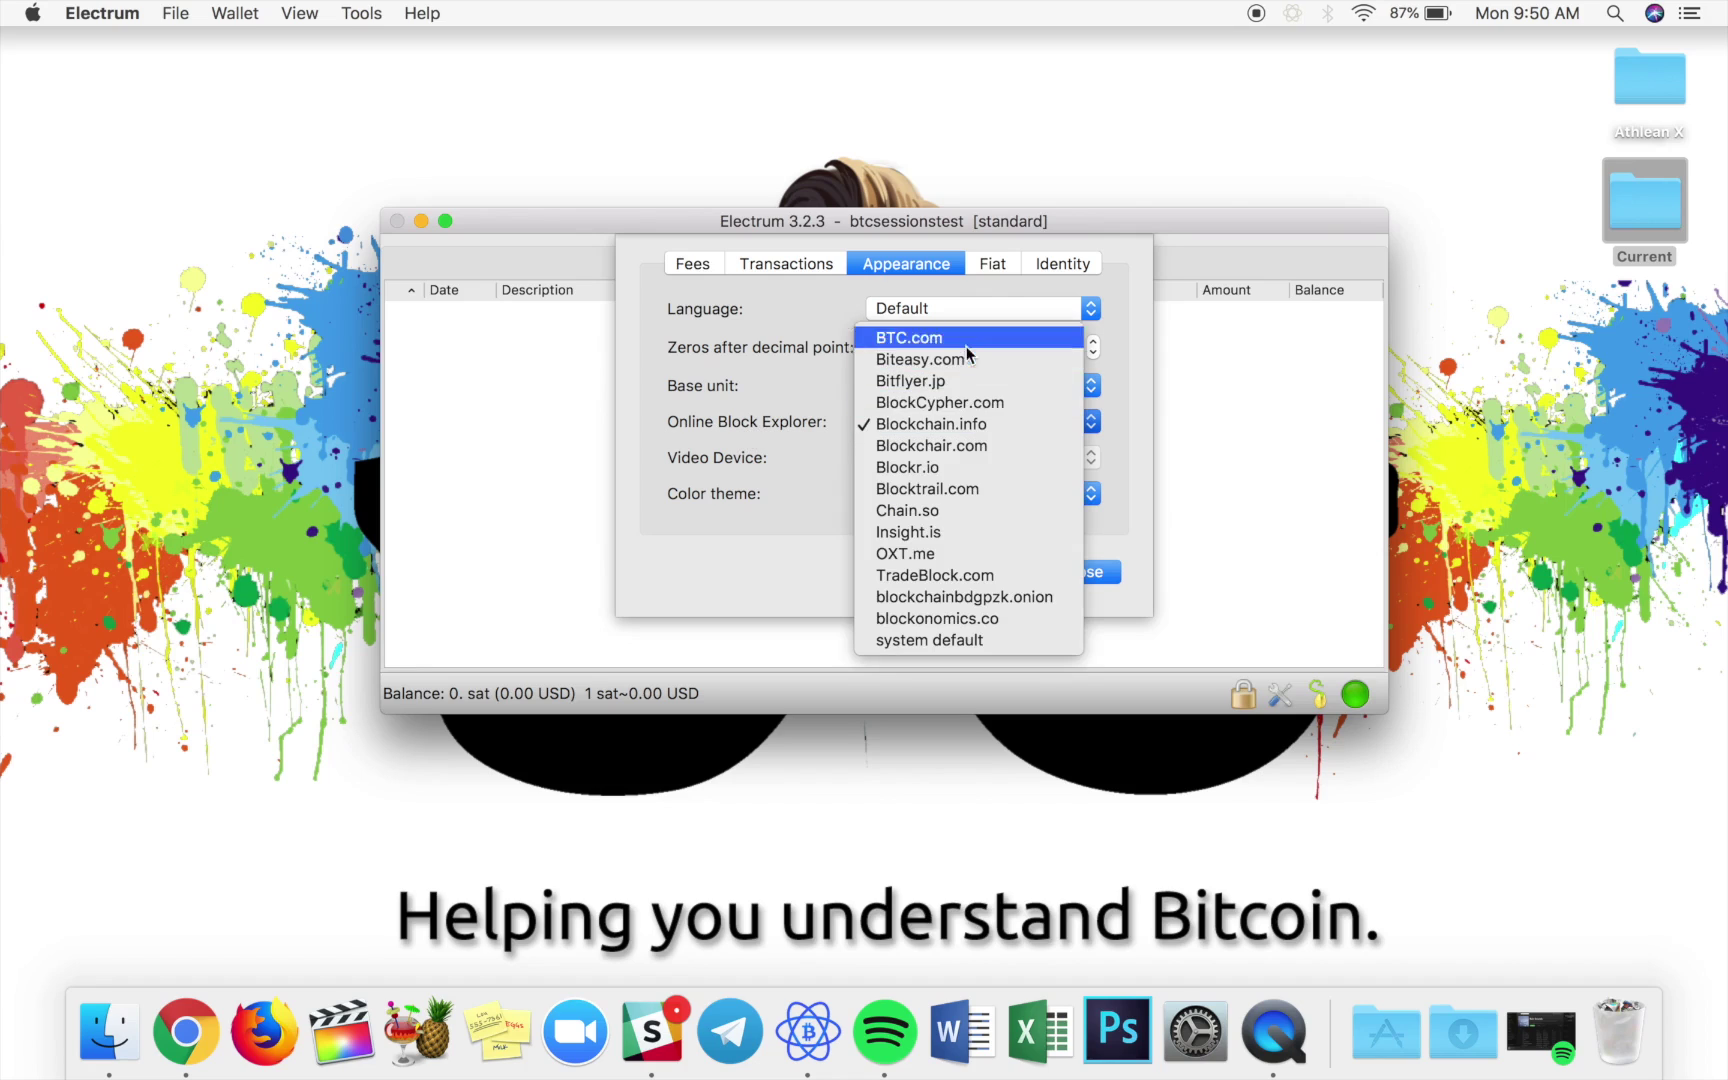
click(740, 518)
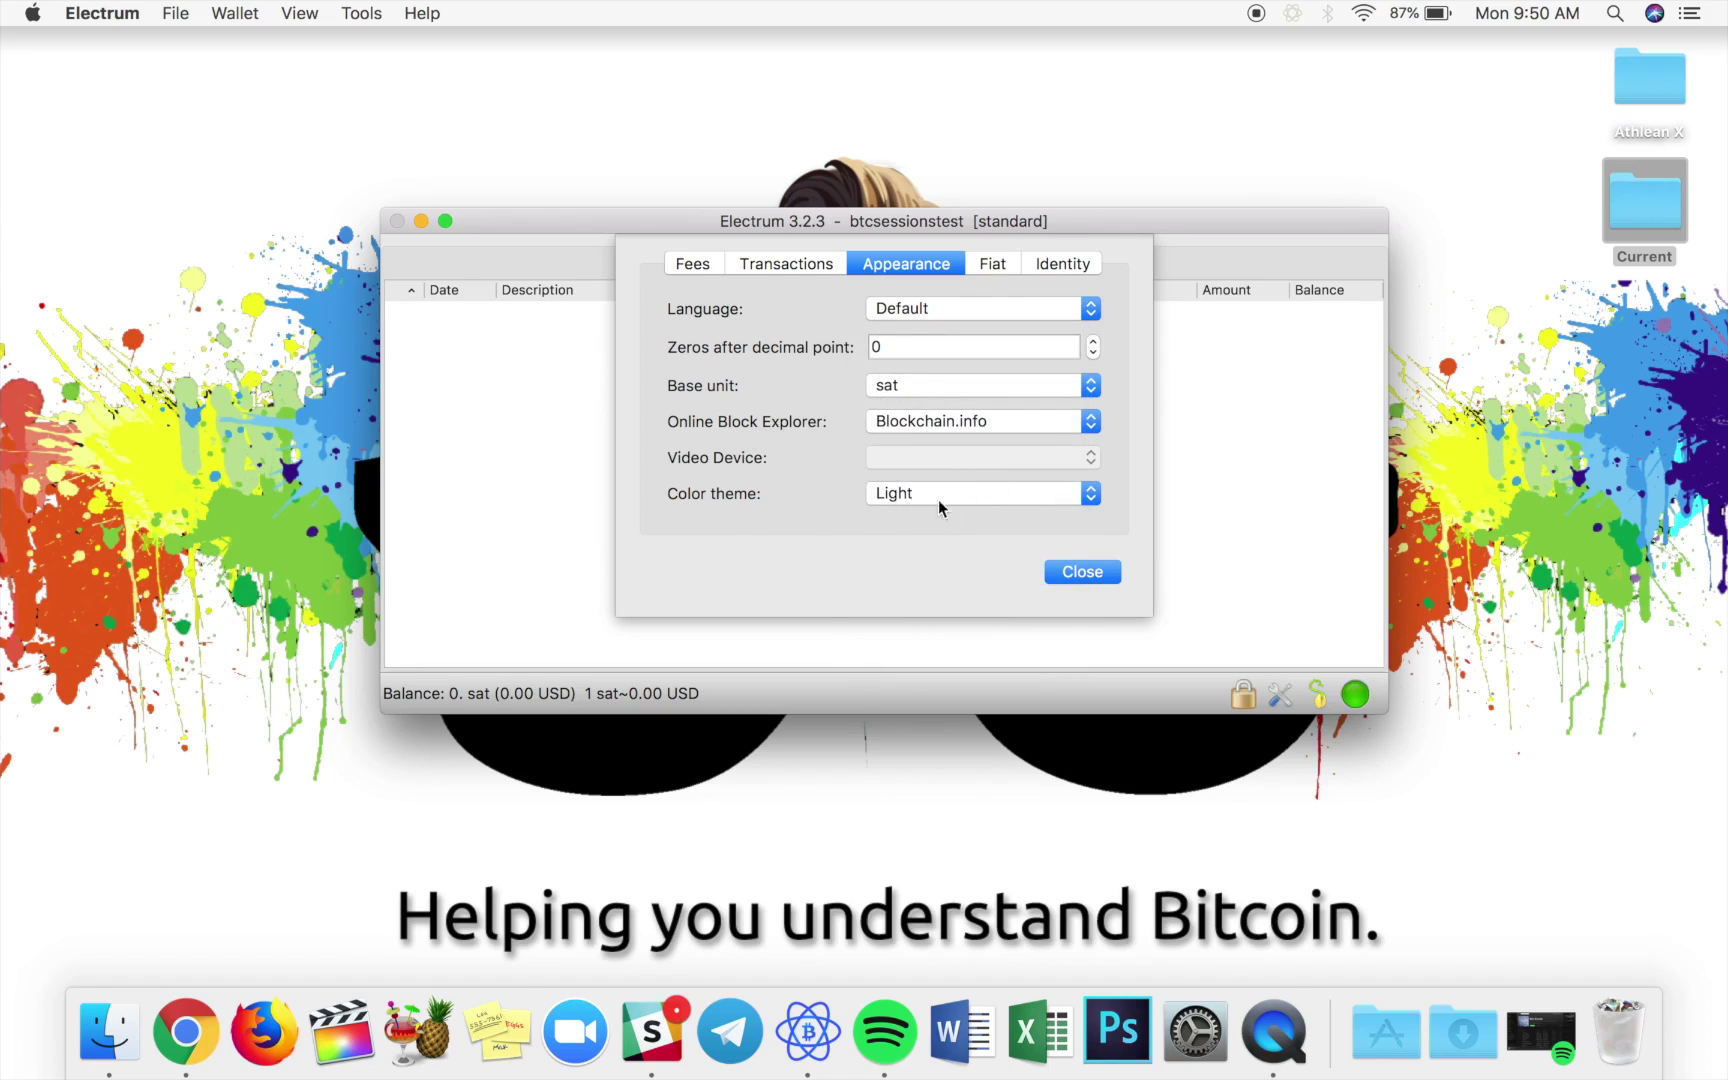
click(950, 496)
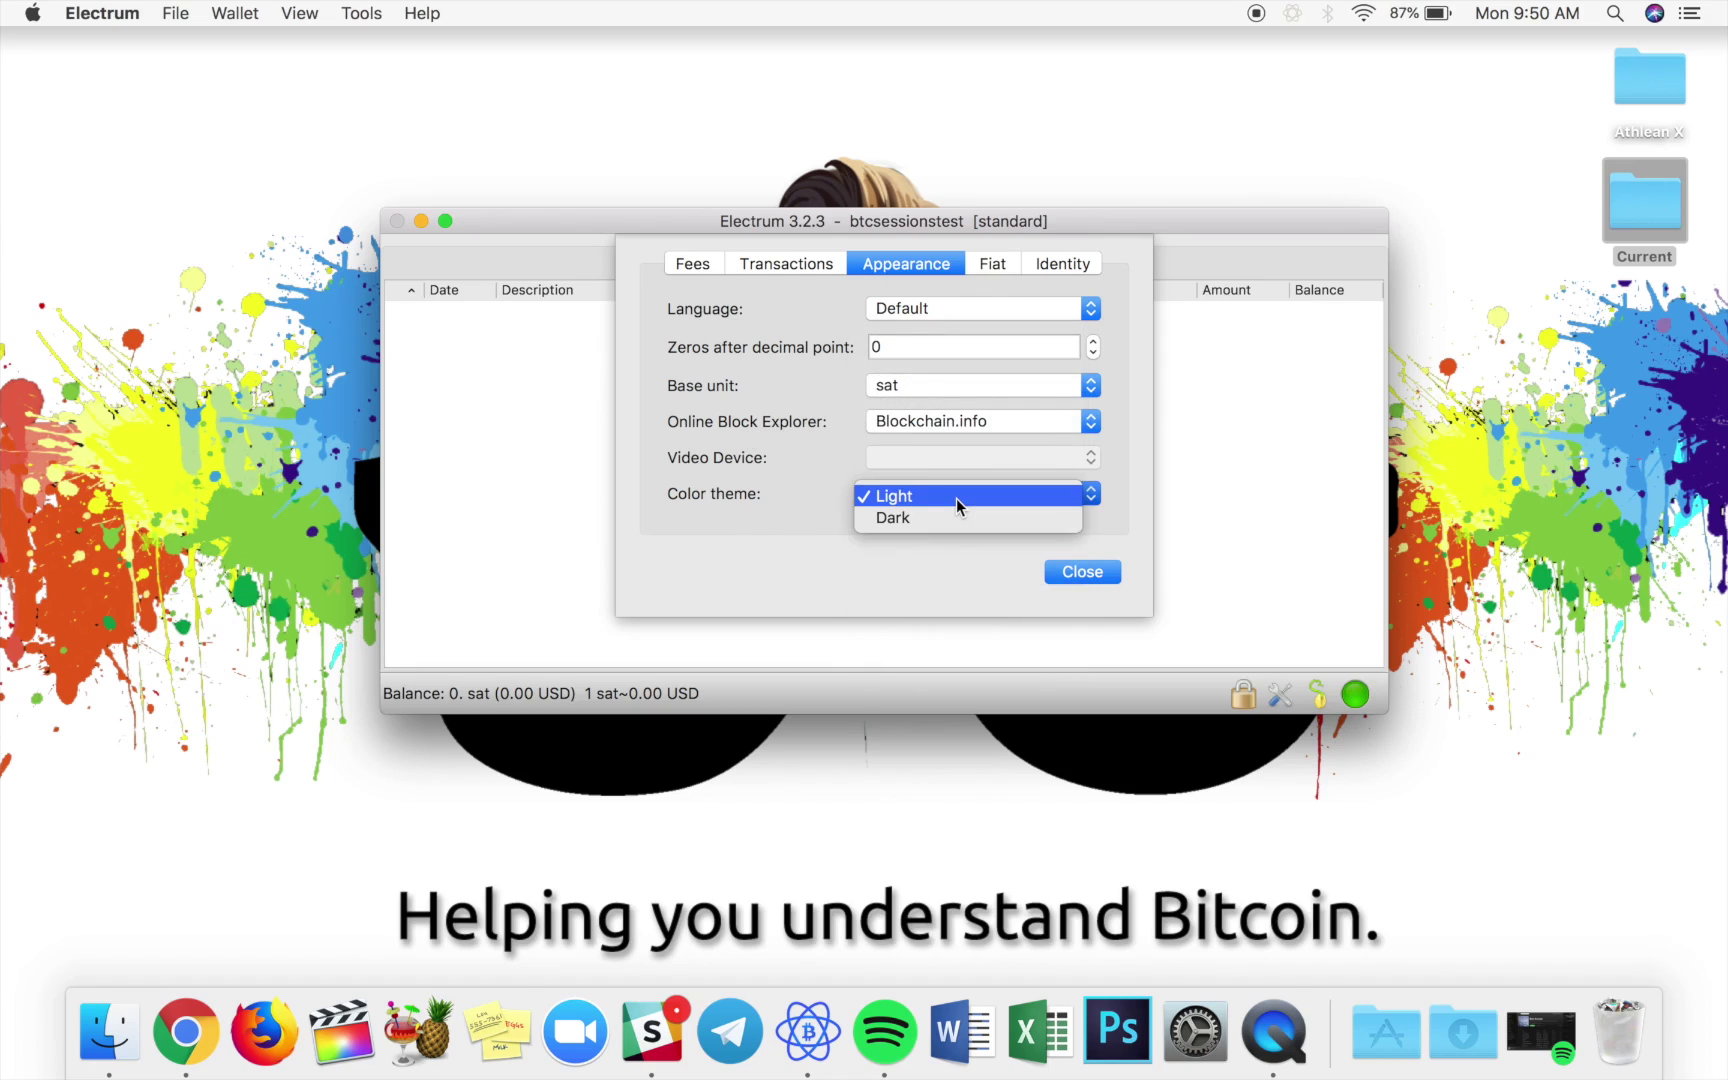
click(909, 518)
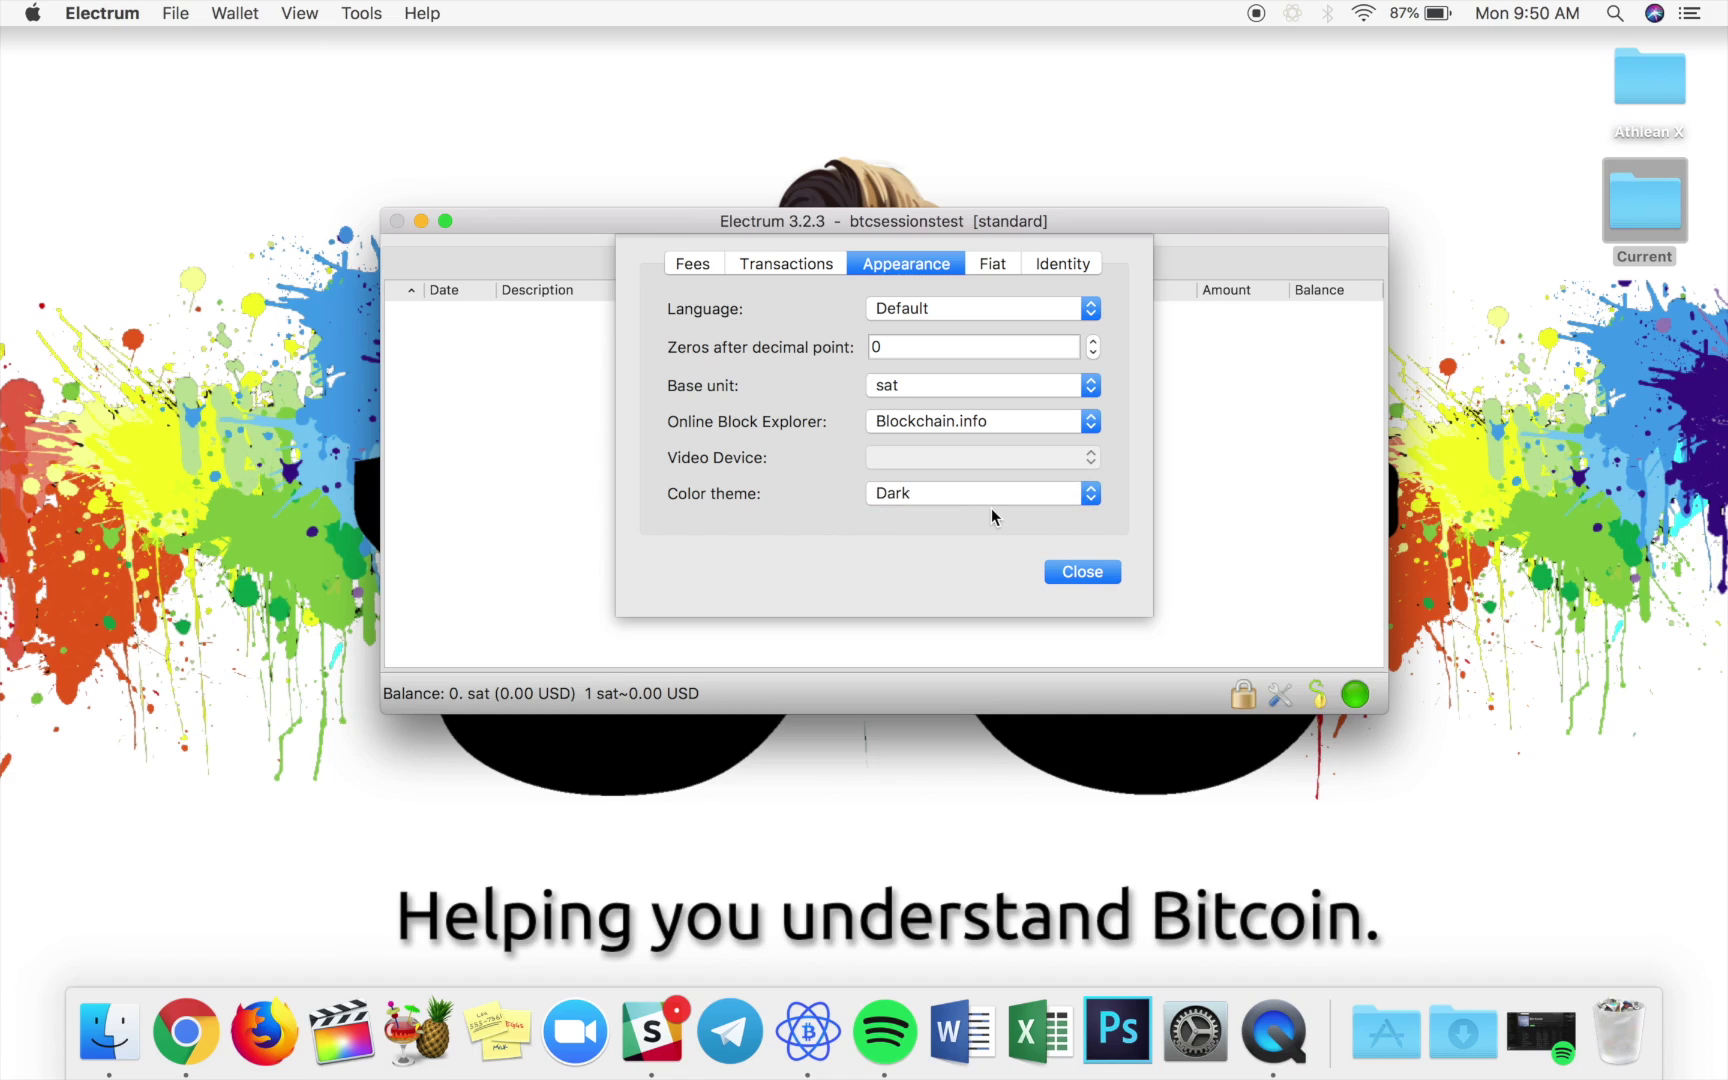
click(991, 265)
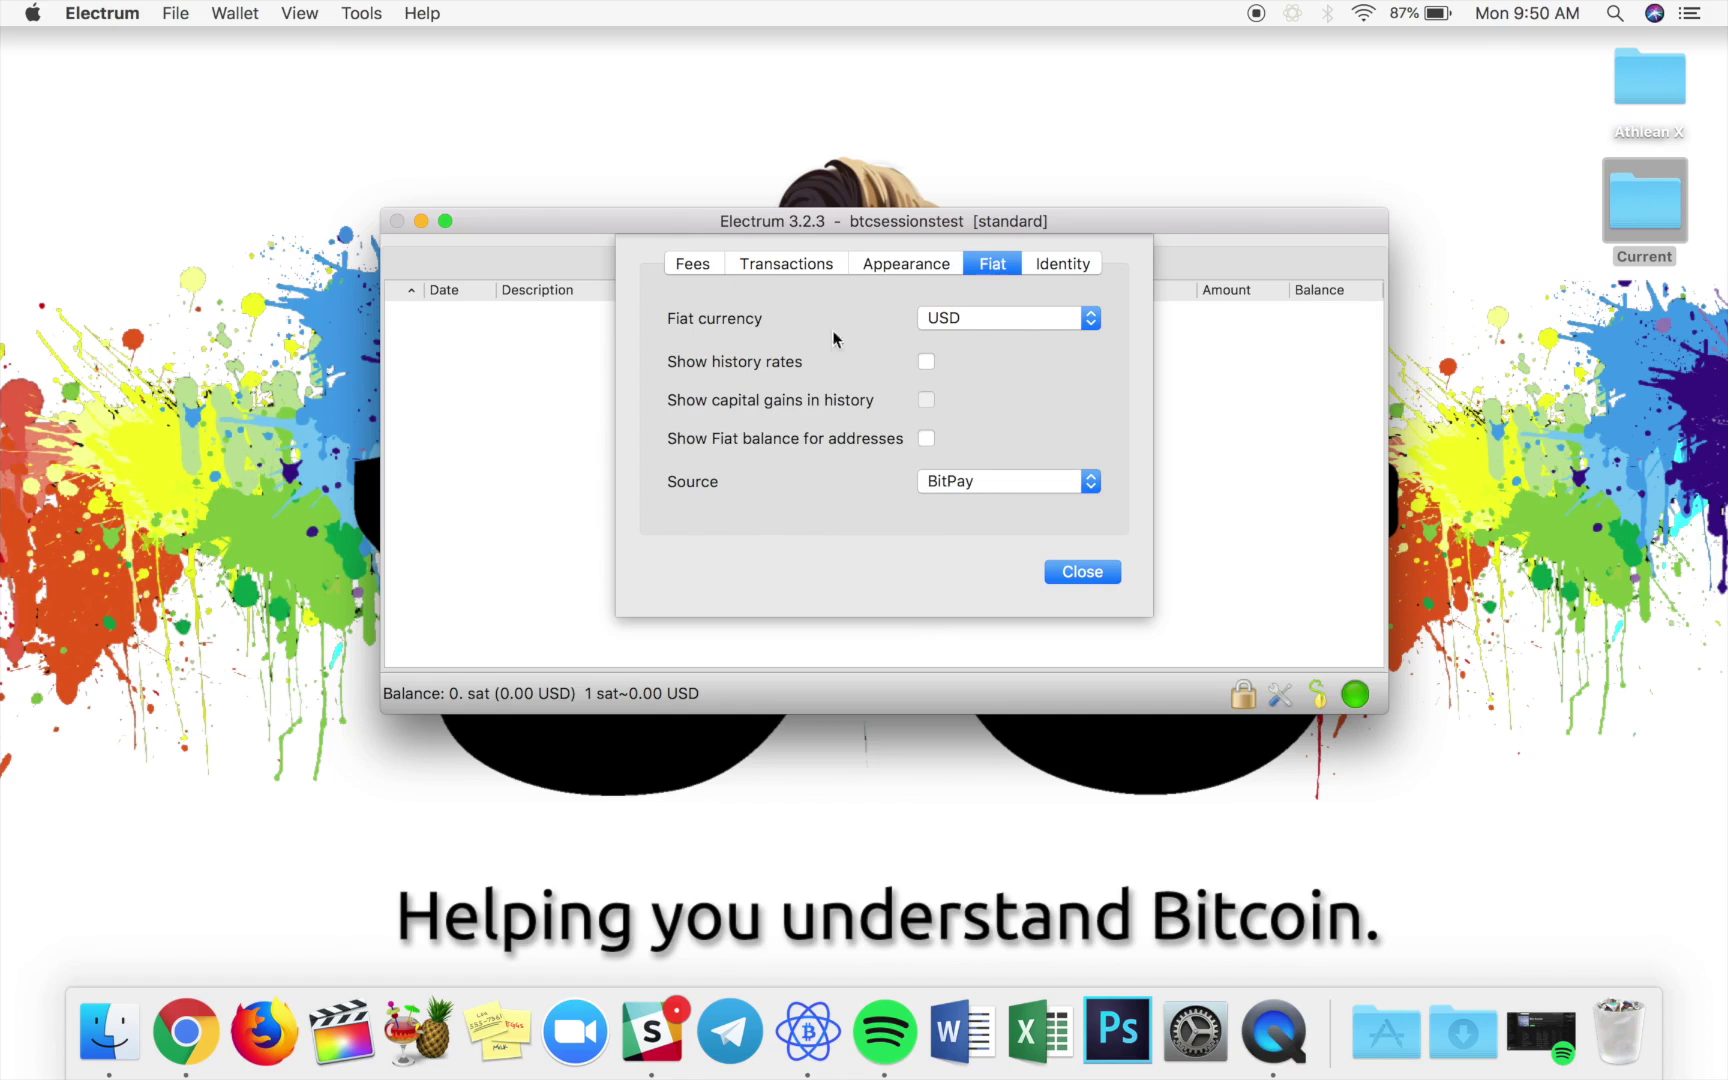
Set the fiat currency to CAD with LocalBitcoins as the exchange-rate source
click(1043, 317)
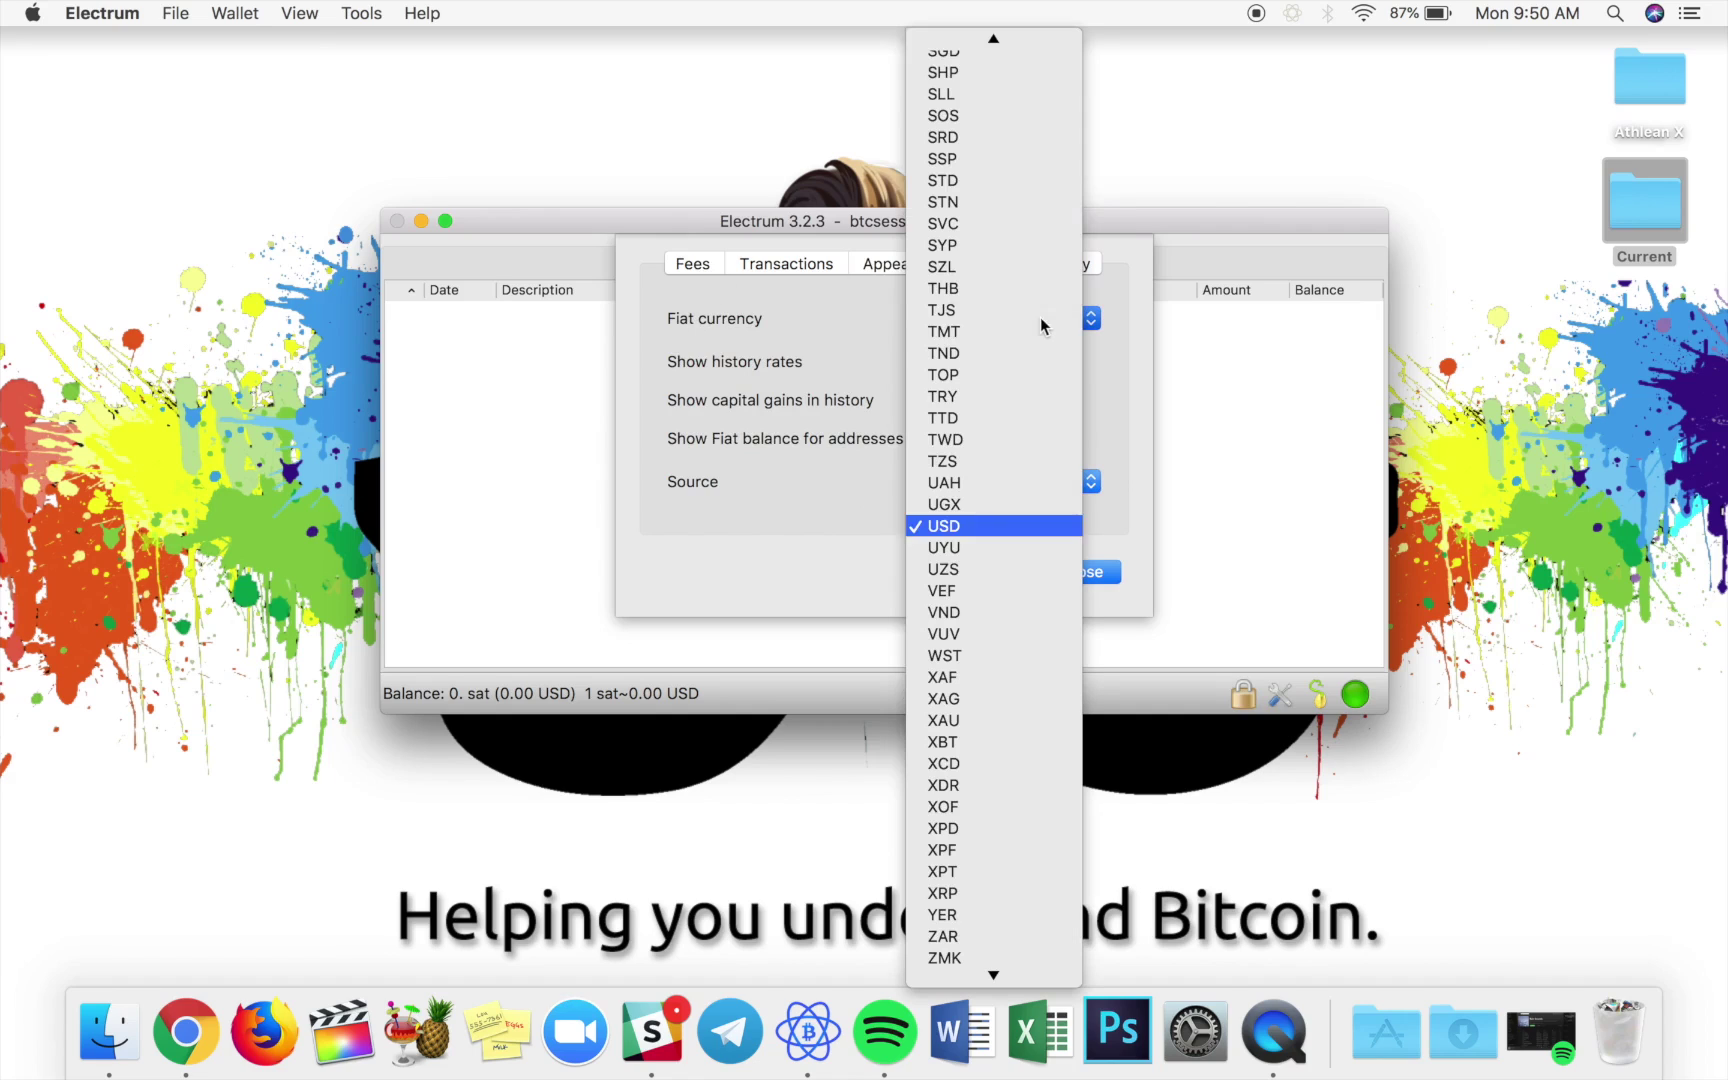
scroll(976, 482, up, 15)
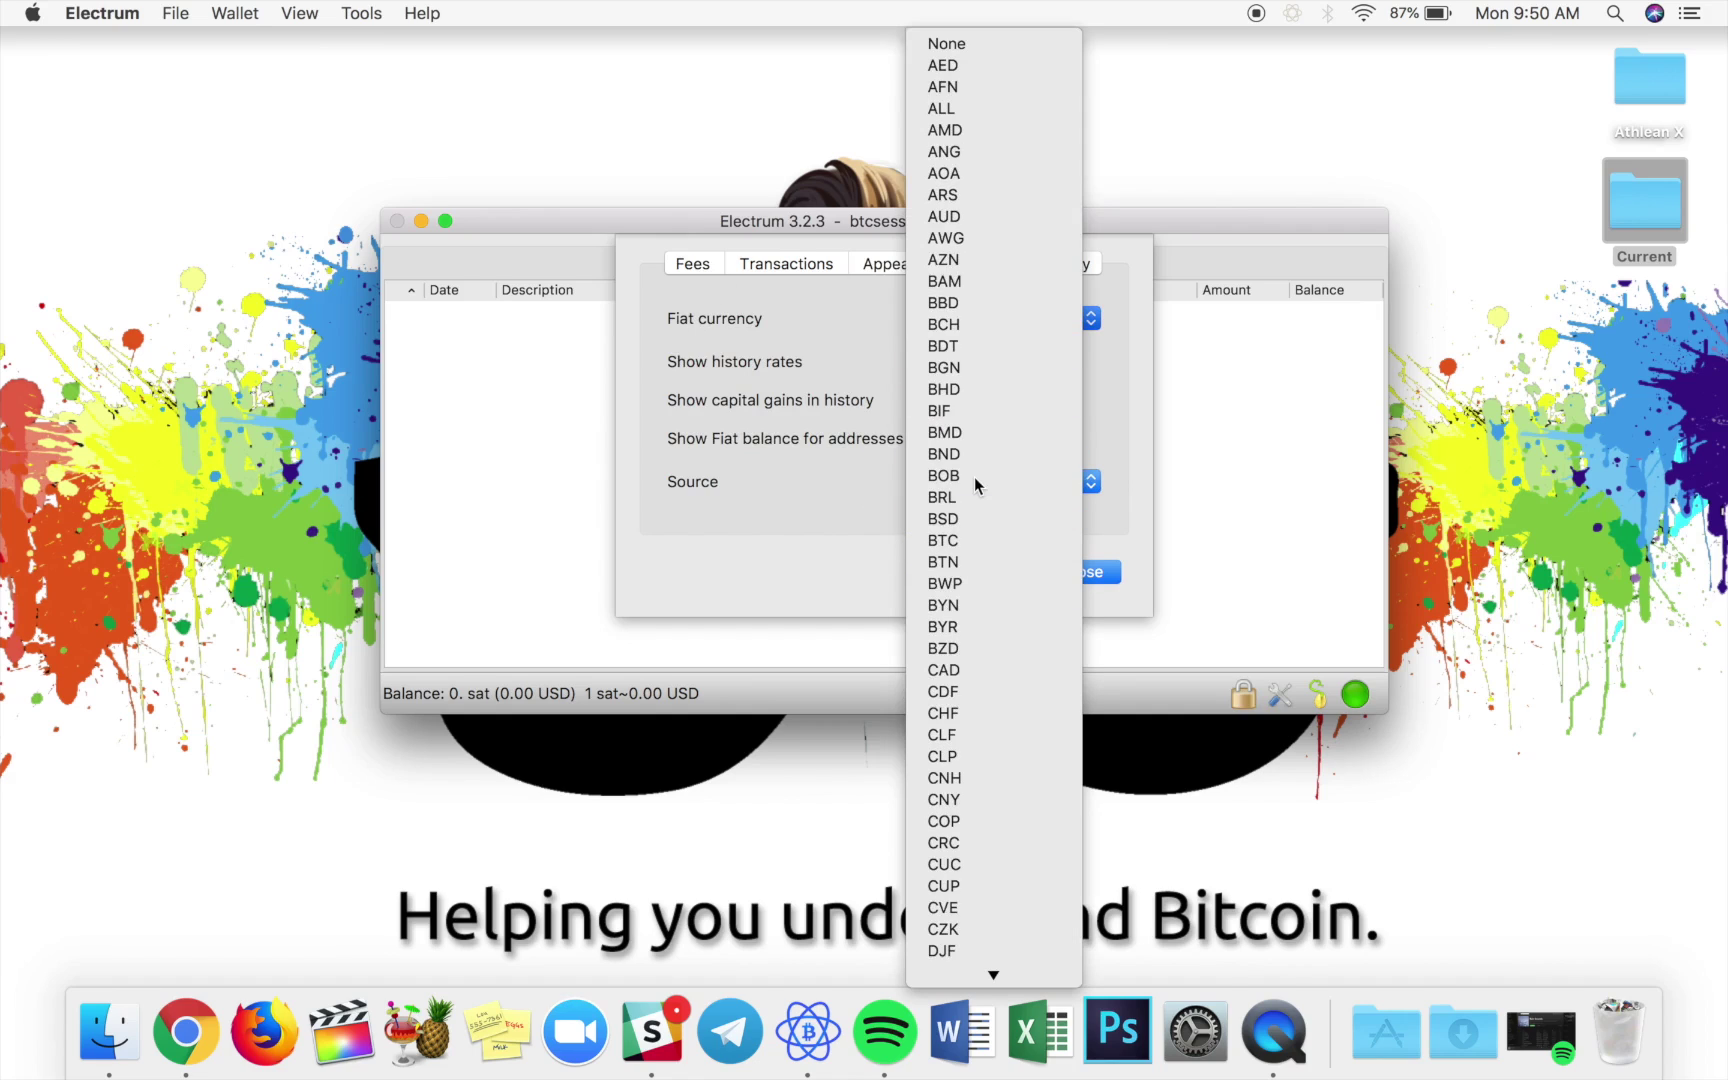
click(944, 670)
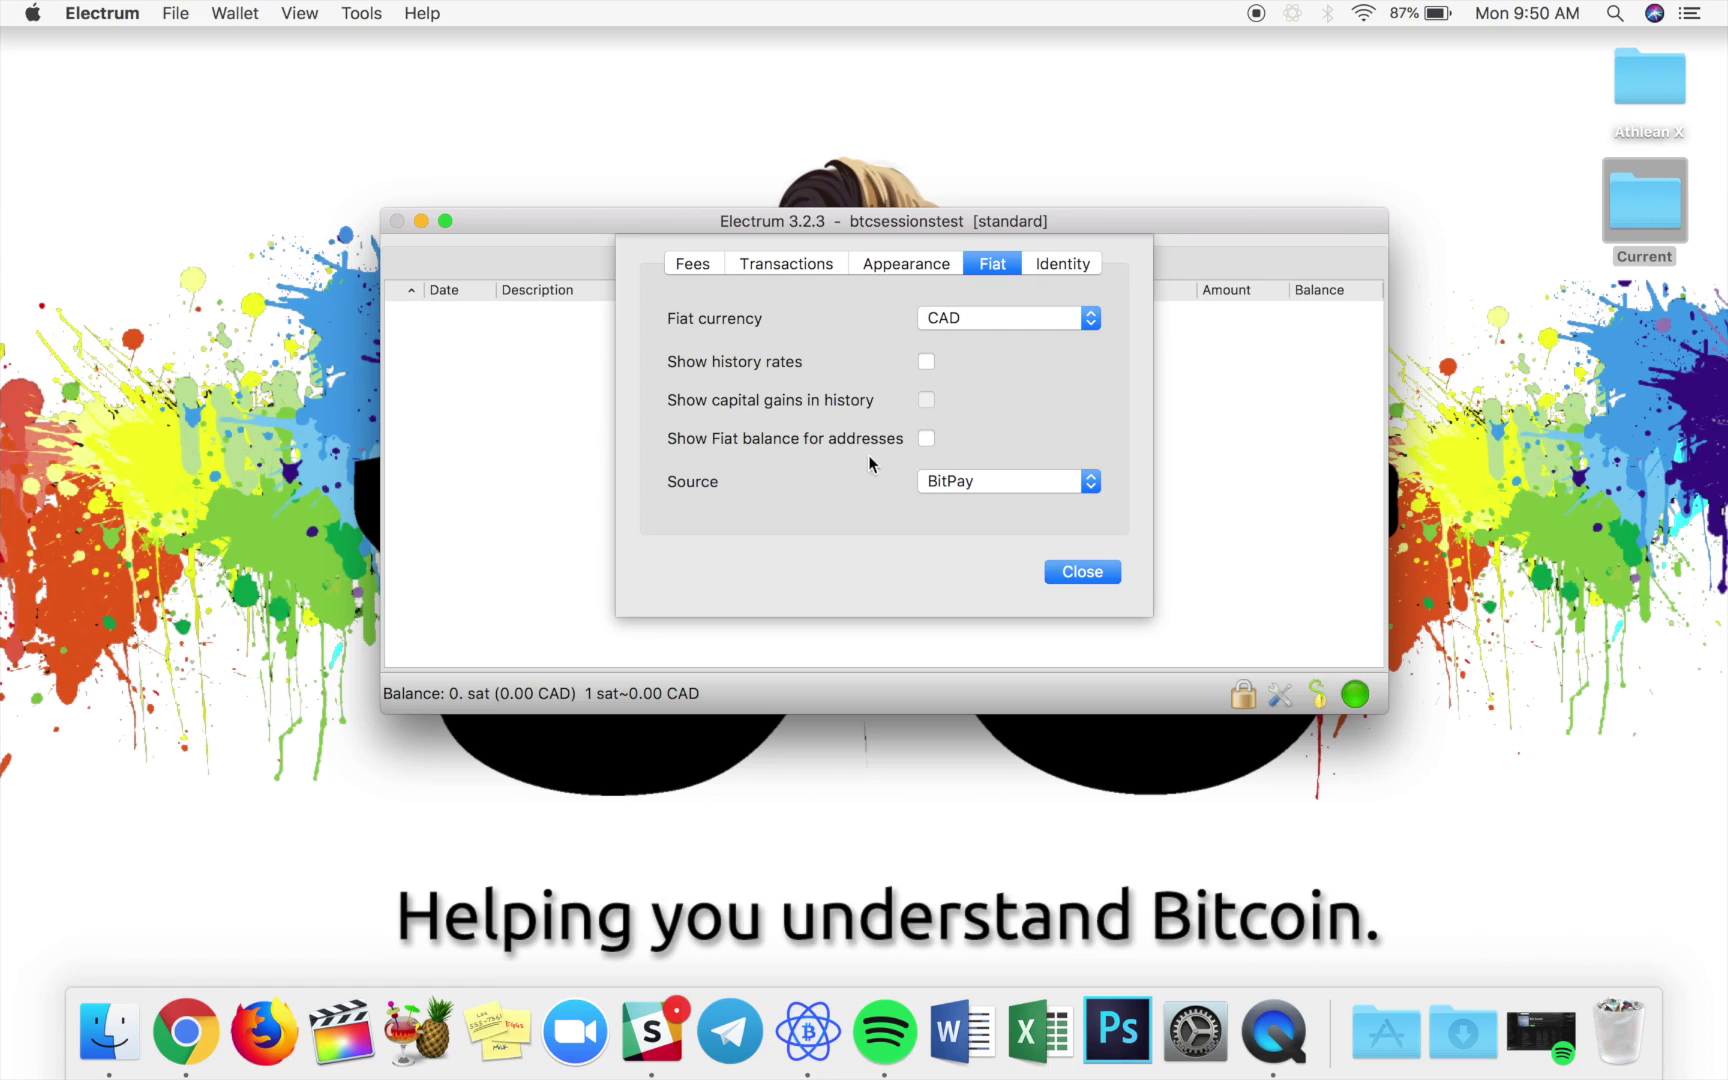
click(1052, 475)
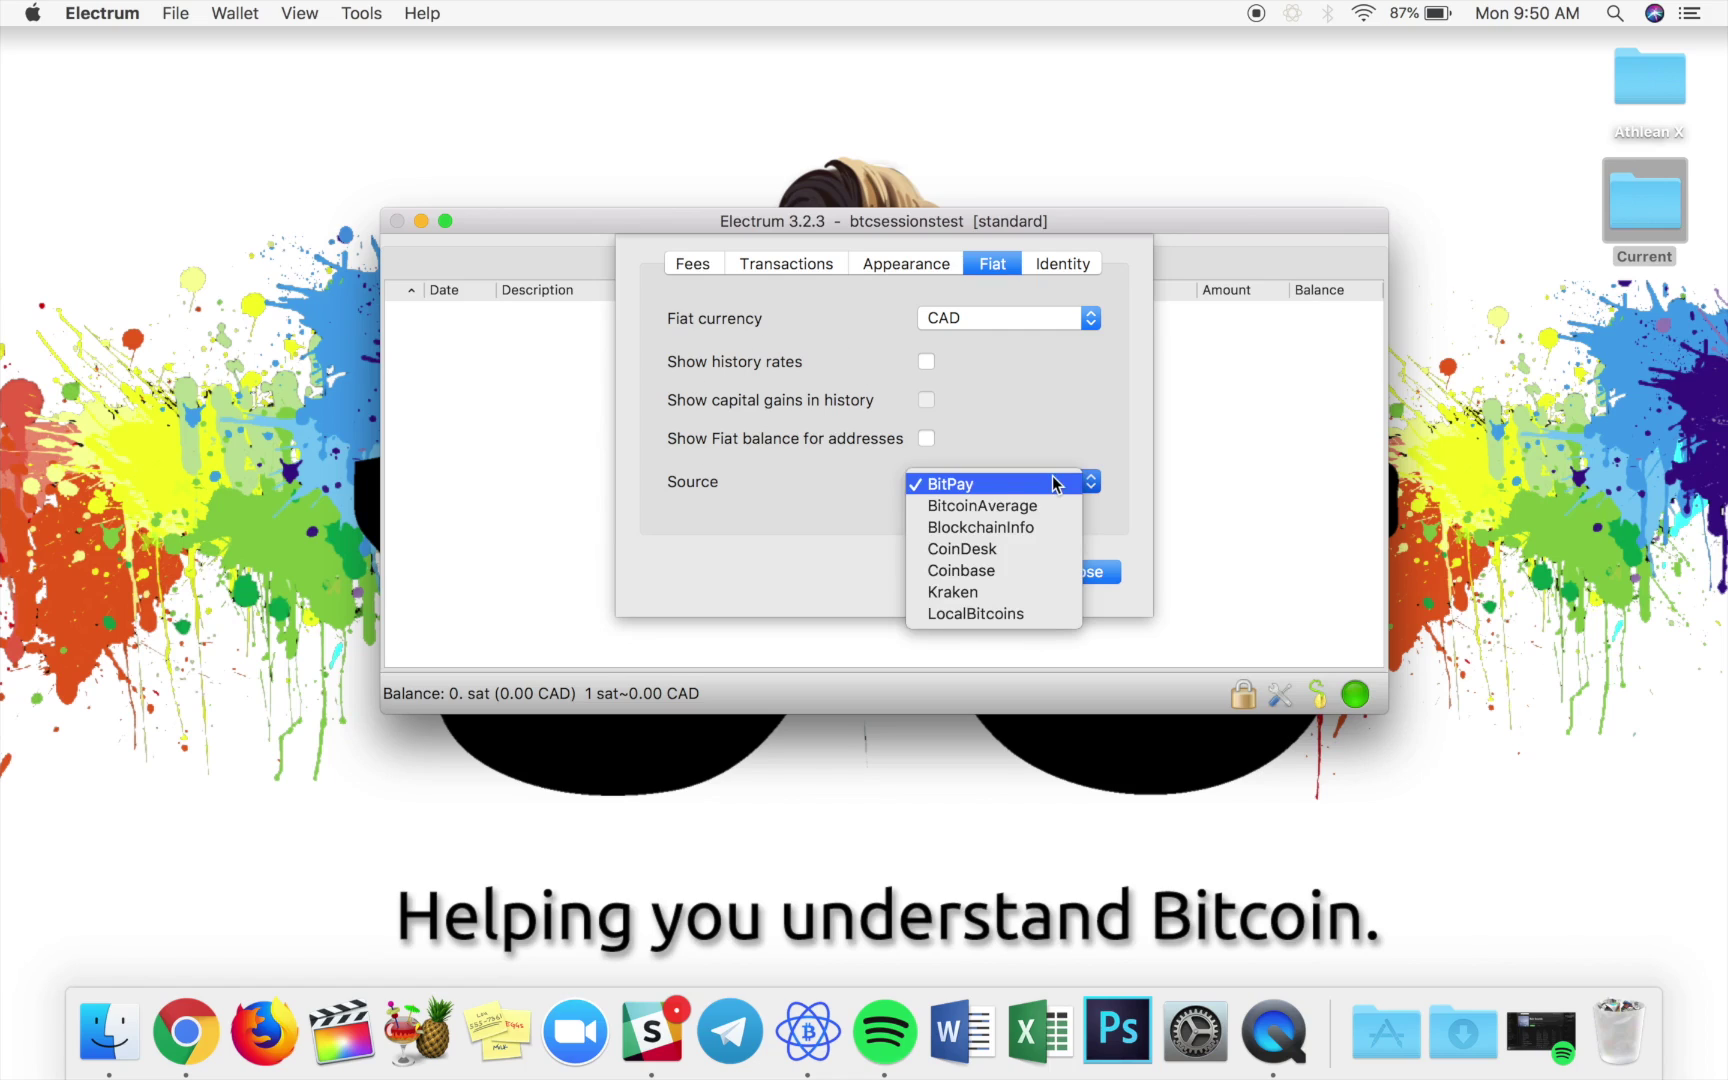
click(975, 613)
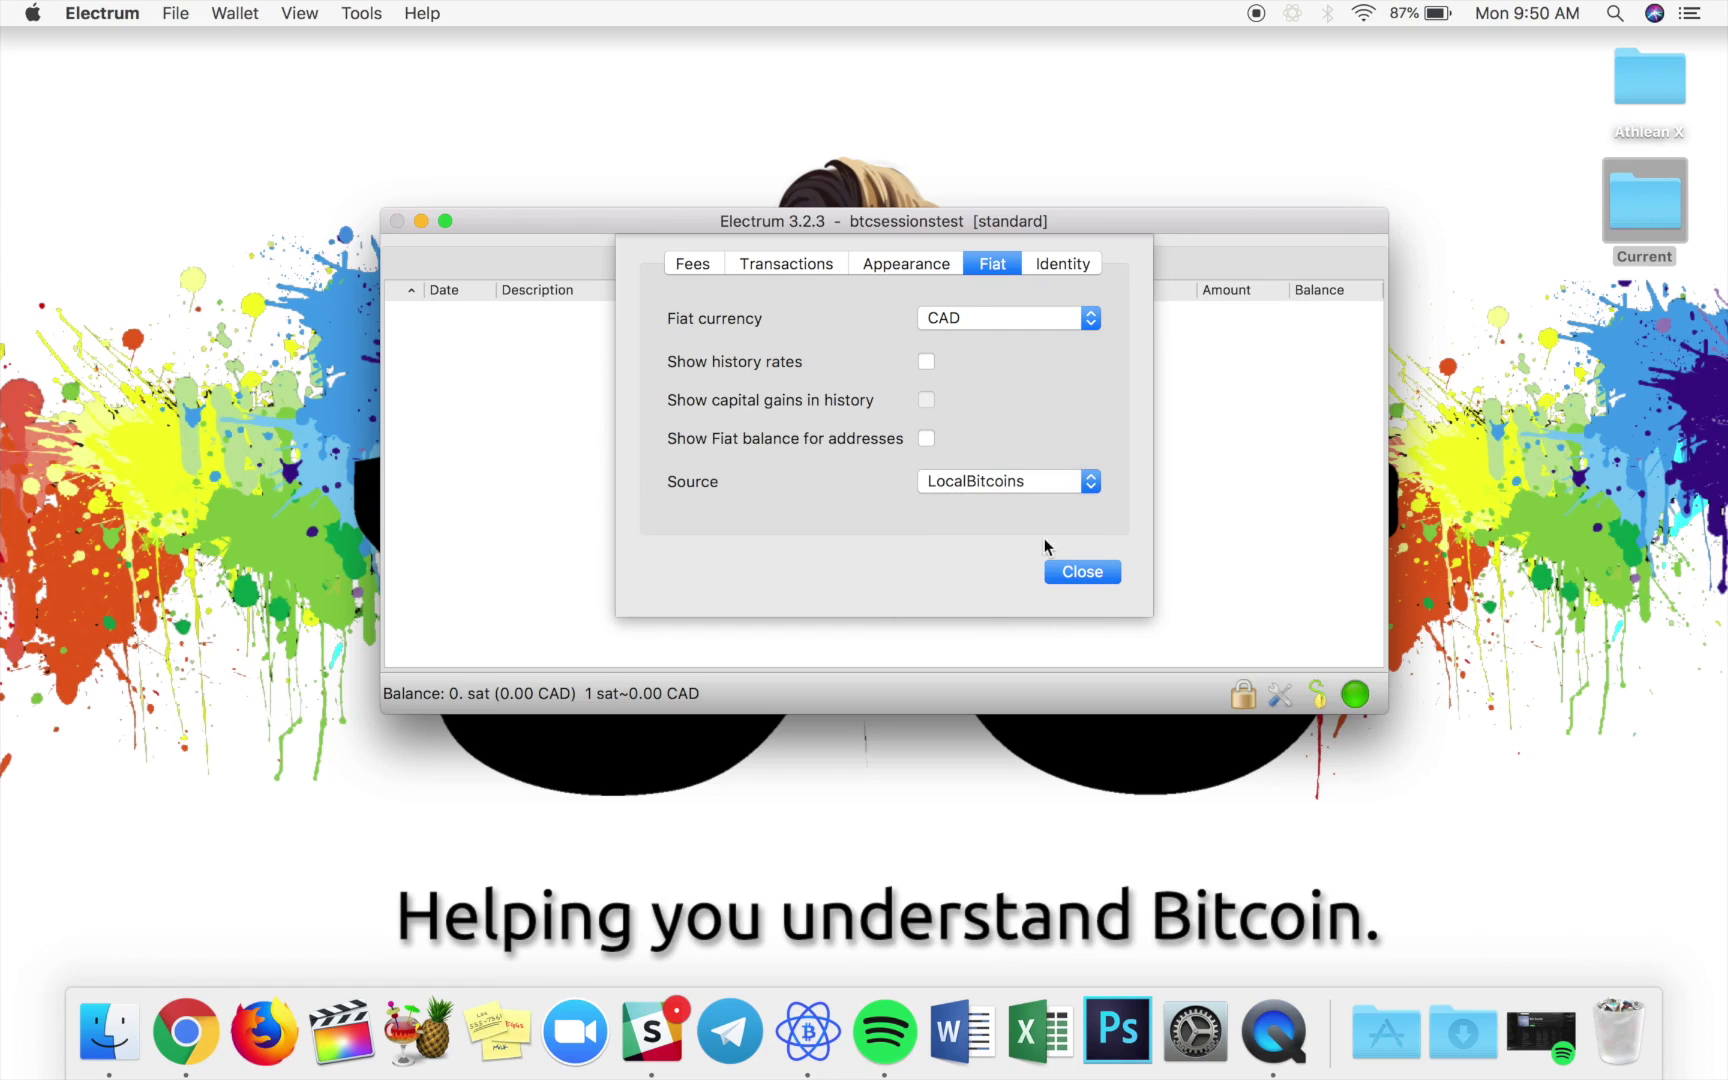
click(1056, 265)
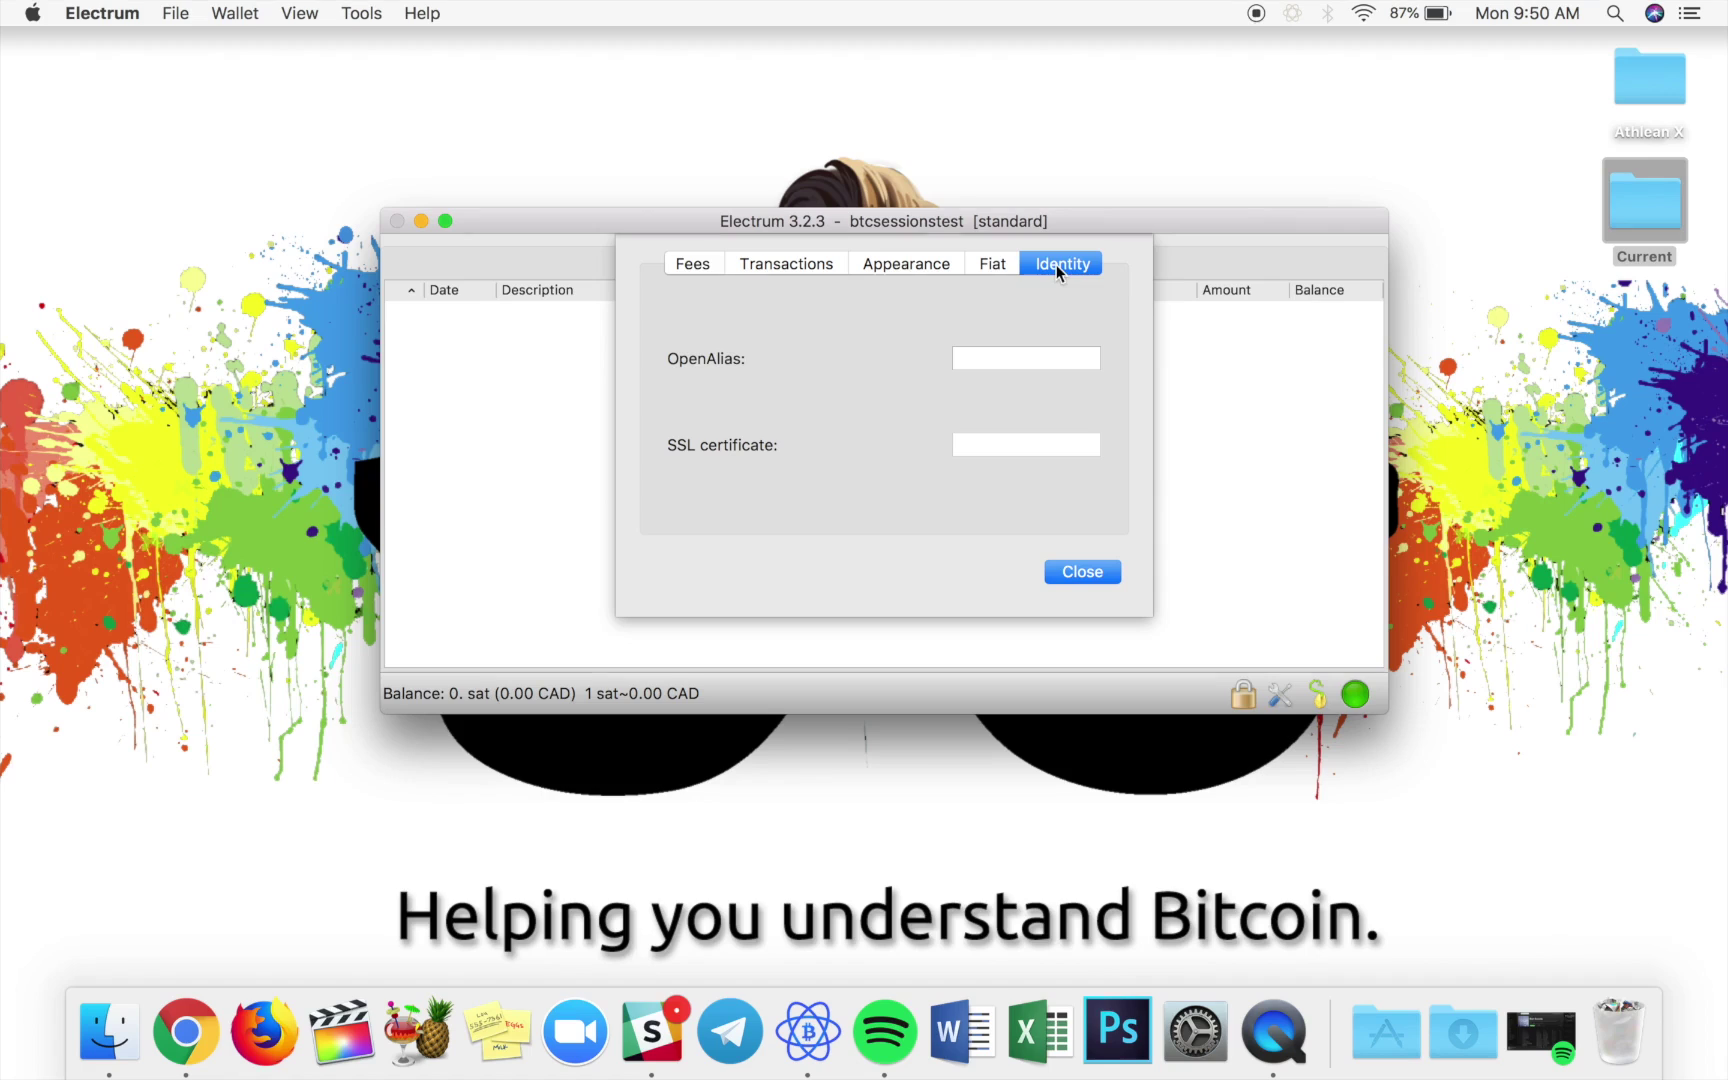
Read the OpenAlias explanation in the Identity settings and return to Fees
click(721, 362)
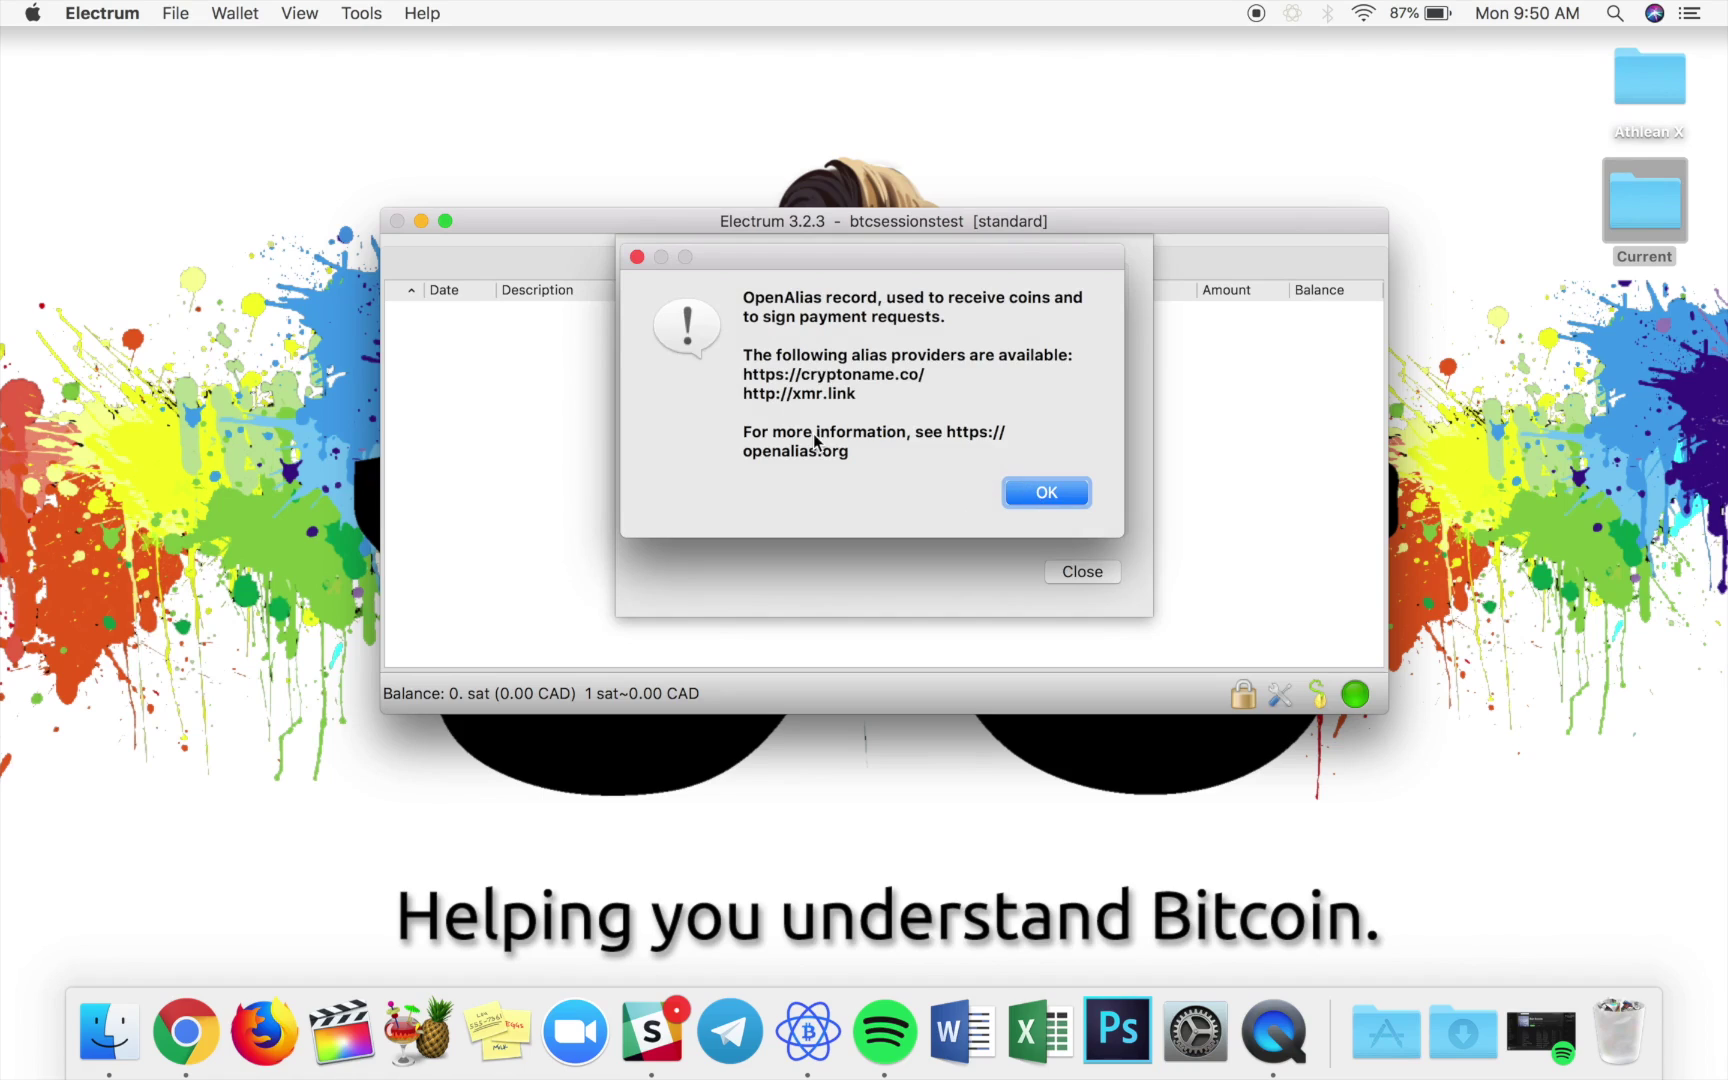
click(1058, 488)
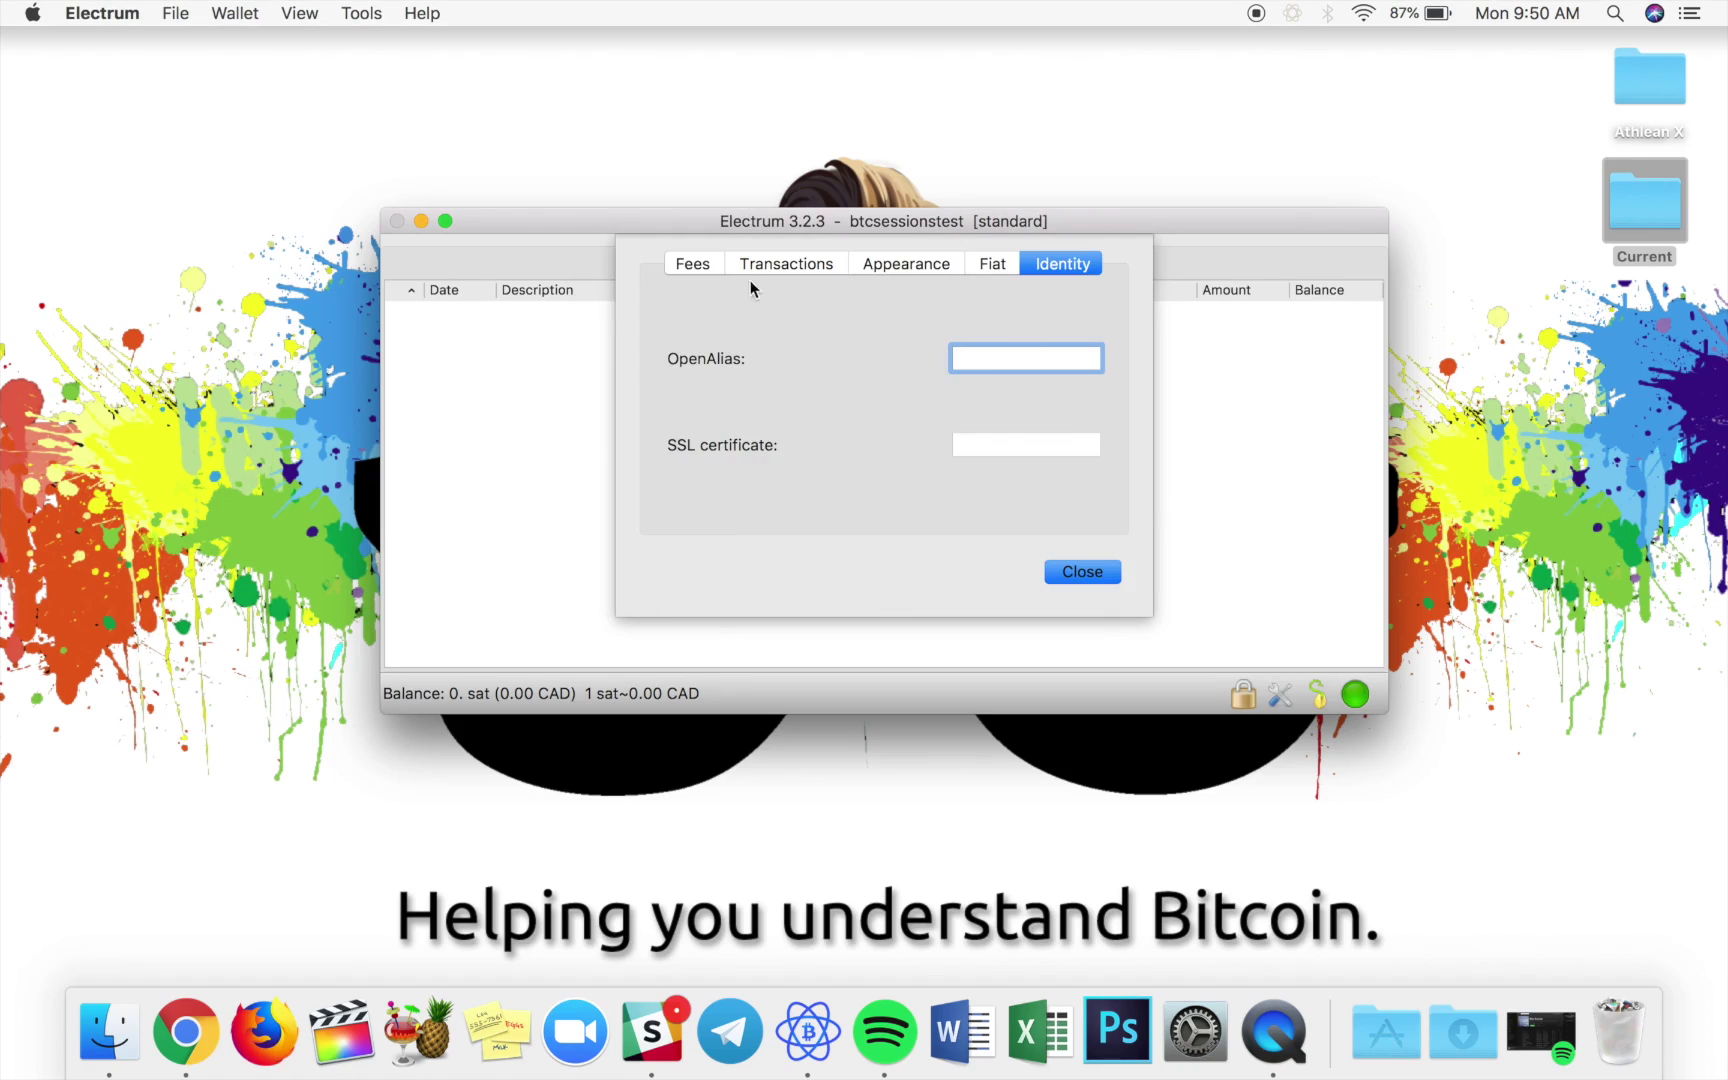
click(700, 265)
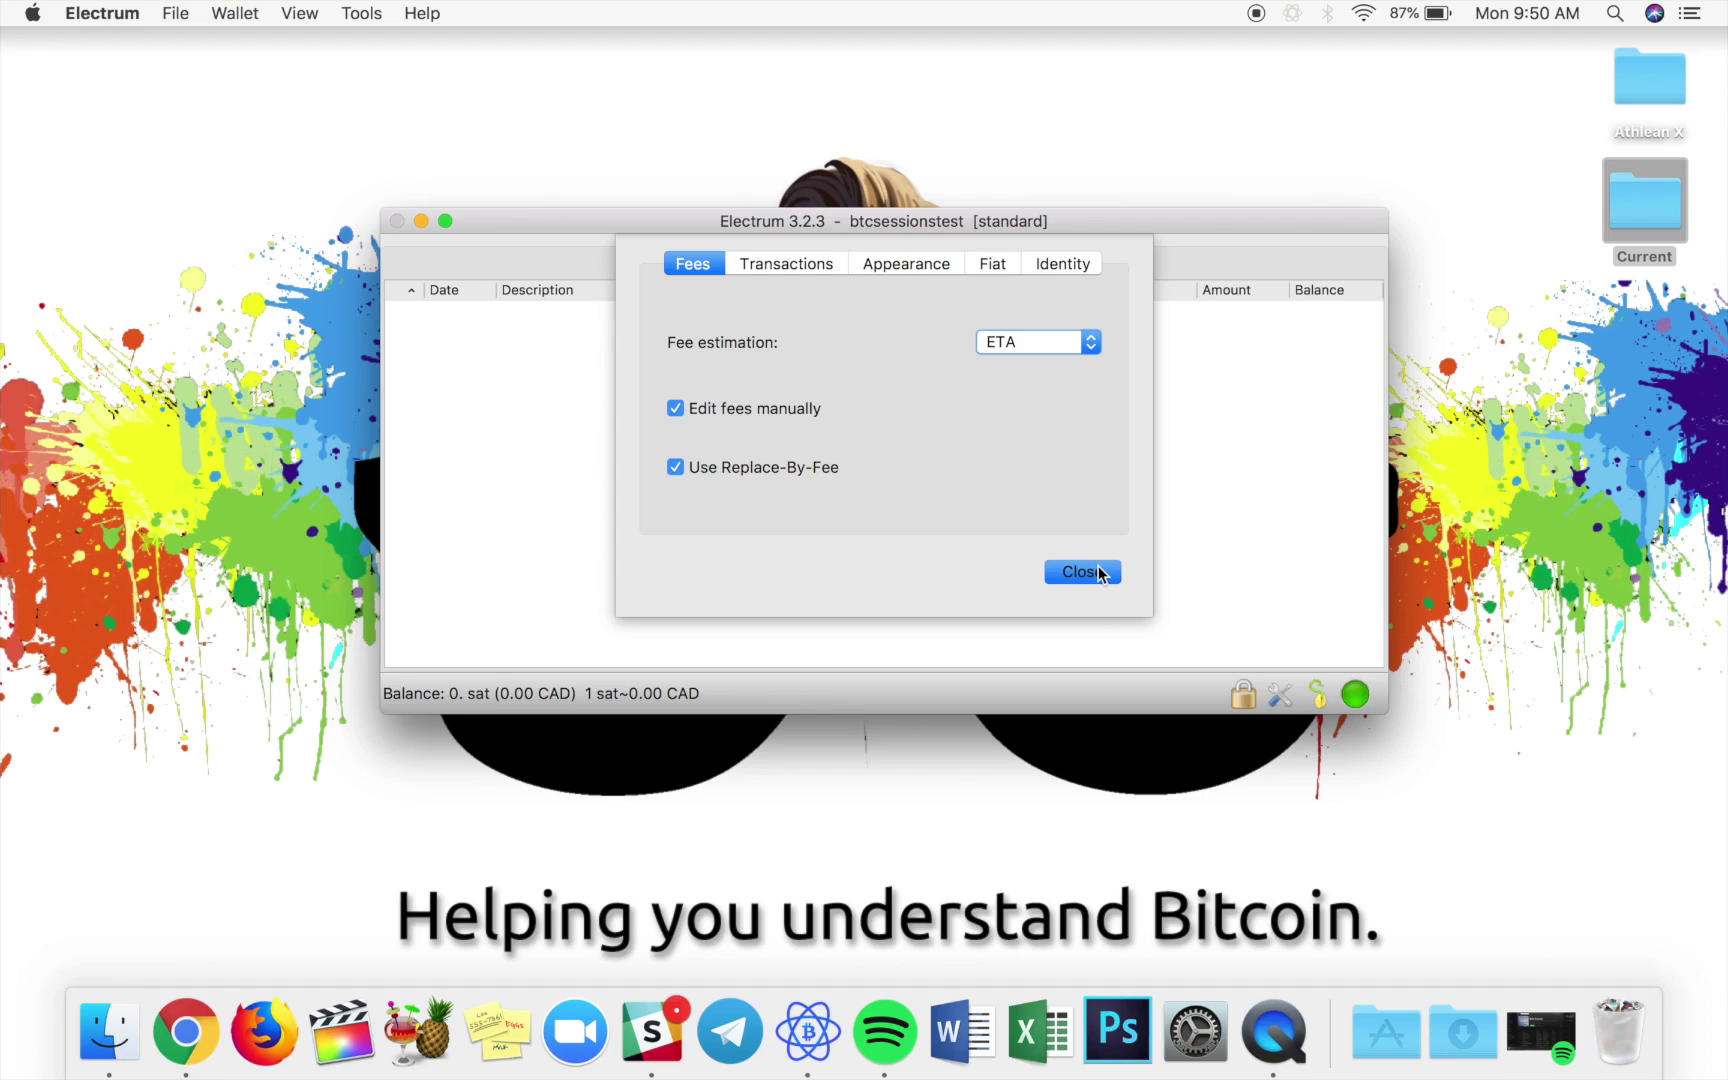
Close preferences, acknowledge the restart notice, and quit Electrum
click(1083, 572)
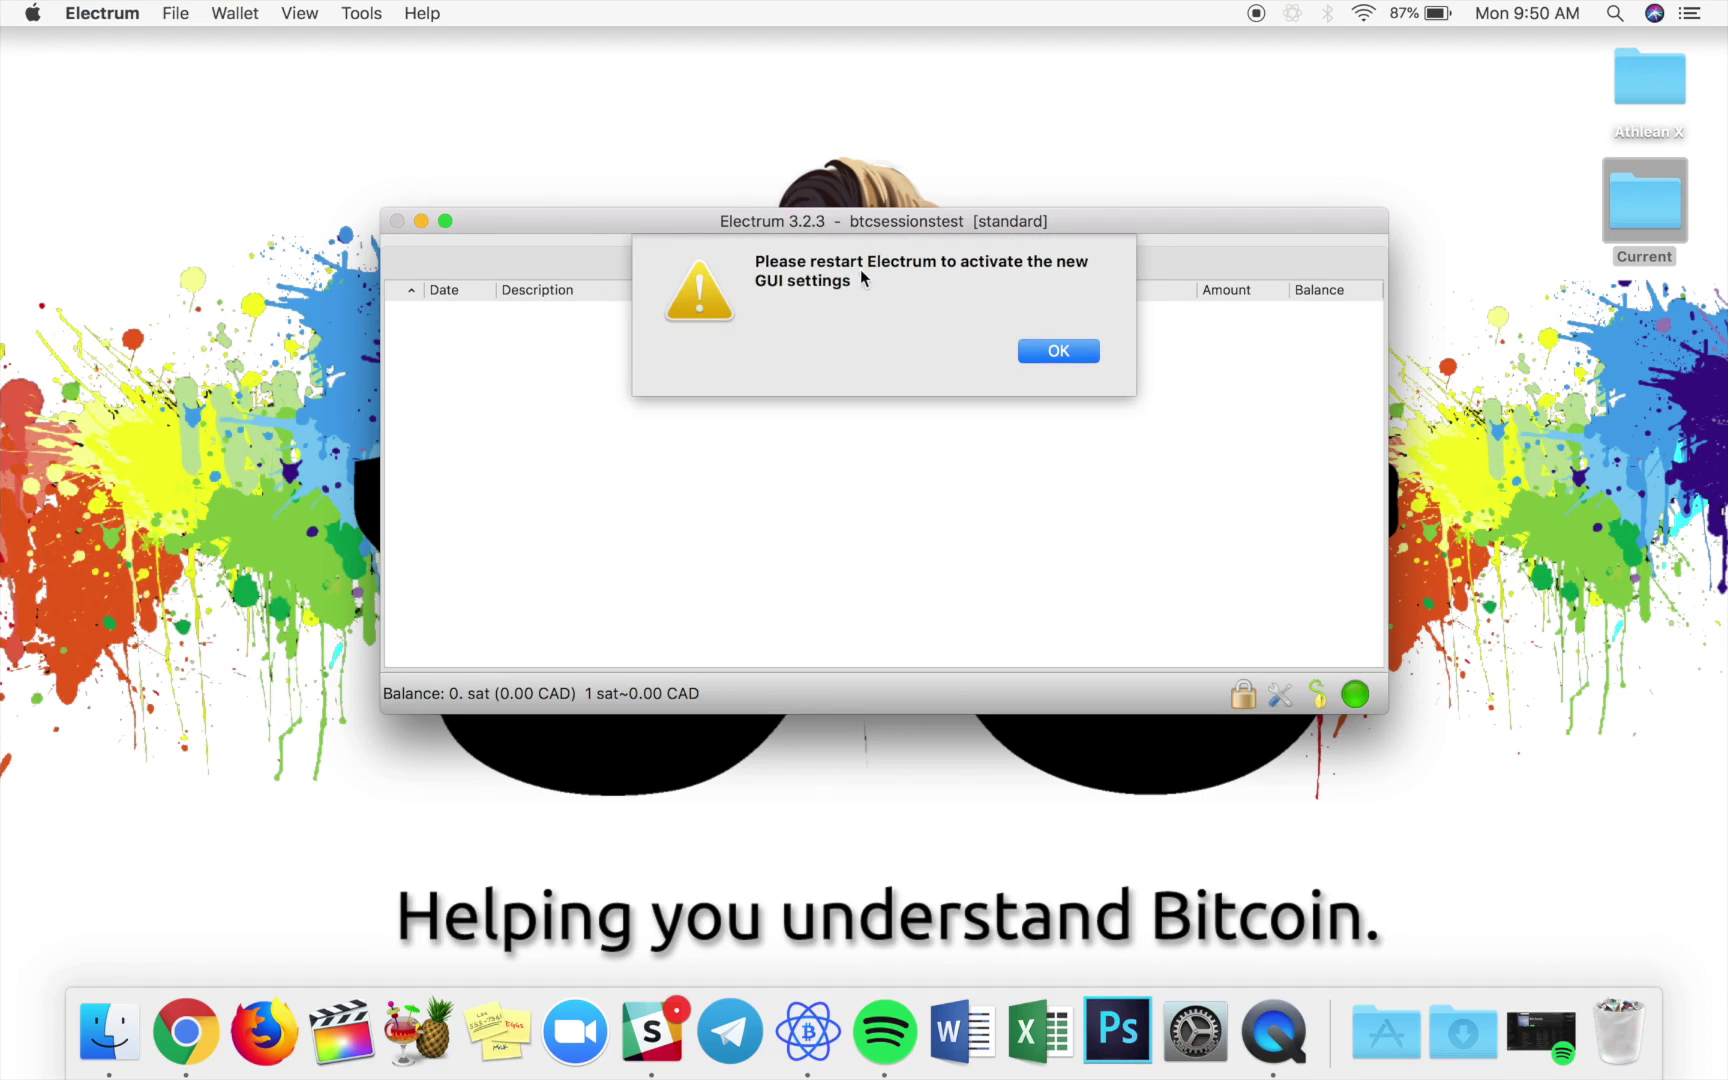
click(1060, 352)
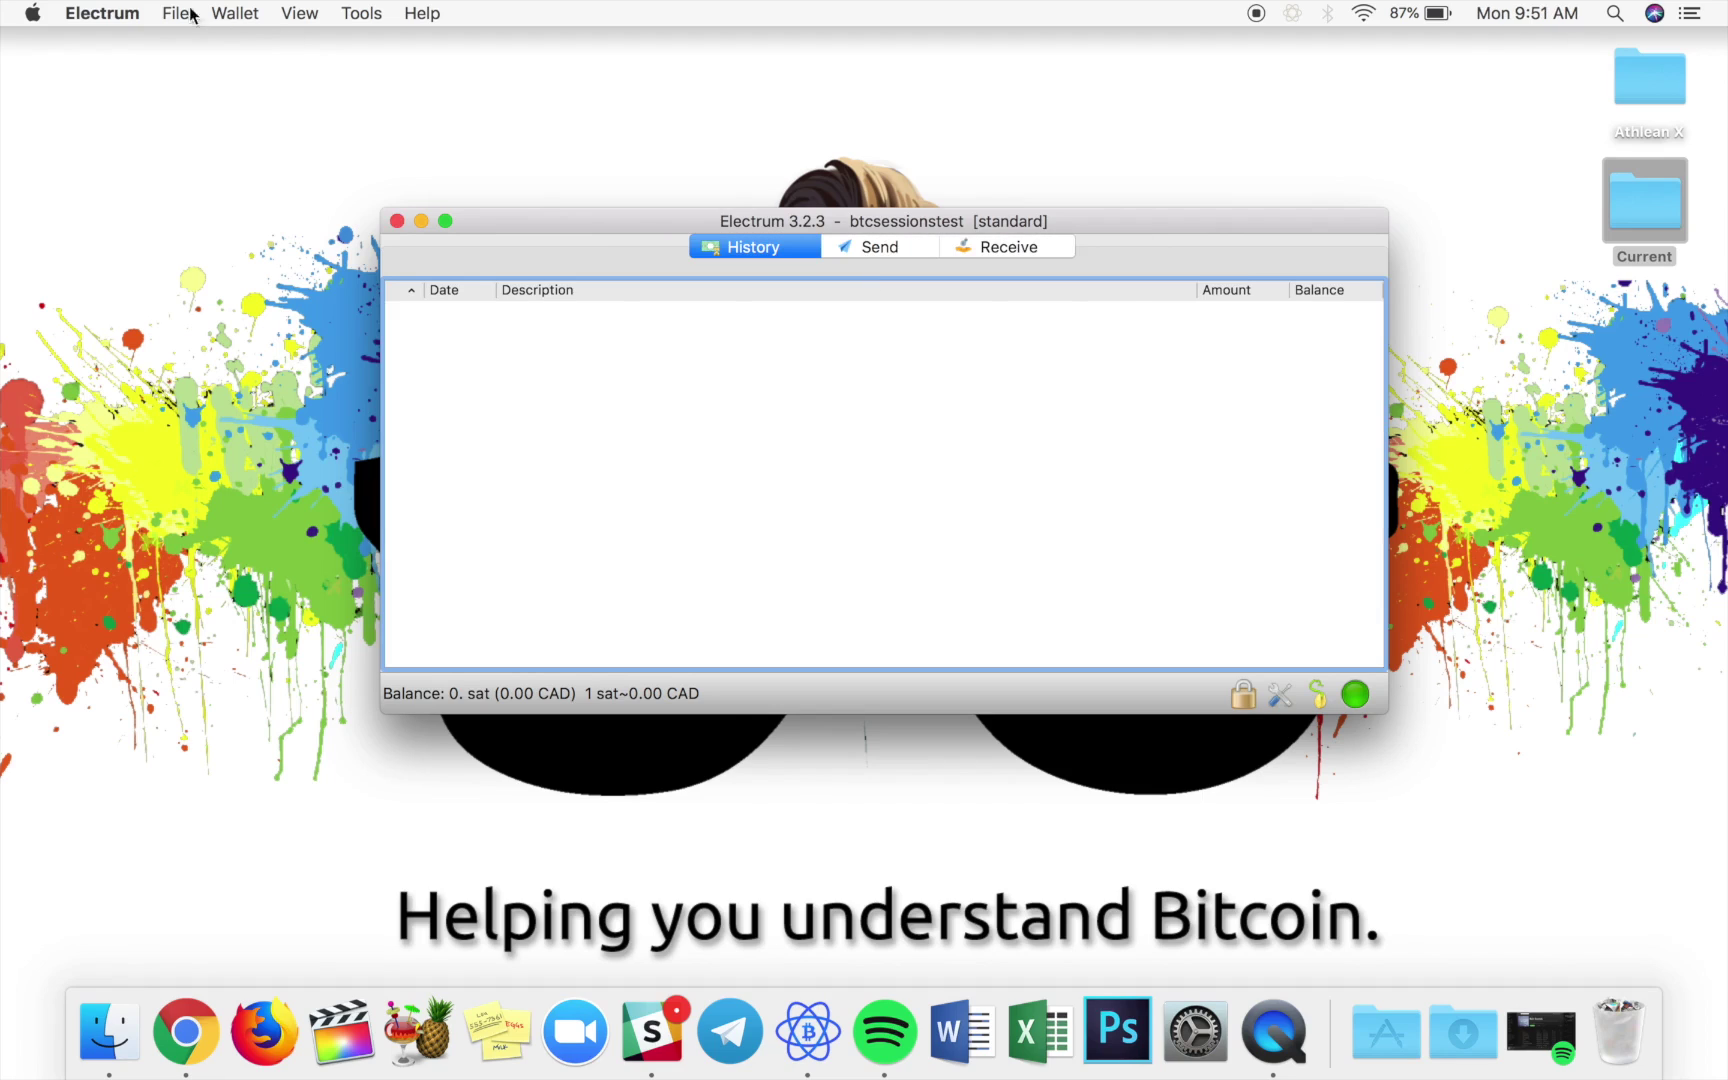
click(118, 12)
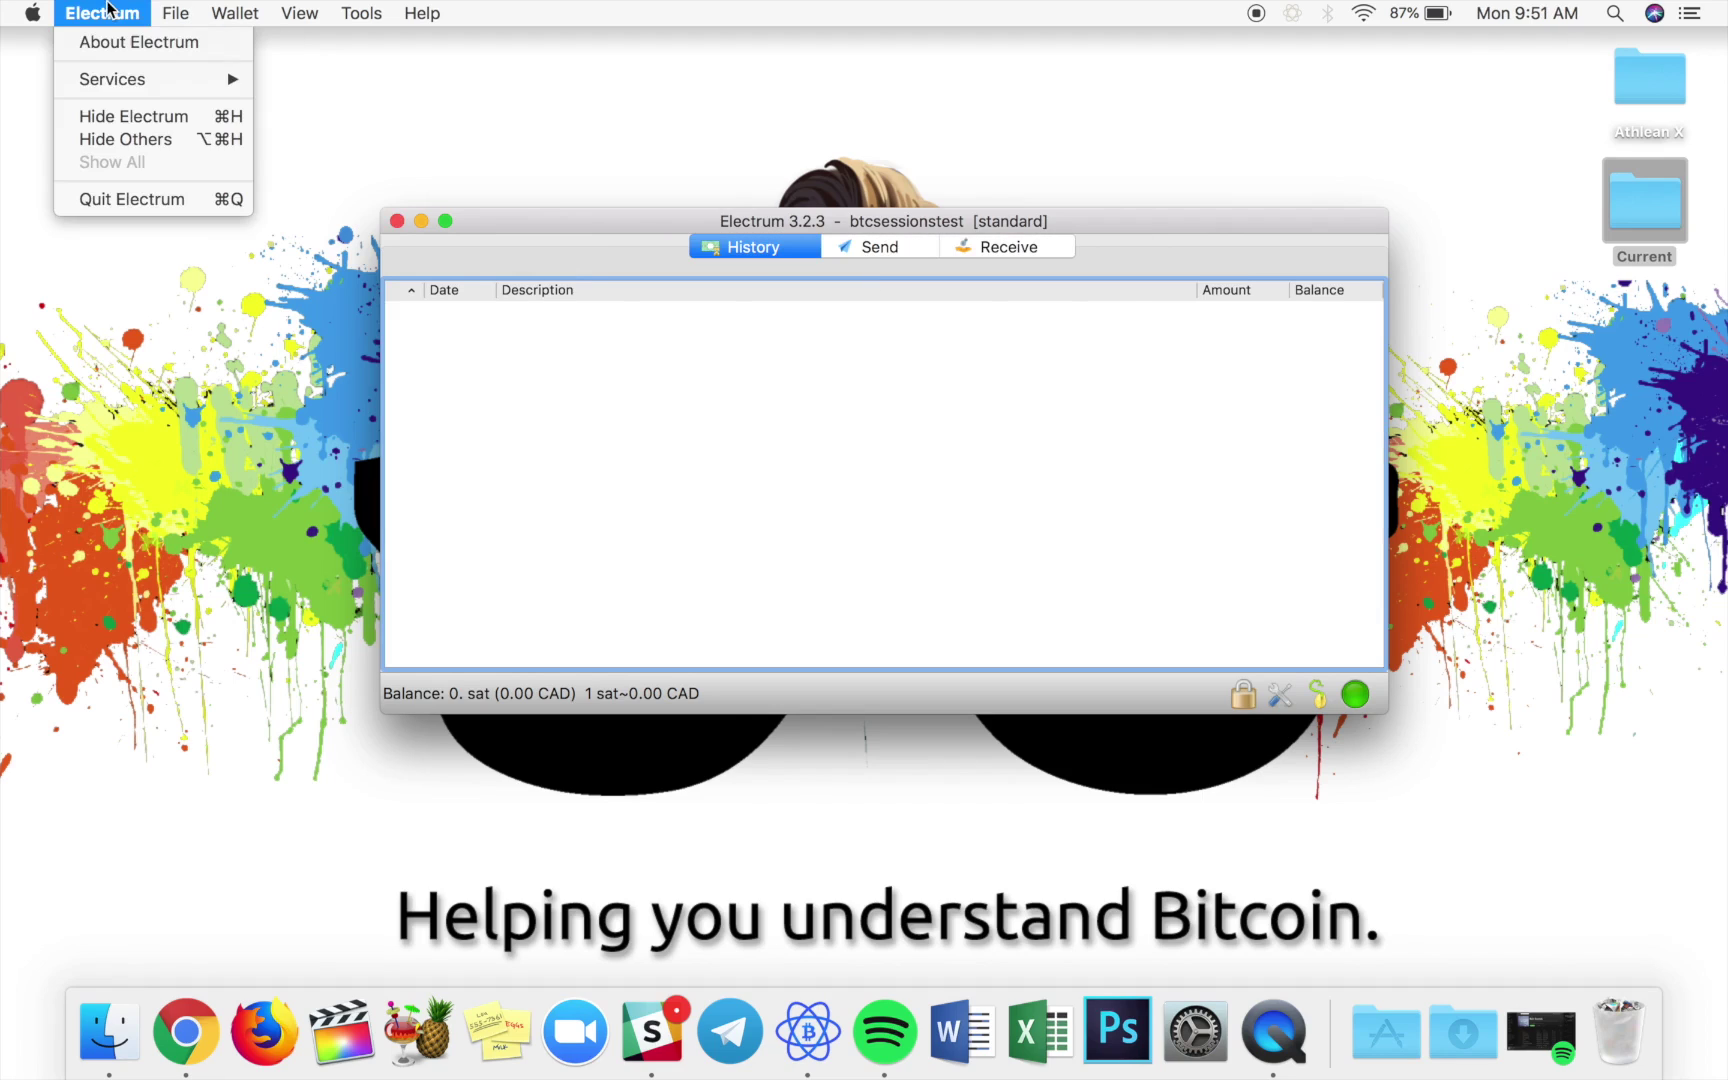
click(136, 200)
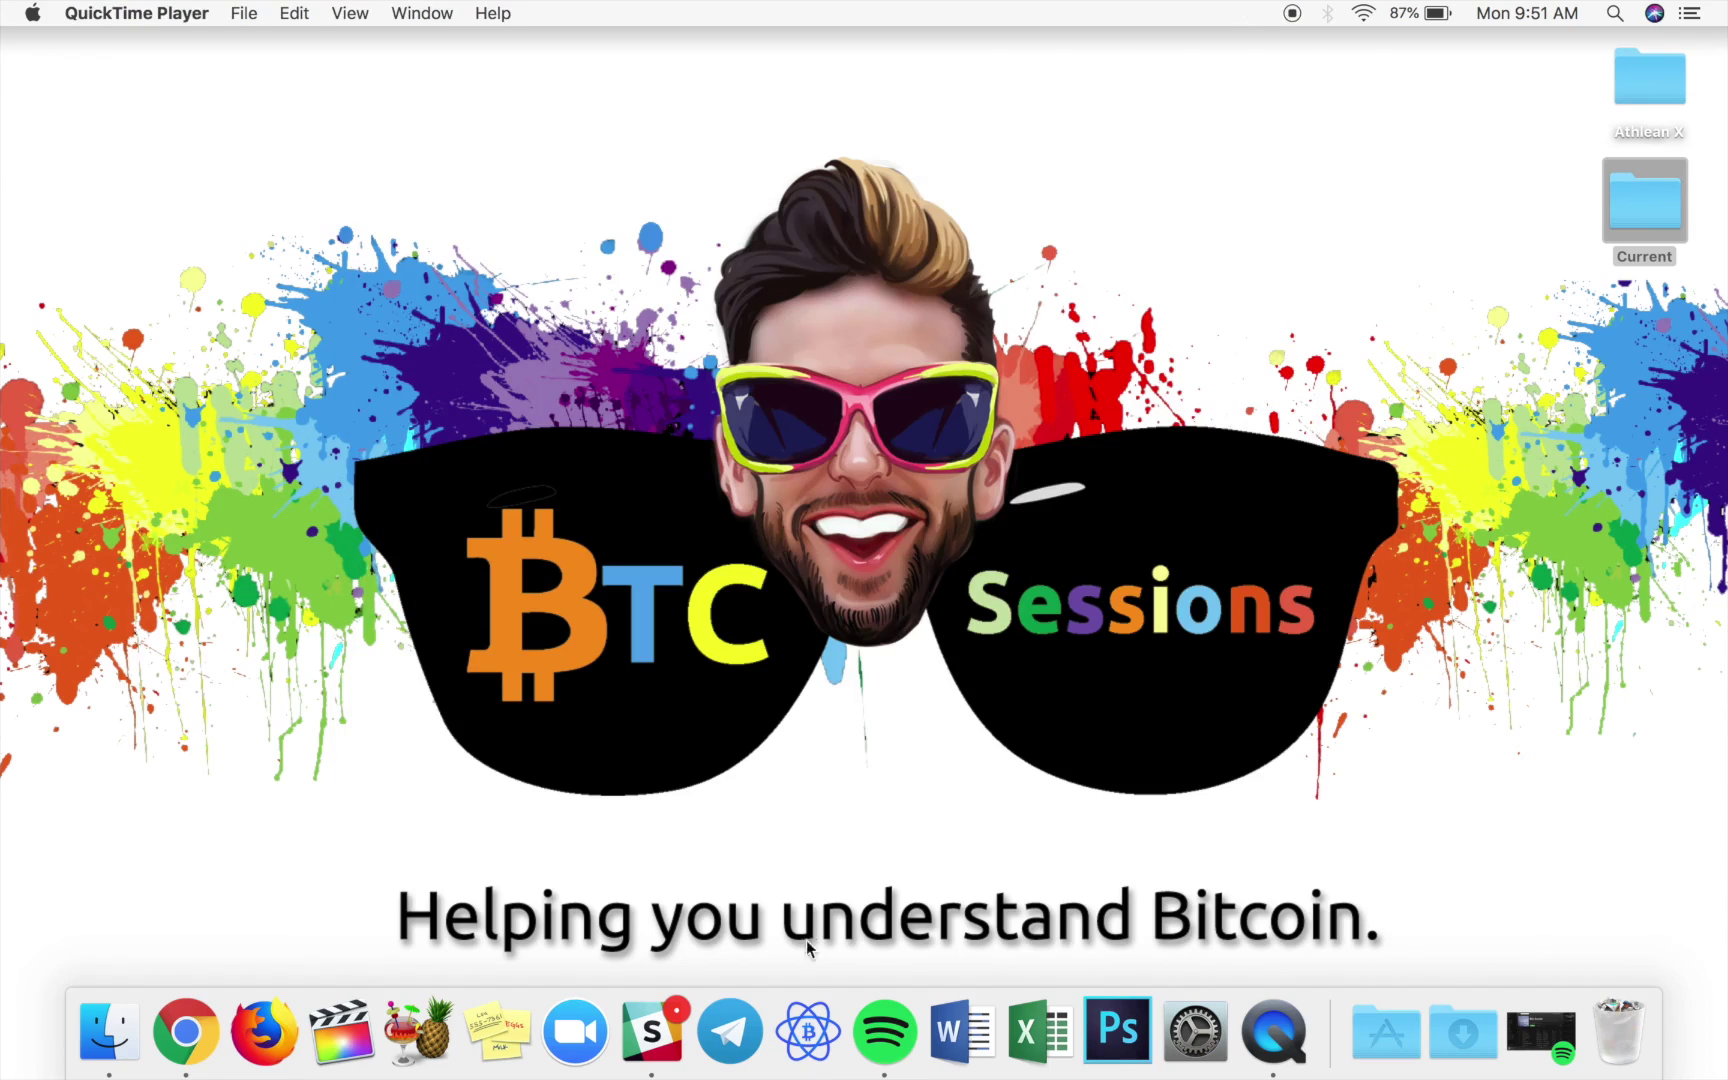
Relaunch Electrum and unlock the btcsessionstest wallet with its password
click(801, 1050)
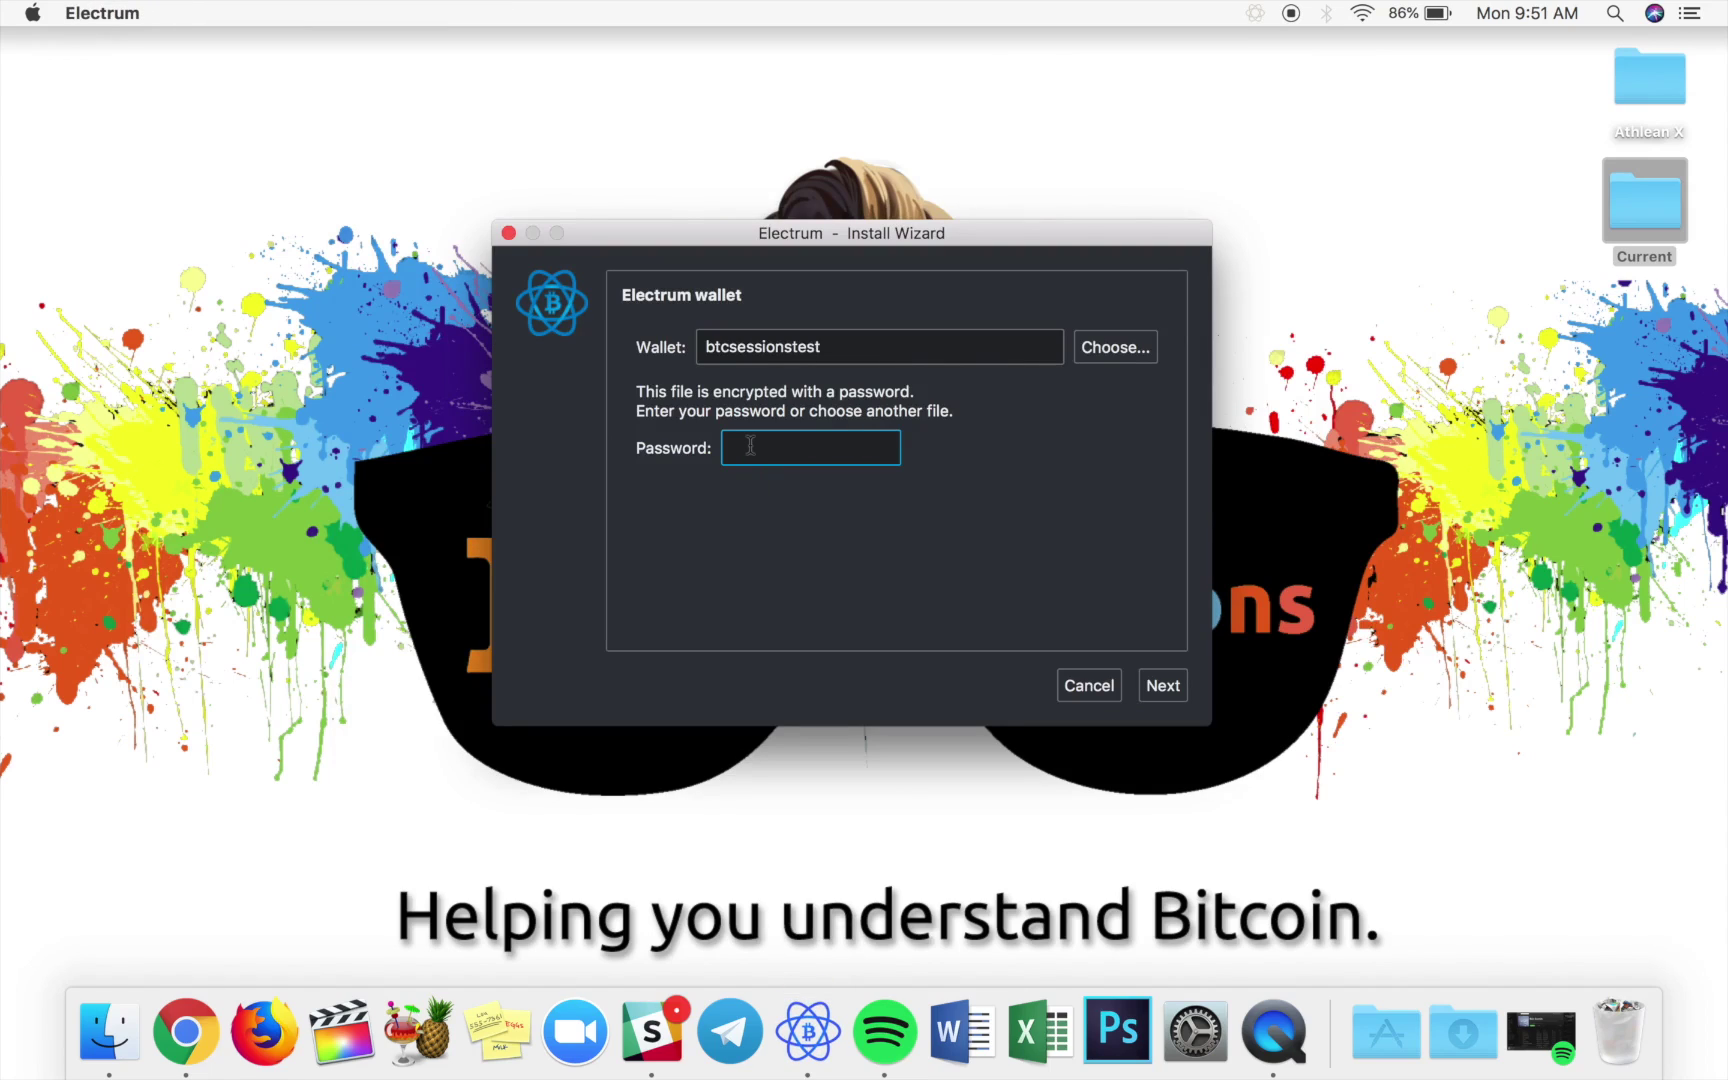
text(•••••••••••)
click(1164, 686)
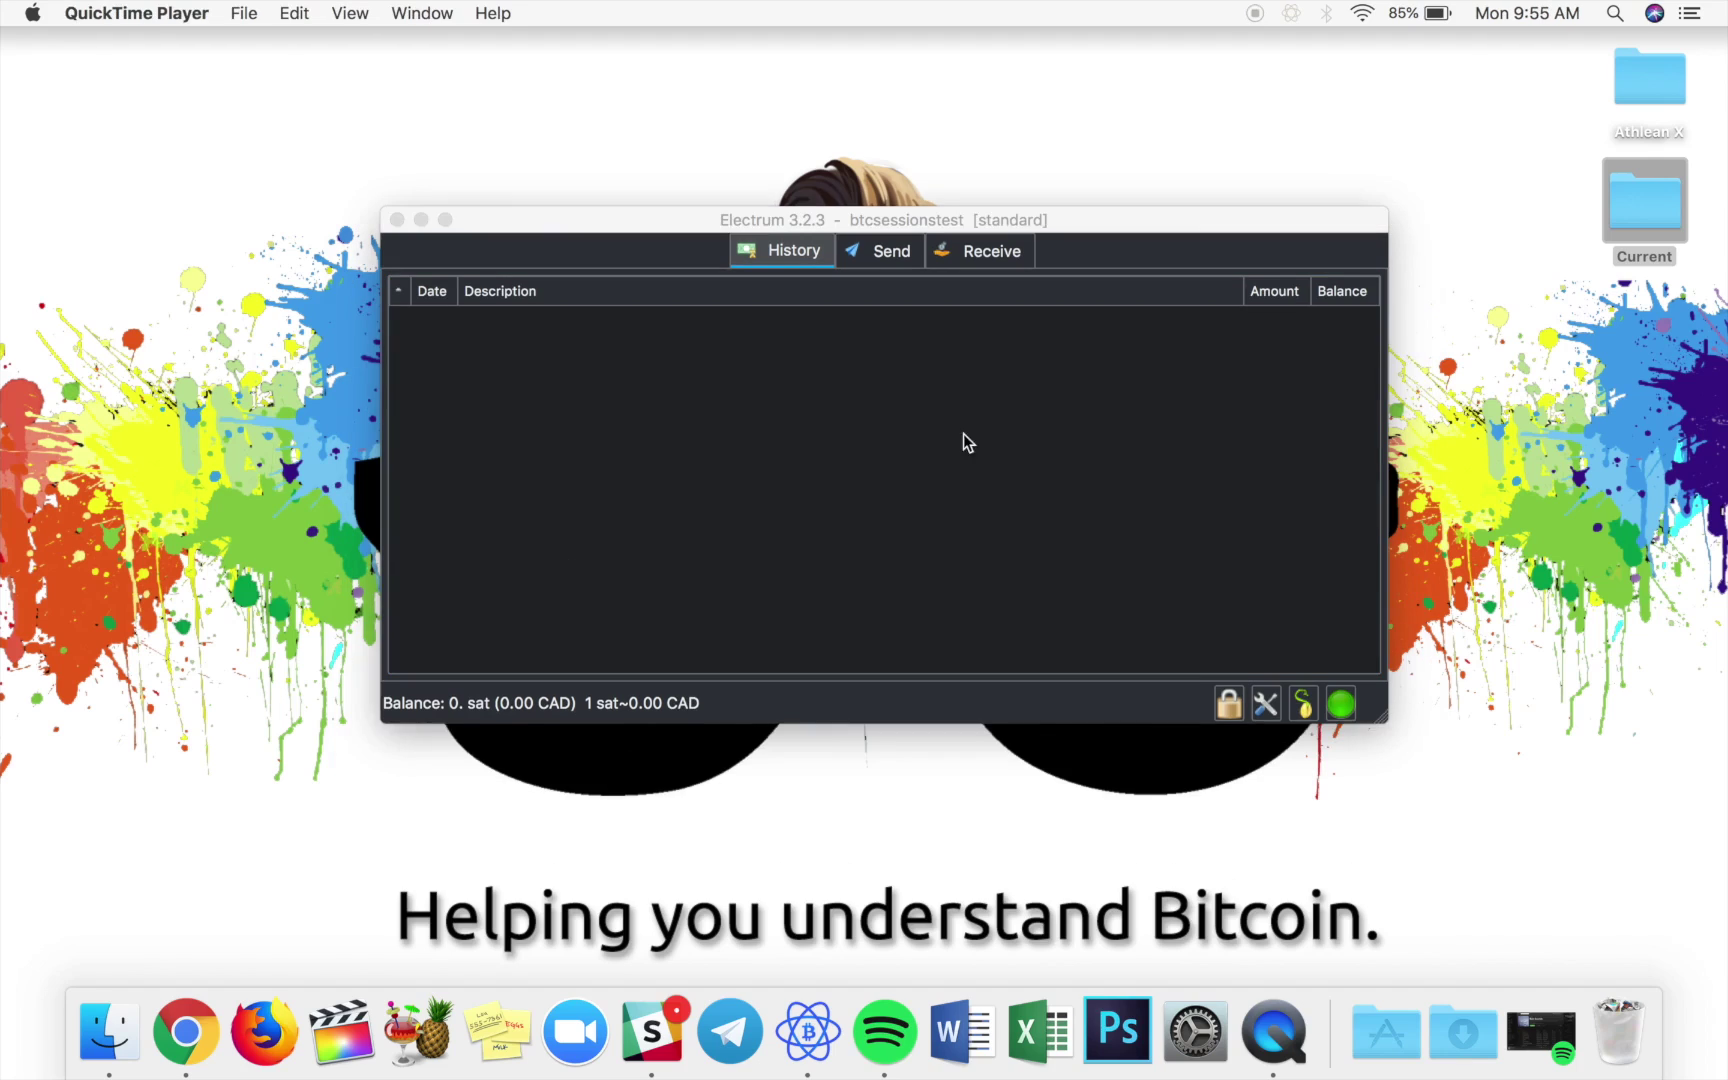
click(591, 210)
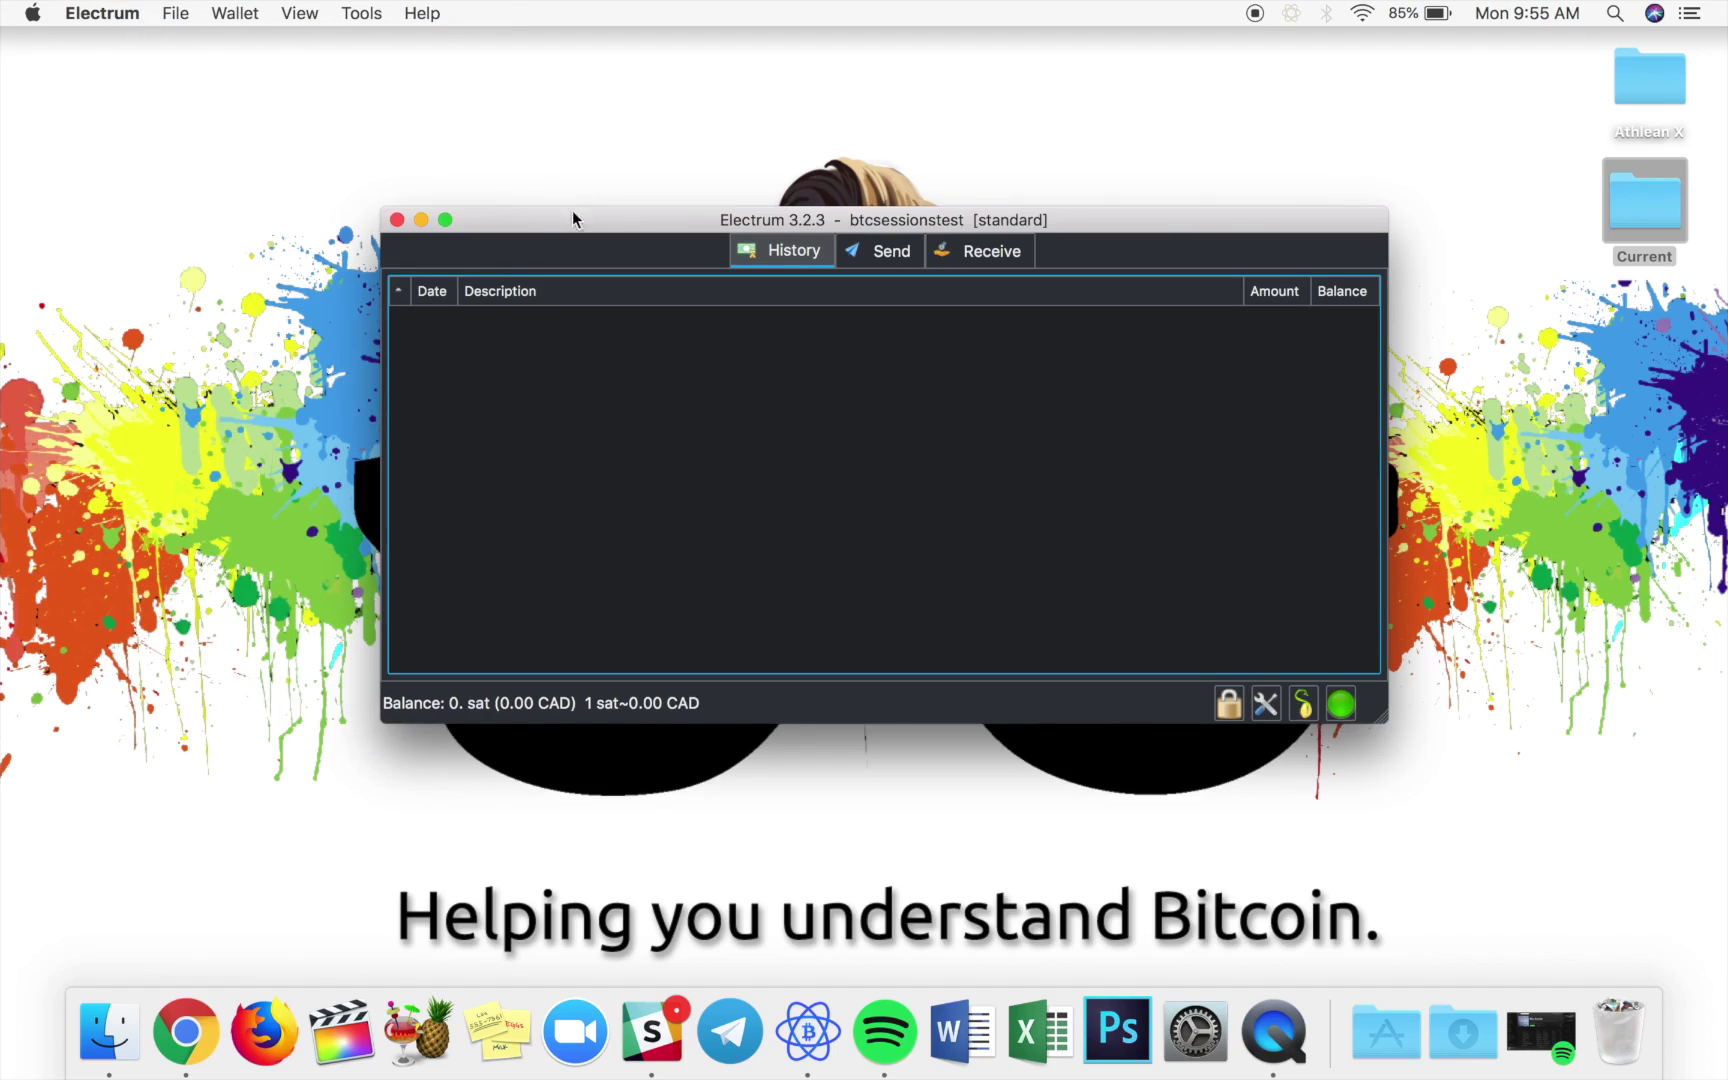
Save a copy of the wallet to the Desktop as btcsessionstest1 and reposition the new file there
click(174, 13)
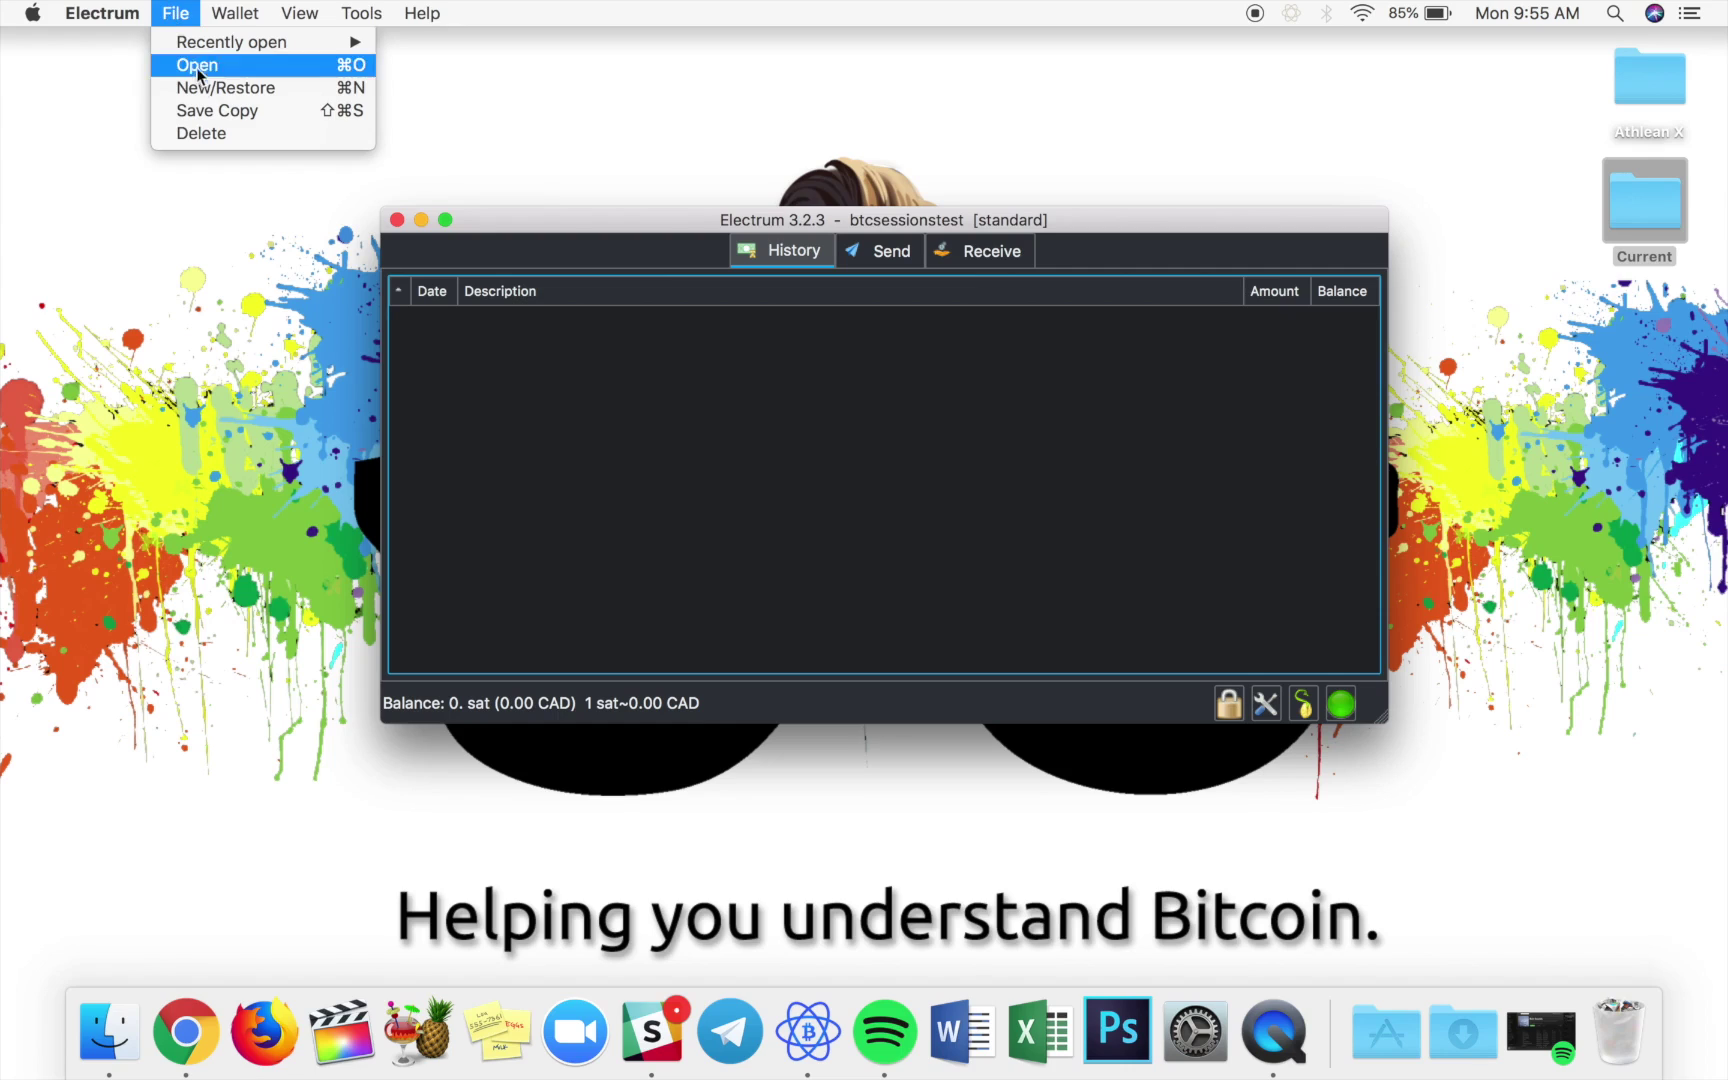
click(208, 110)
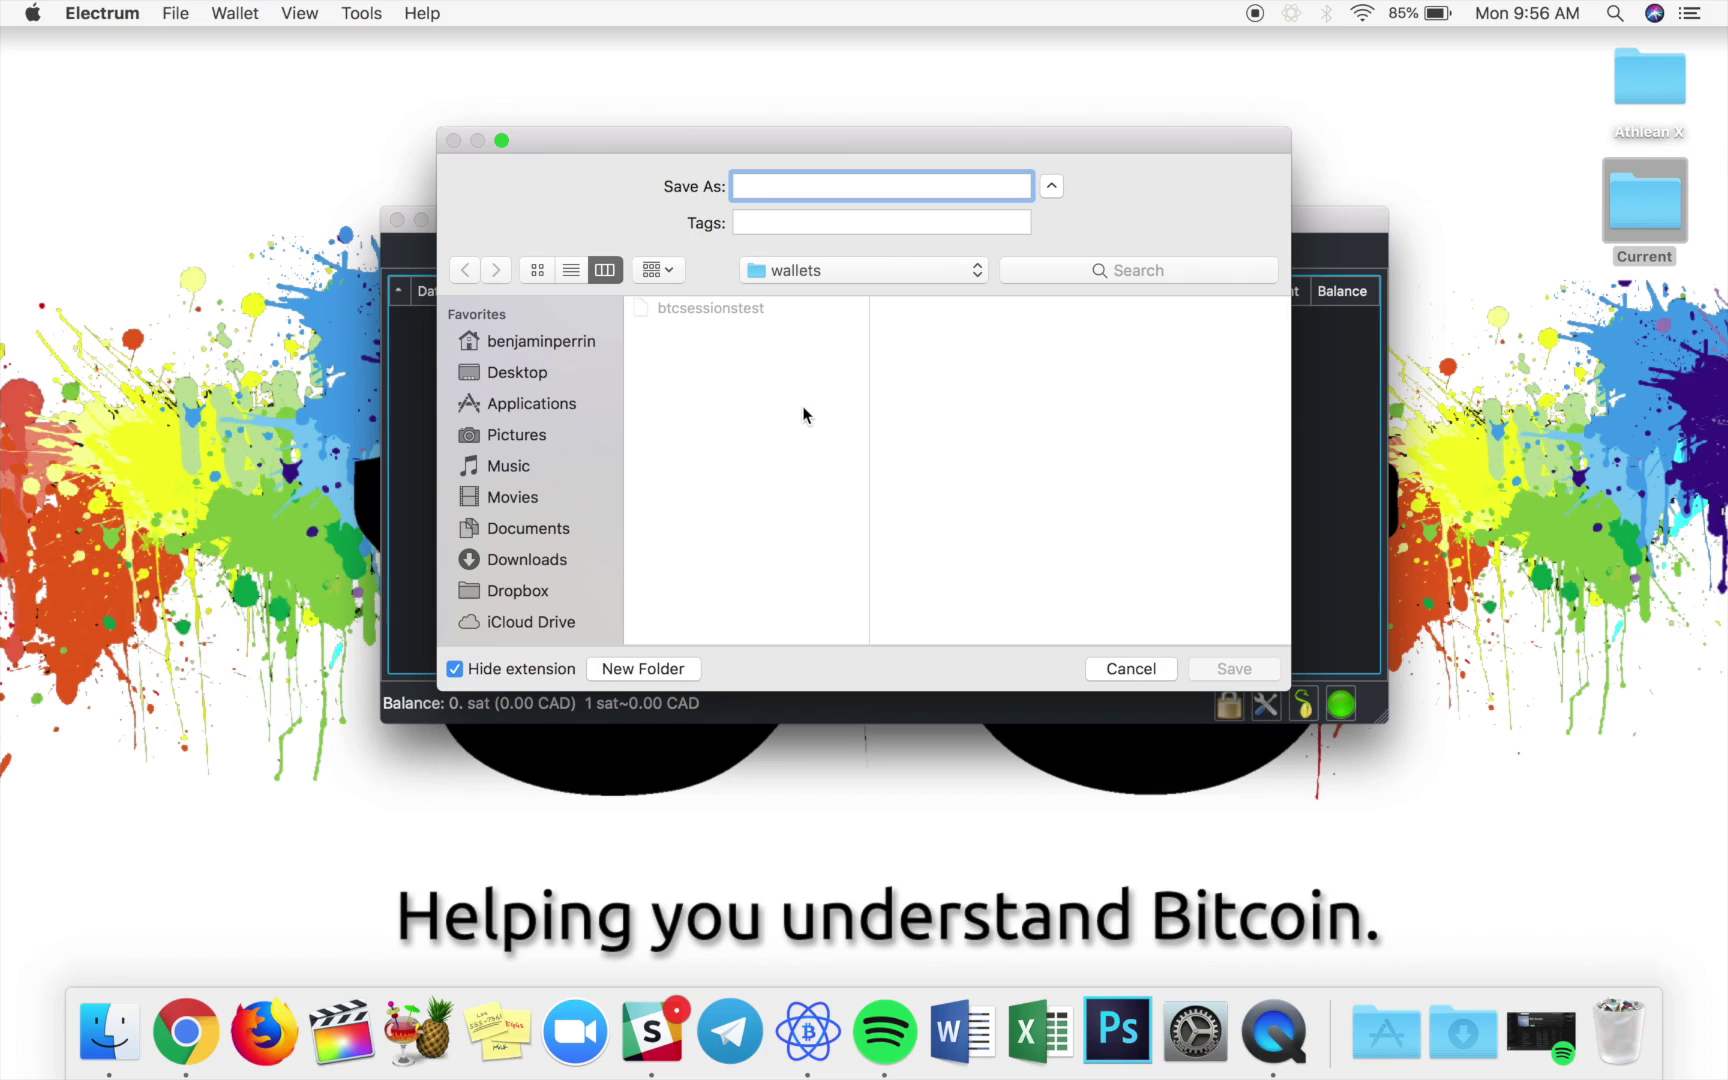
click(544, 371)
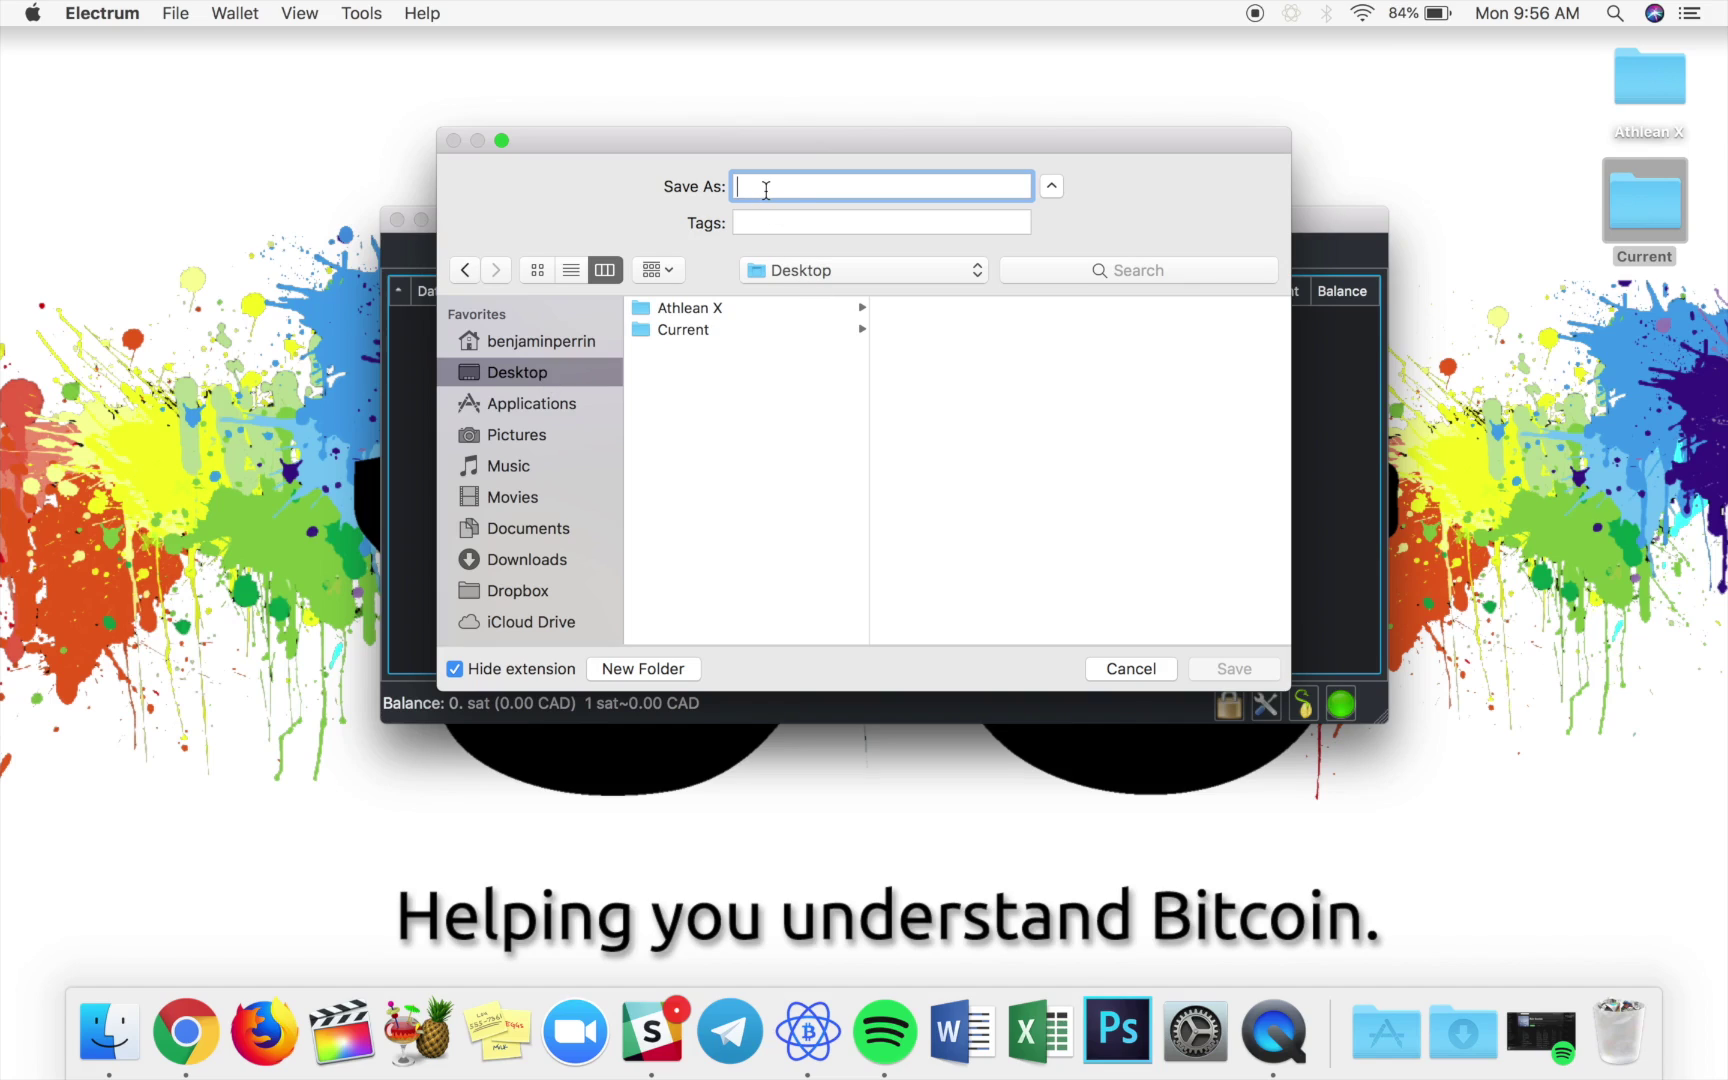
text(btc)
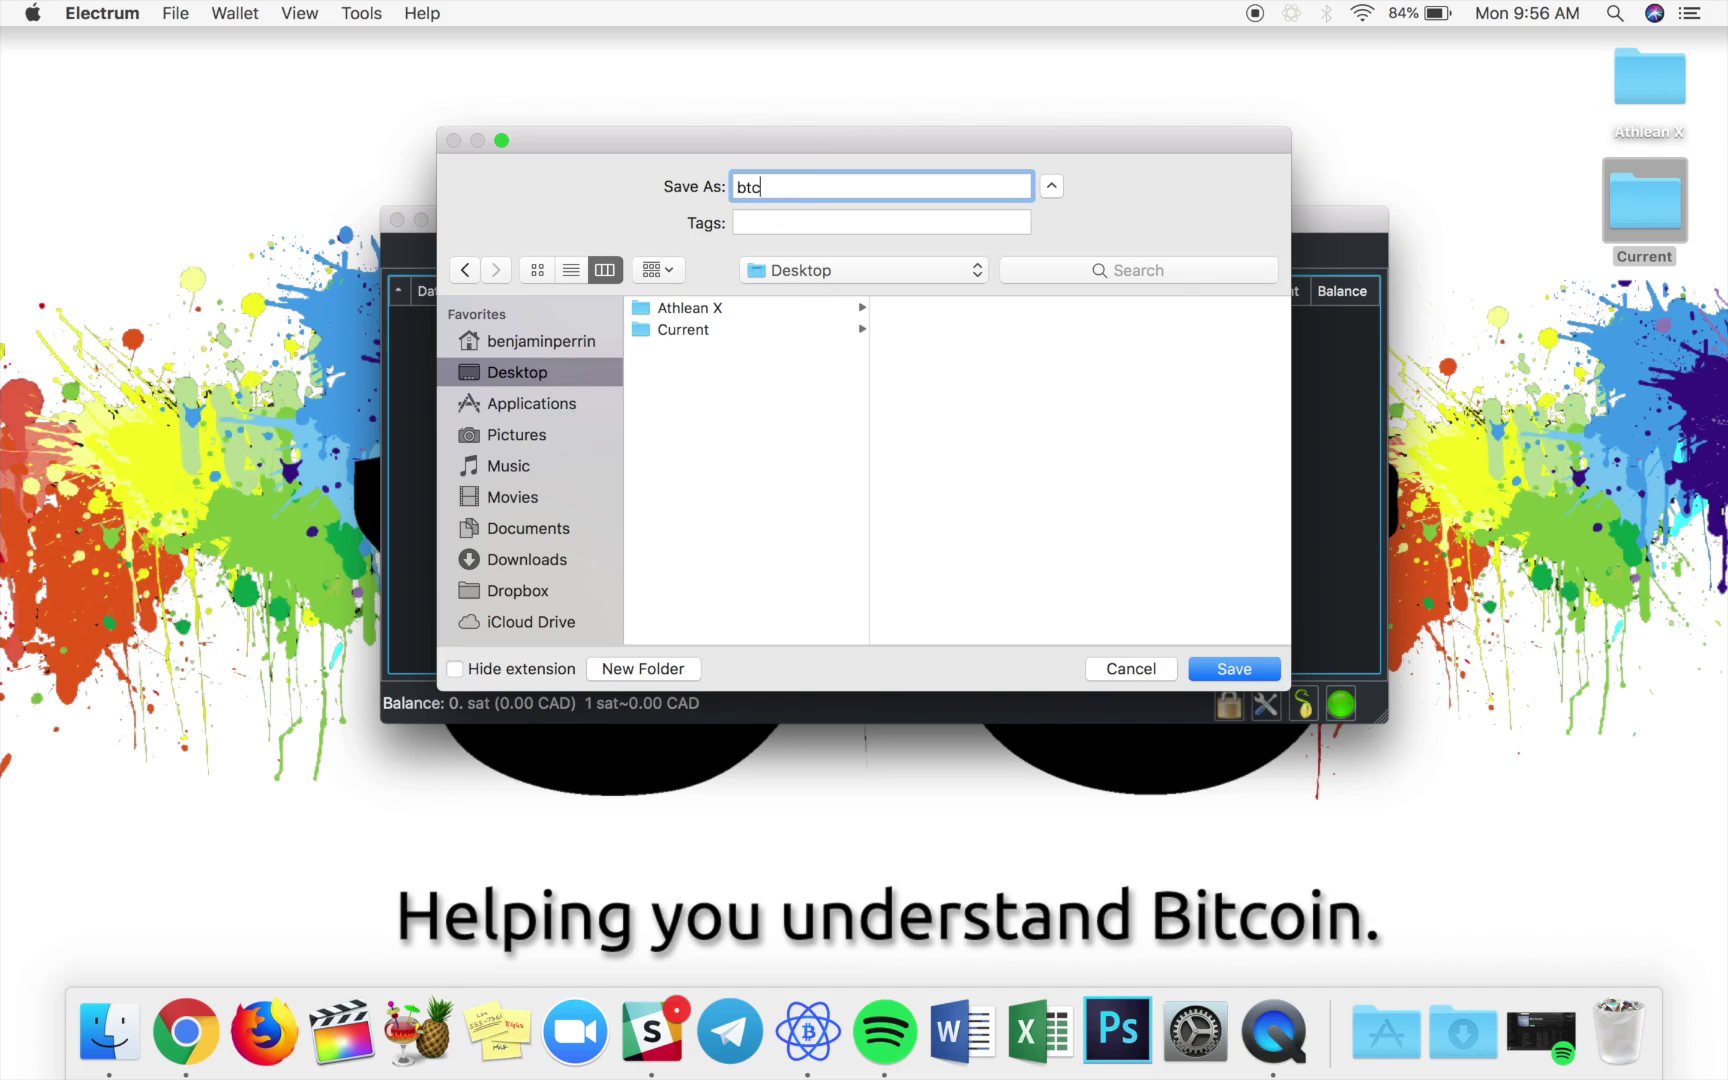
text(sessionstest1)
click(1236, 669)
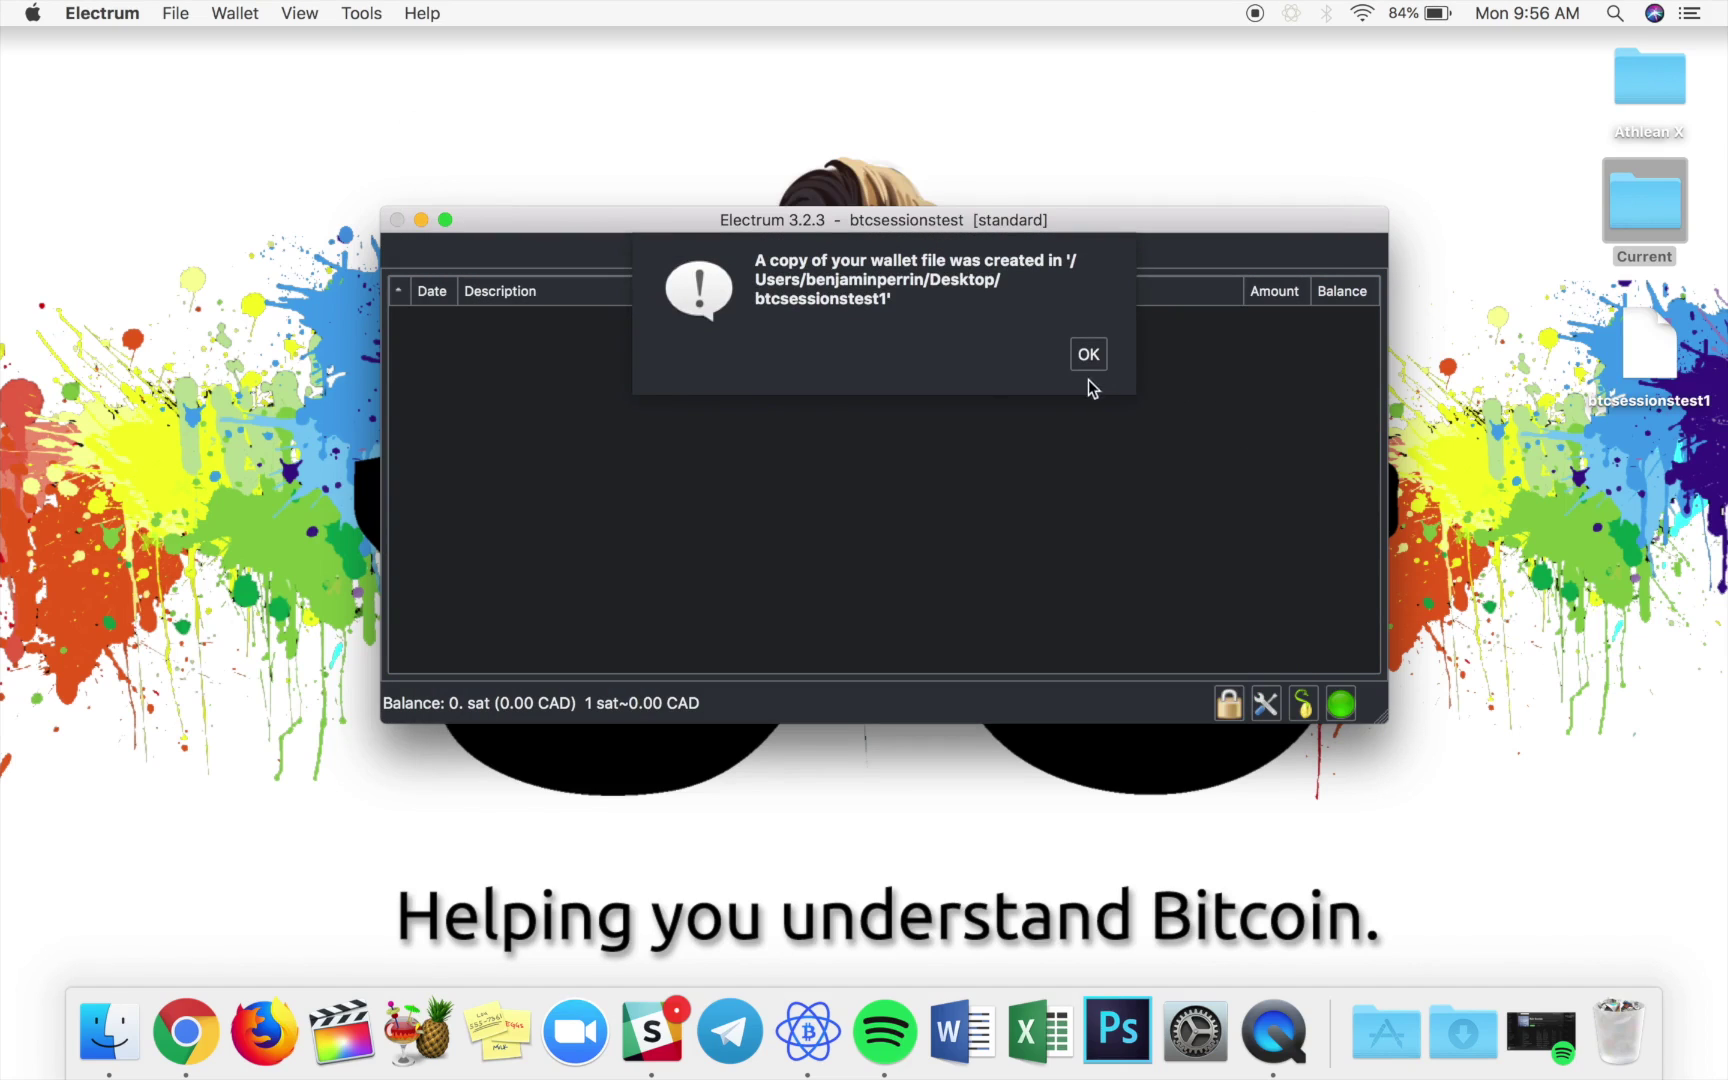
click(1090, 354)
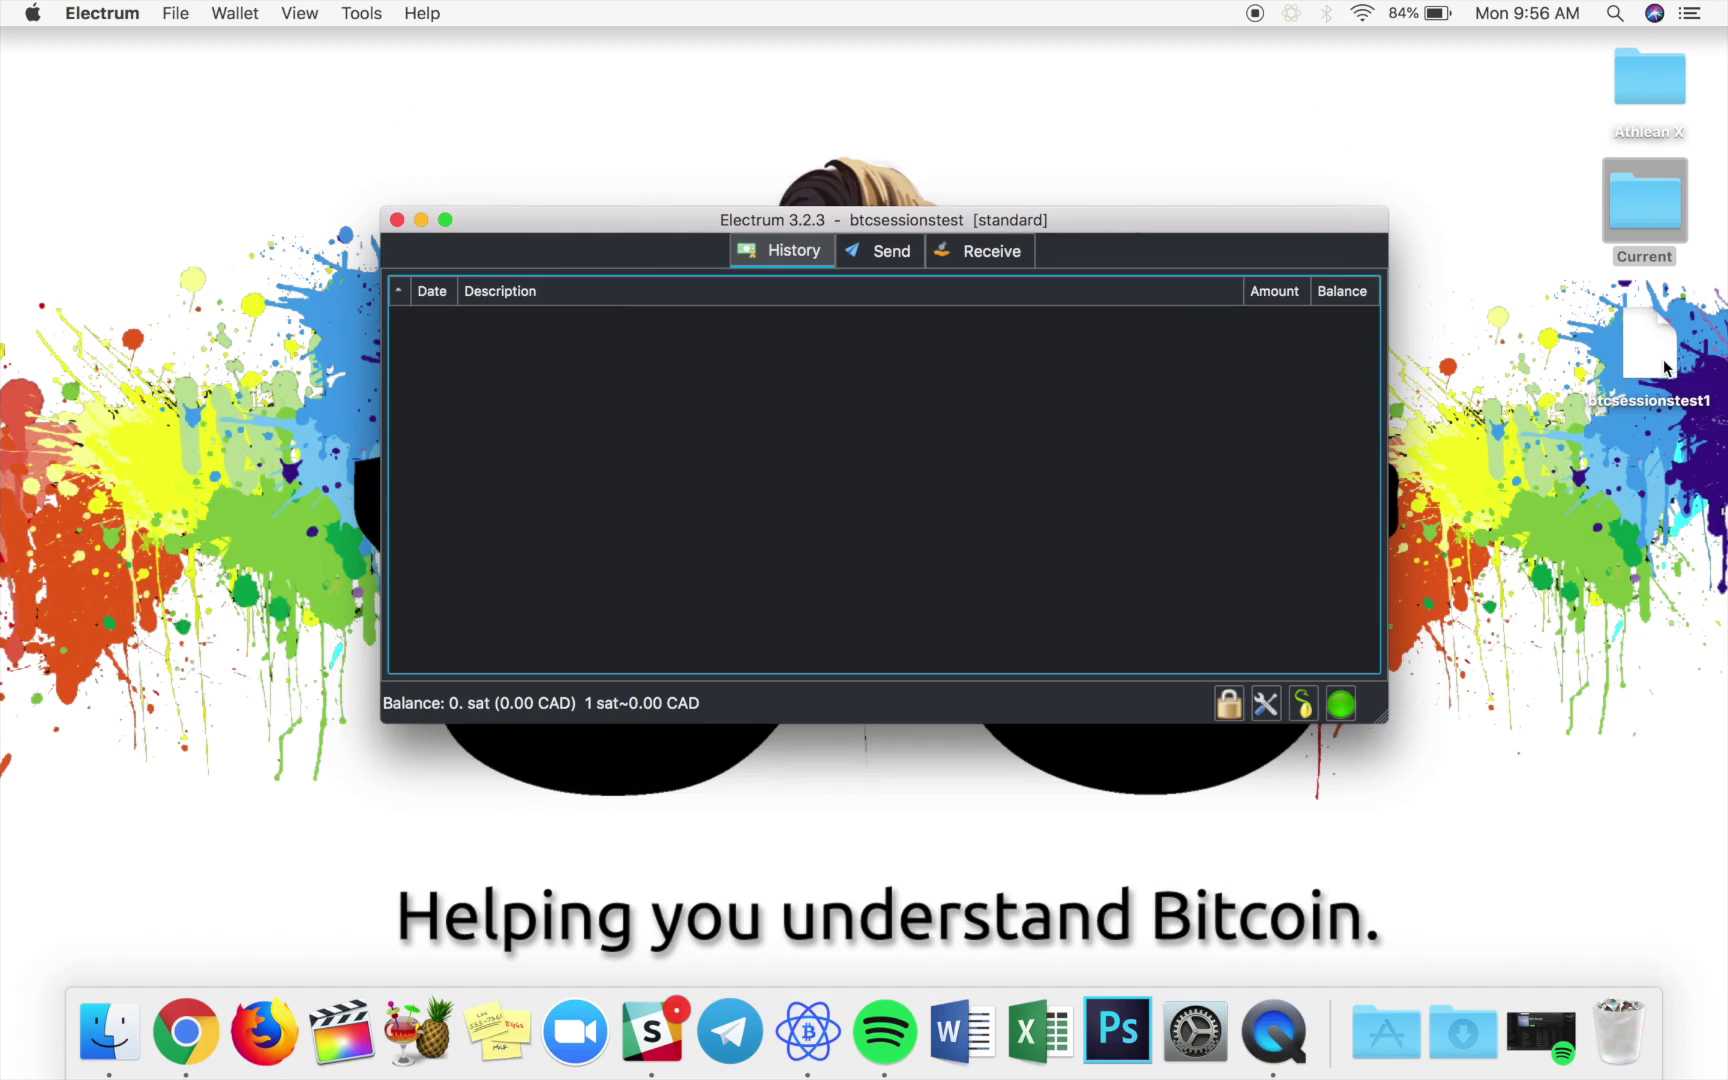
drag(1655, 370, 1480, 490)
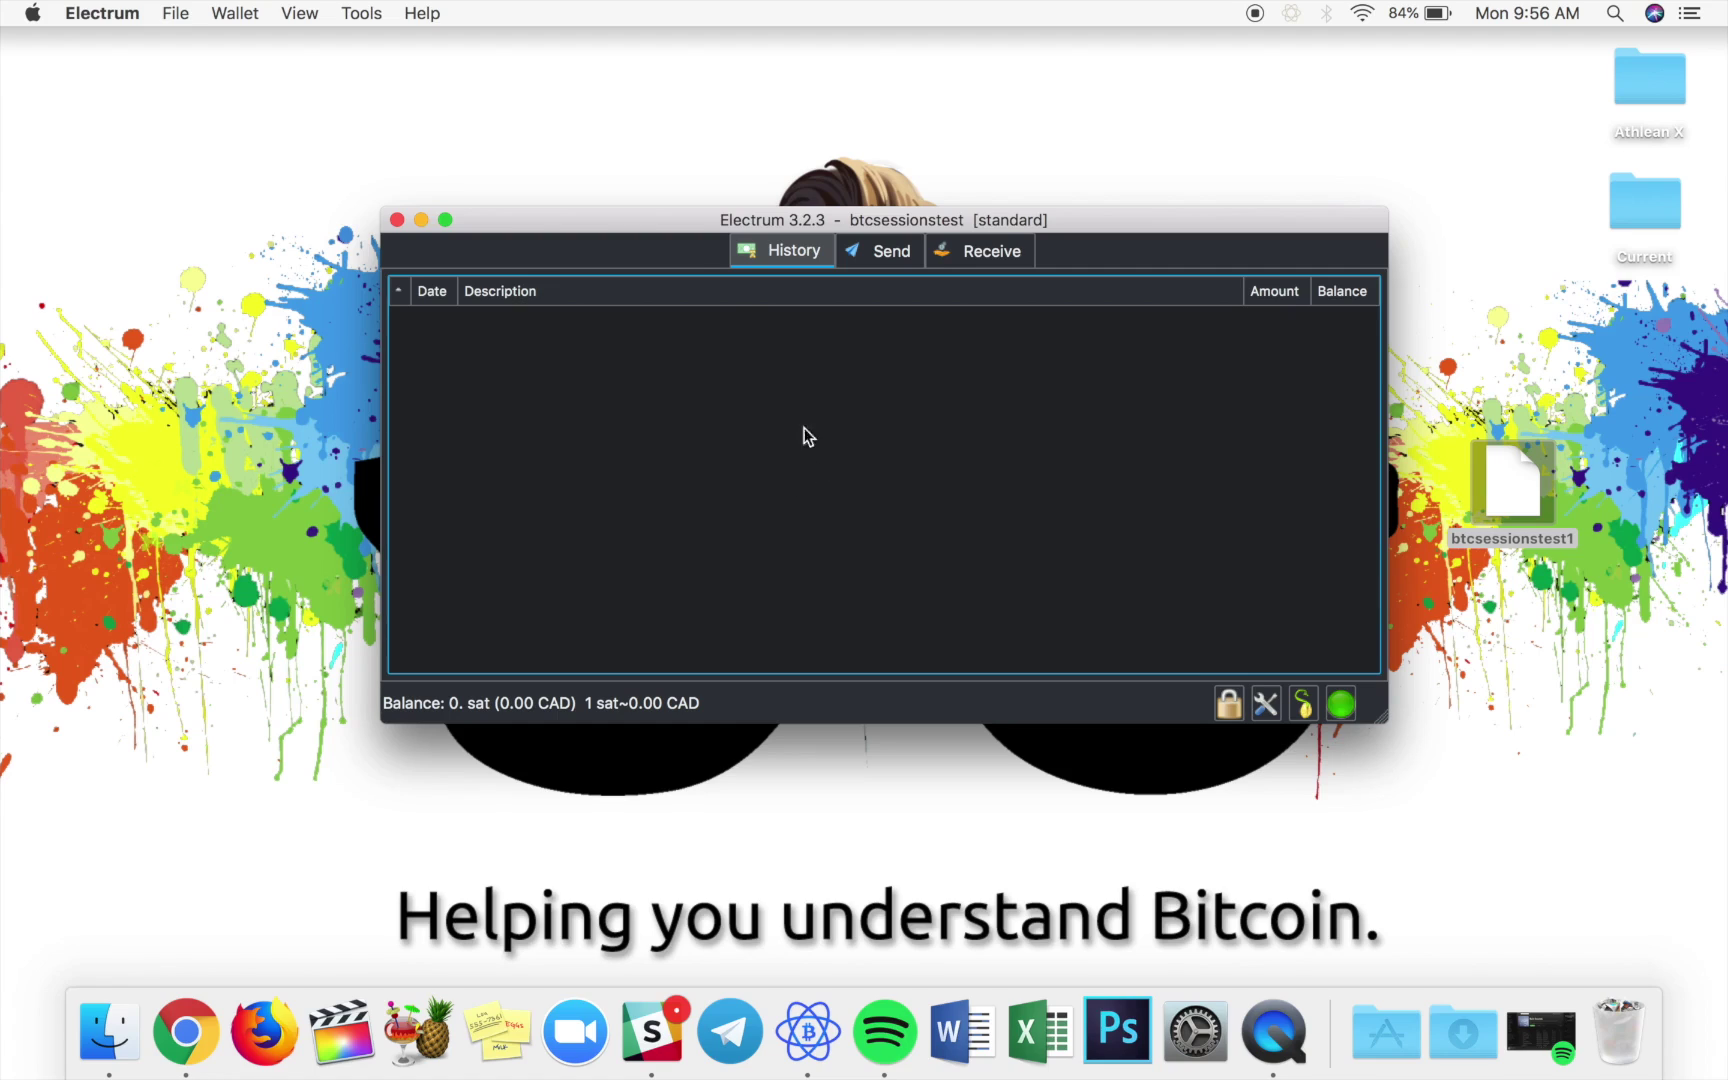
Quit Electrum and relaunch it
click(112, 14)
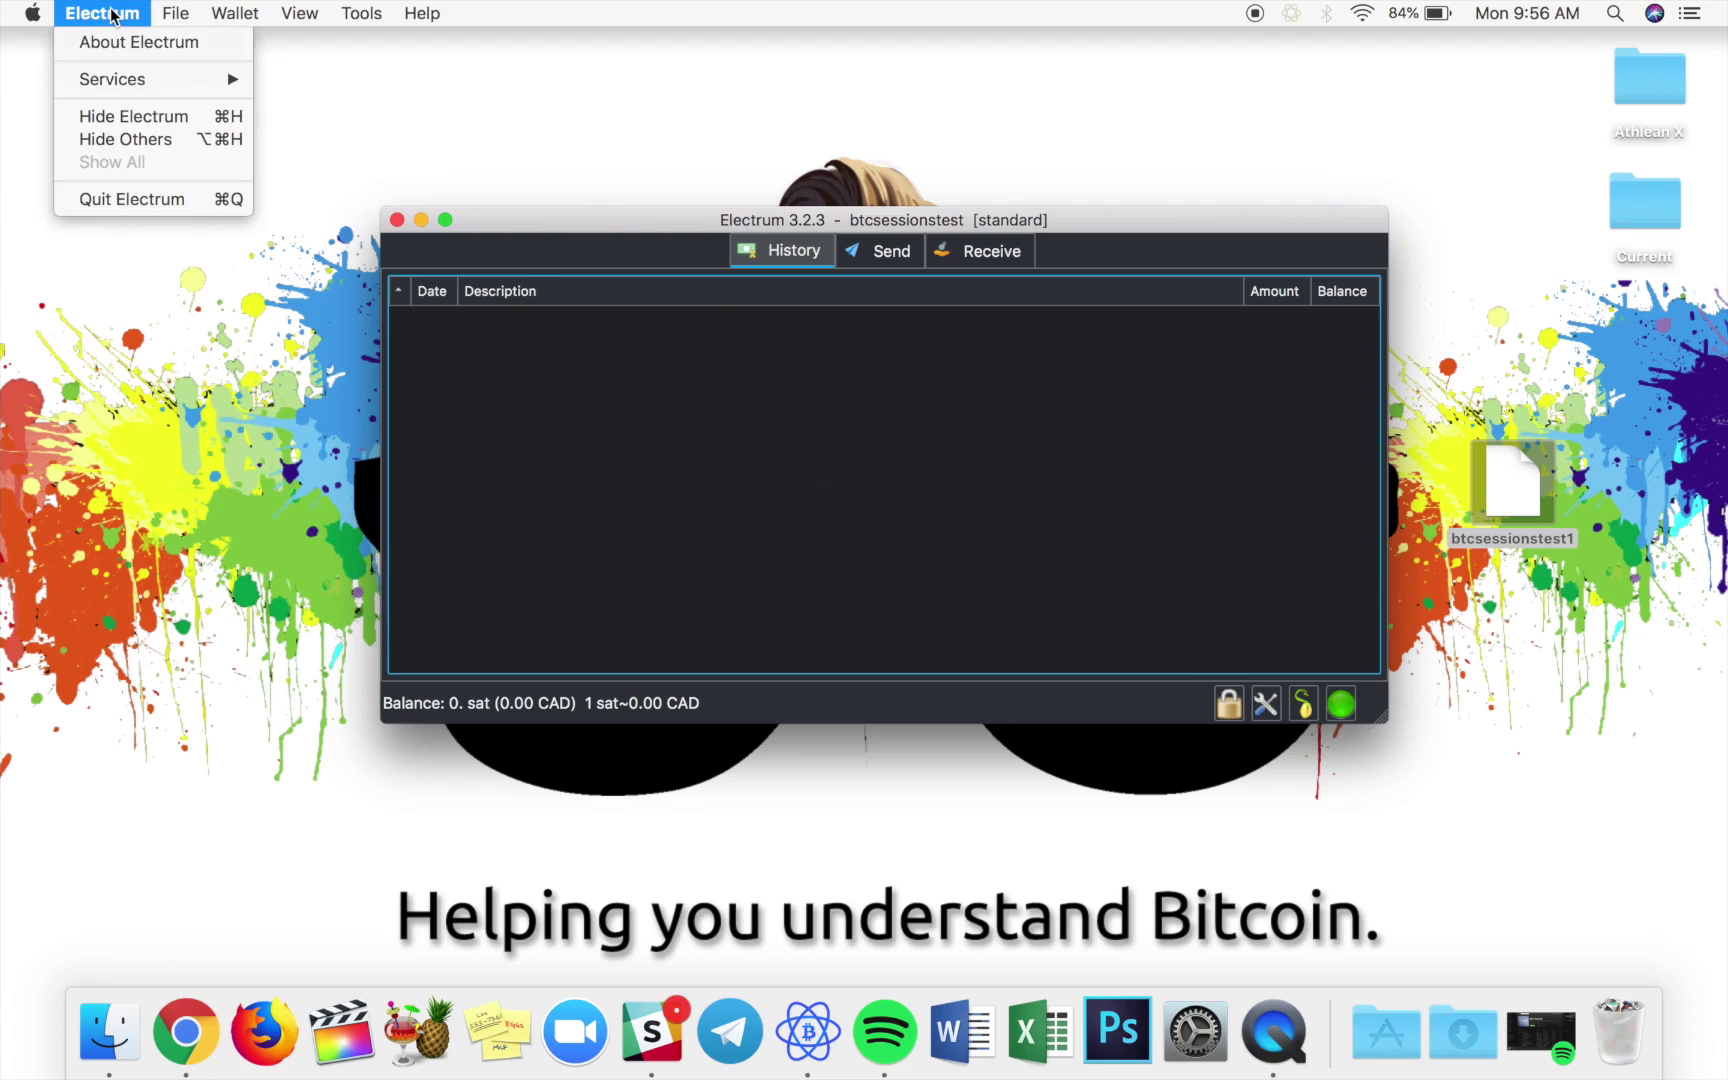
click(184, 202)
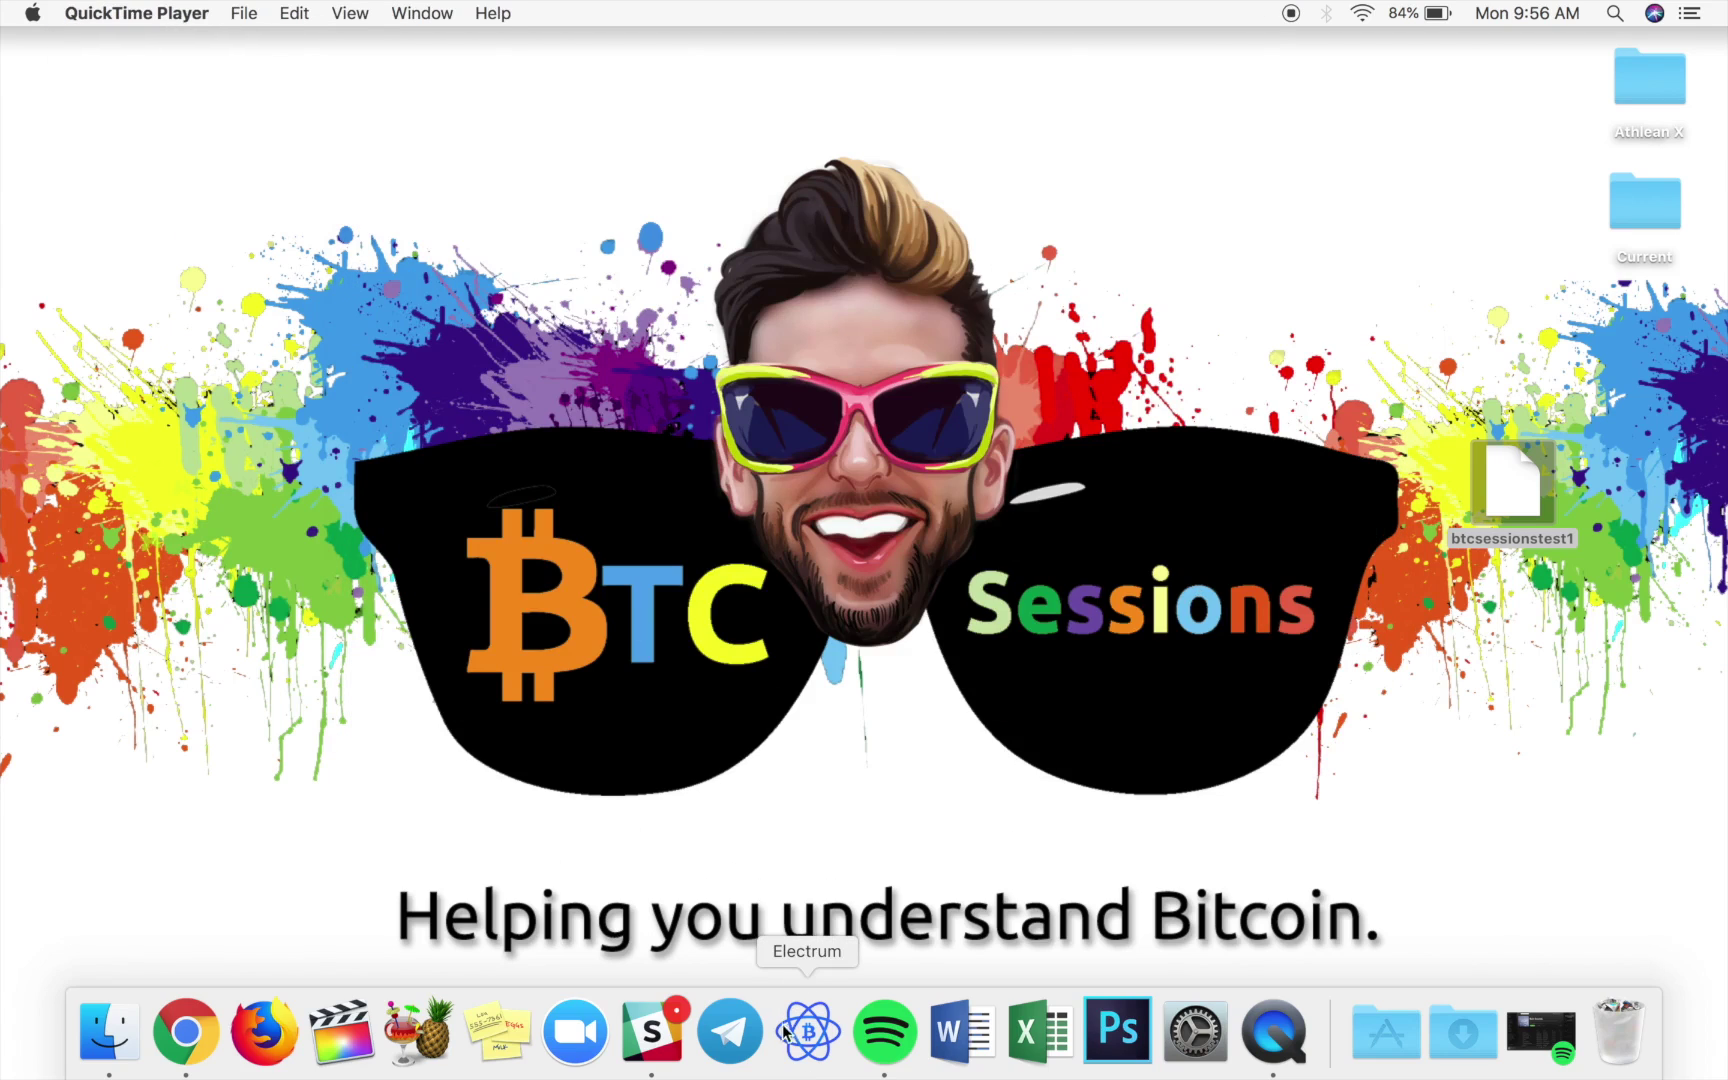
click(808, 1040)
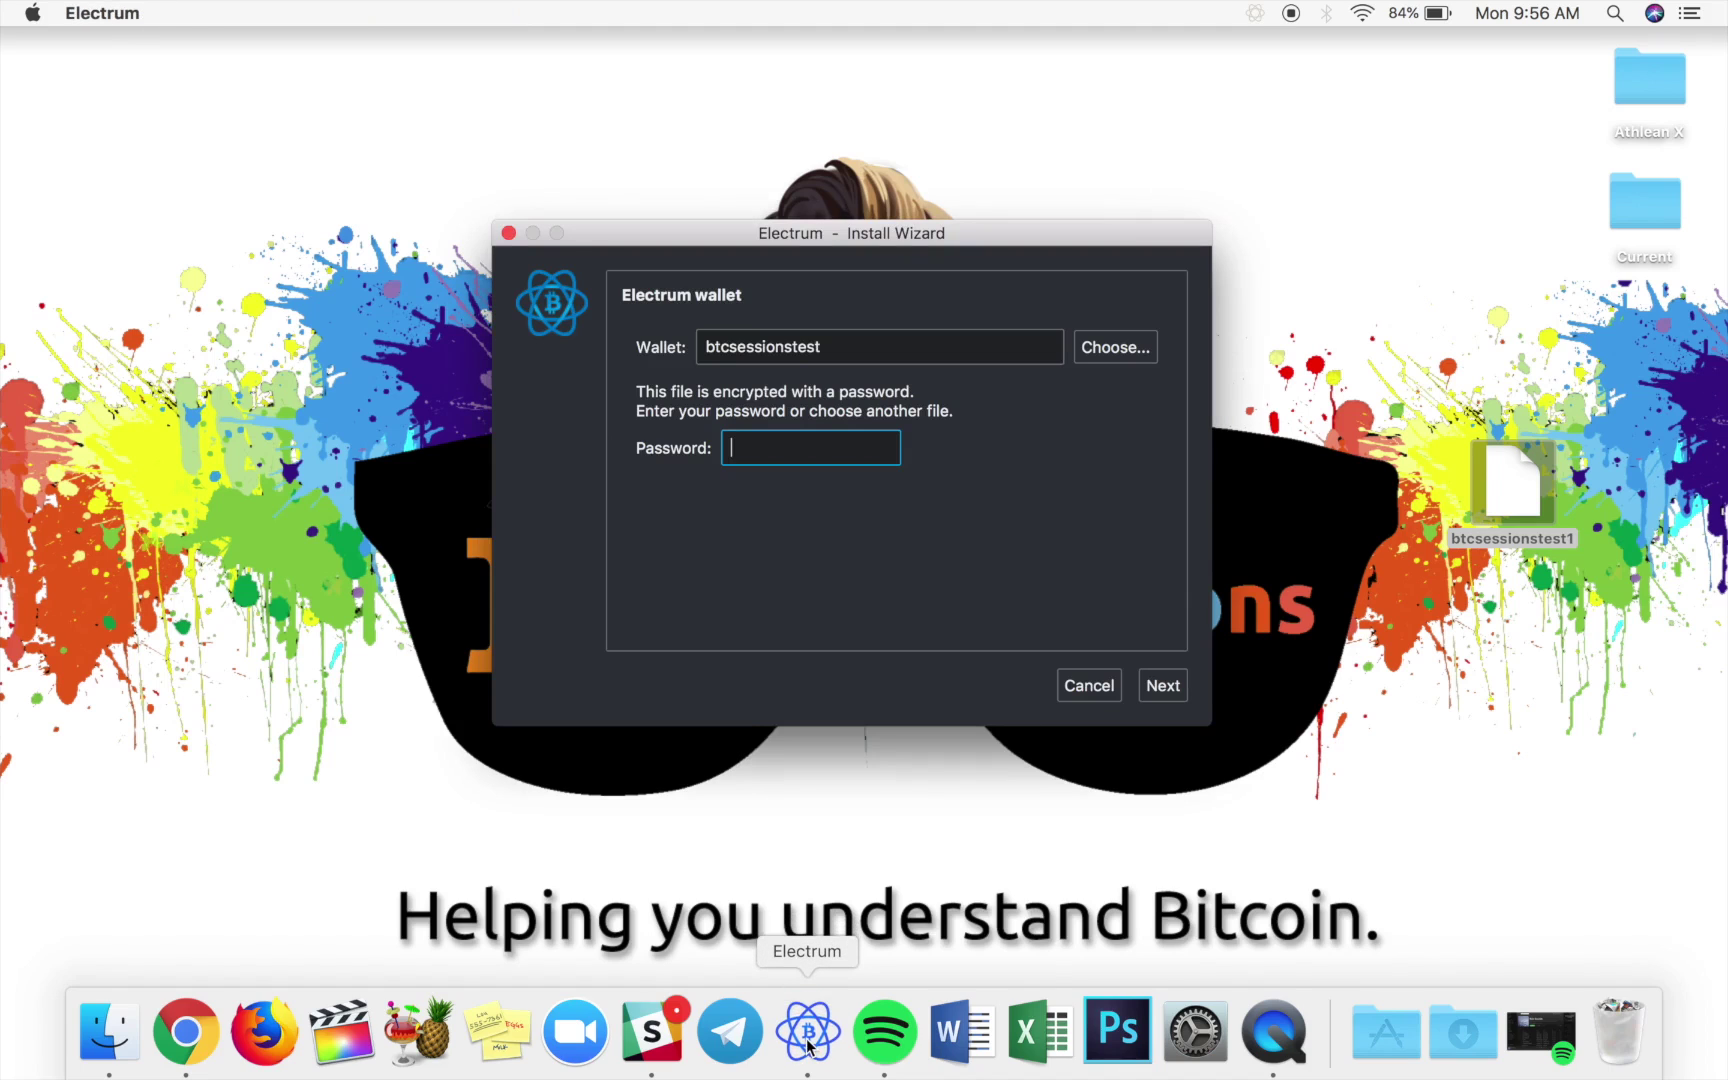
Open btcsessionstest1 from the Desktop and unlock it with the wallet password
click(1114, 352)
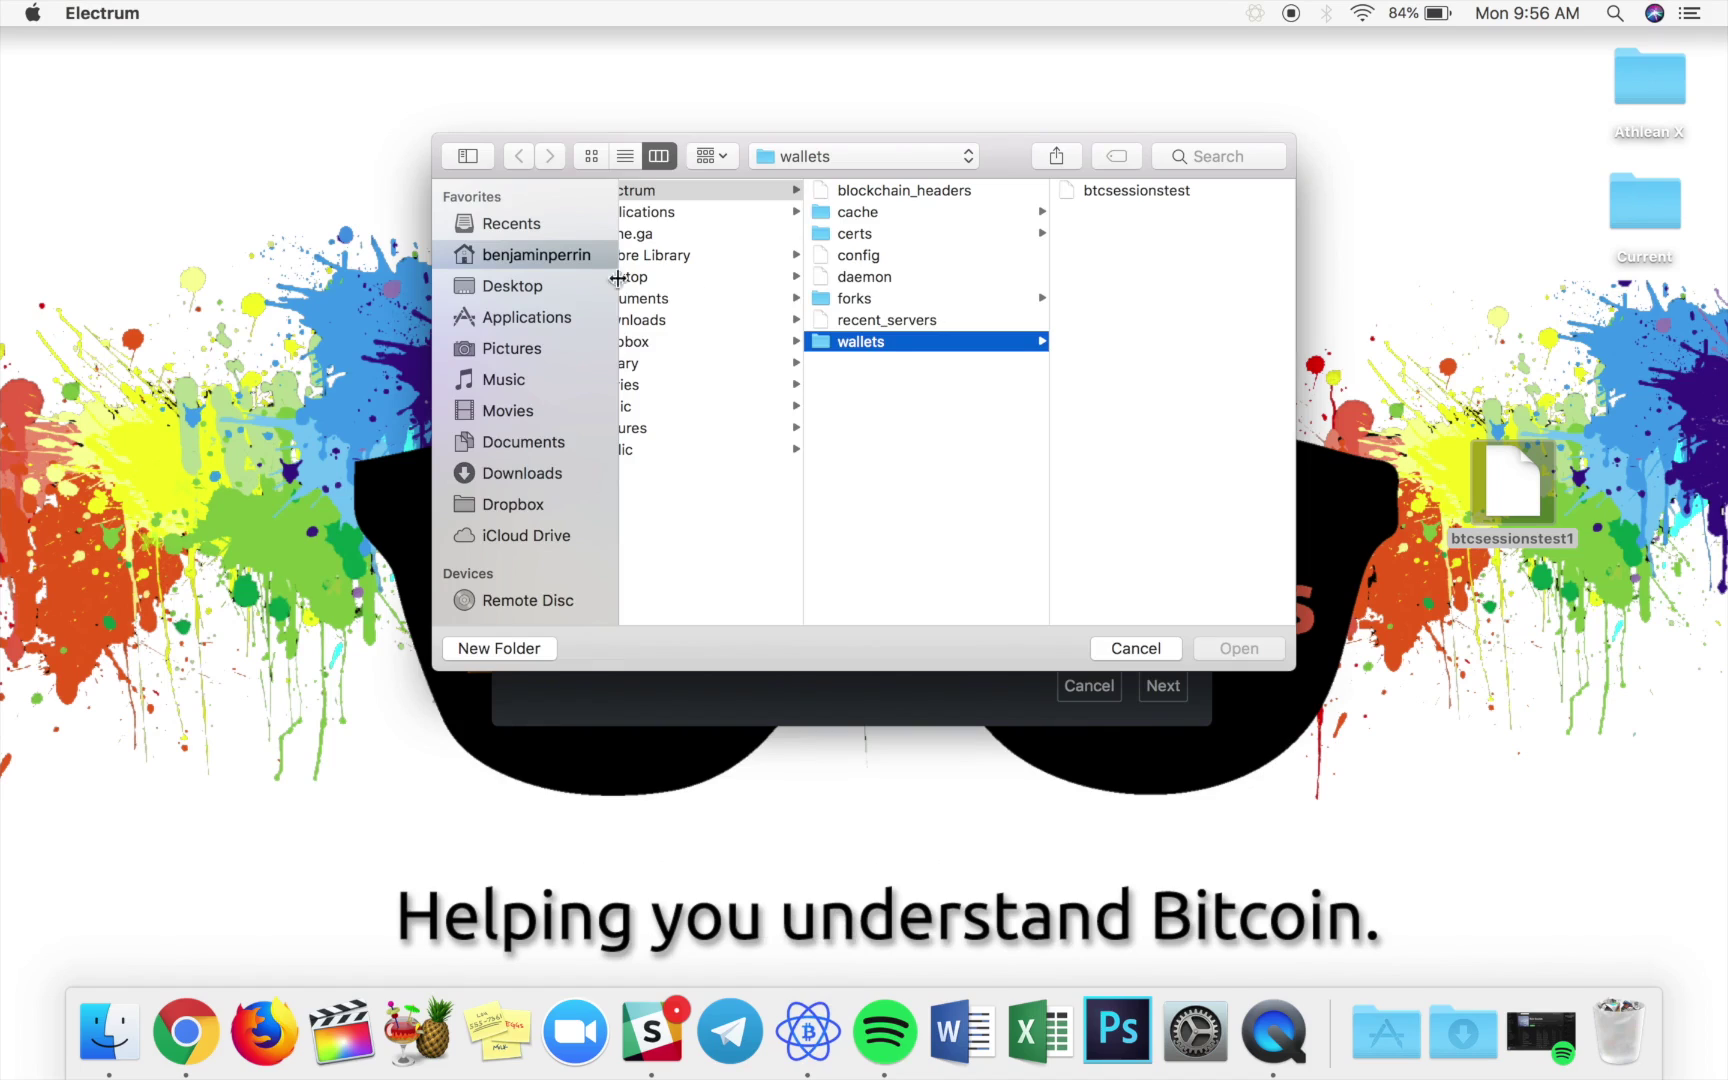
click(535, 290)
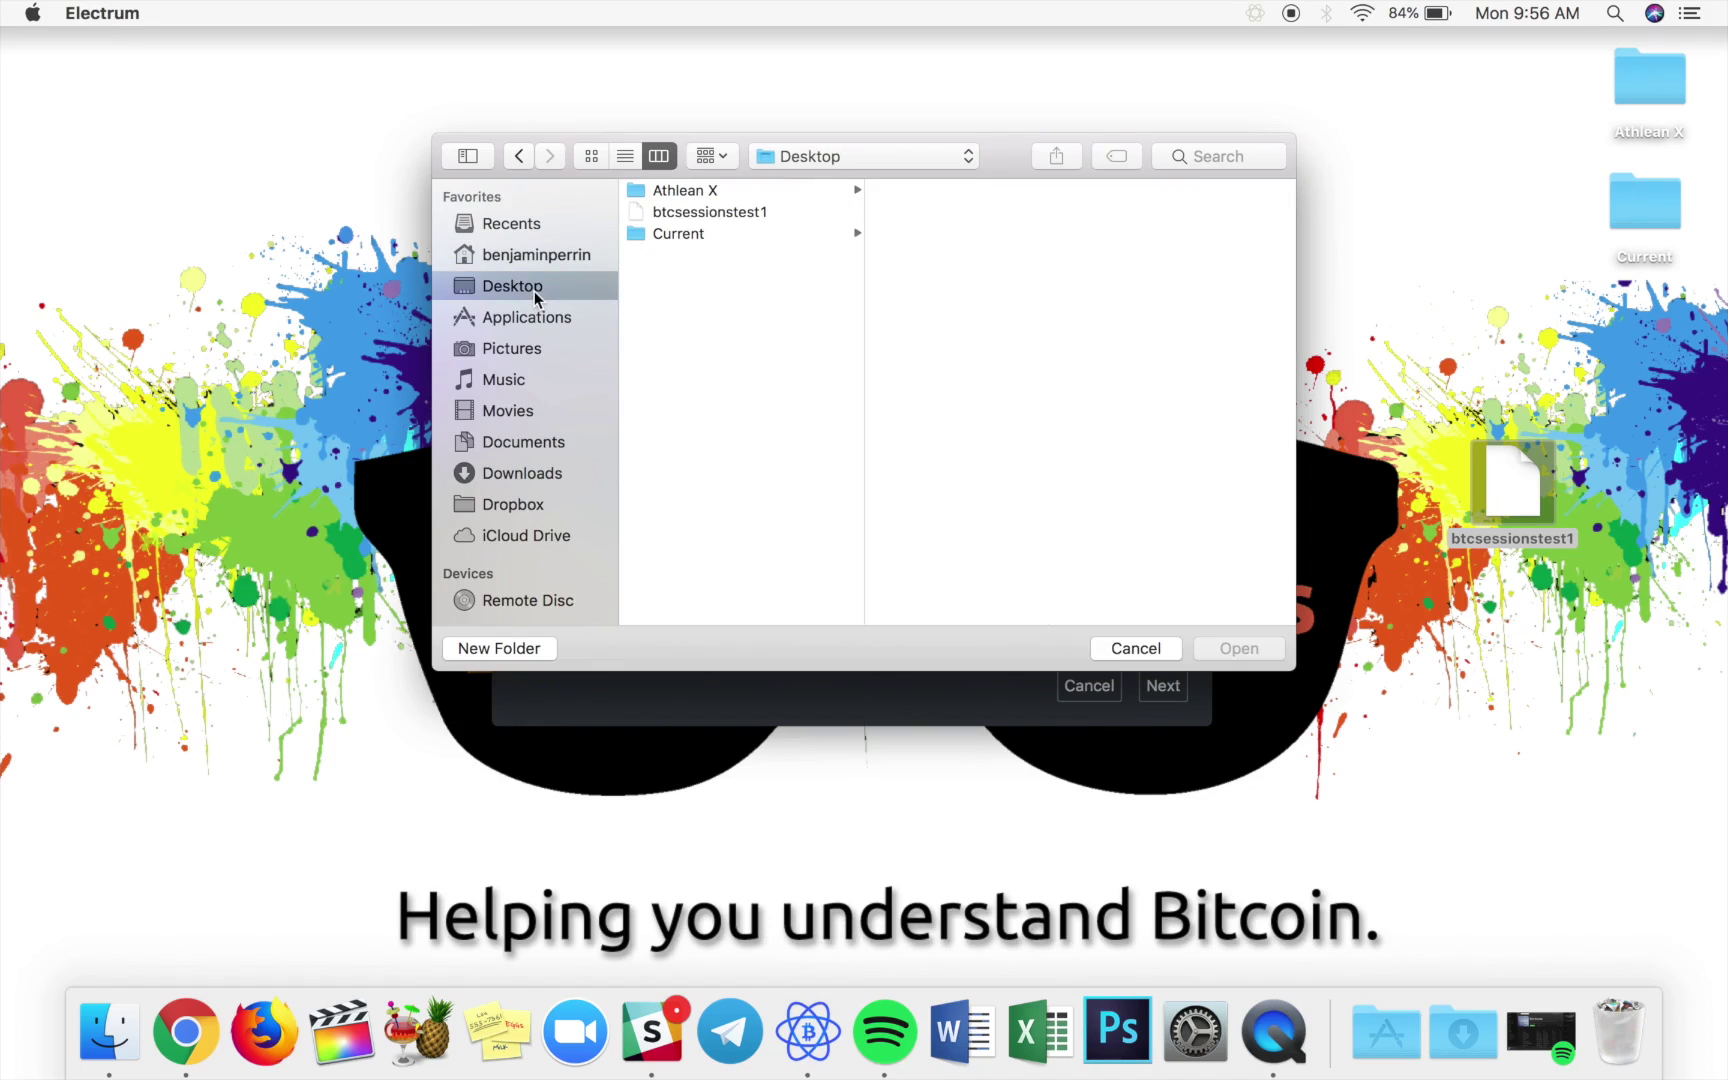
click(722, 213)
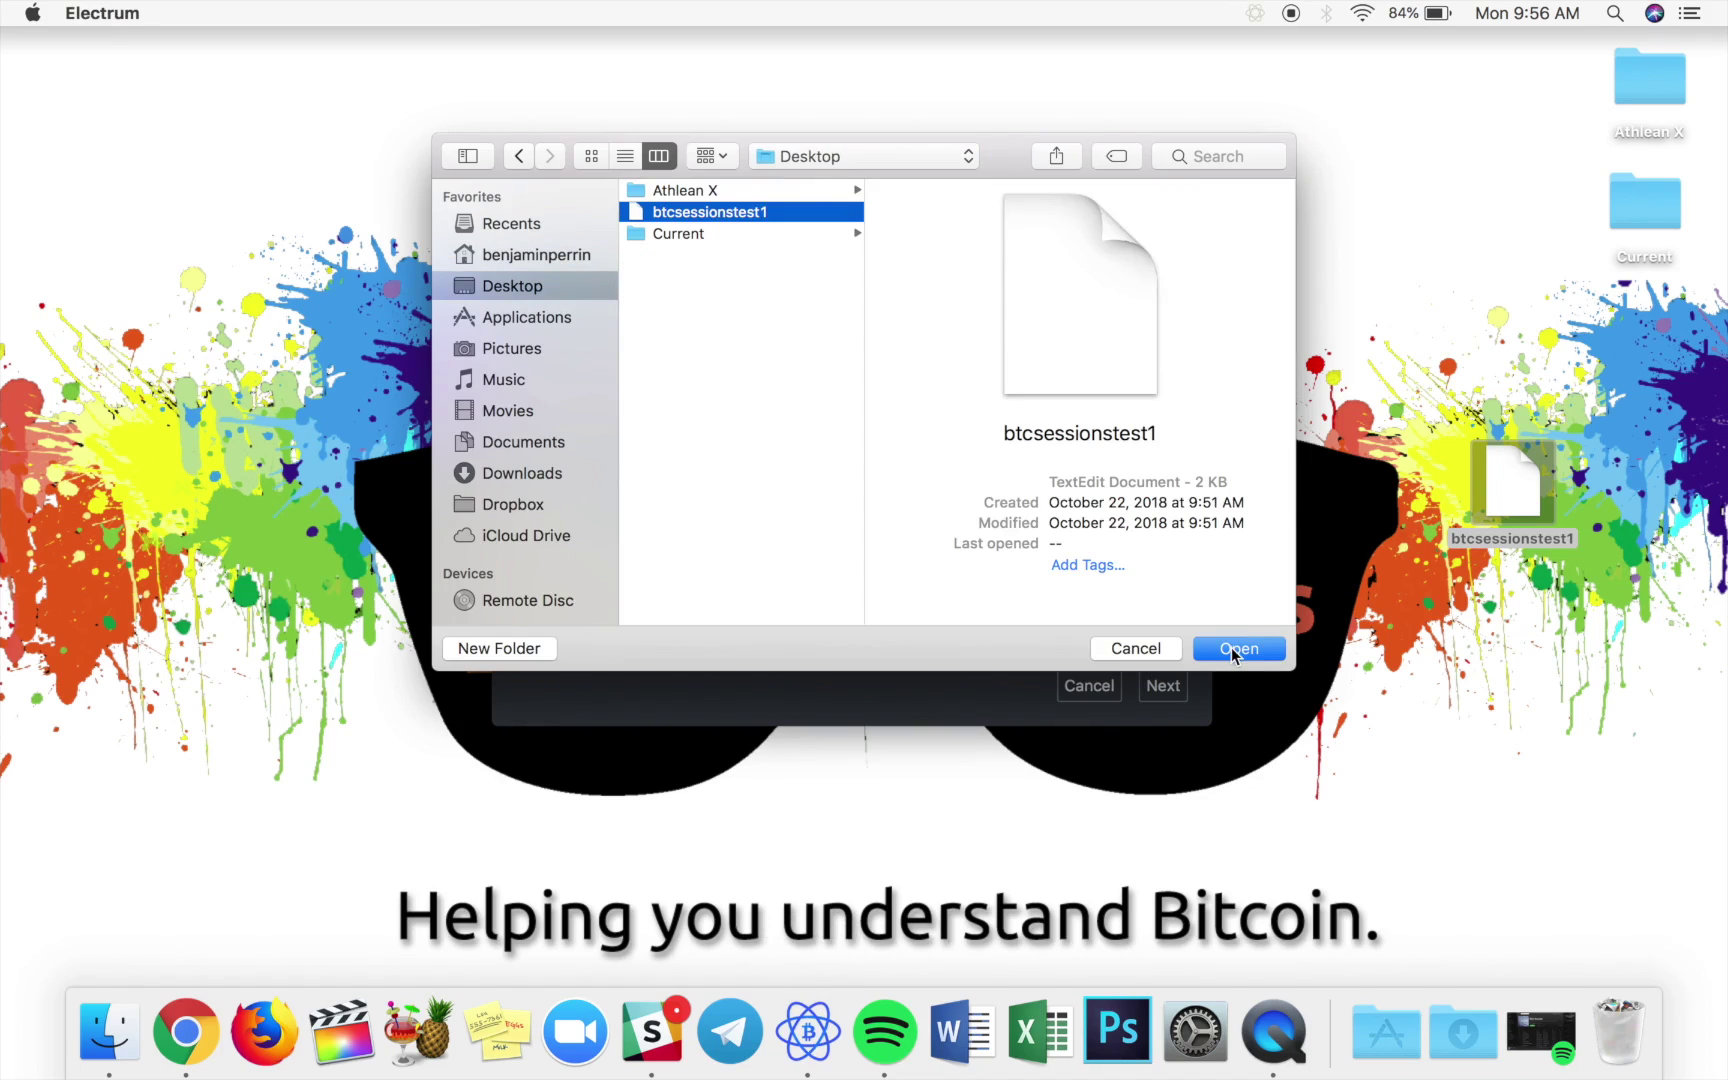
click(1231, 648)
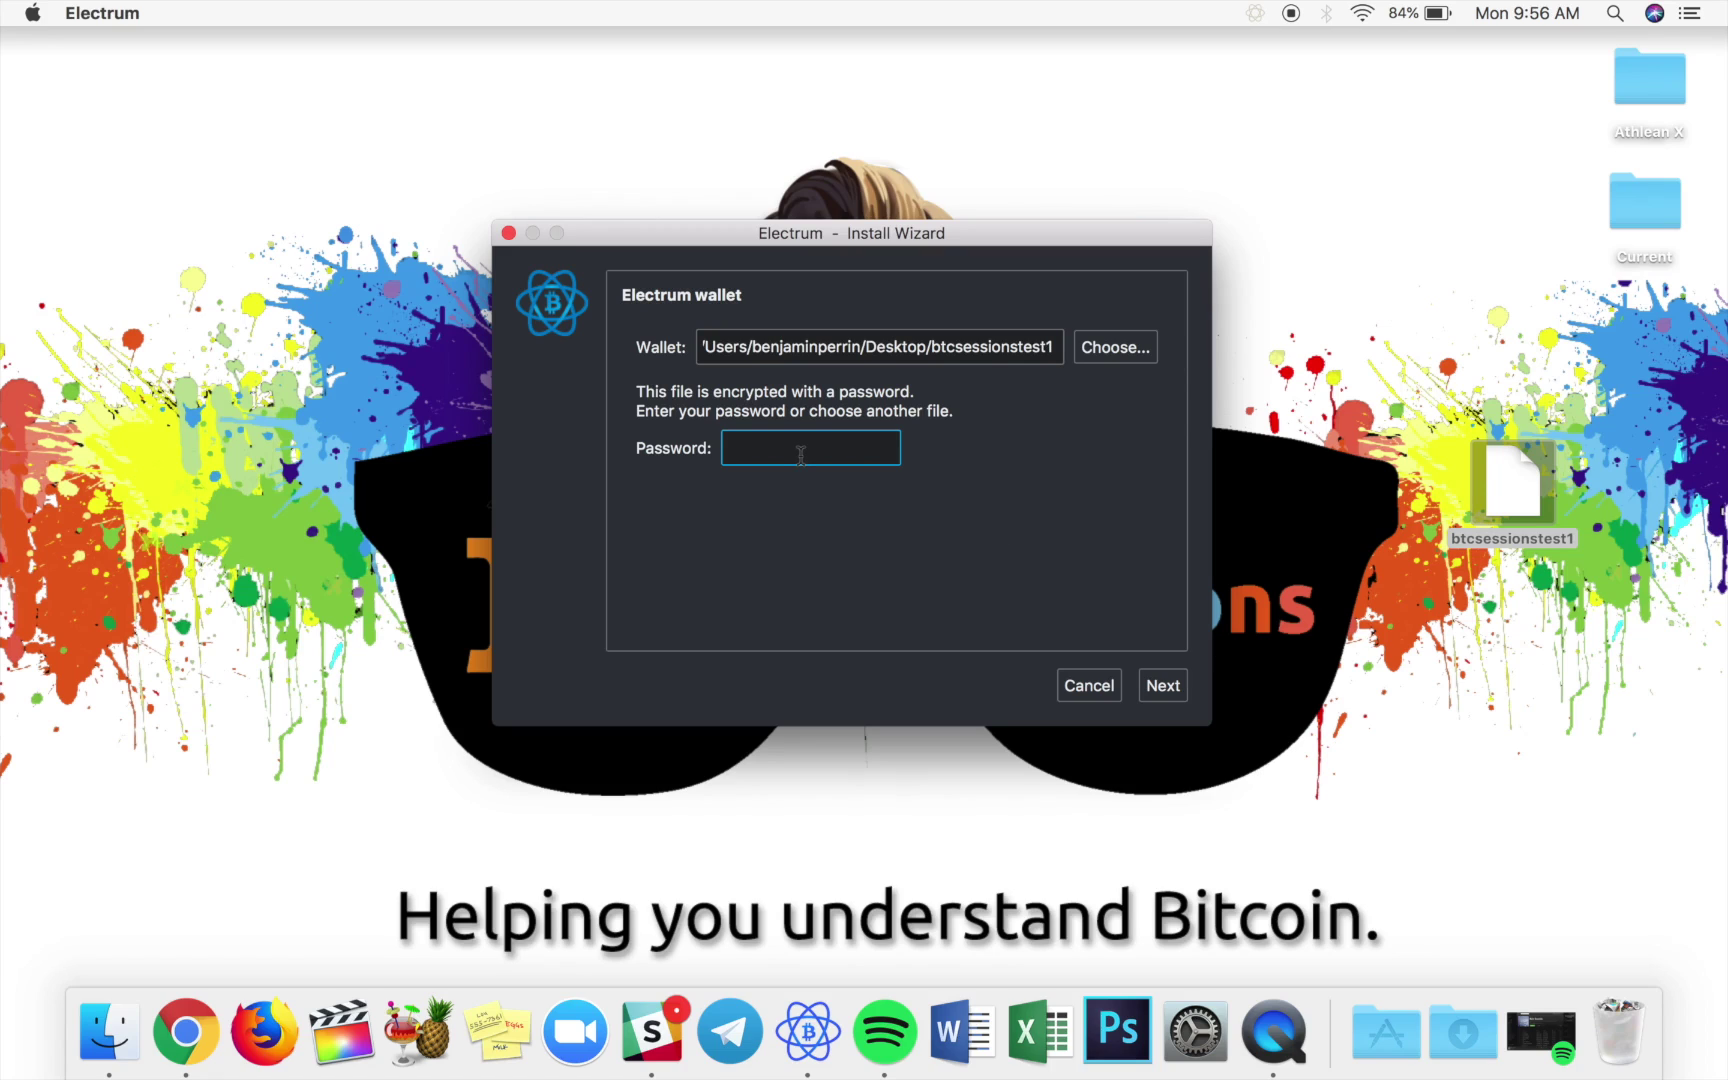
text(•••••••••••)
click(1163, 685)
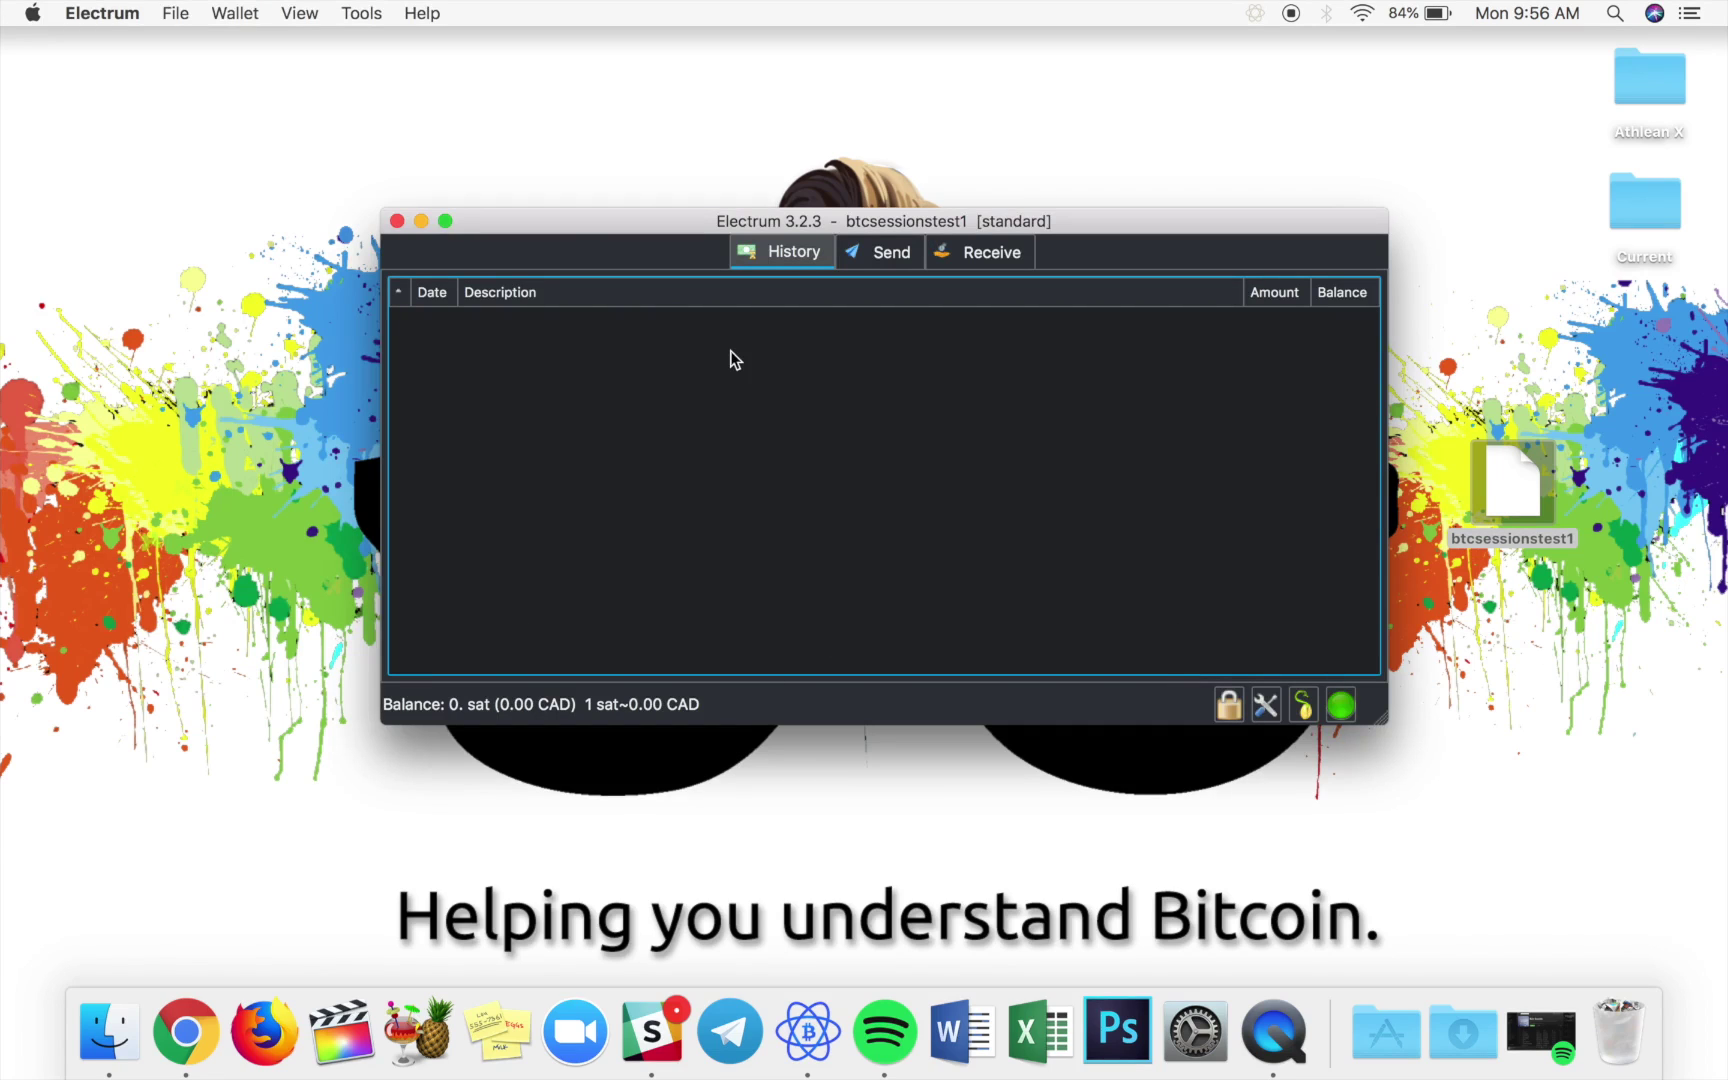
click(905, 257)
Quit and relaunch Electrum, cancel the wallet file chooser, then quit Electrum again
click(62, 12)
click(130, 200)
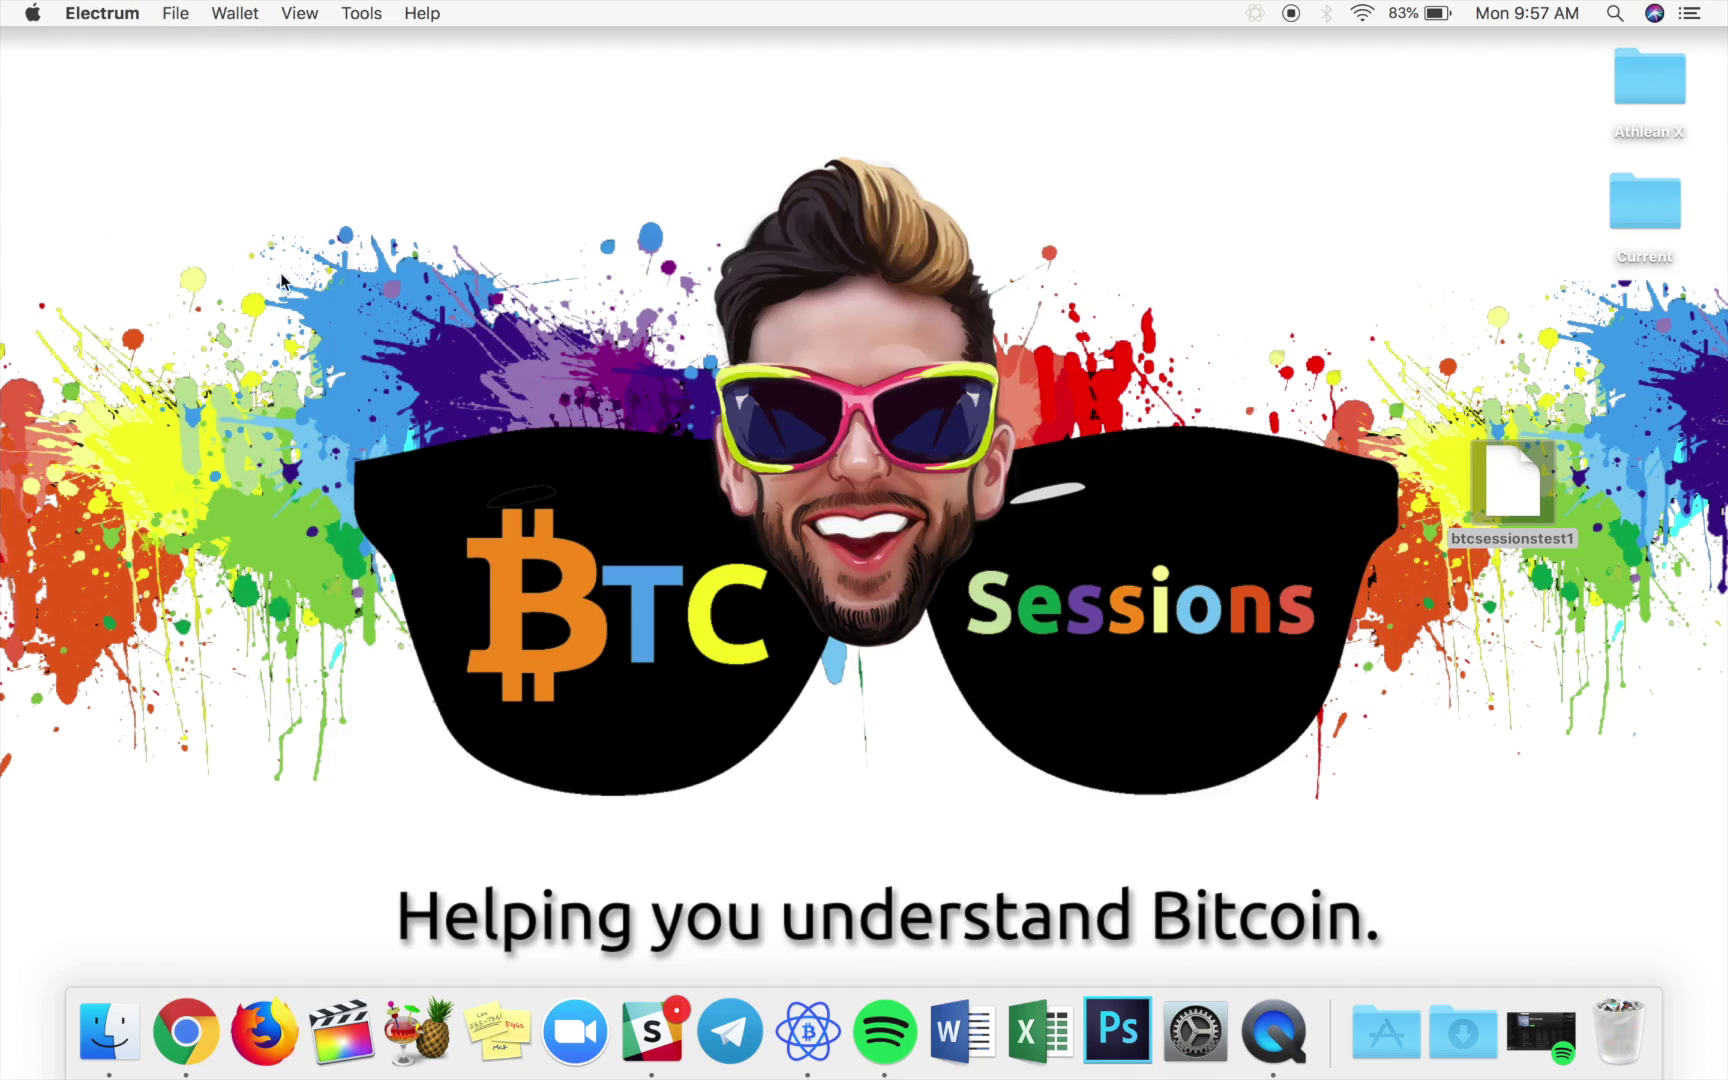
click(801, 1027)
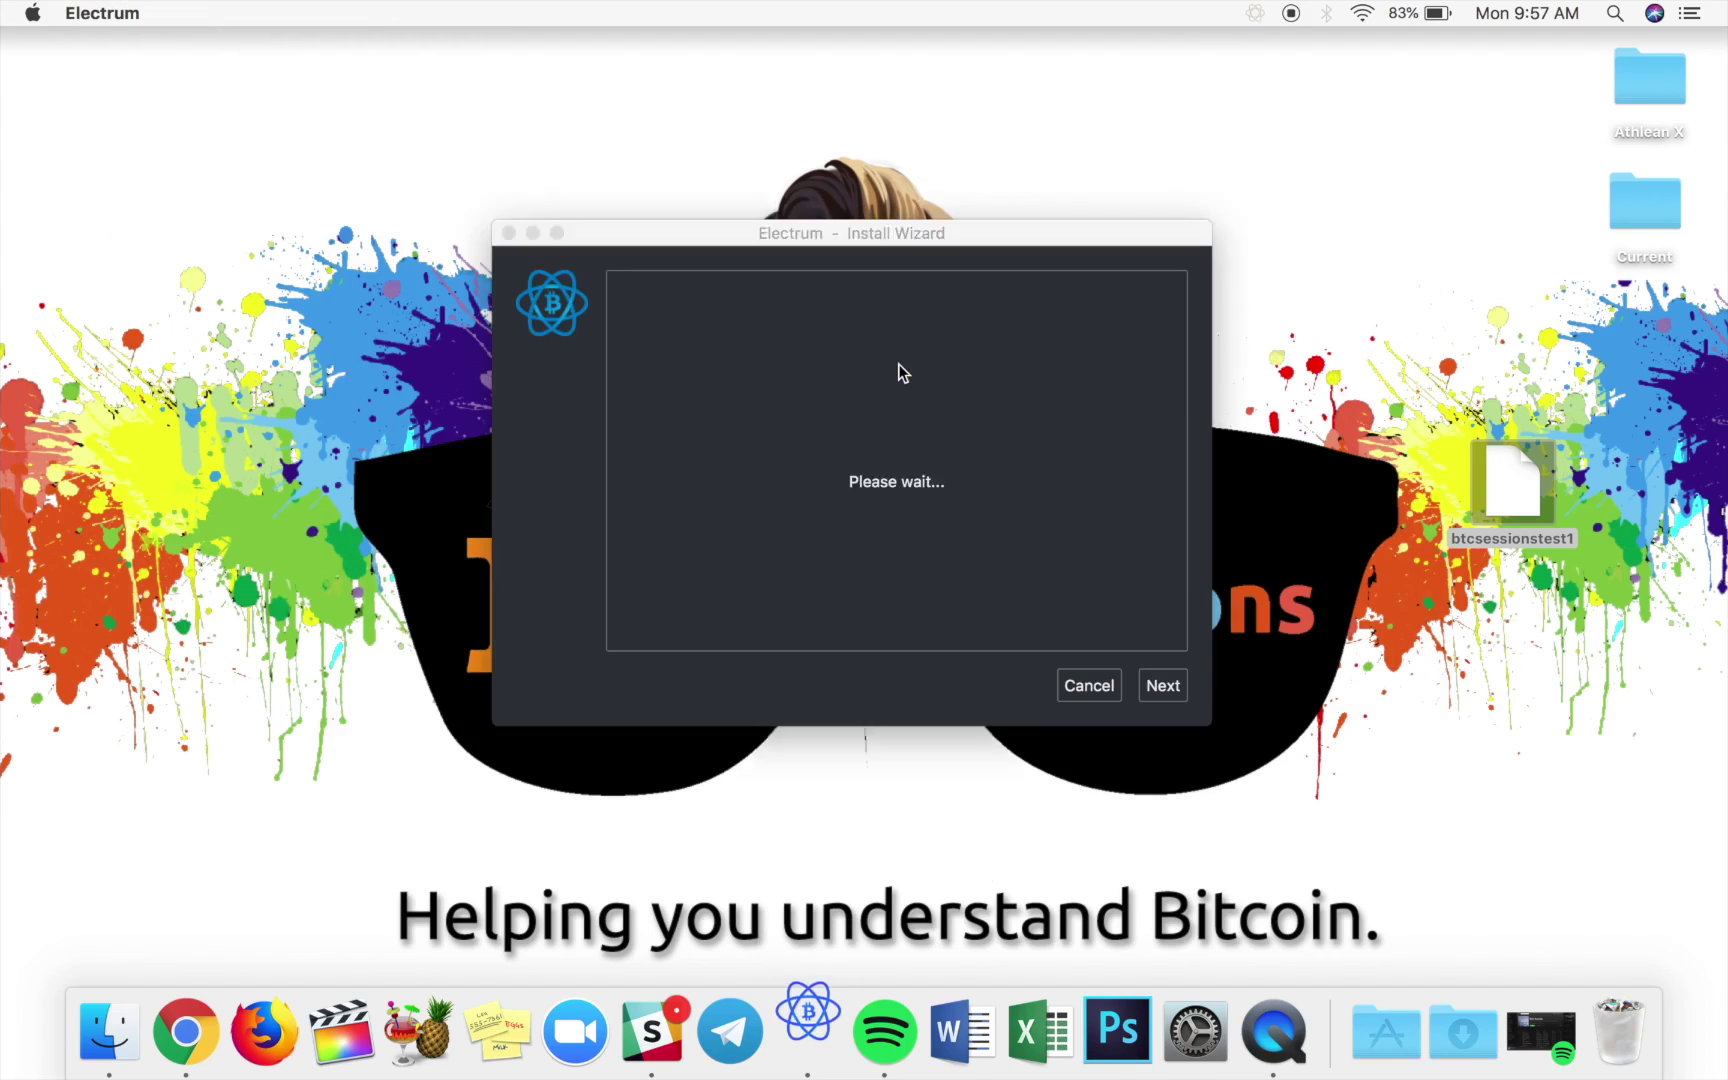
click(1100, 345)
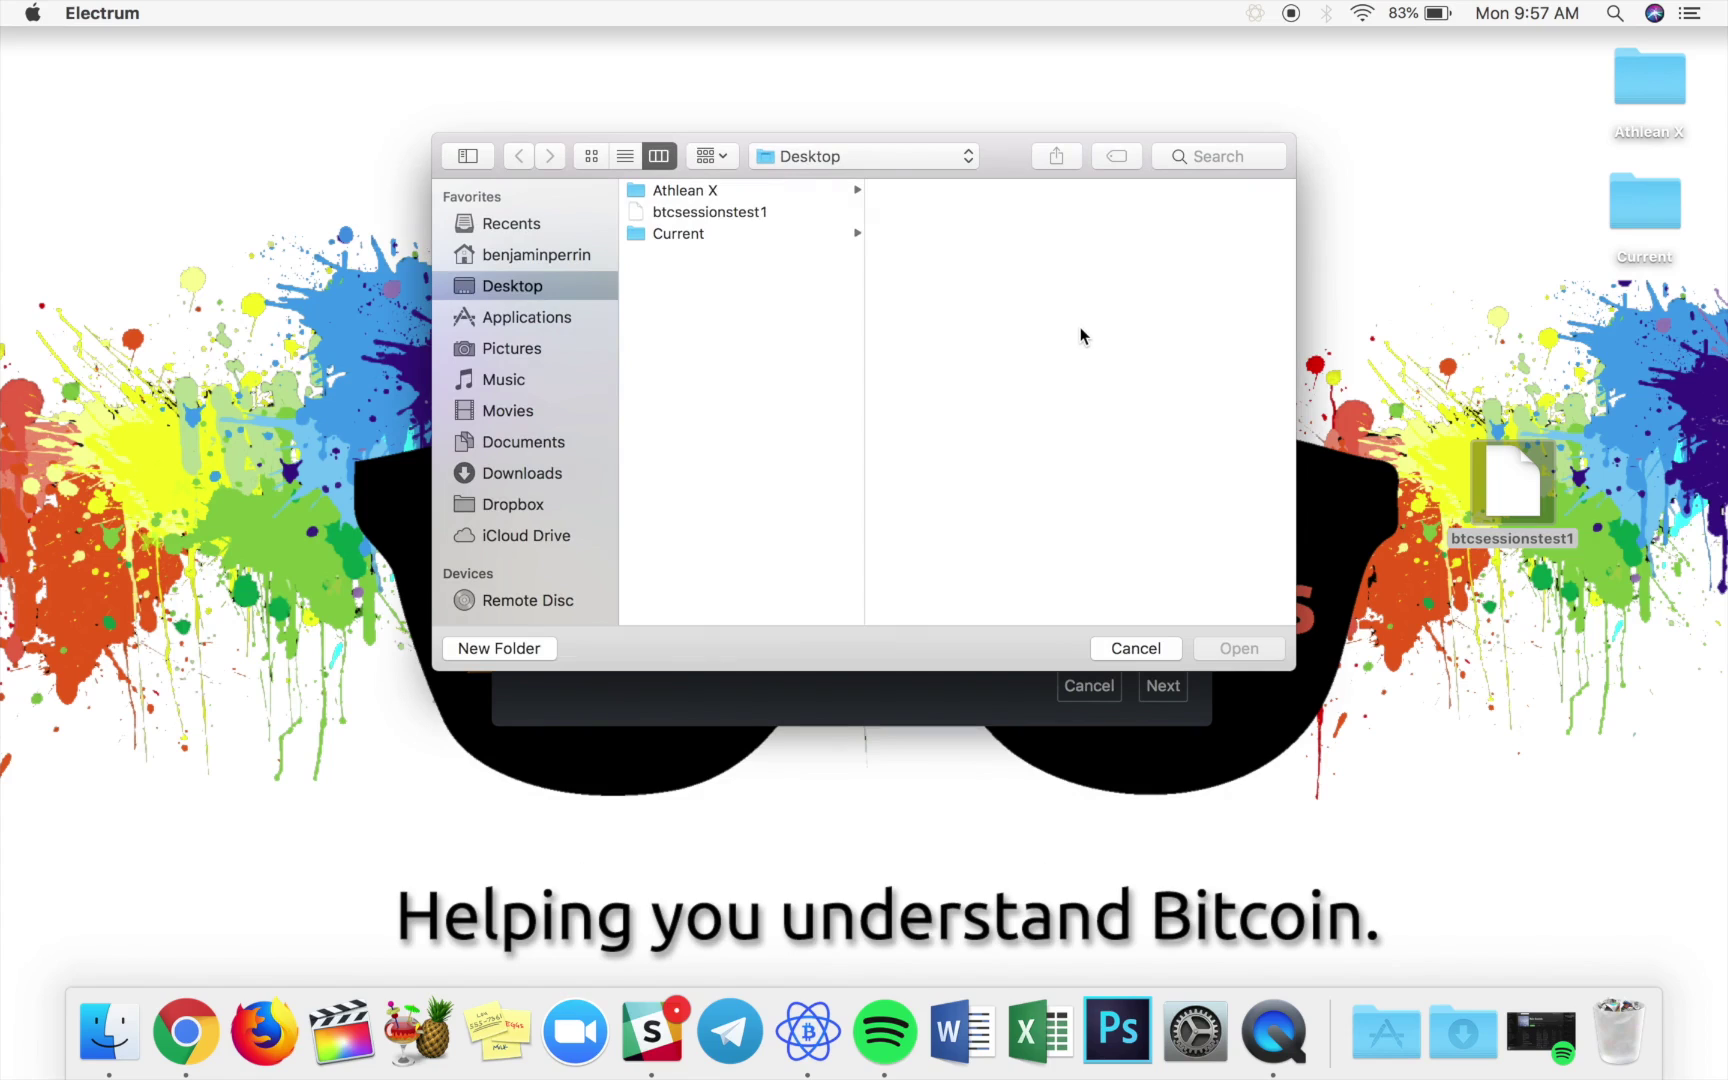
click(1128, 648)
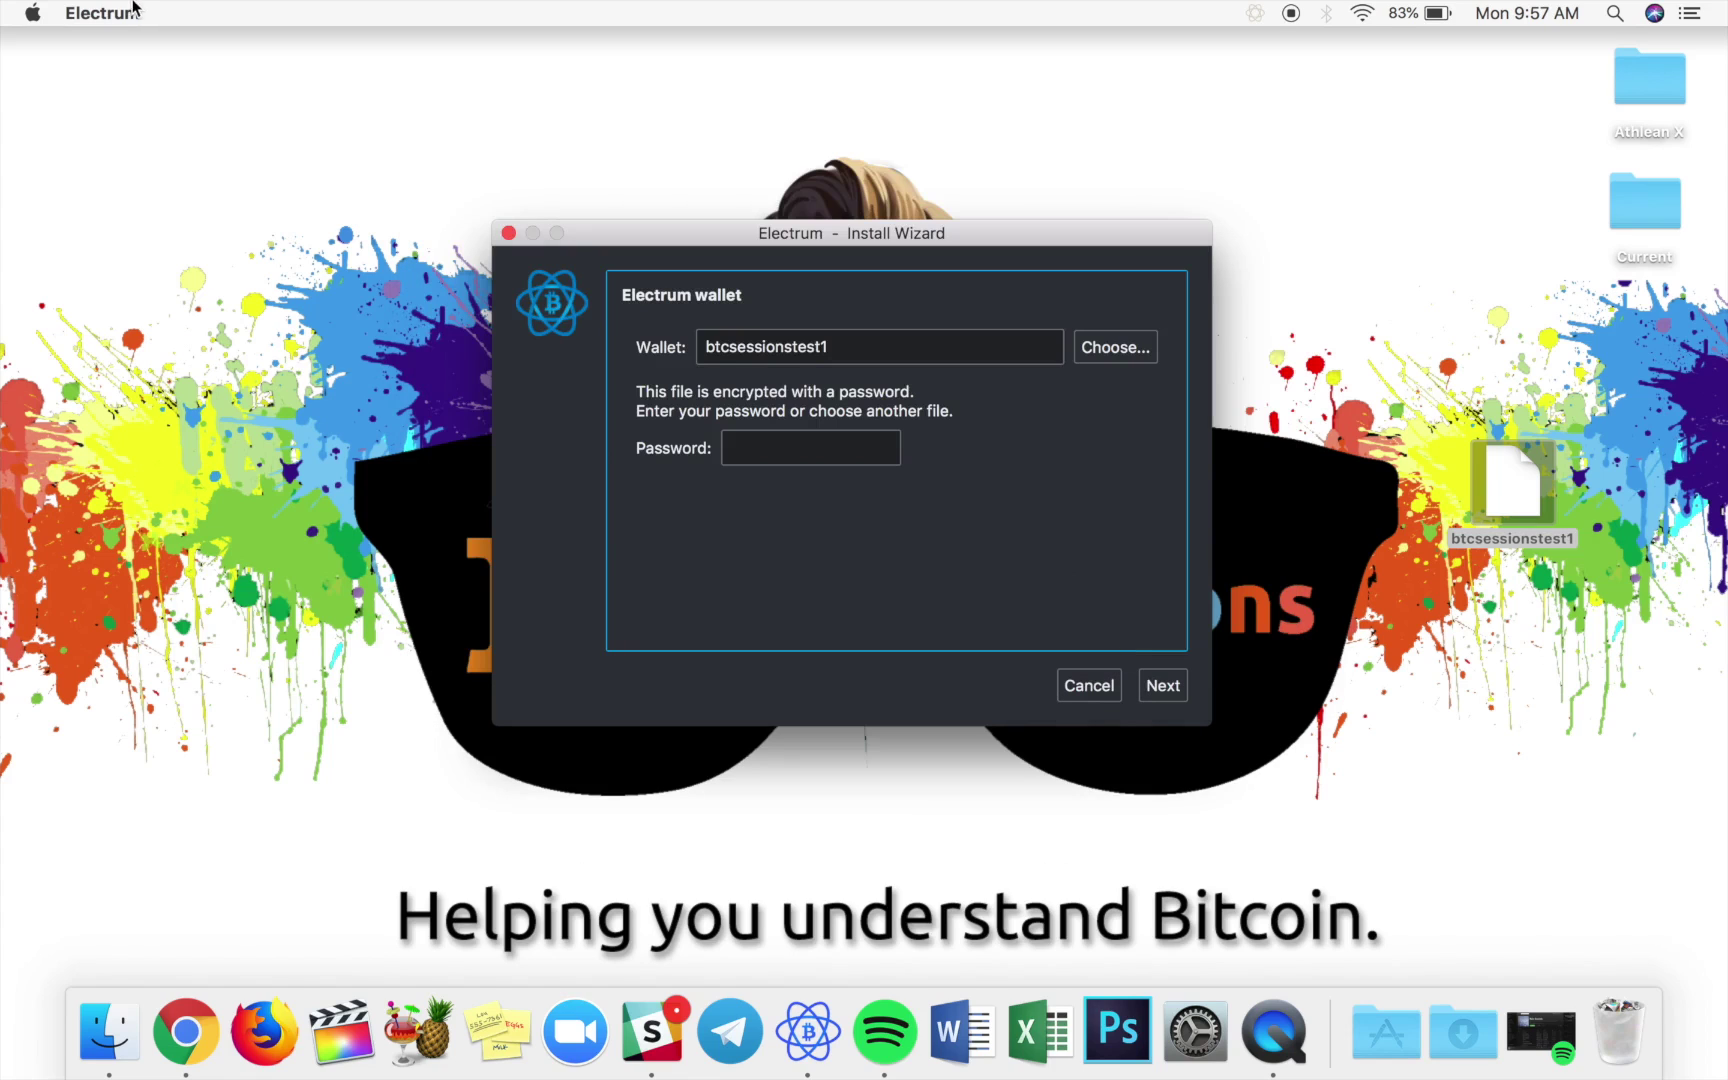
click(124, 10)
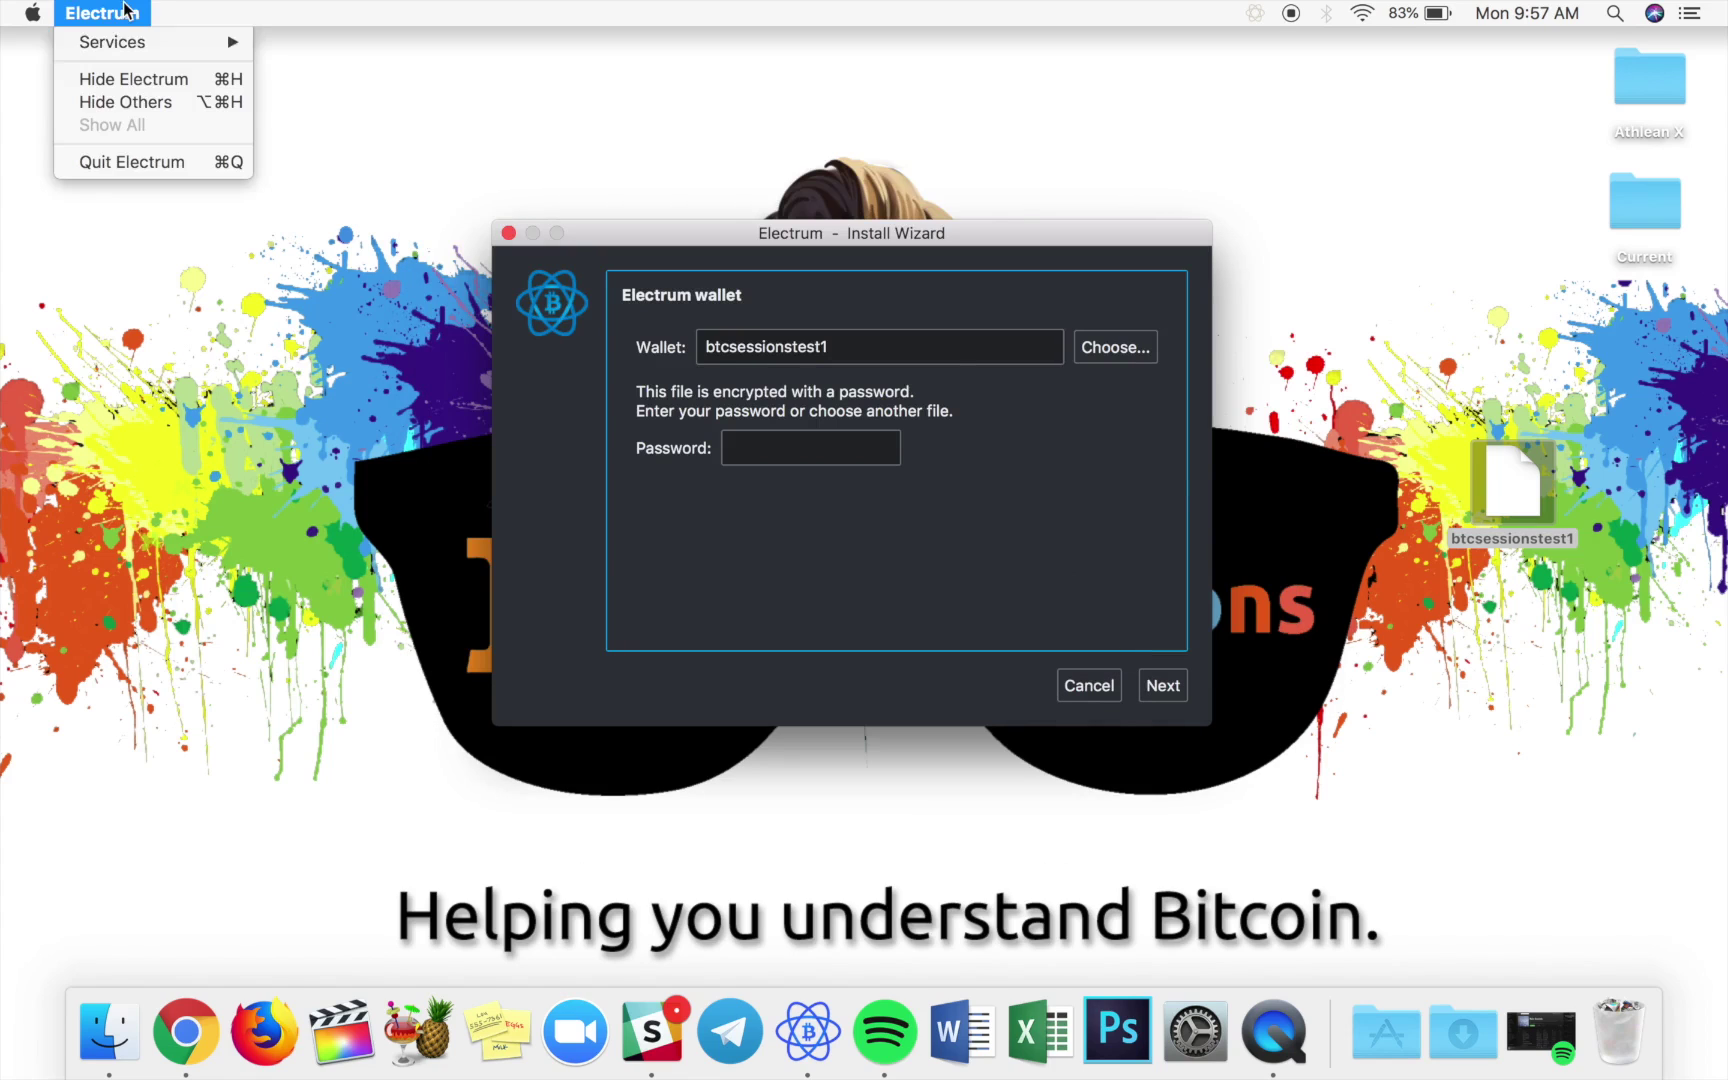
click(152, 162)
Move btcsessionstest1 to the Trash and permanently empty the Trash
drag(1520, 503, 1627, 1010)
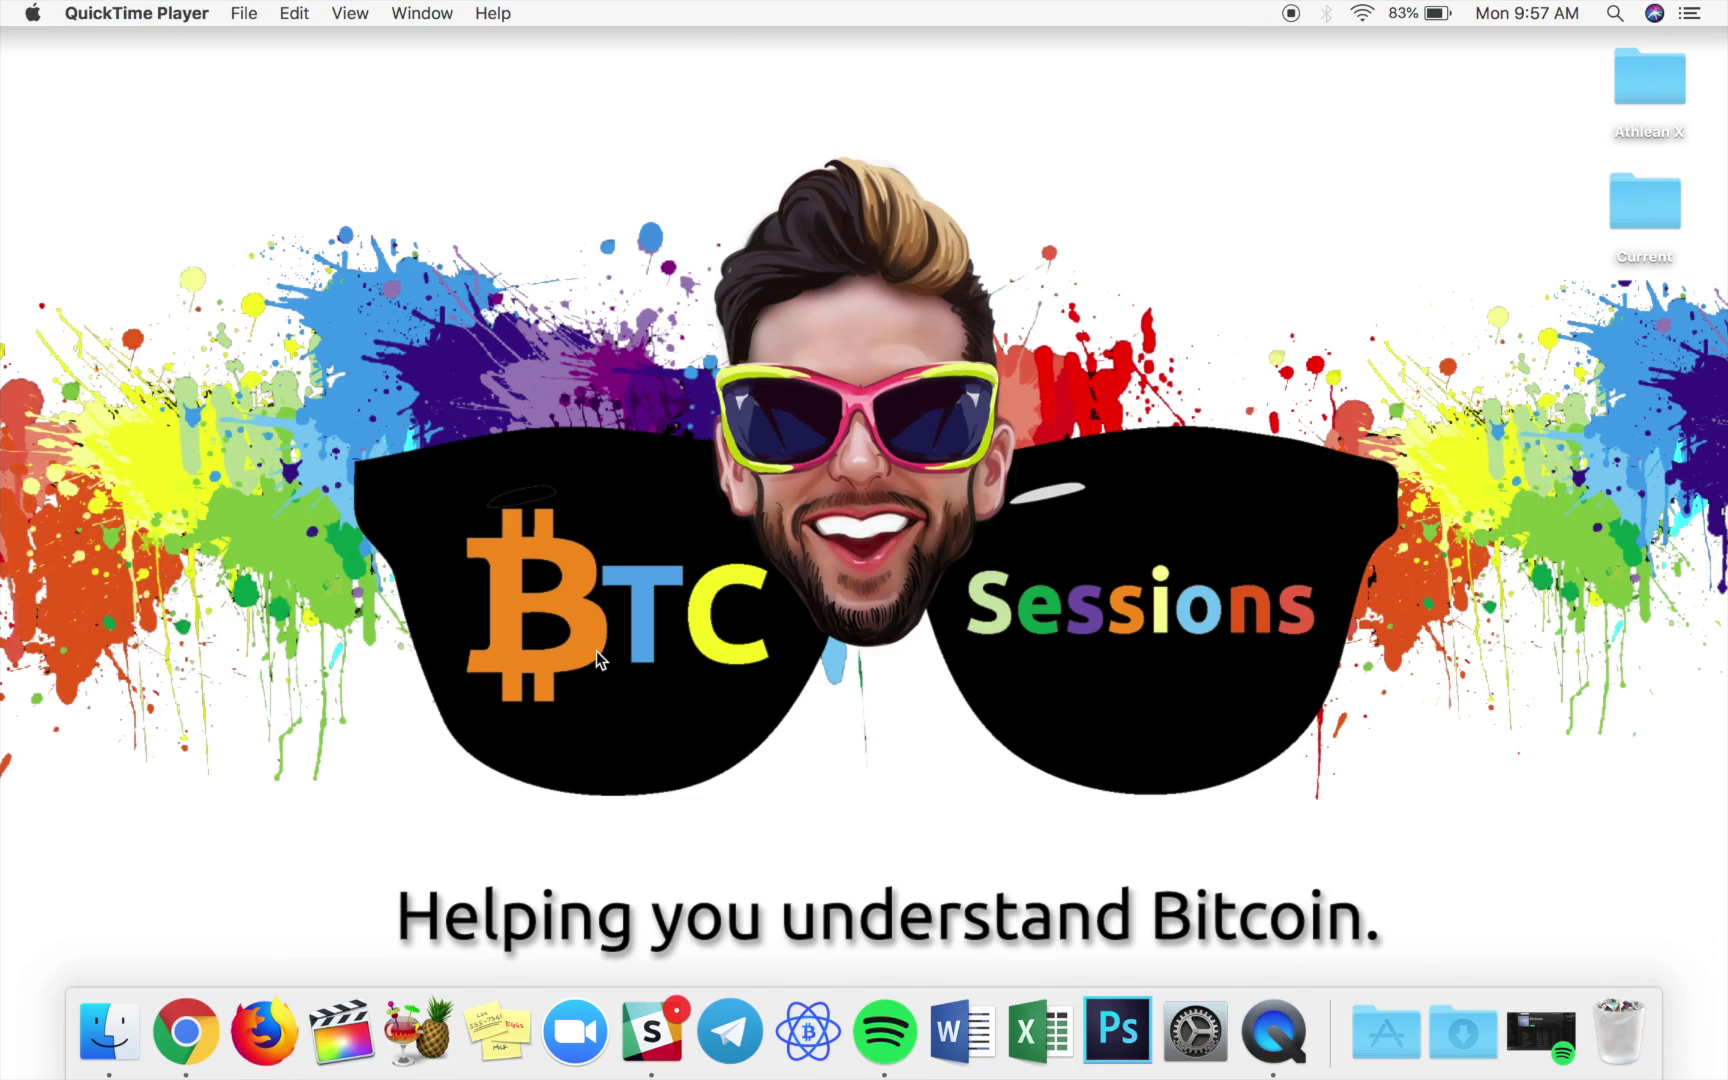
right_click(1598, 1048)
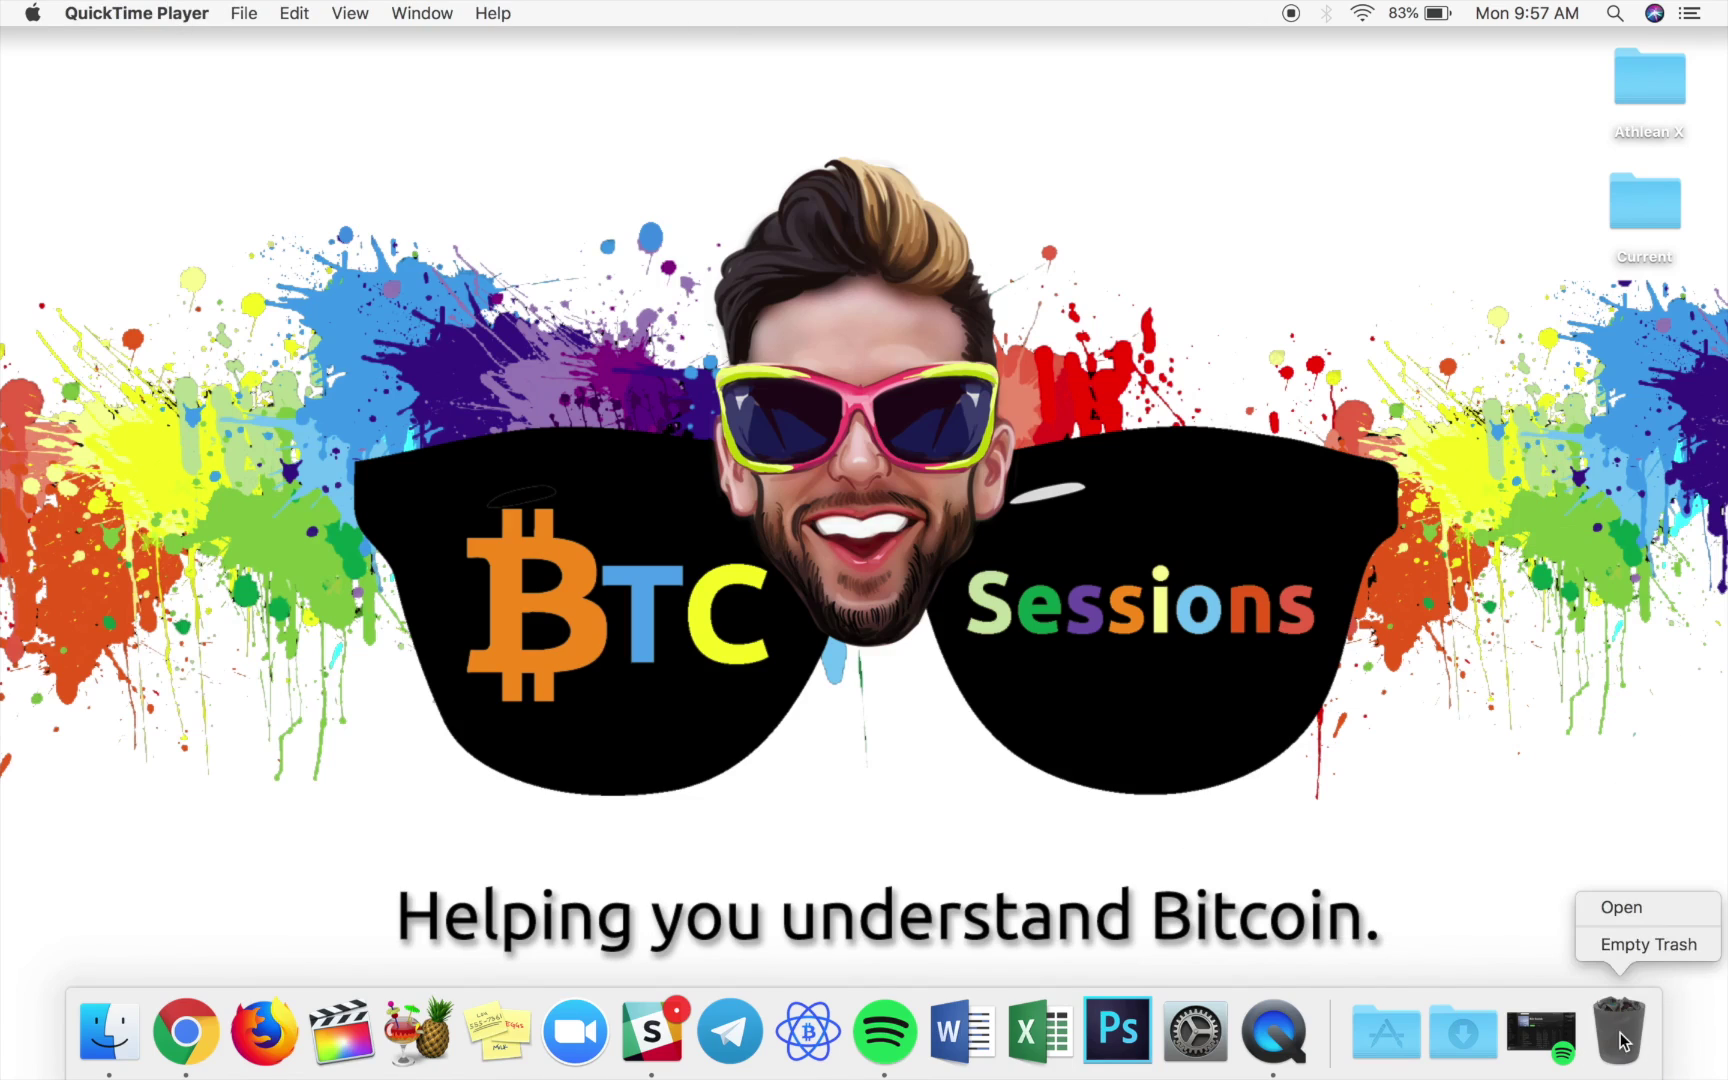
click(1641, 950)
key(Return)
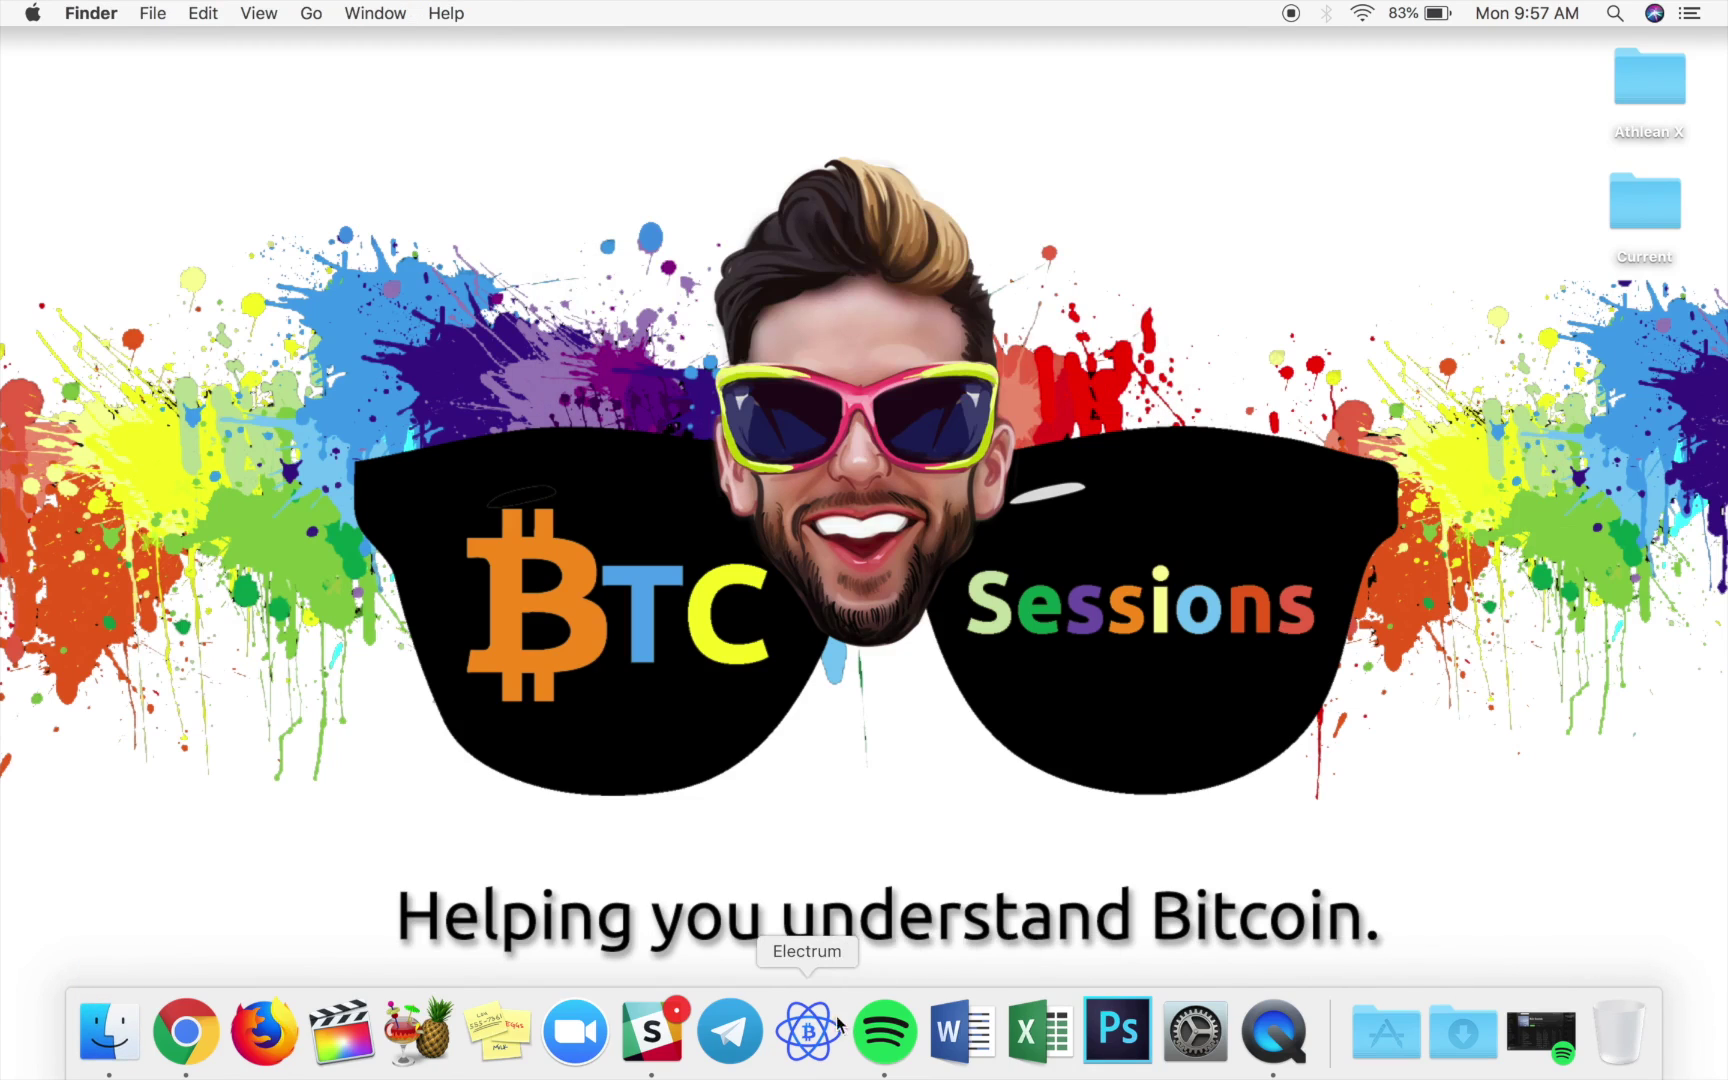
Relaunch Electrum, open btcsessionstest from the wallets folder, and unlock it with its password
click(808, 1030)
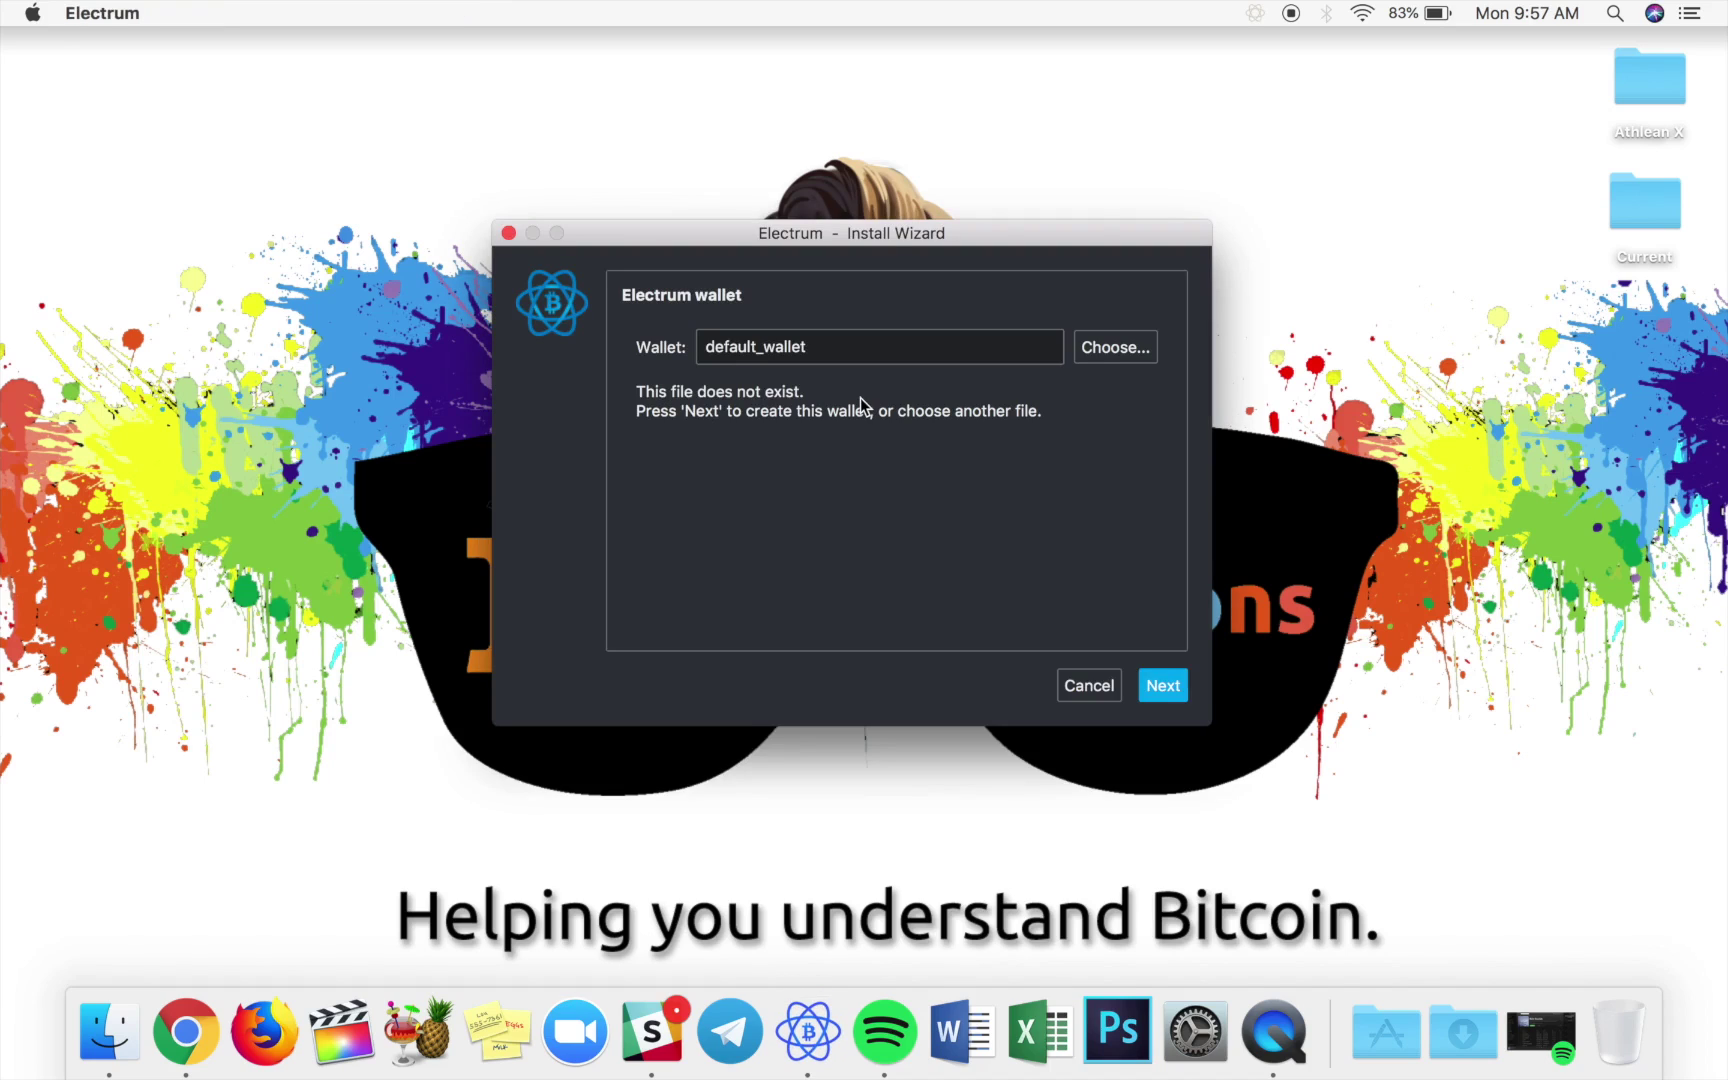
click(1098, 350)
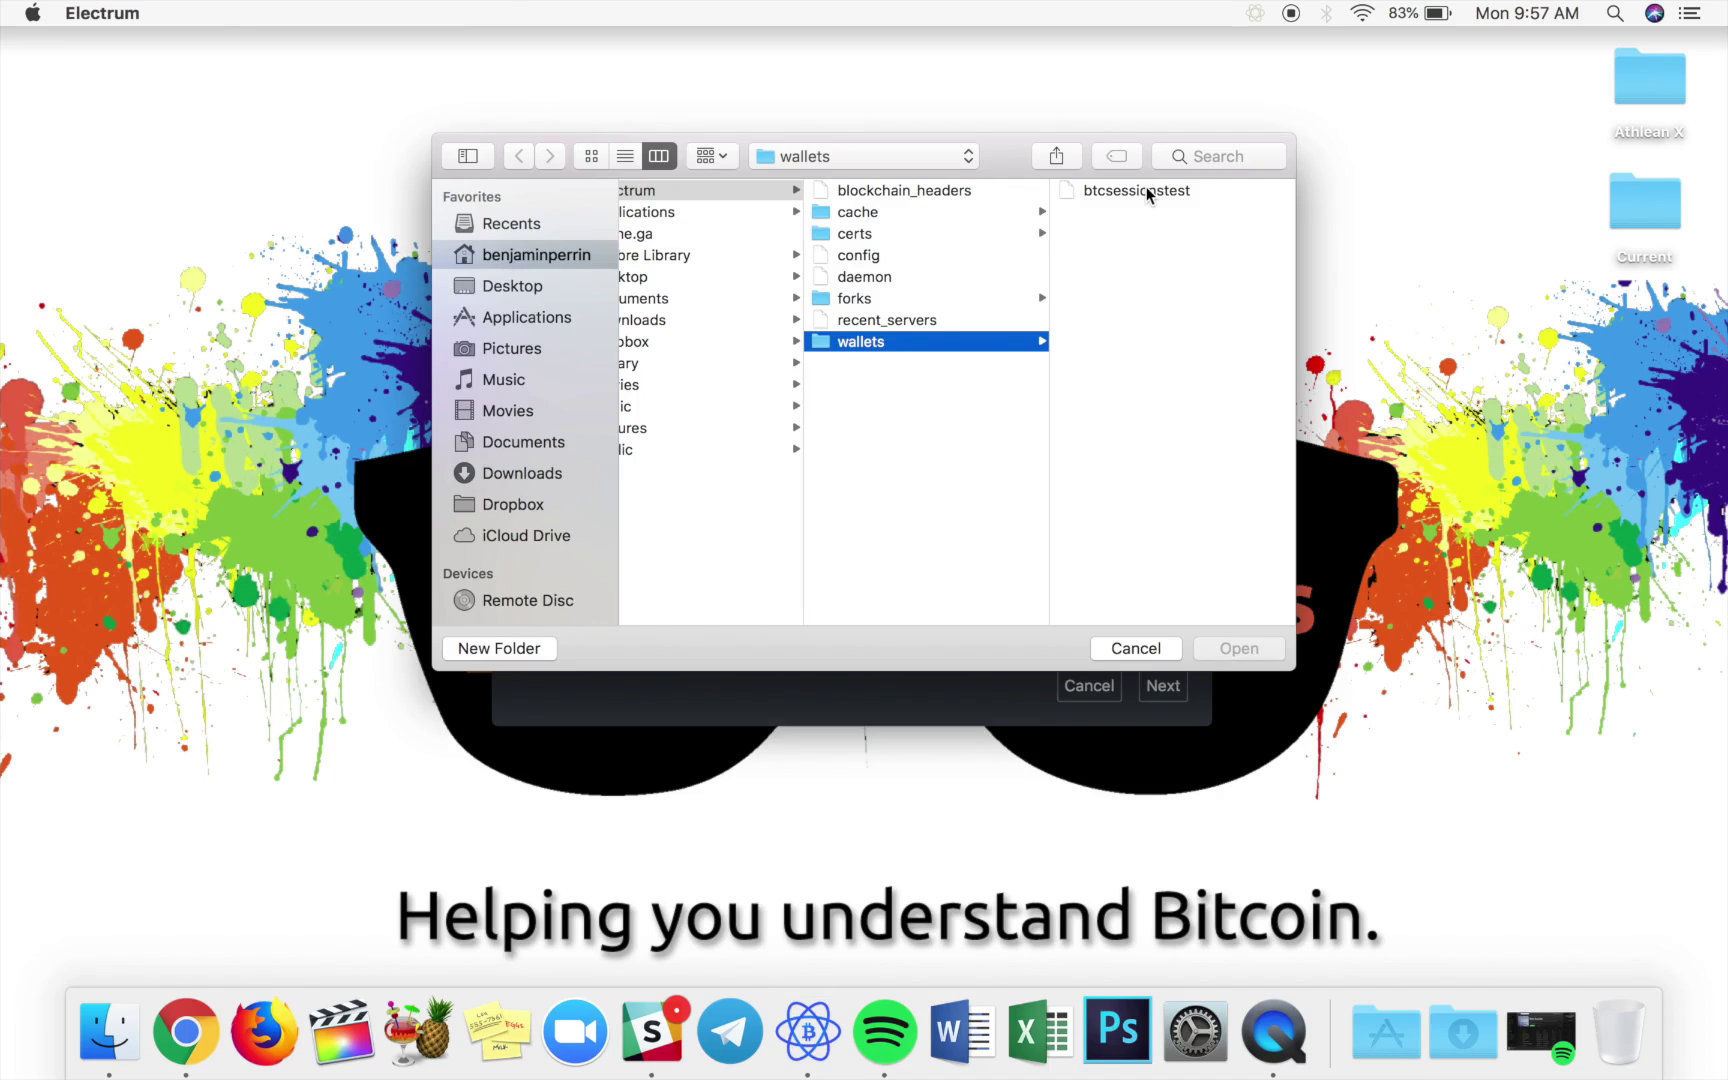
scroll(856, 398, left, 3)
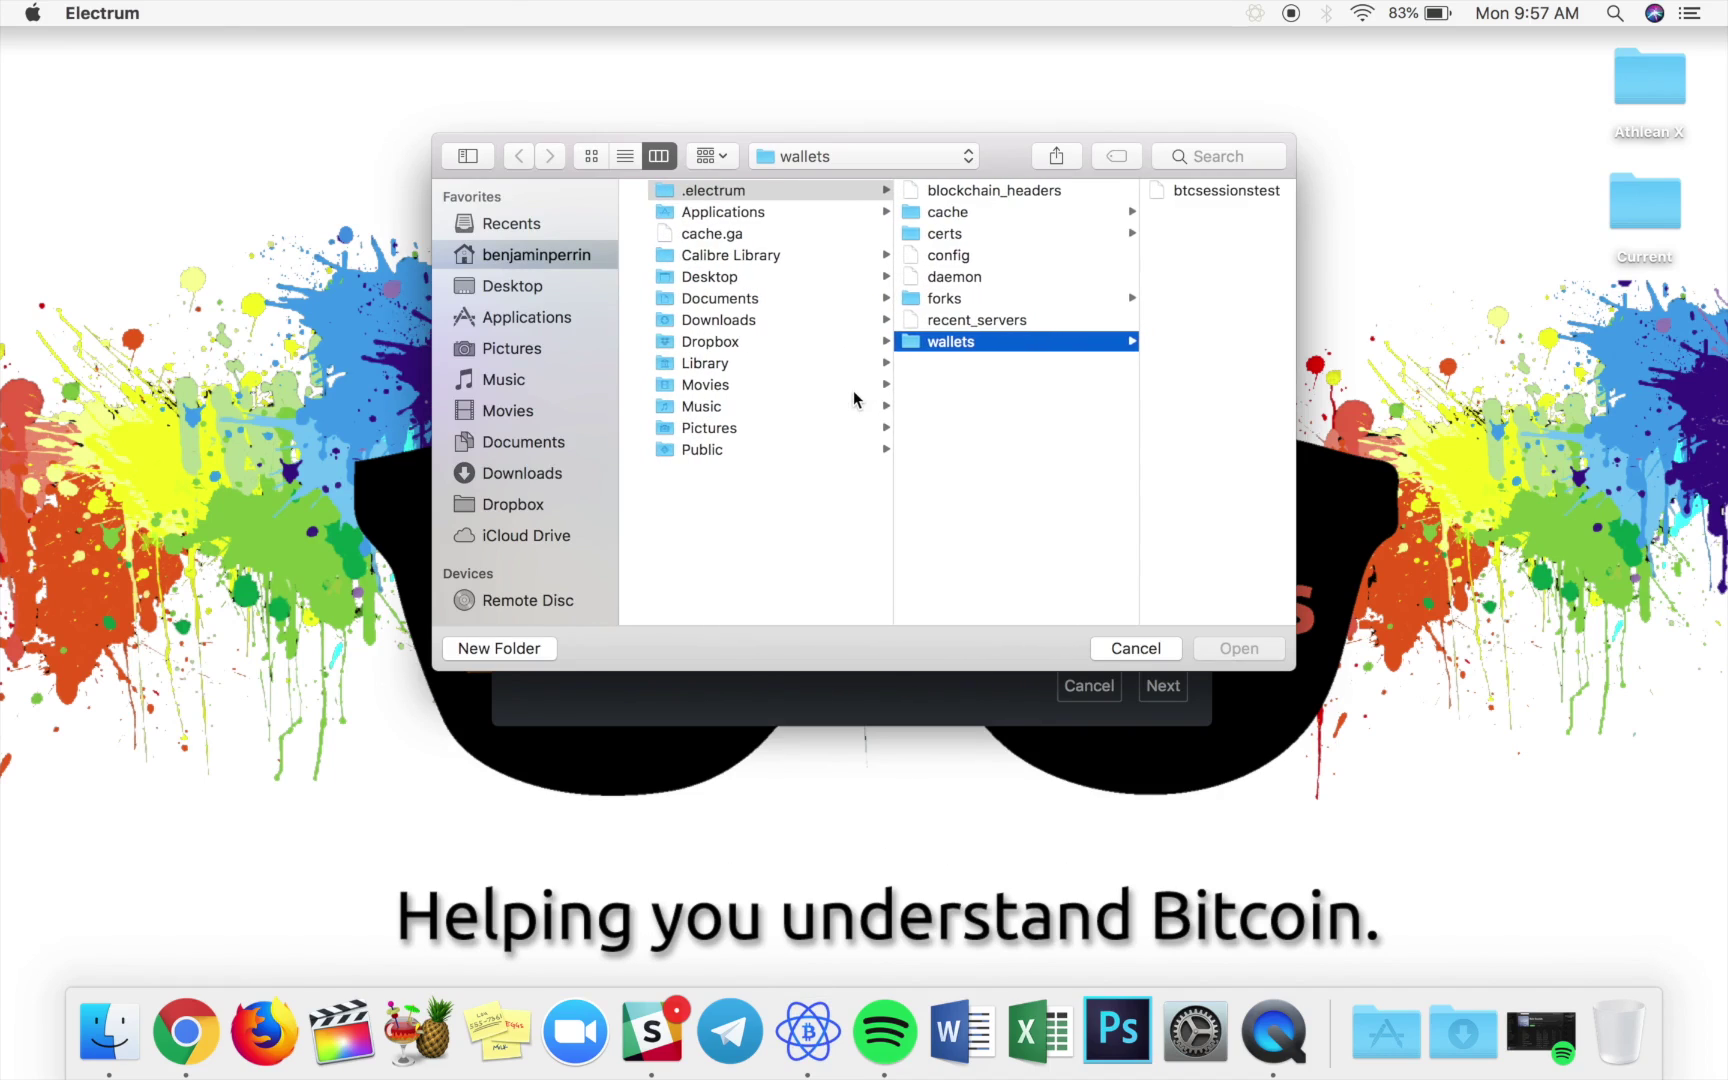
scroll(860, 396, right, 2)
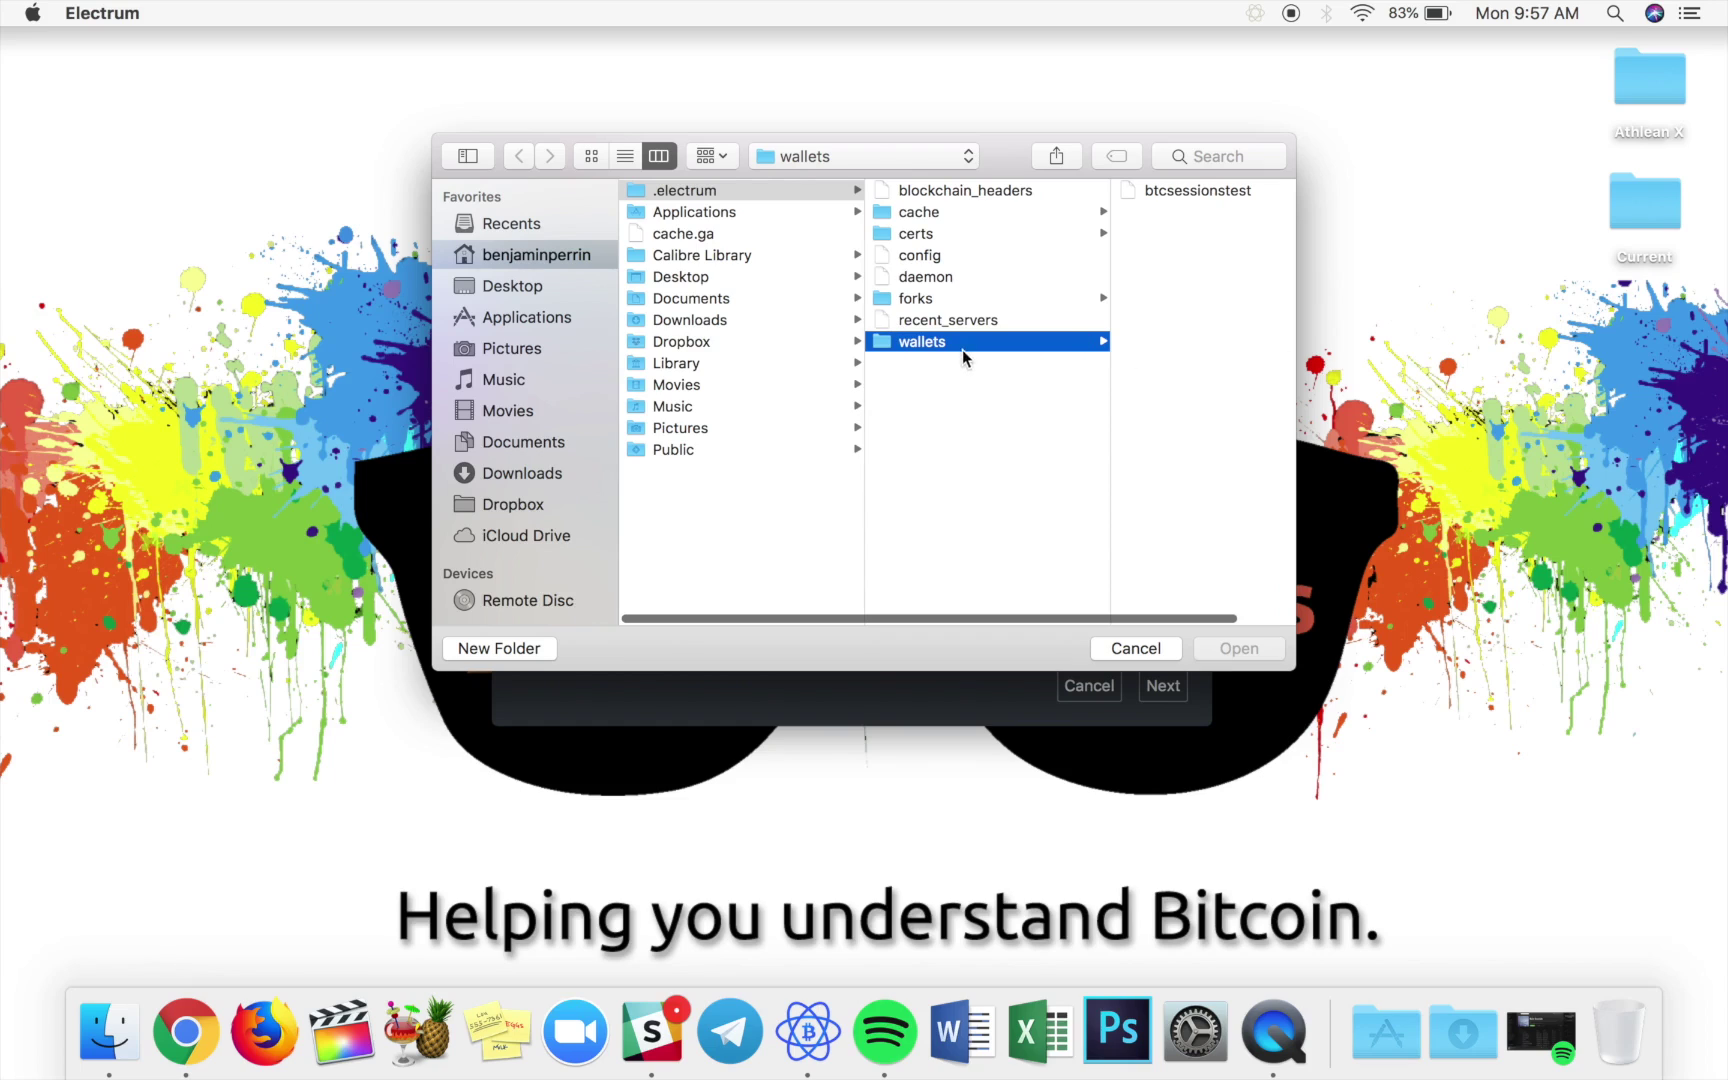
click(1230, 191)
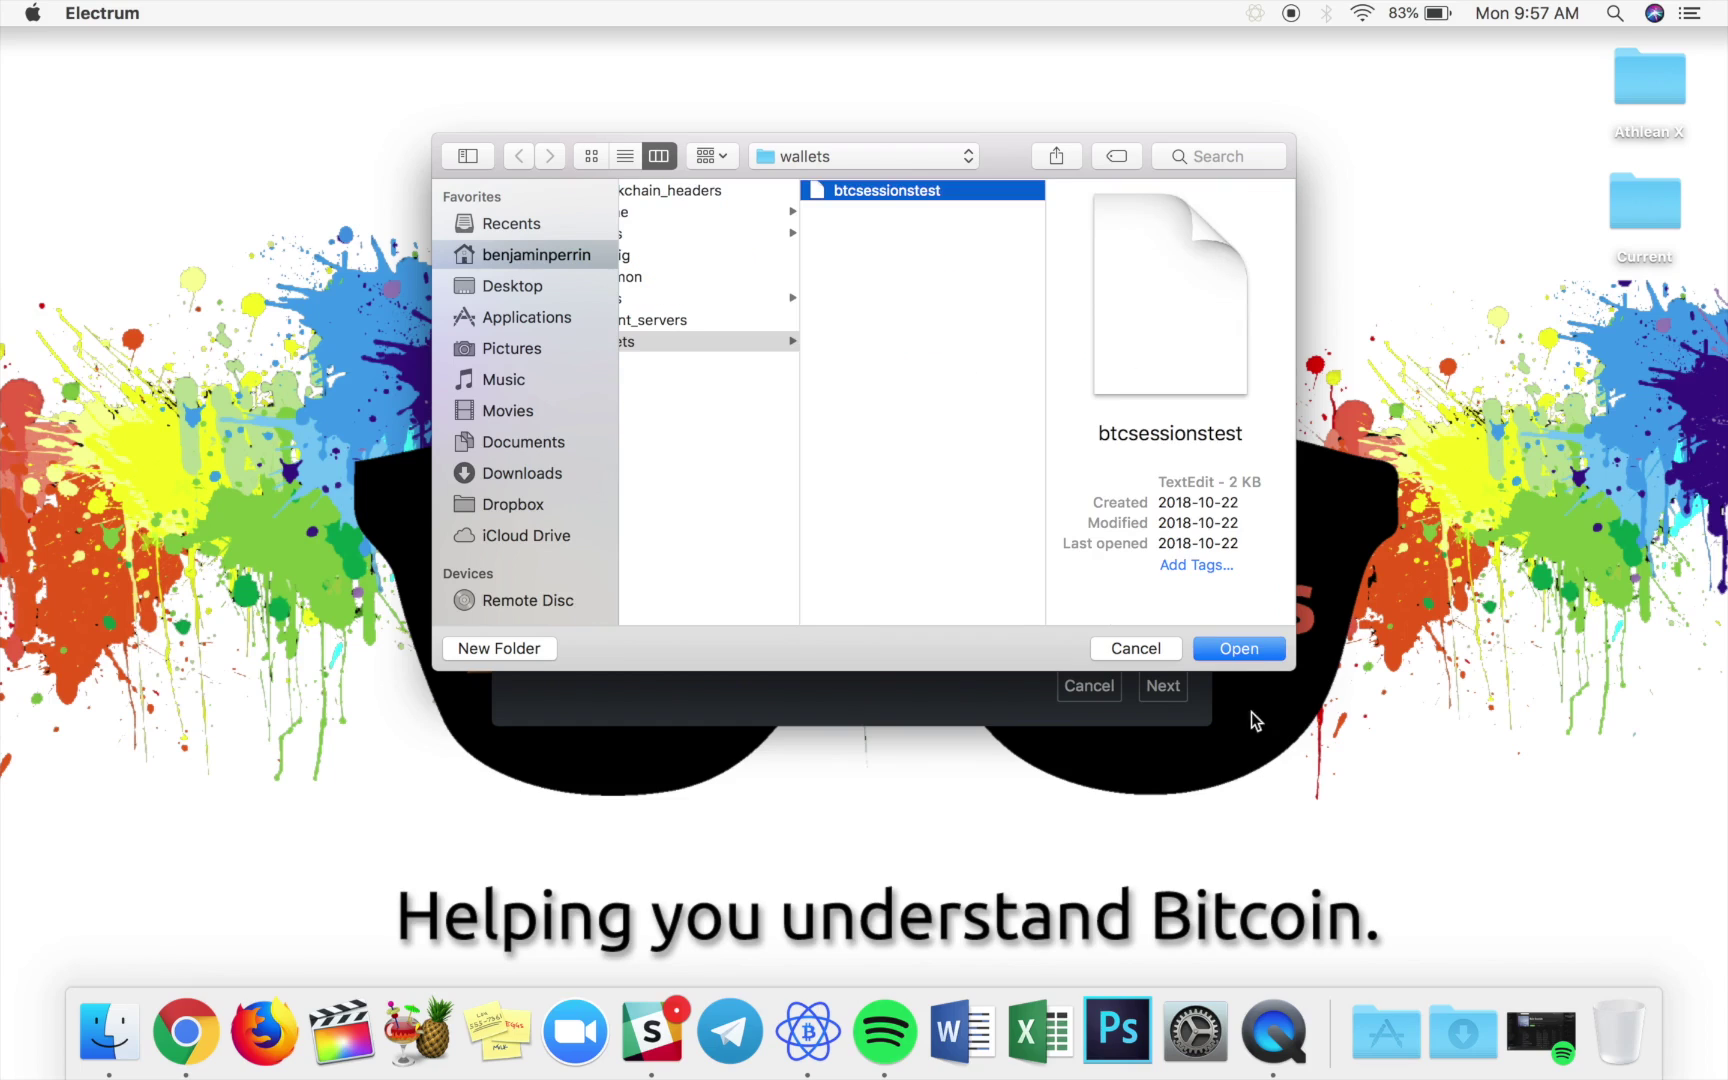
click(1256, 650)
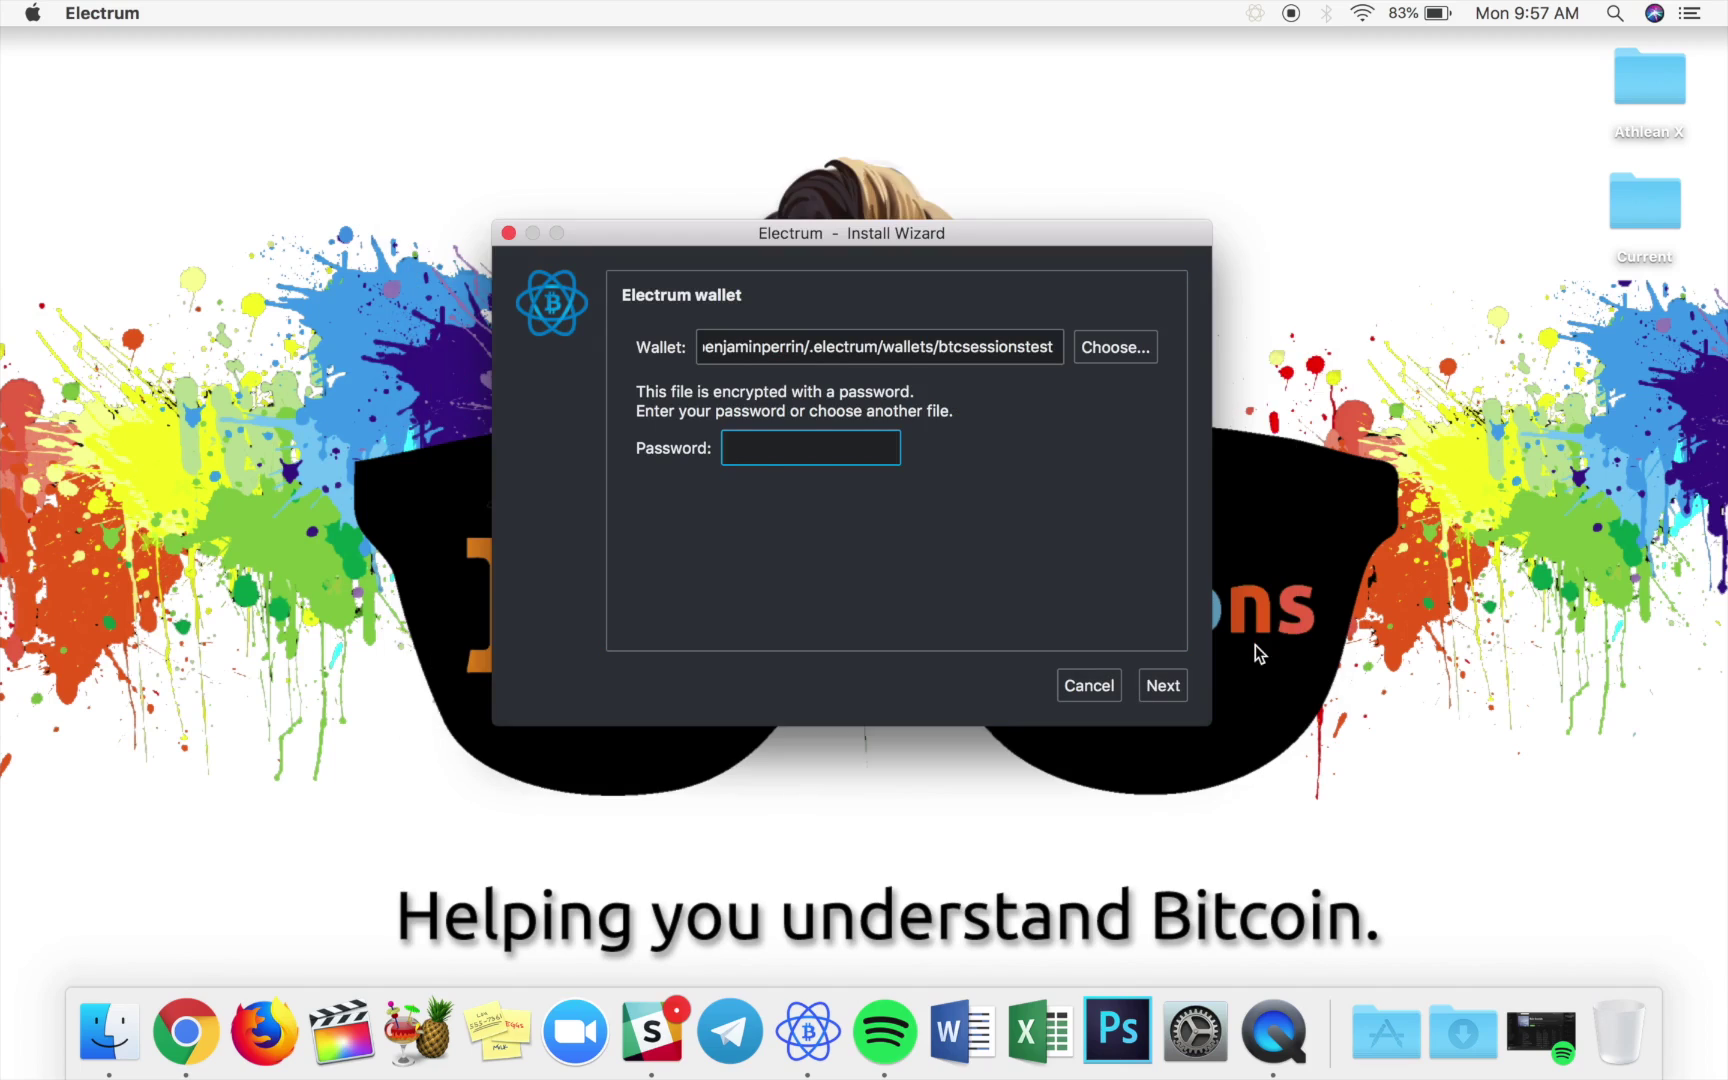
text(***********)
click(1163, 686)
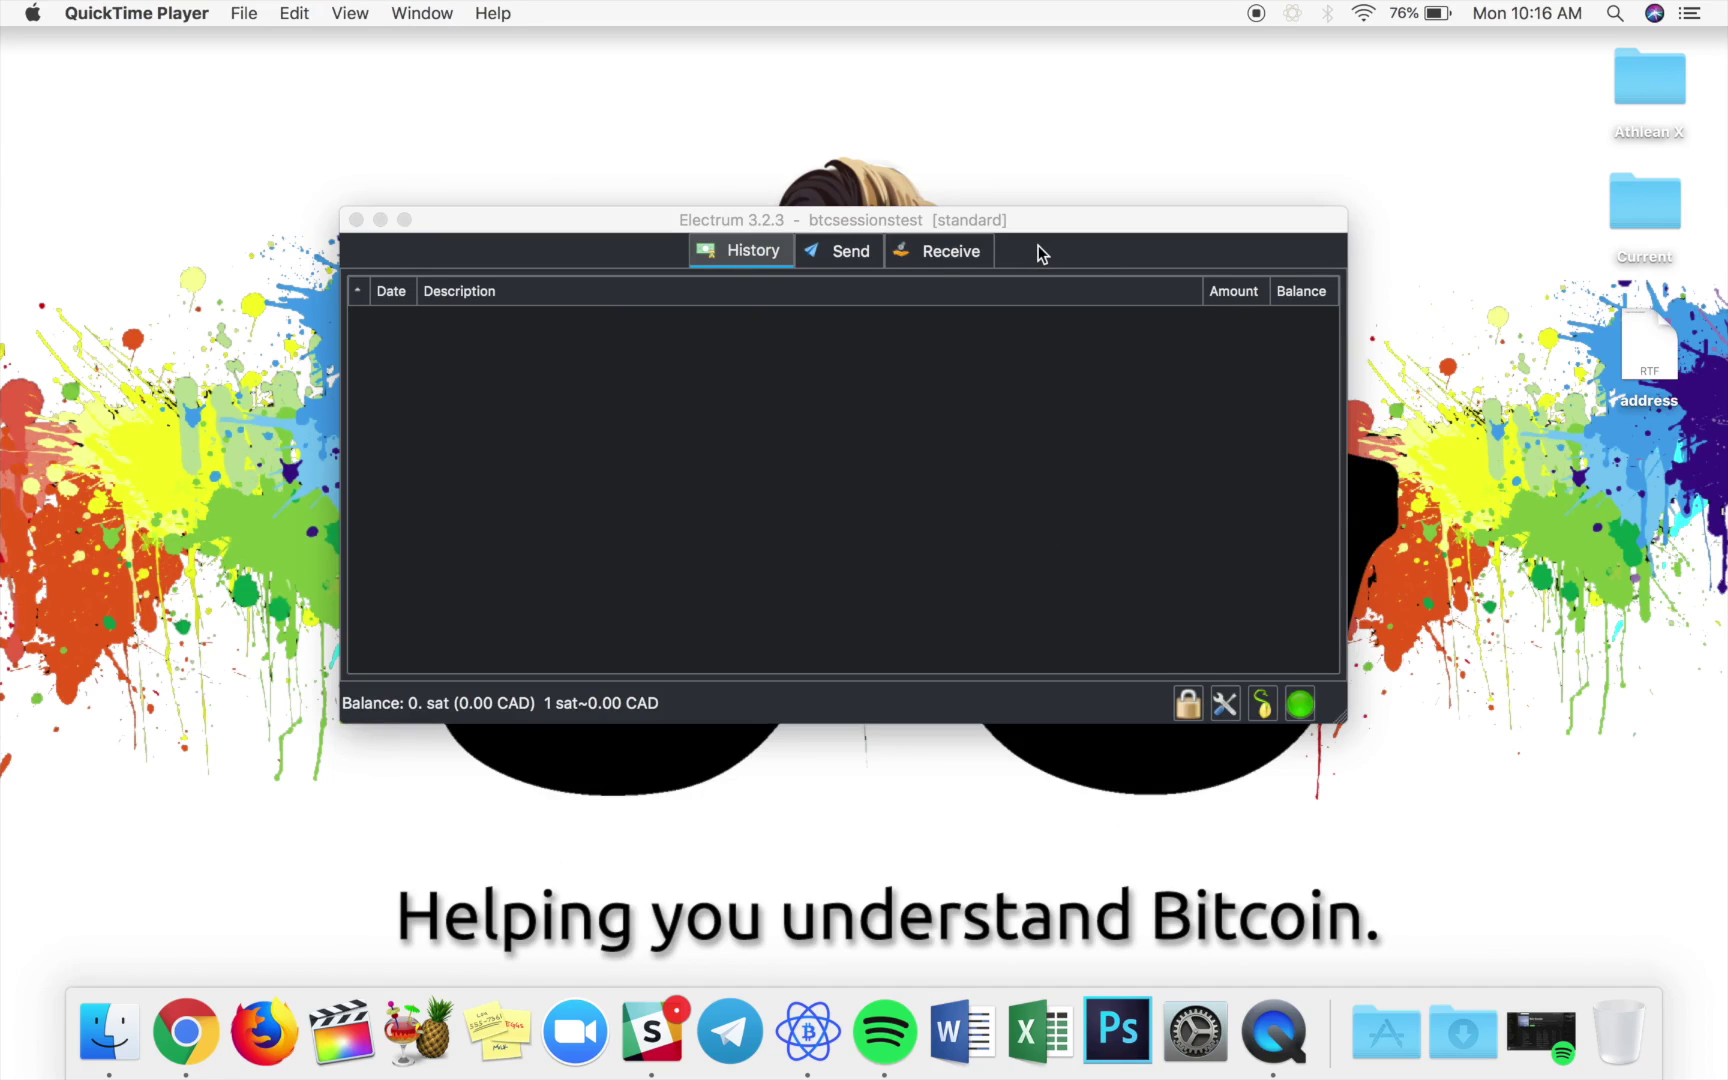
Show the Receive tab and copy the receiving address to the clipboard
click(929, 262)
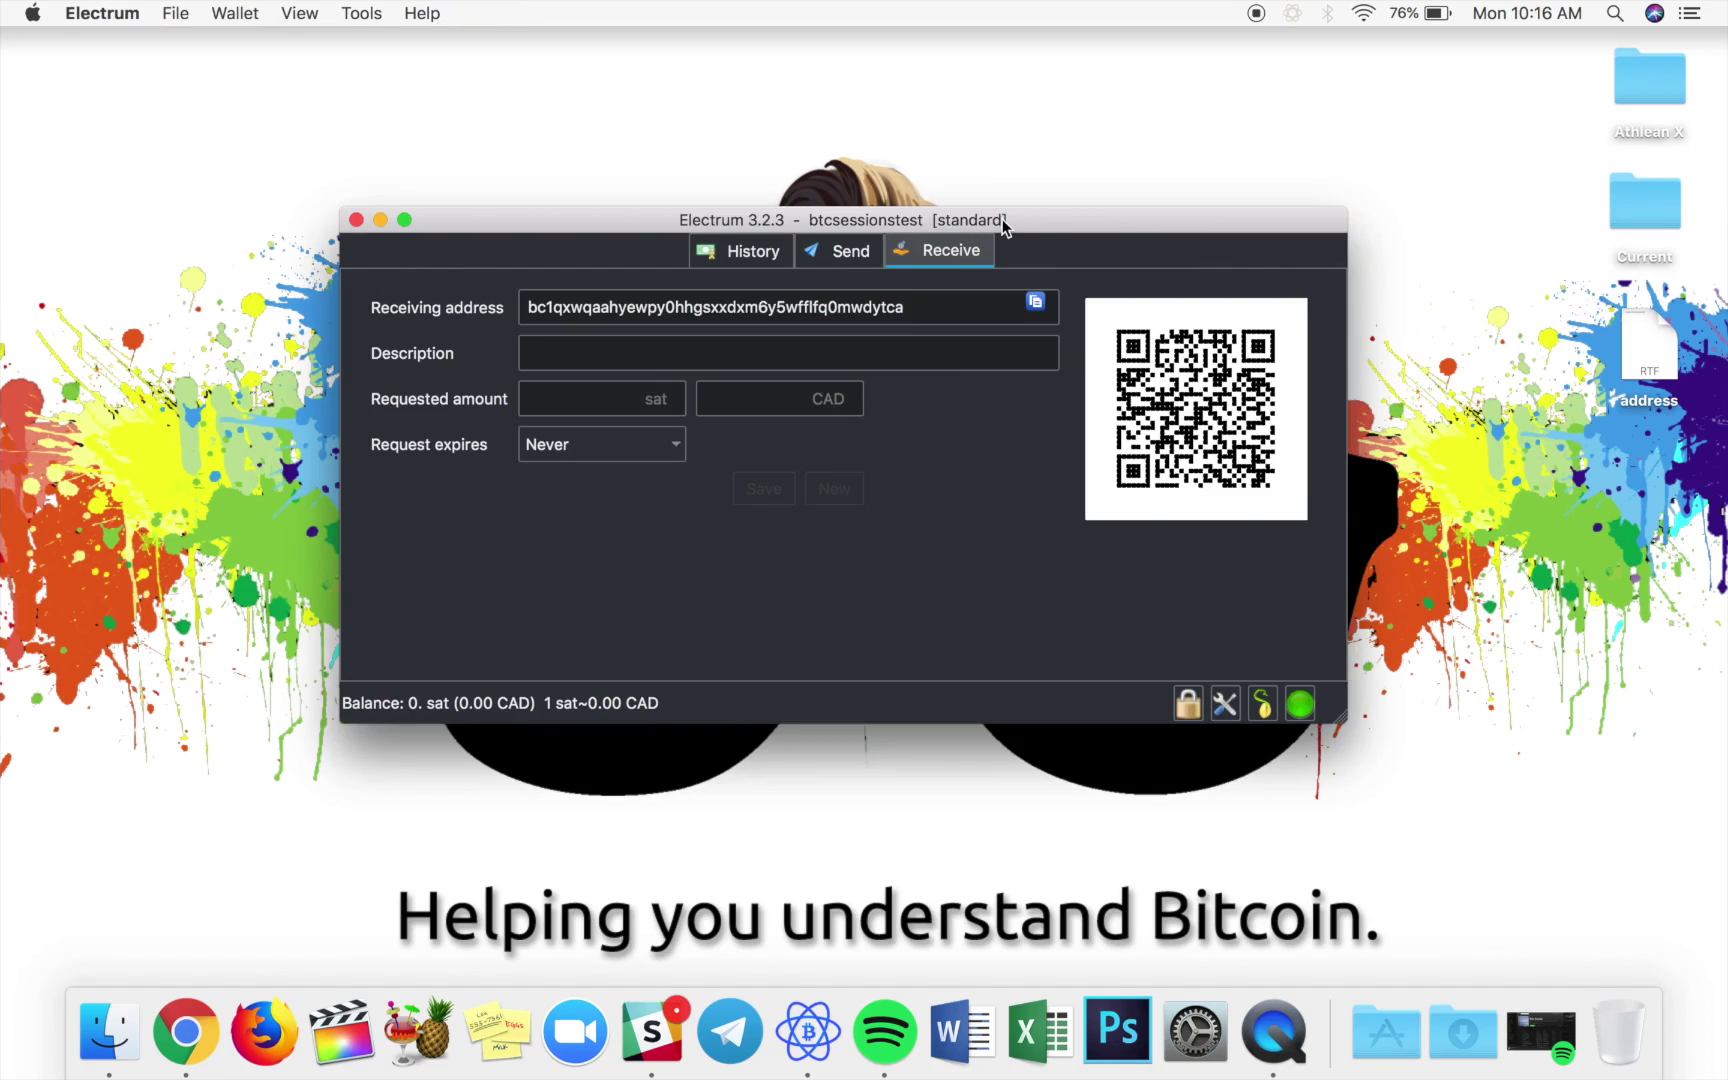
click(540, 307)
click(1036, 303)
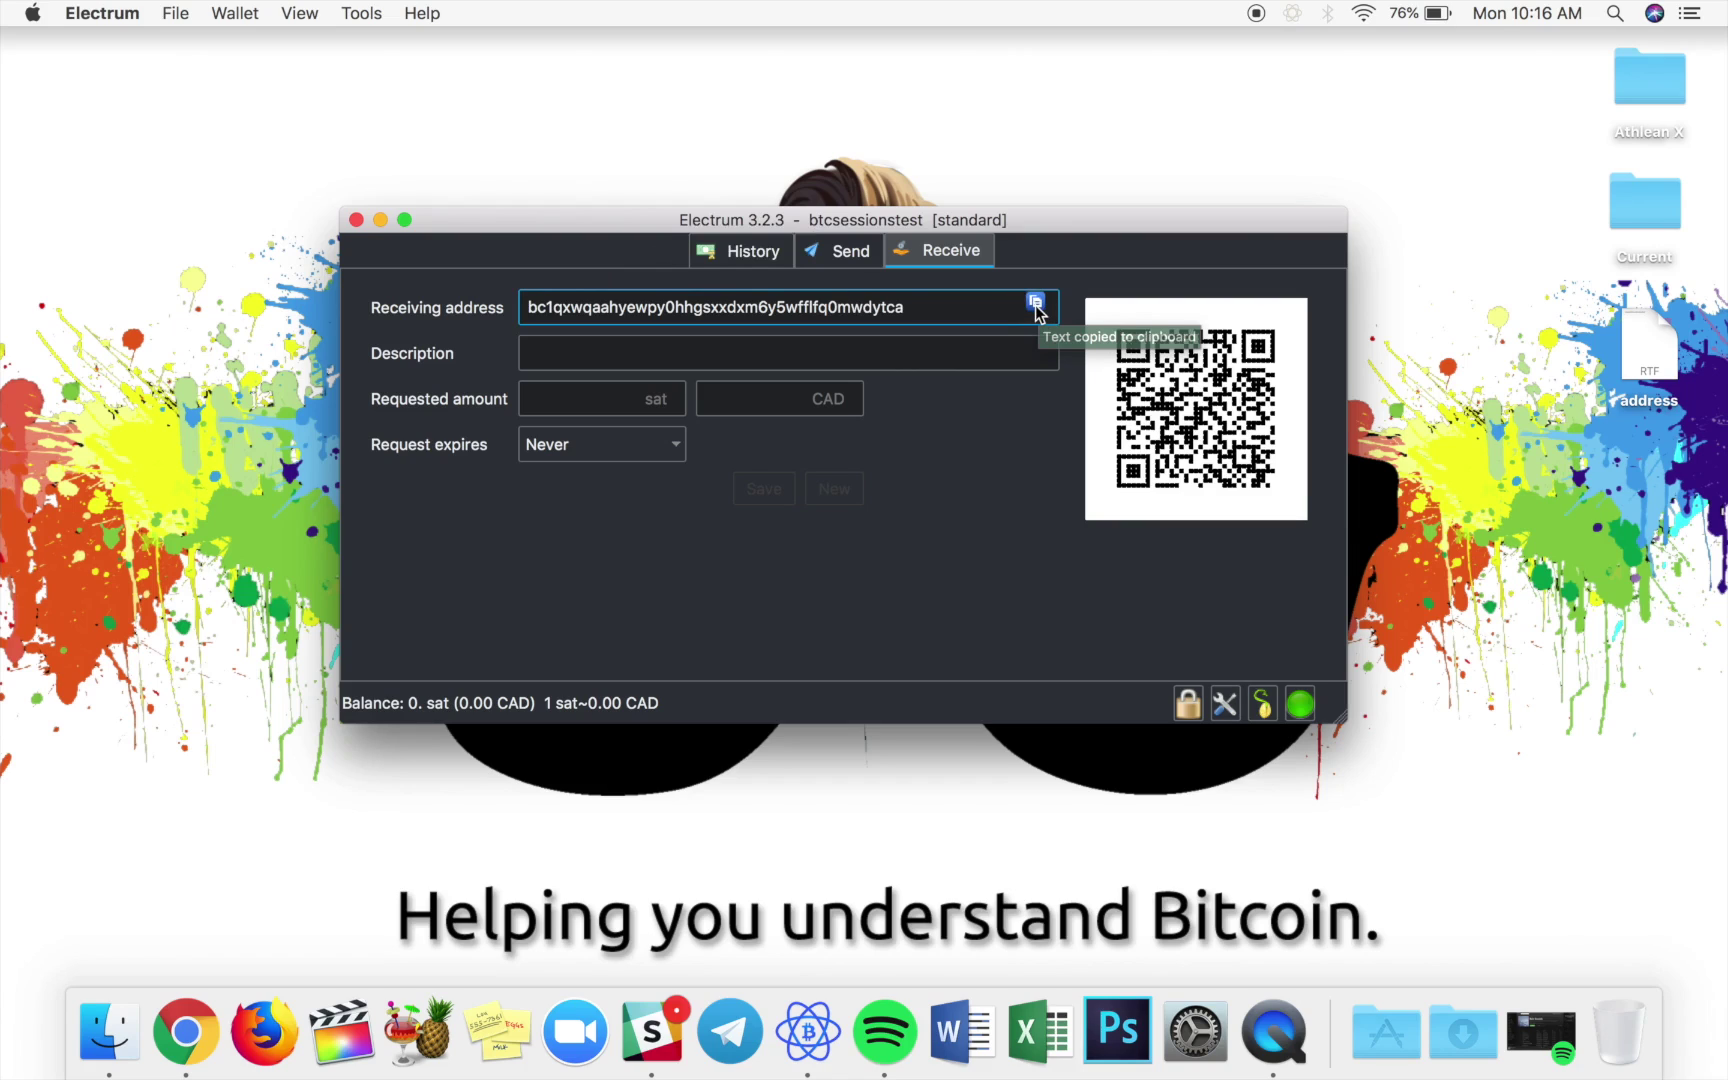
Paste the address into Description, then clear Description again
click(778, 358)
right_click(663, 359)
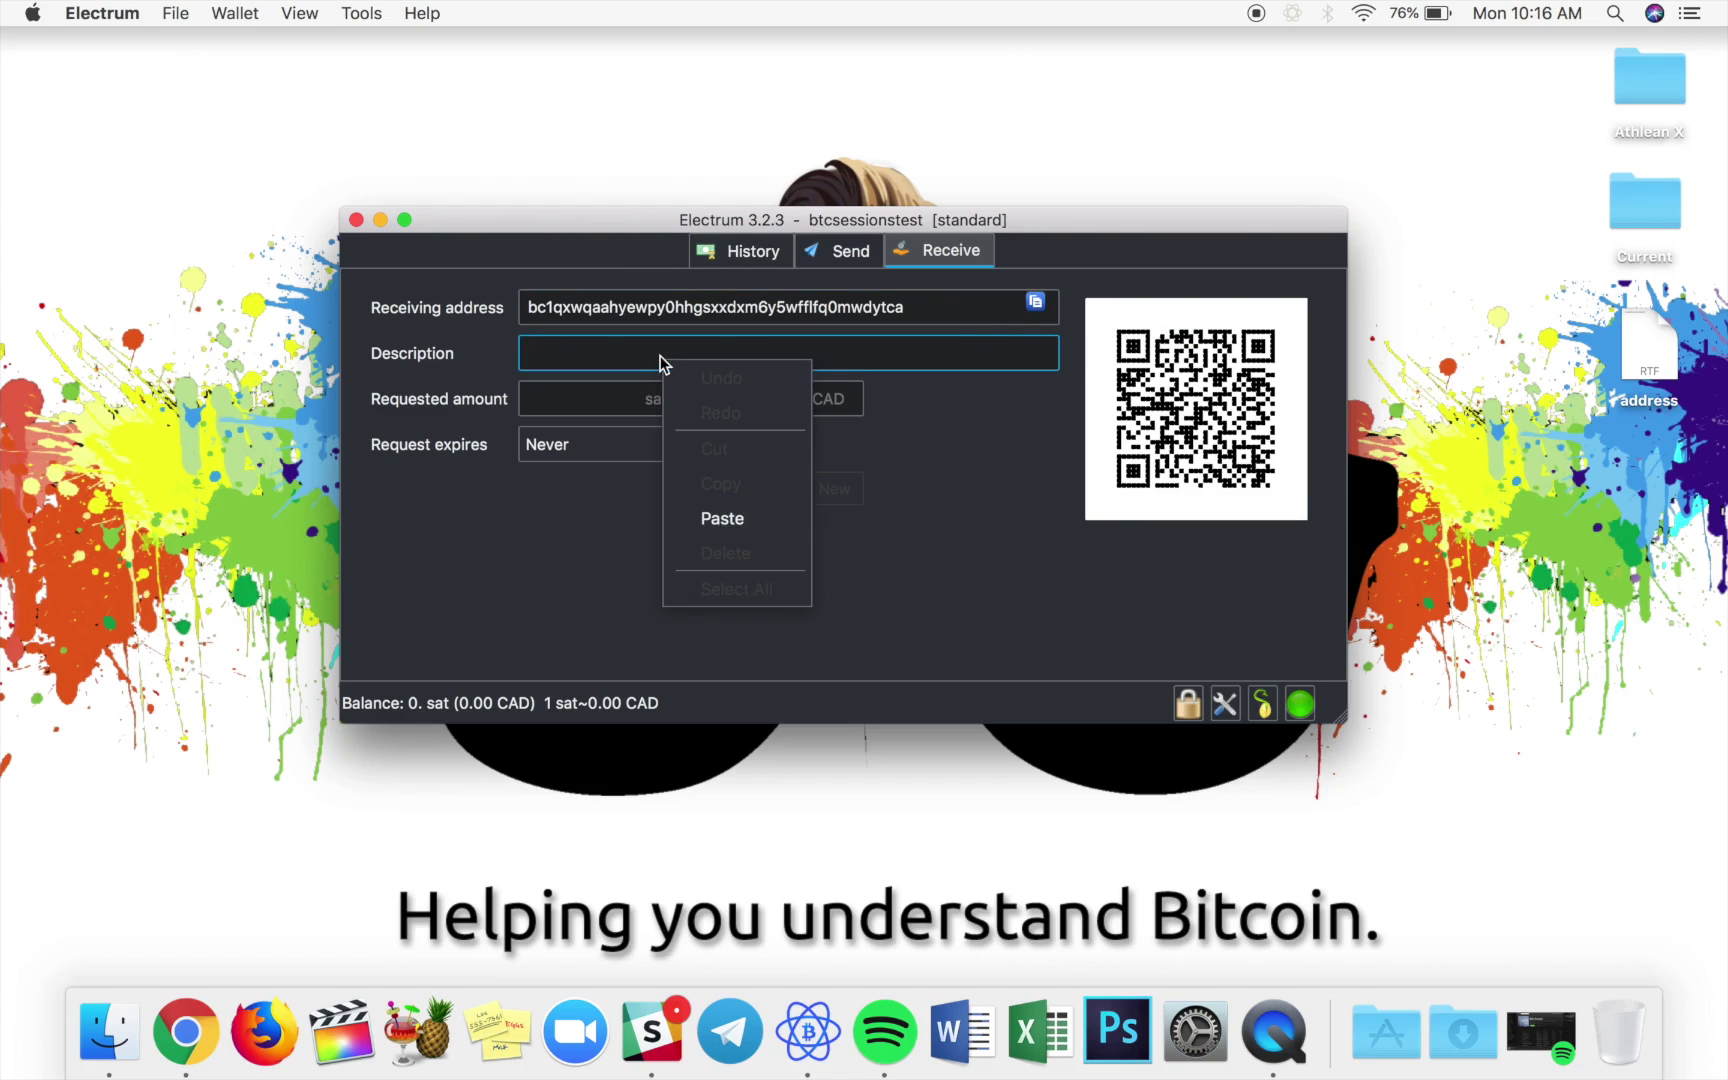
click(737, 519)
double_click(622, 359)
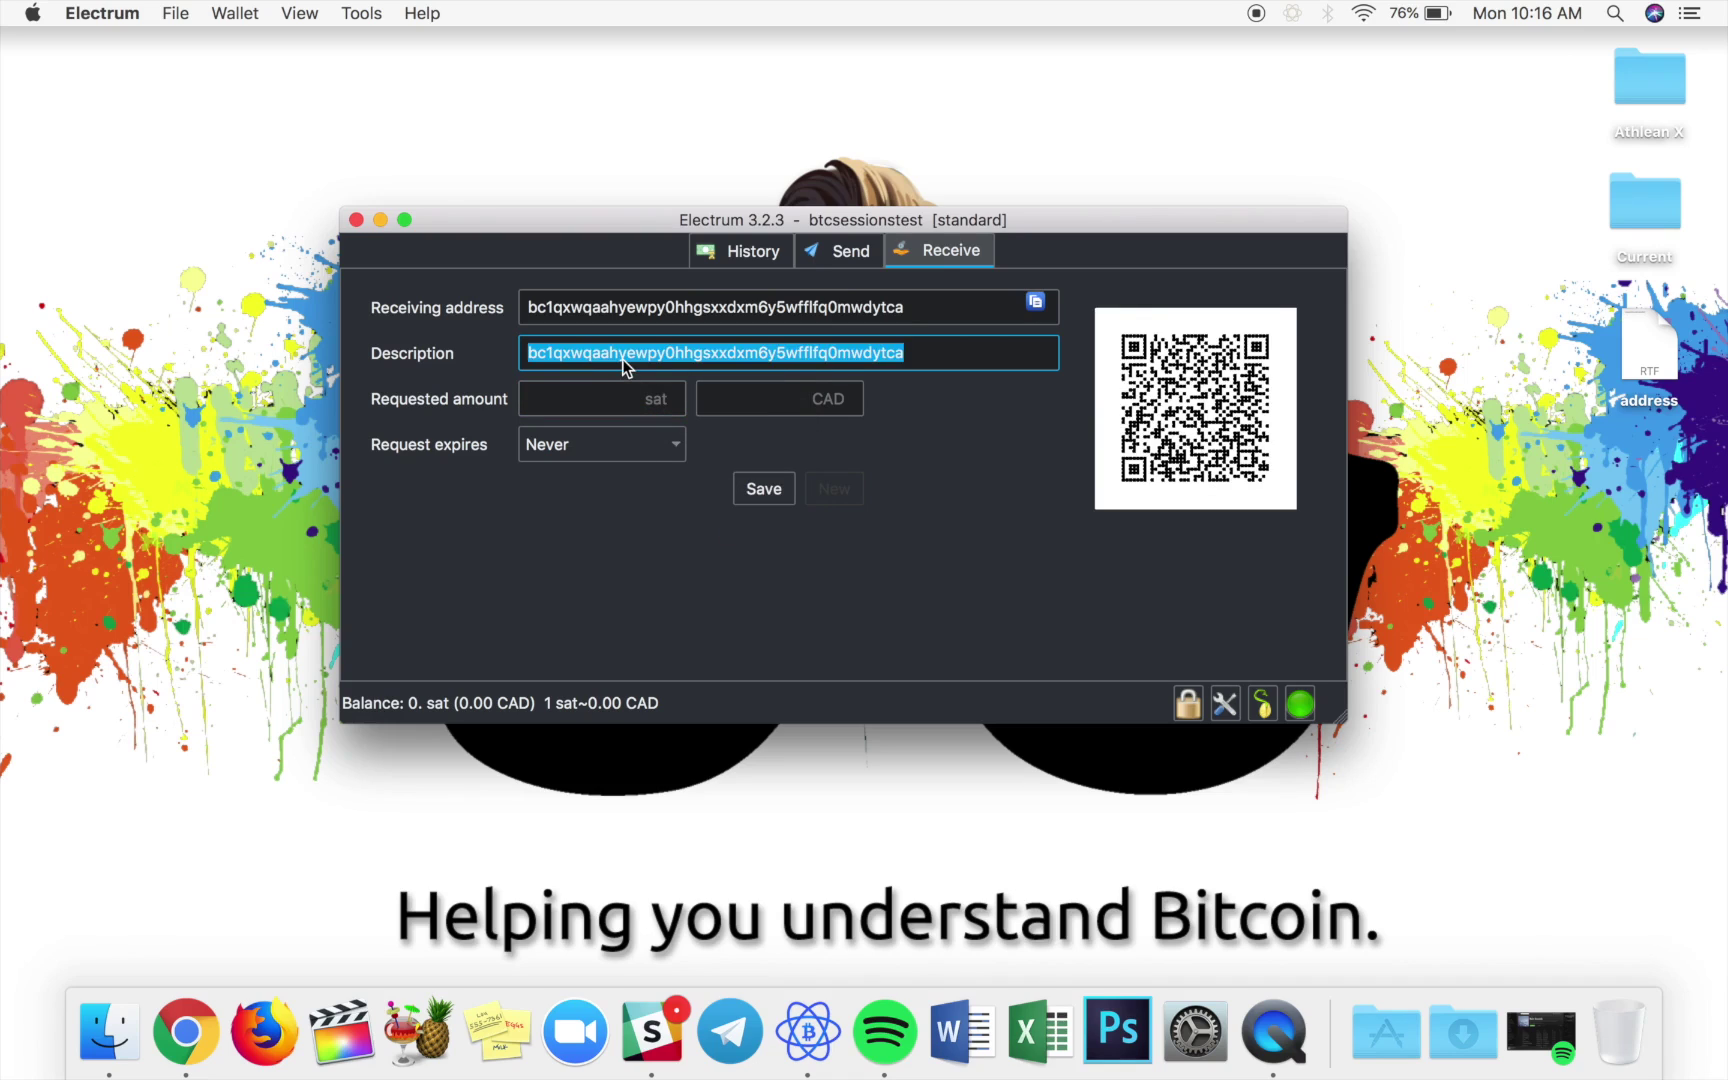
key(BackSpace)
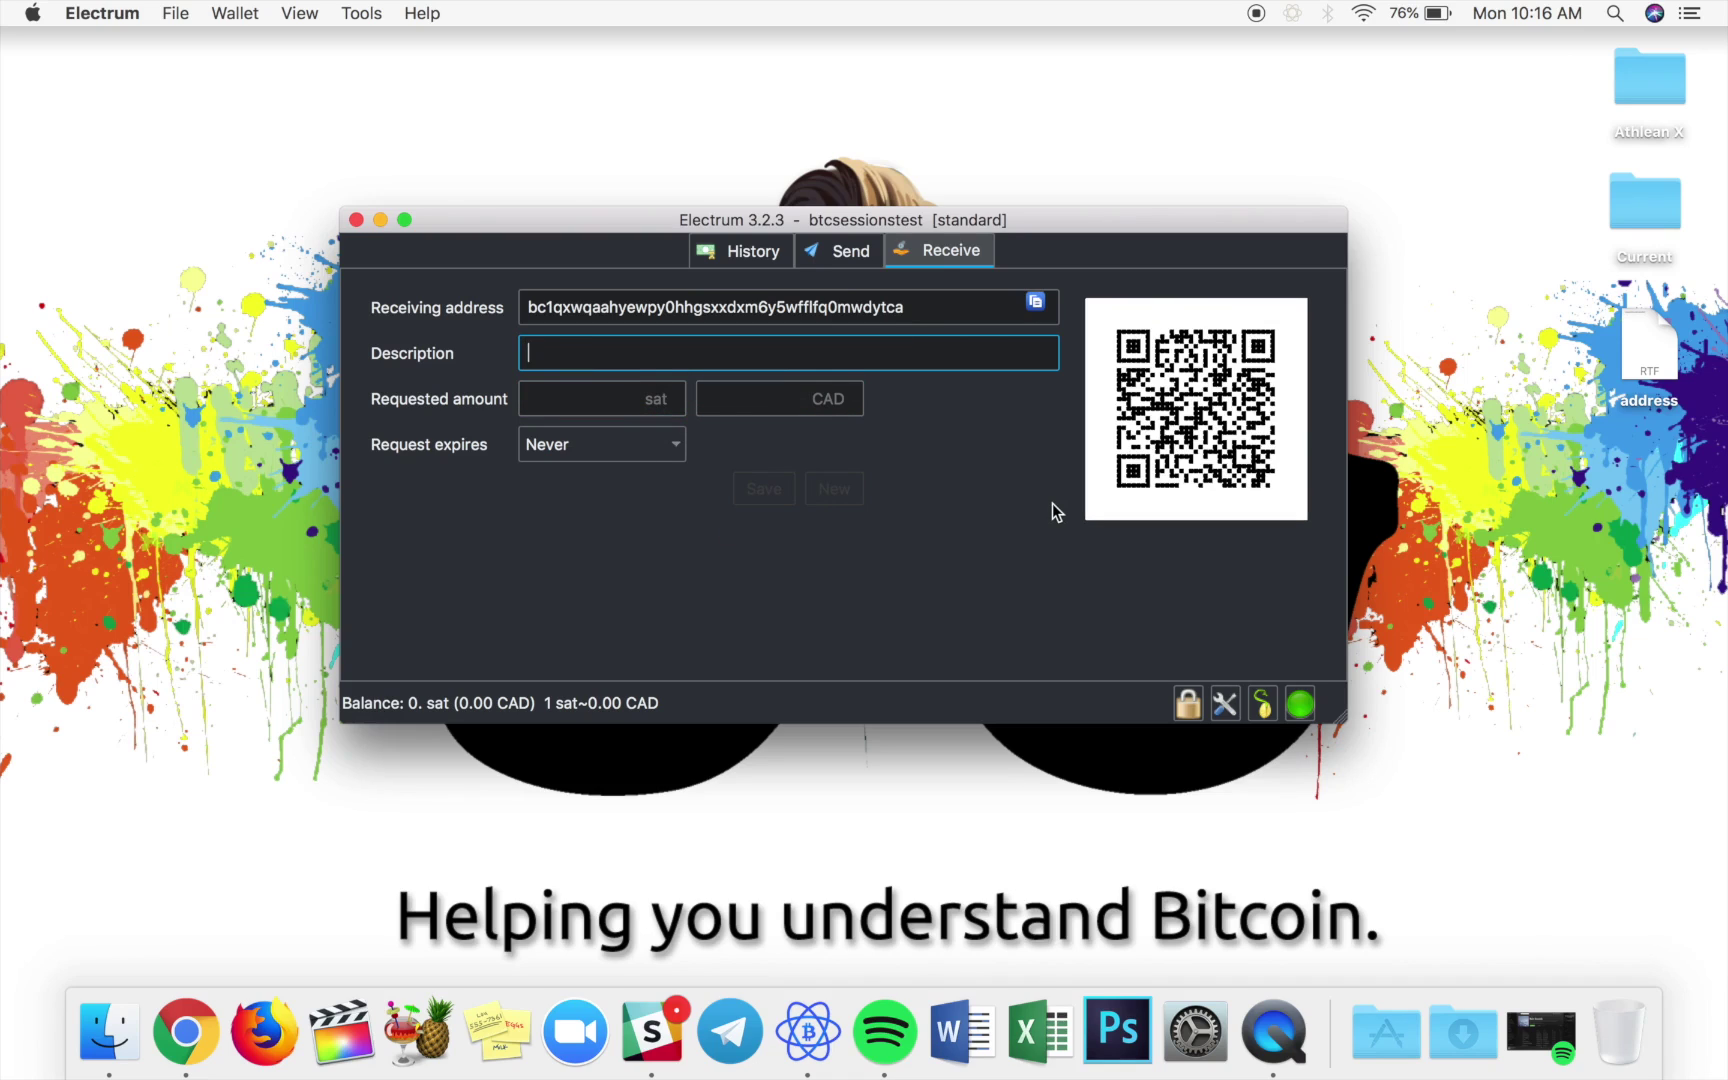
Try a 10000 sat requested amount, remove it, and keep request expiry at Never
click(584, 406)
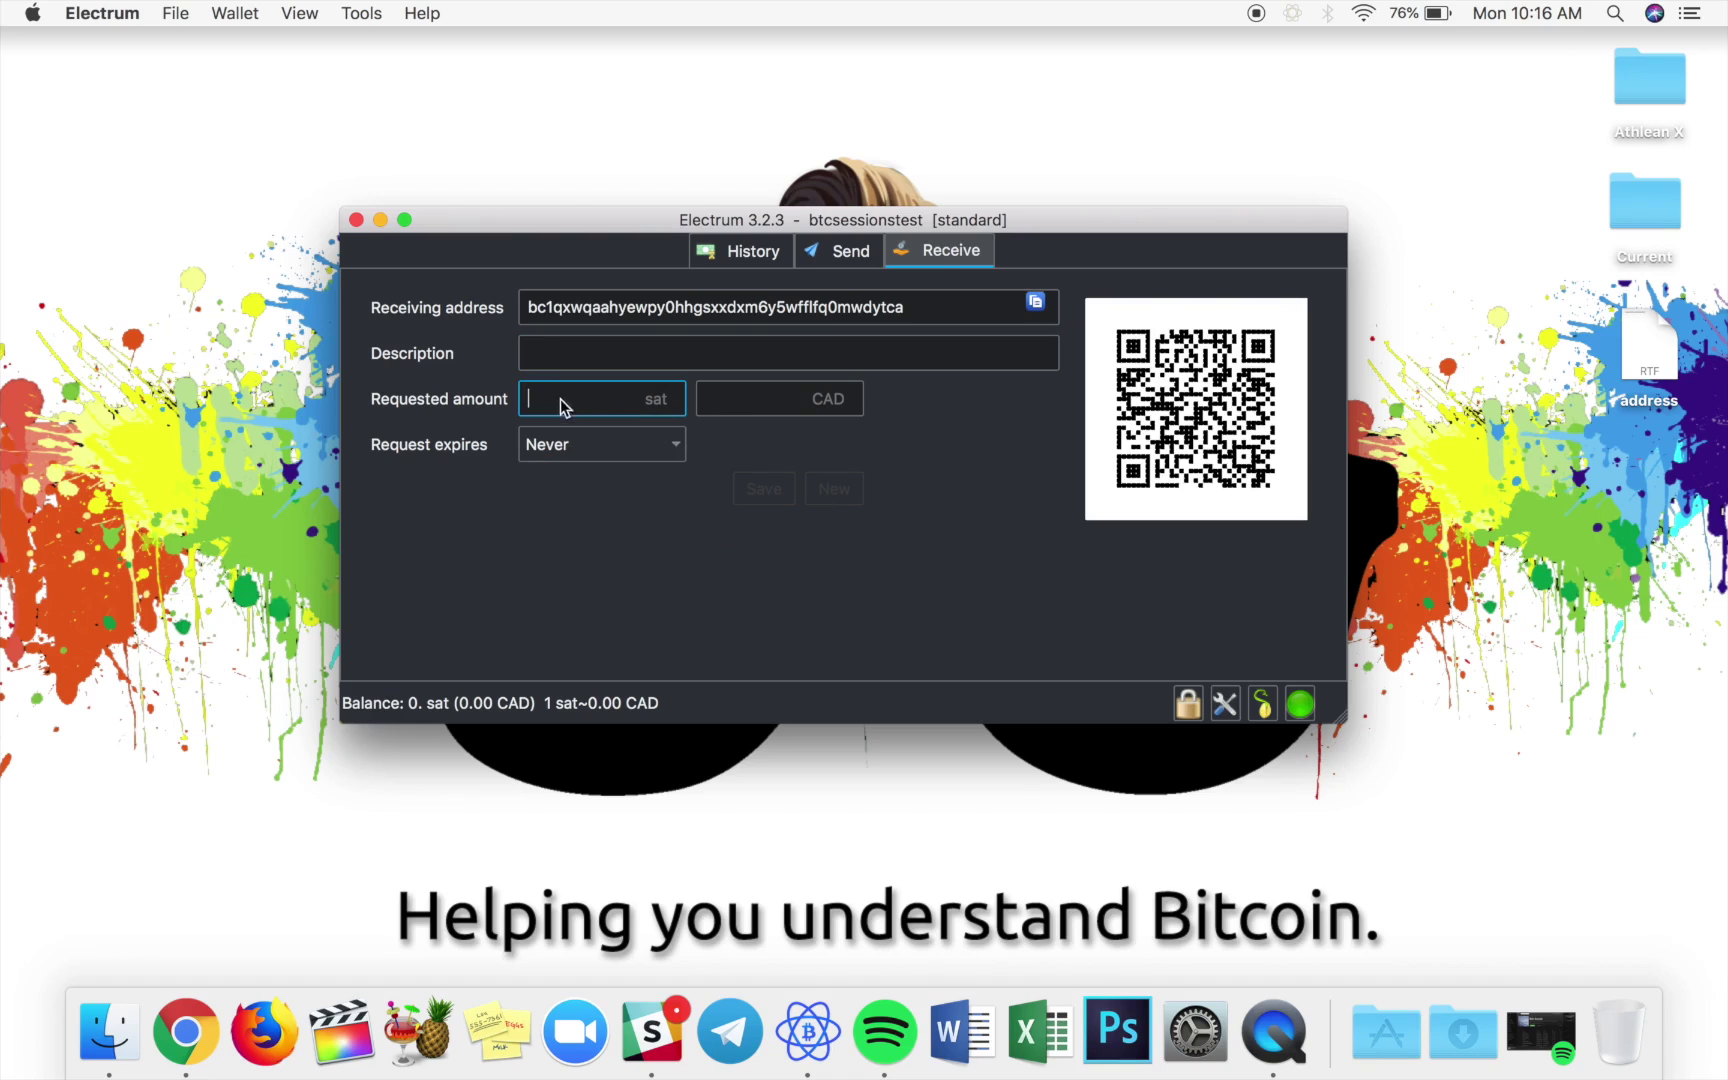
click(741, 408)
click(576, 402)
text(10000)
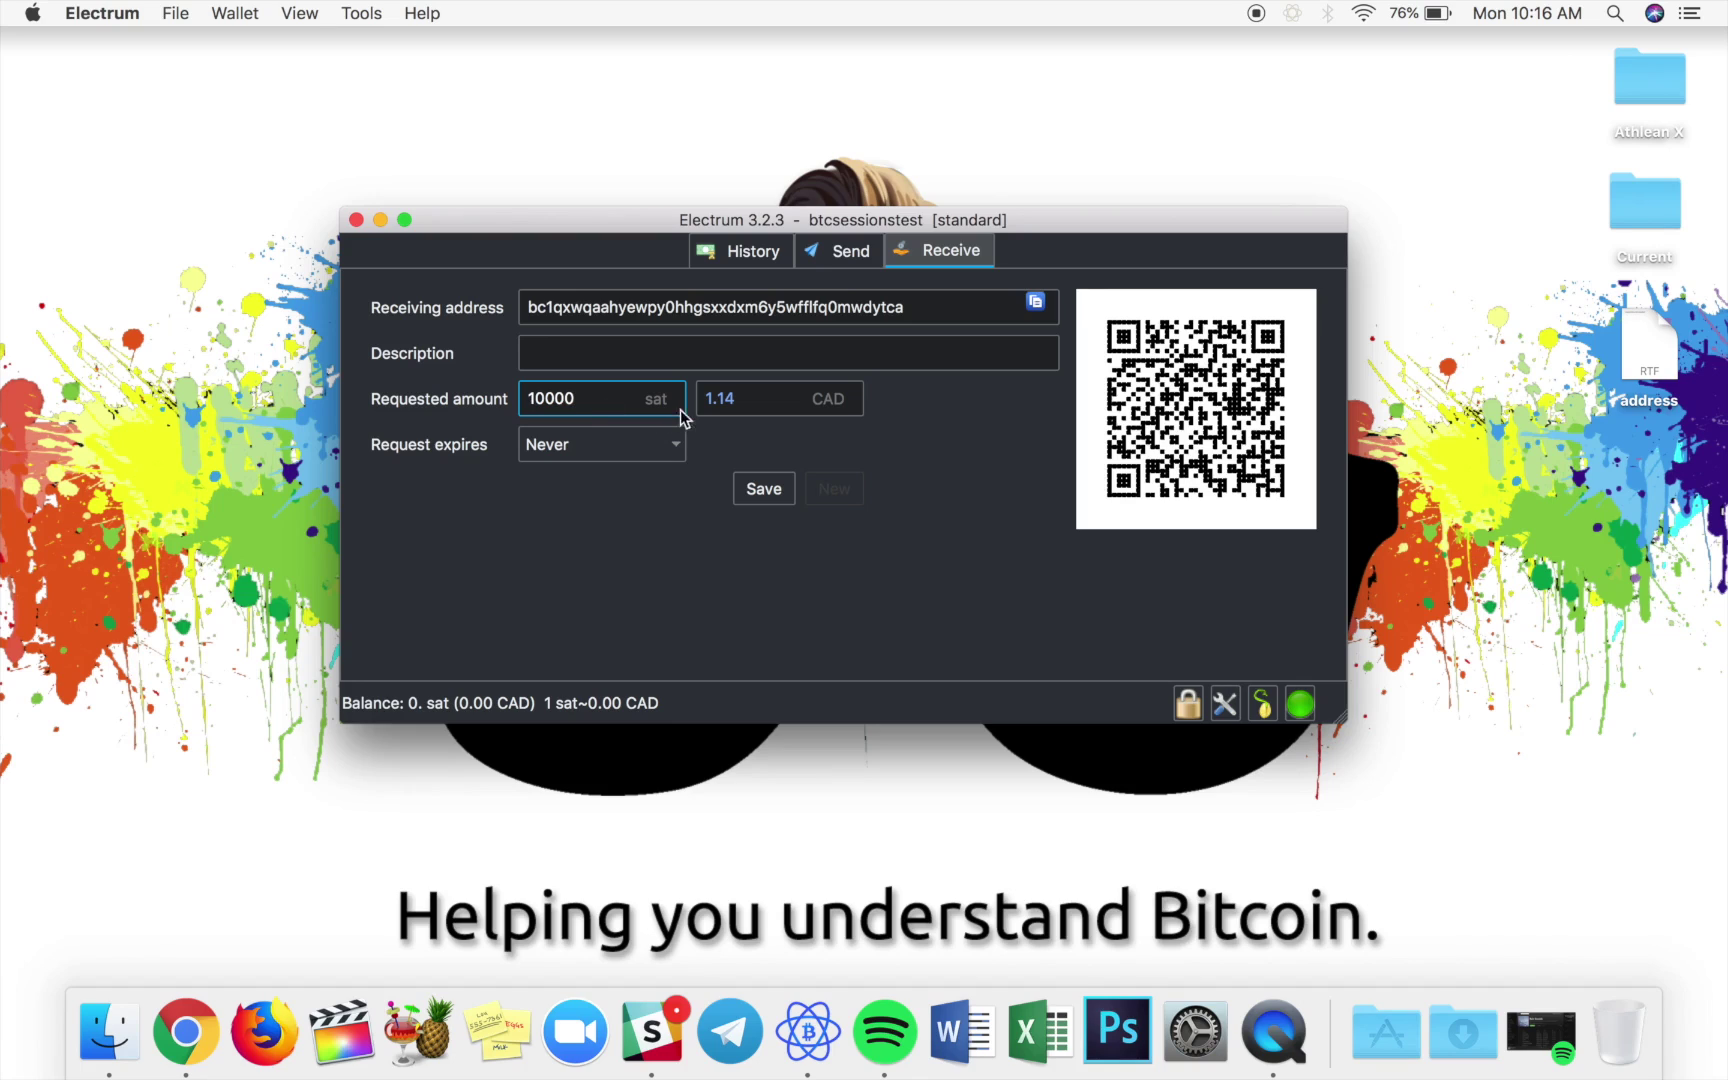
key(BackSpace)
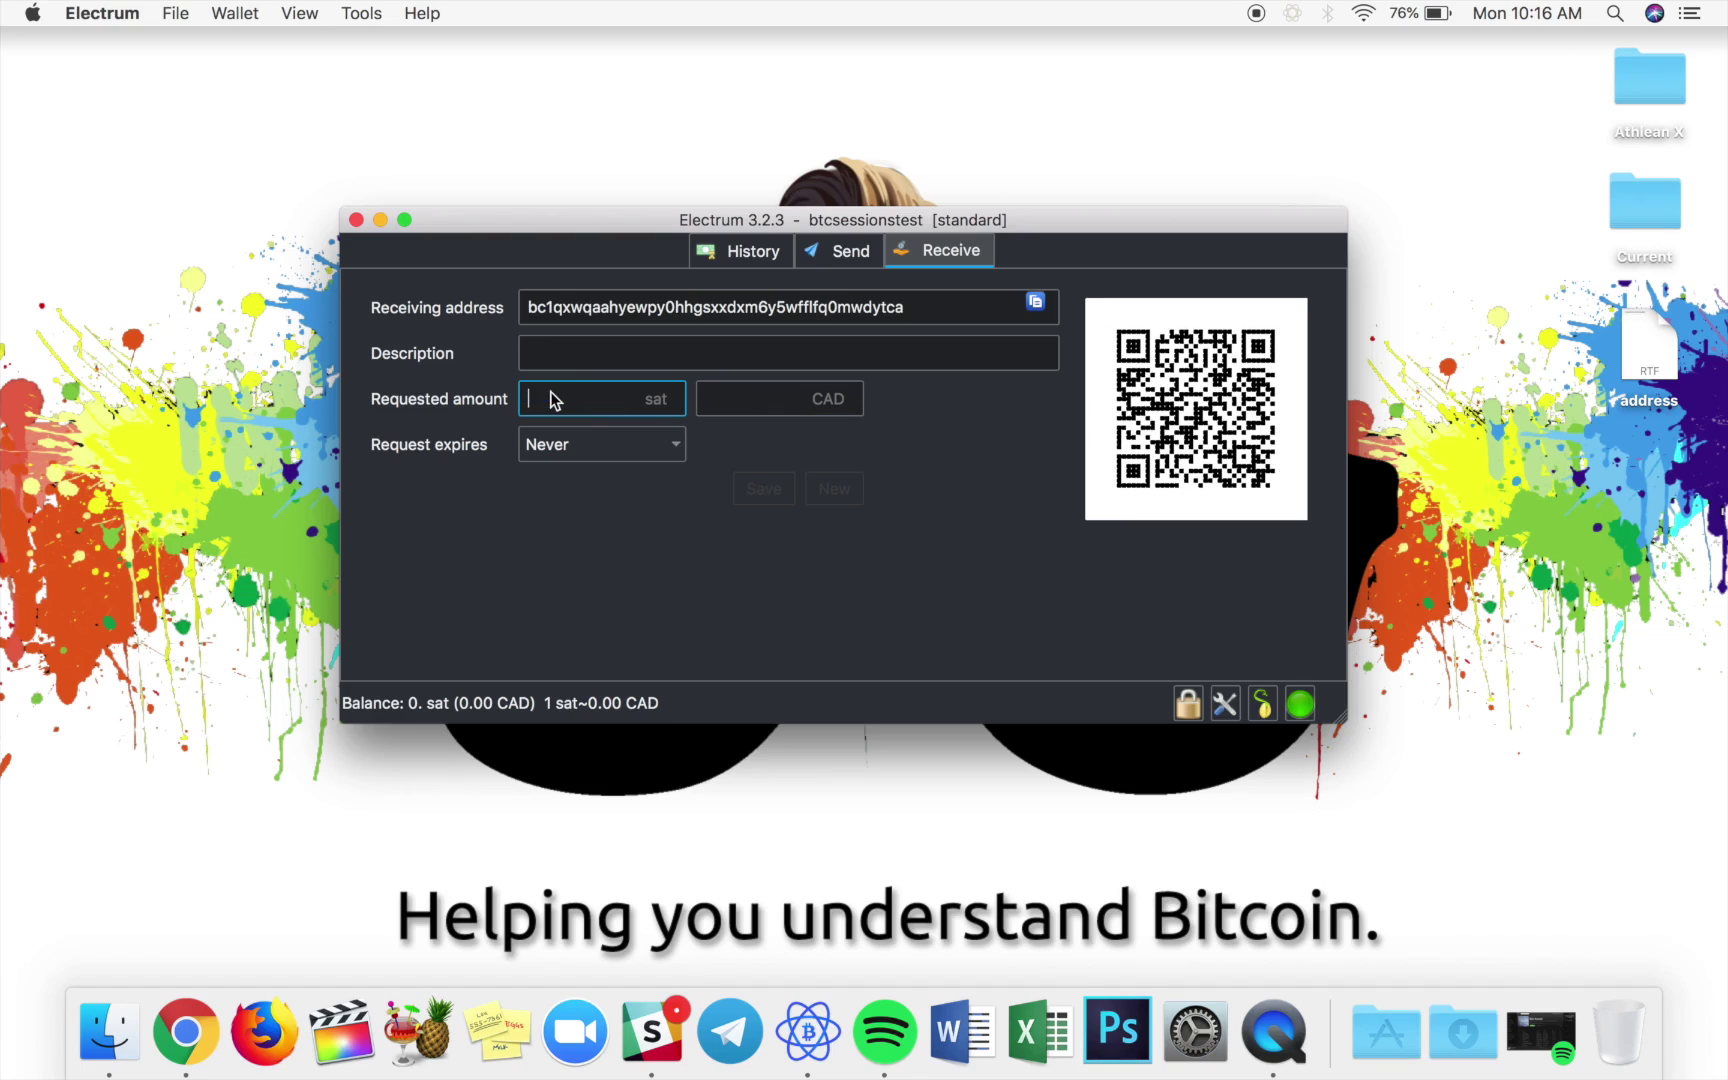
click(677, 444)
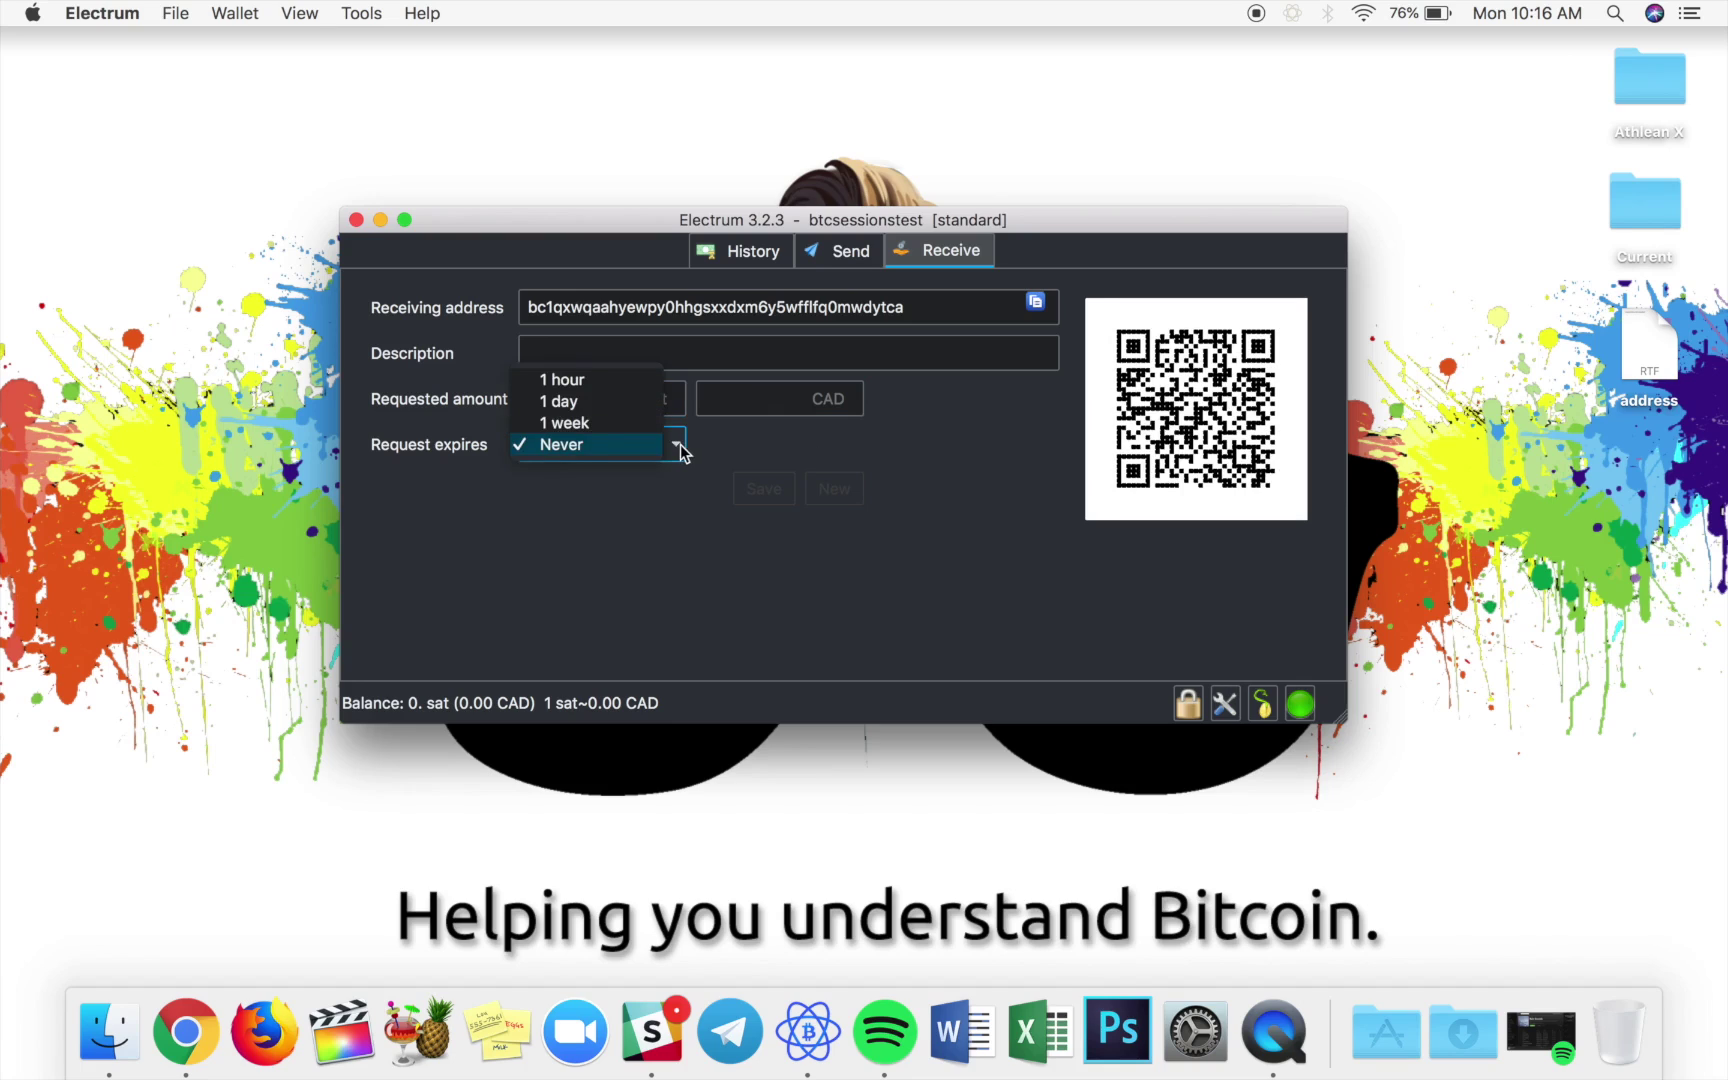
click(977, 412)
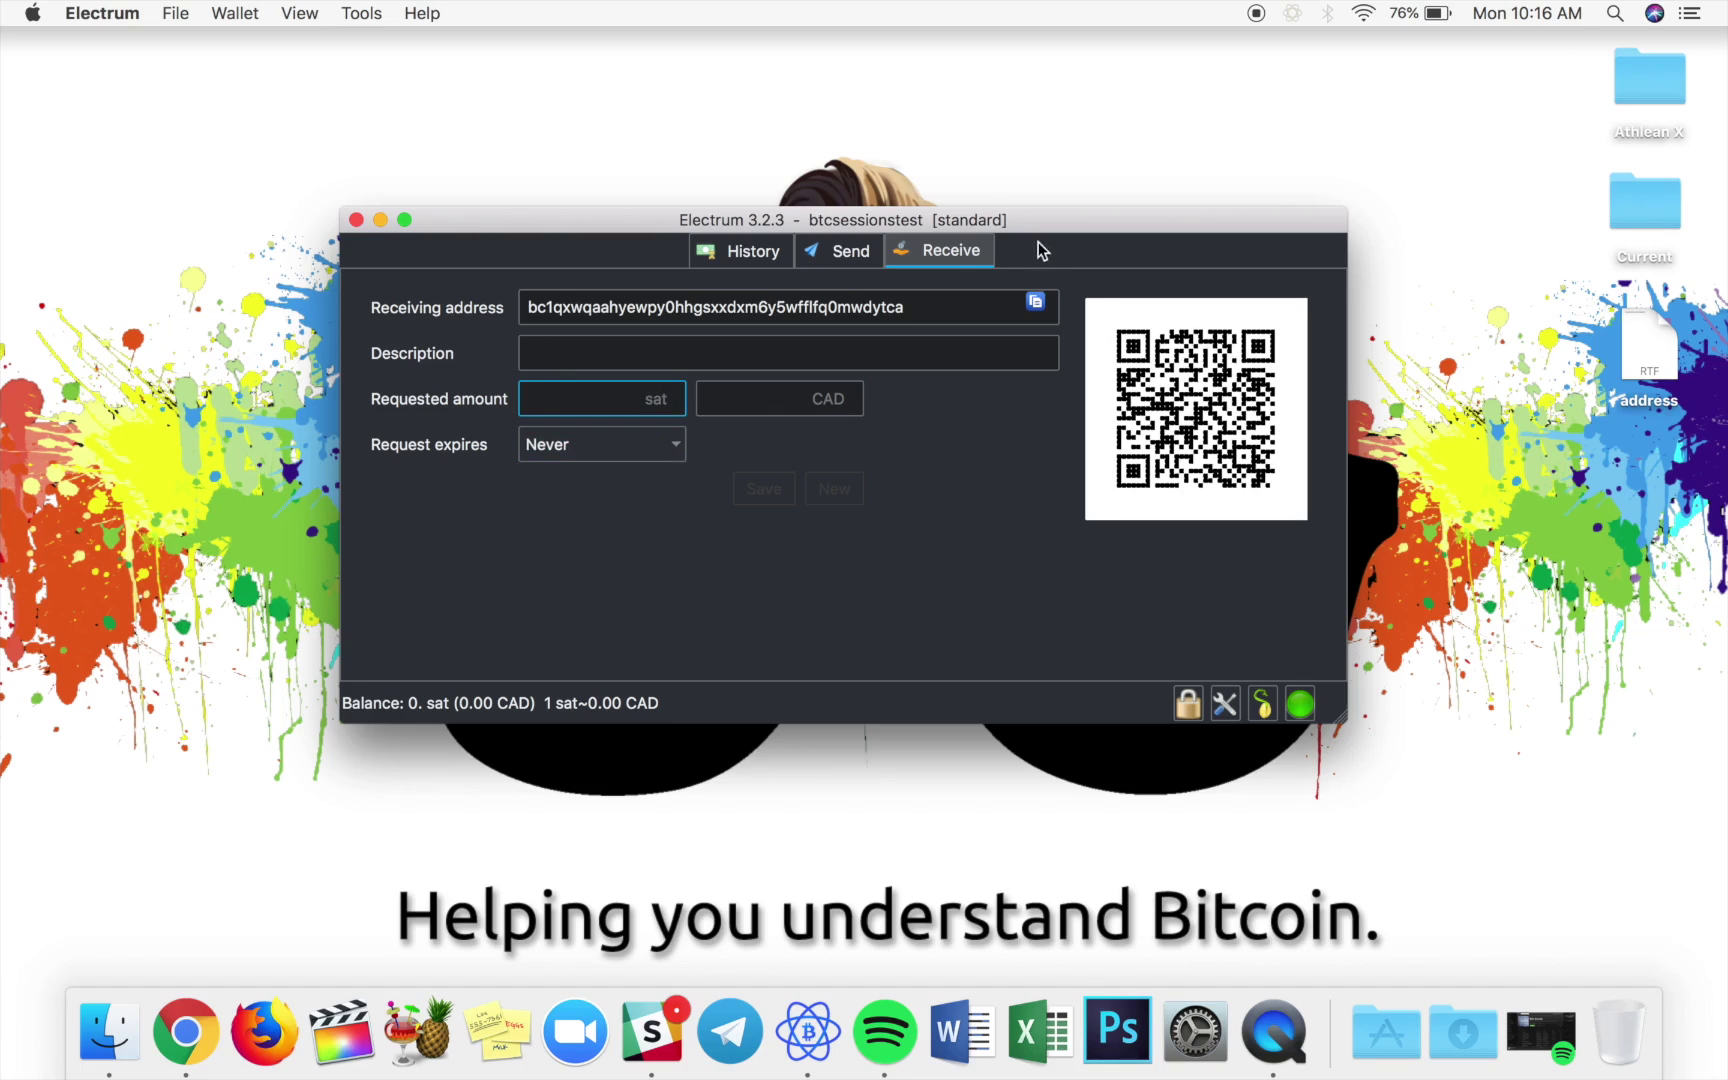
Show the payment request QR code in its own window, then close it
click(1221, 398)
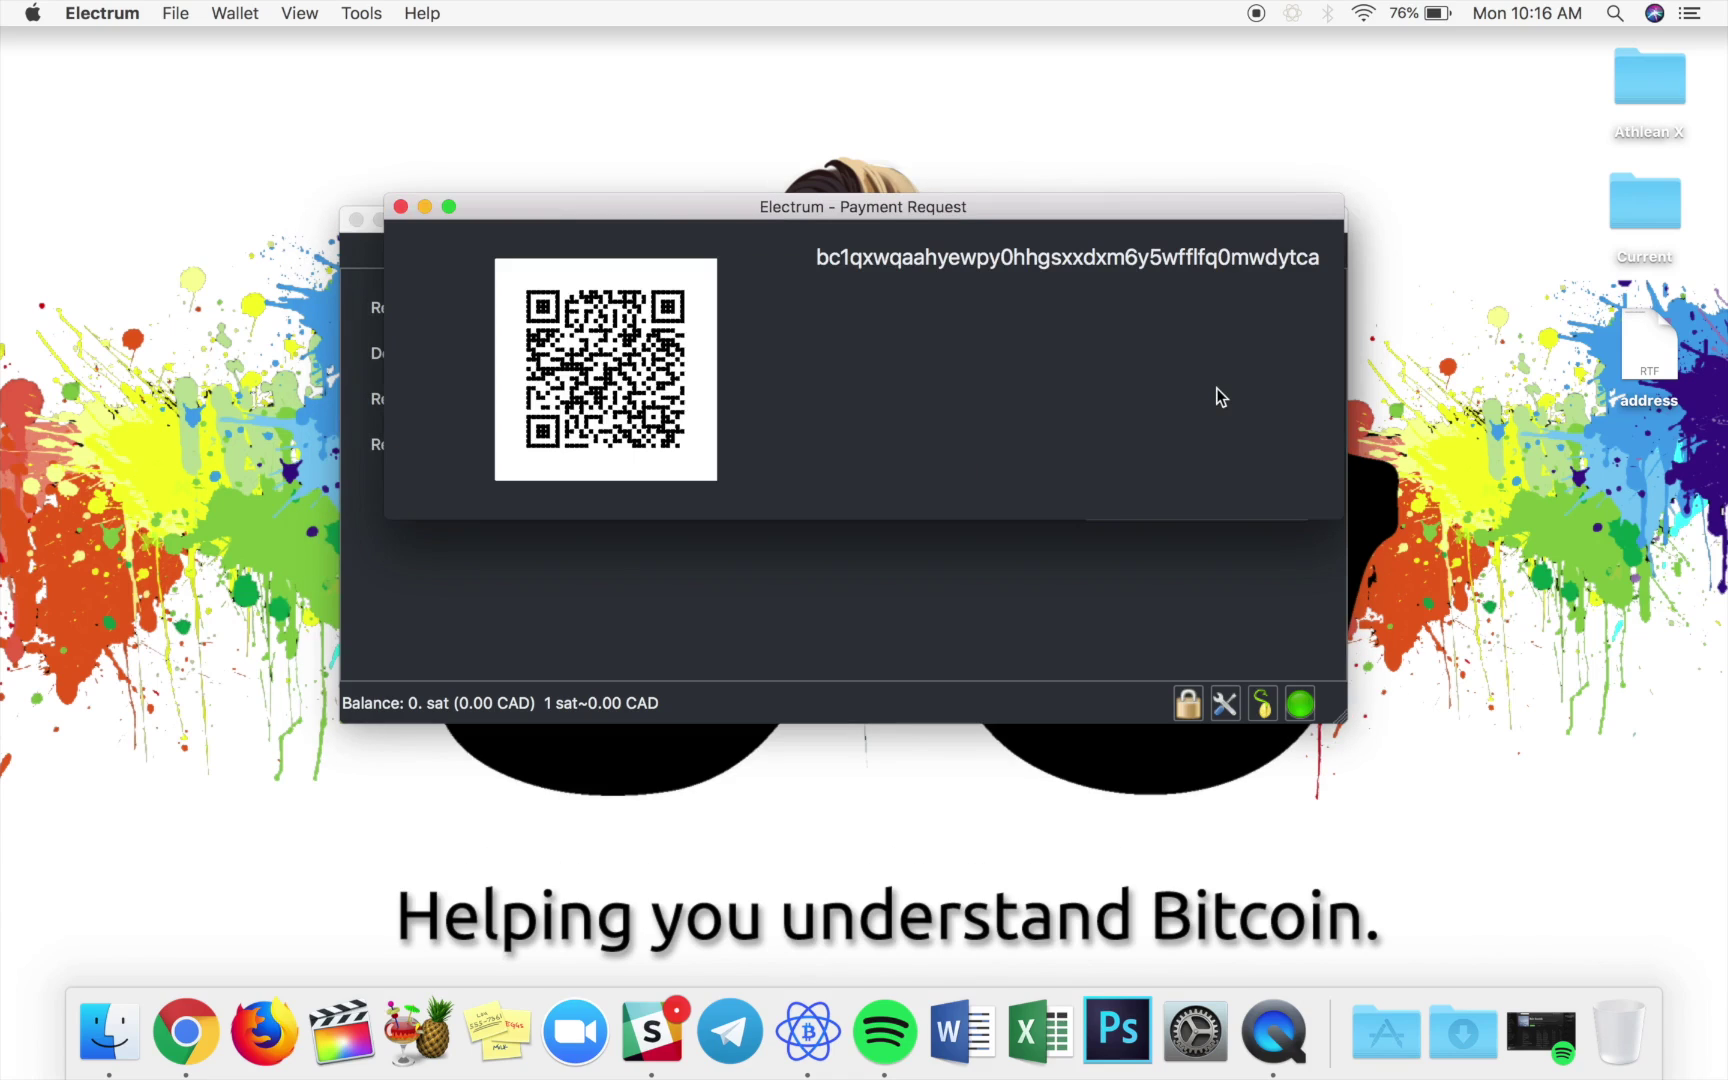
click(400, 206)
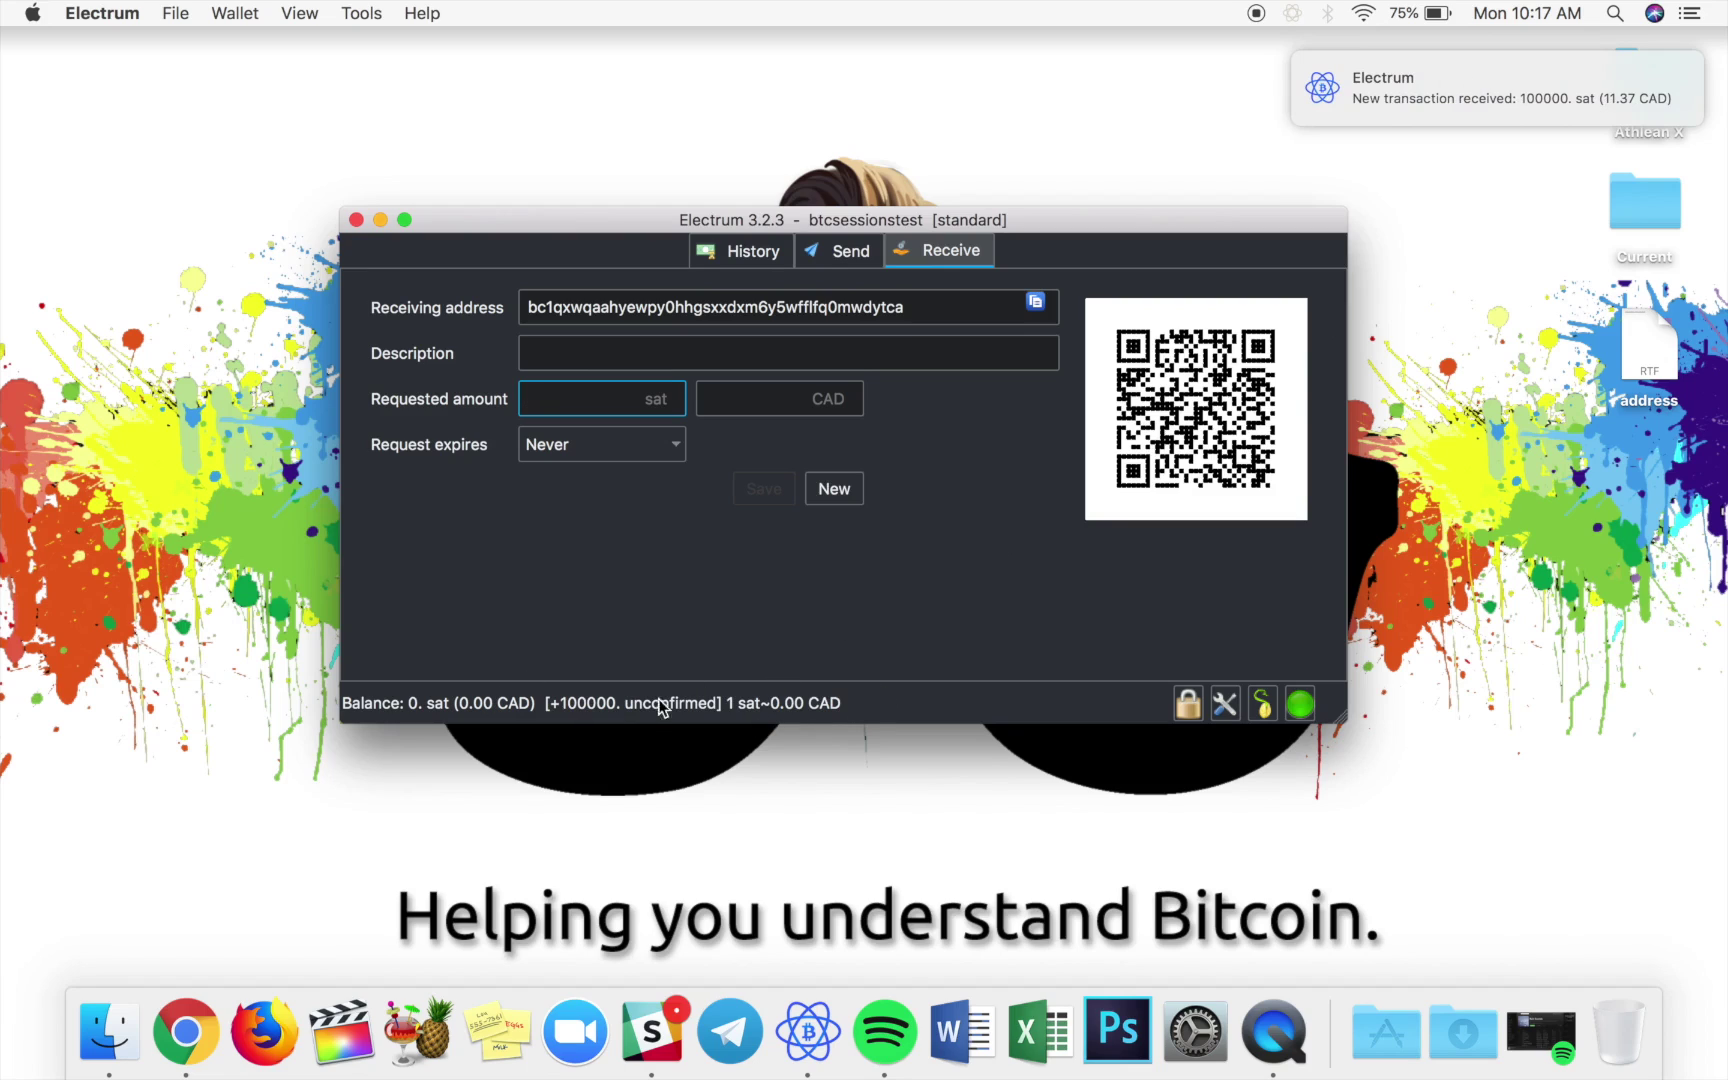
In History, inspect the unconfirmed 100000 sat transaction's details and close them
click(741, 256)
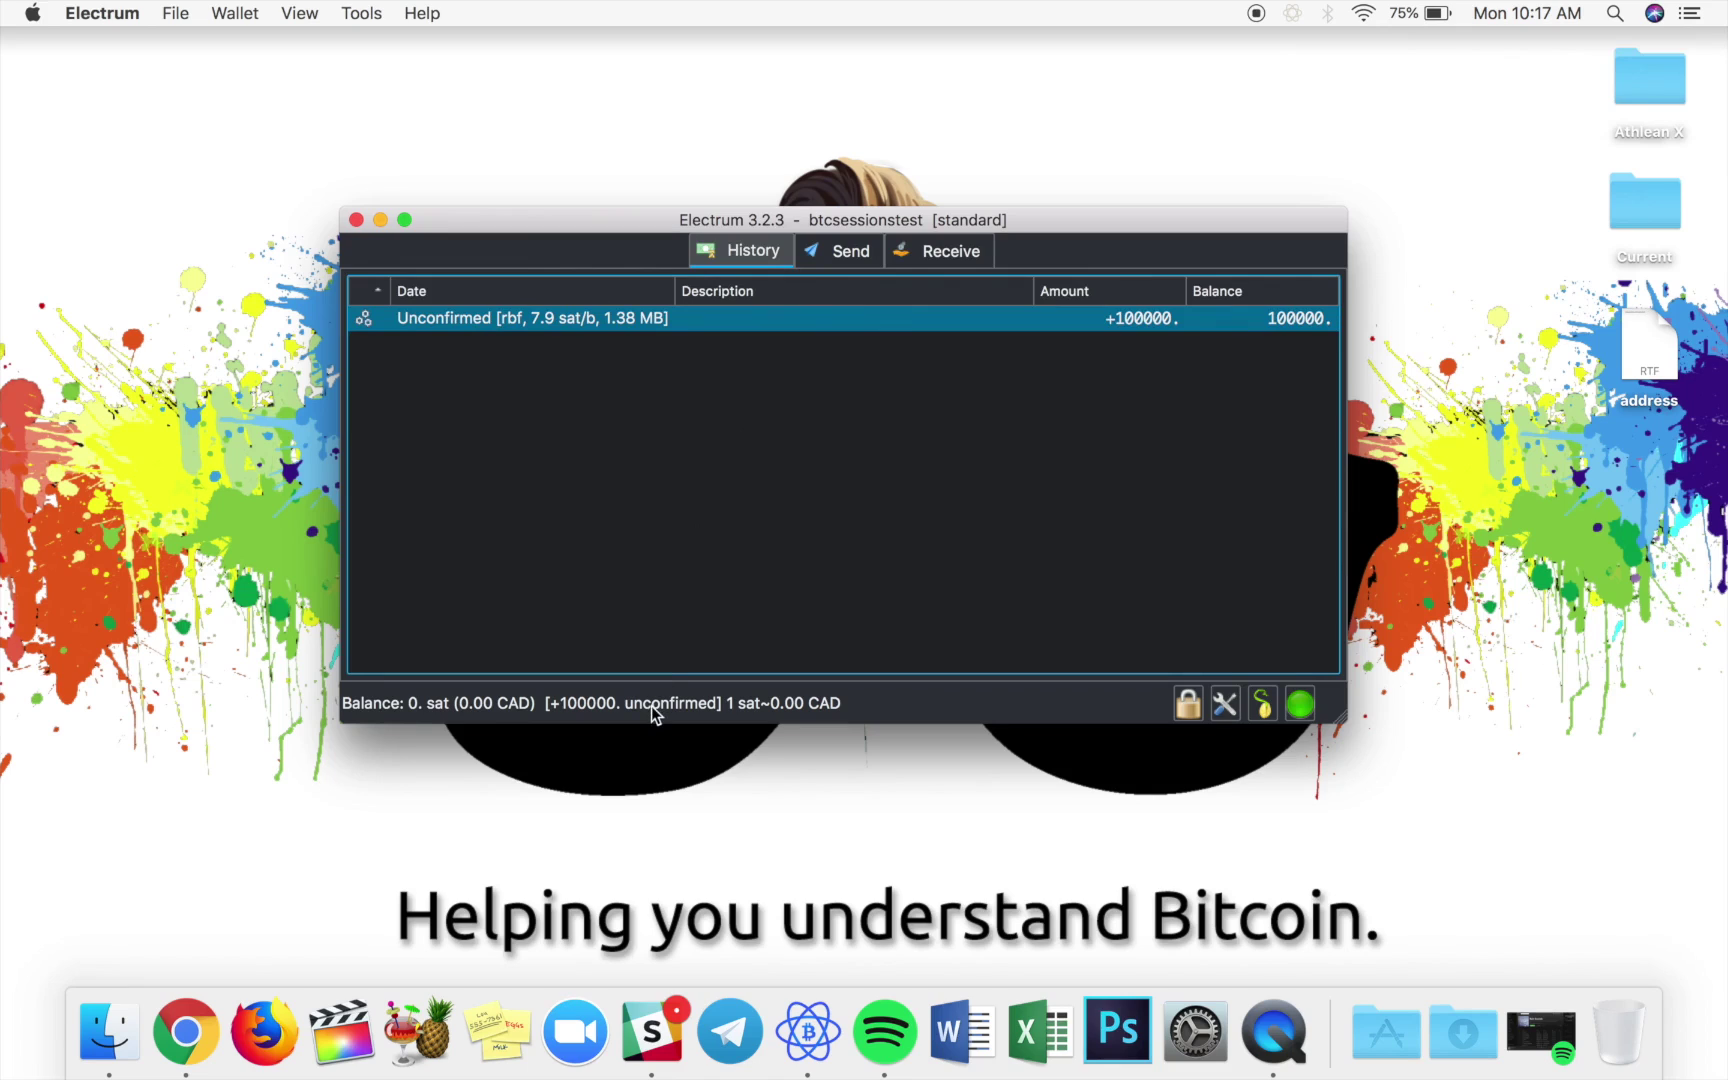
double_click(564, 323)
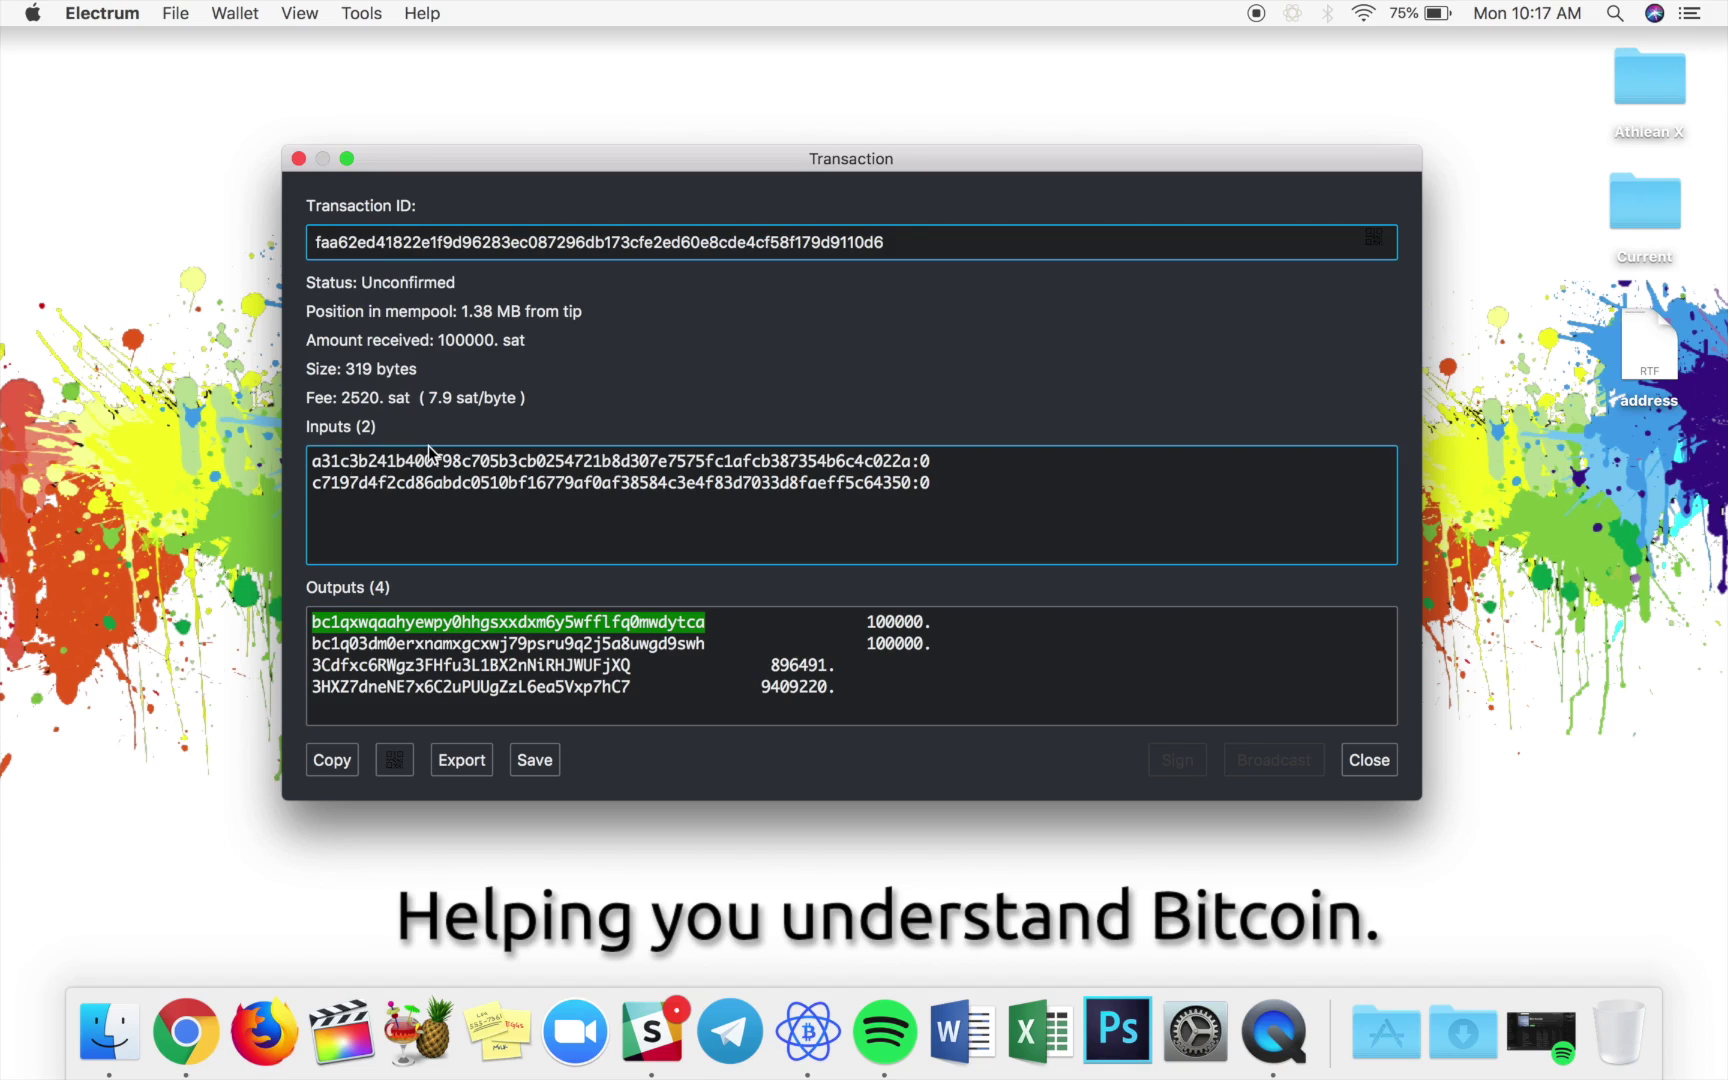
click(1369, 760)
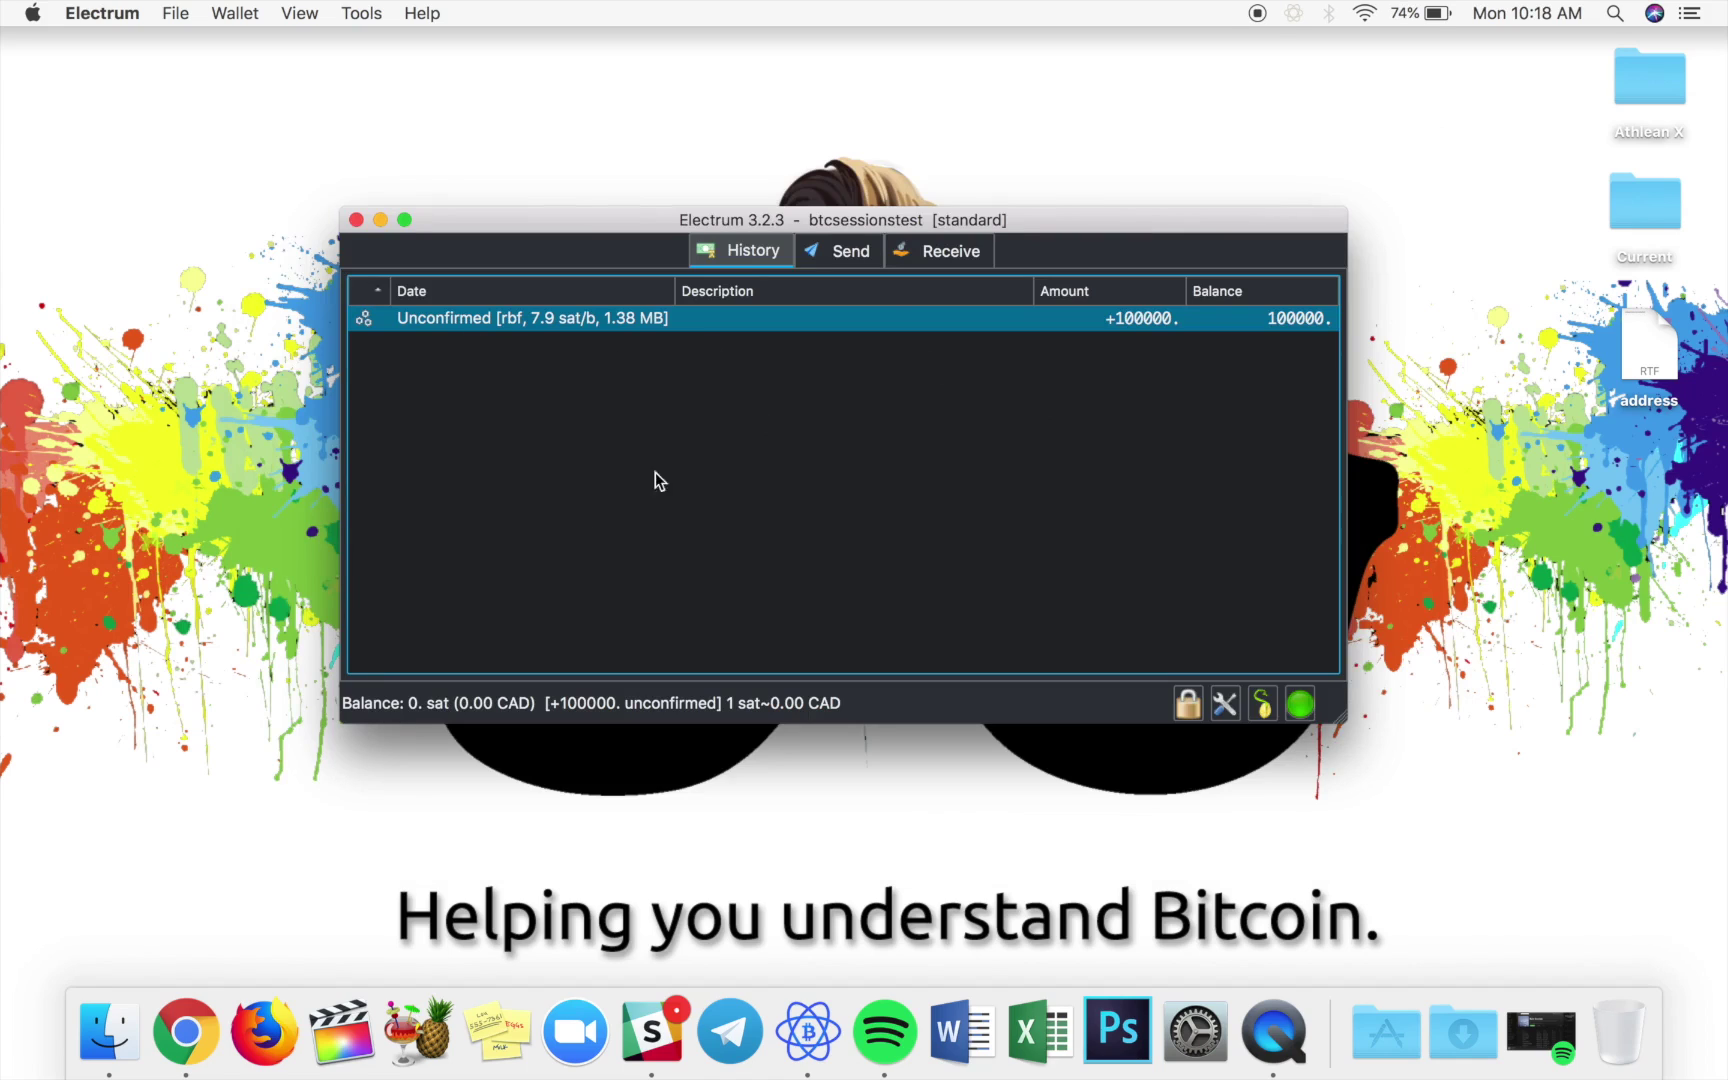
click(1252, 14)
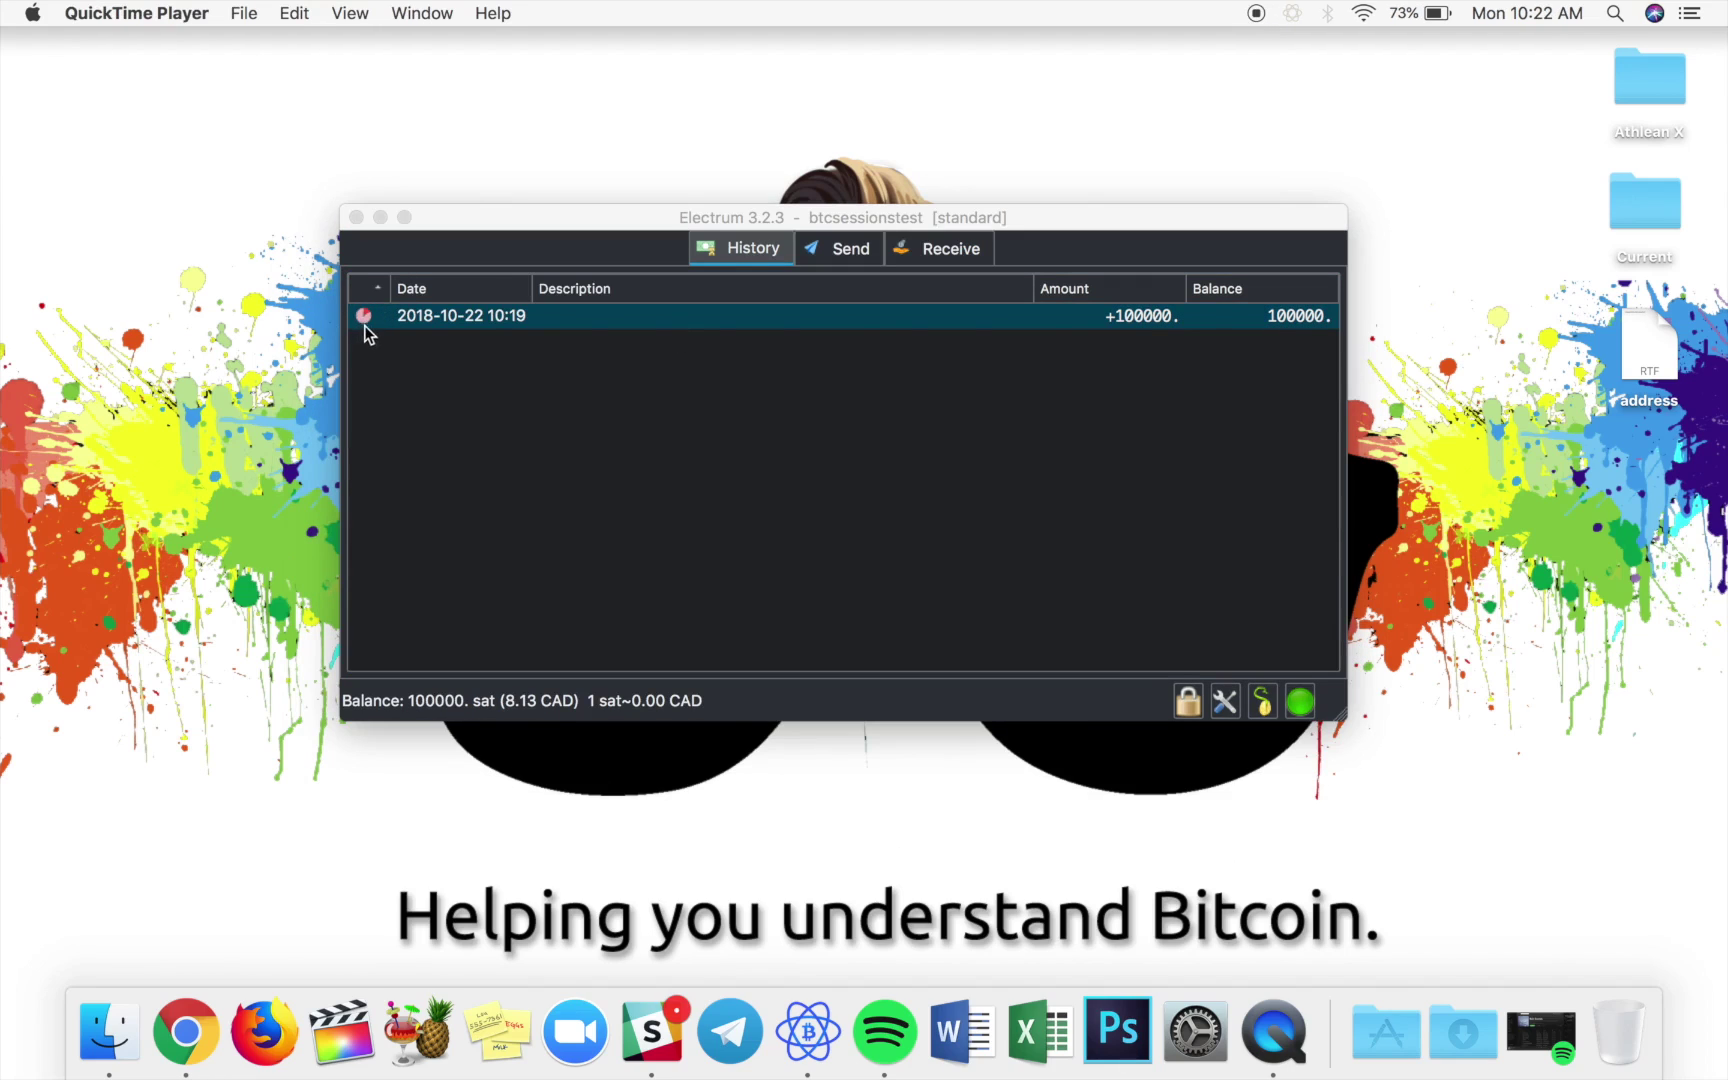
Review then close the received 100000 sat transaction's details and switch to the Send form
click(462, 322)
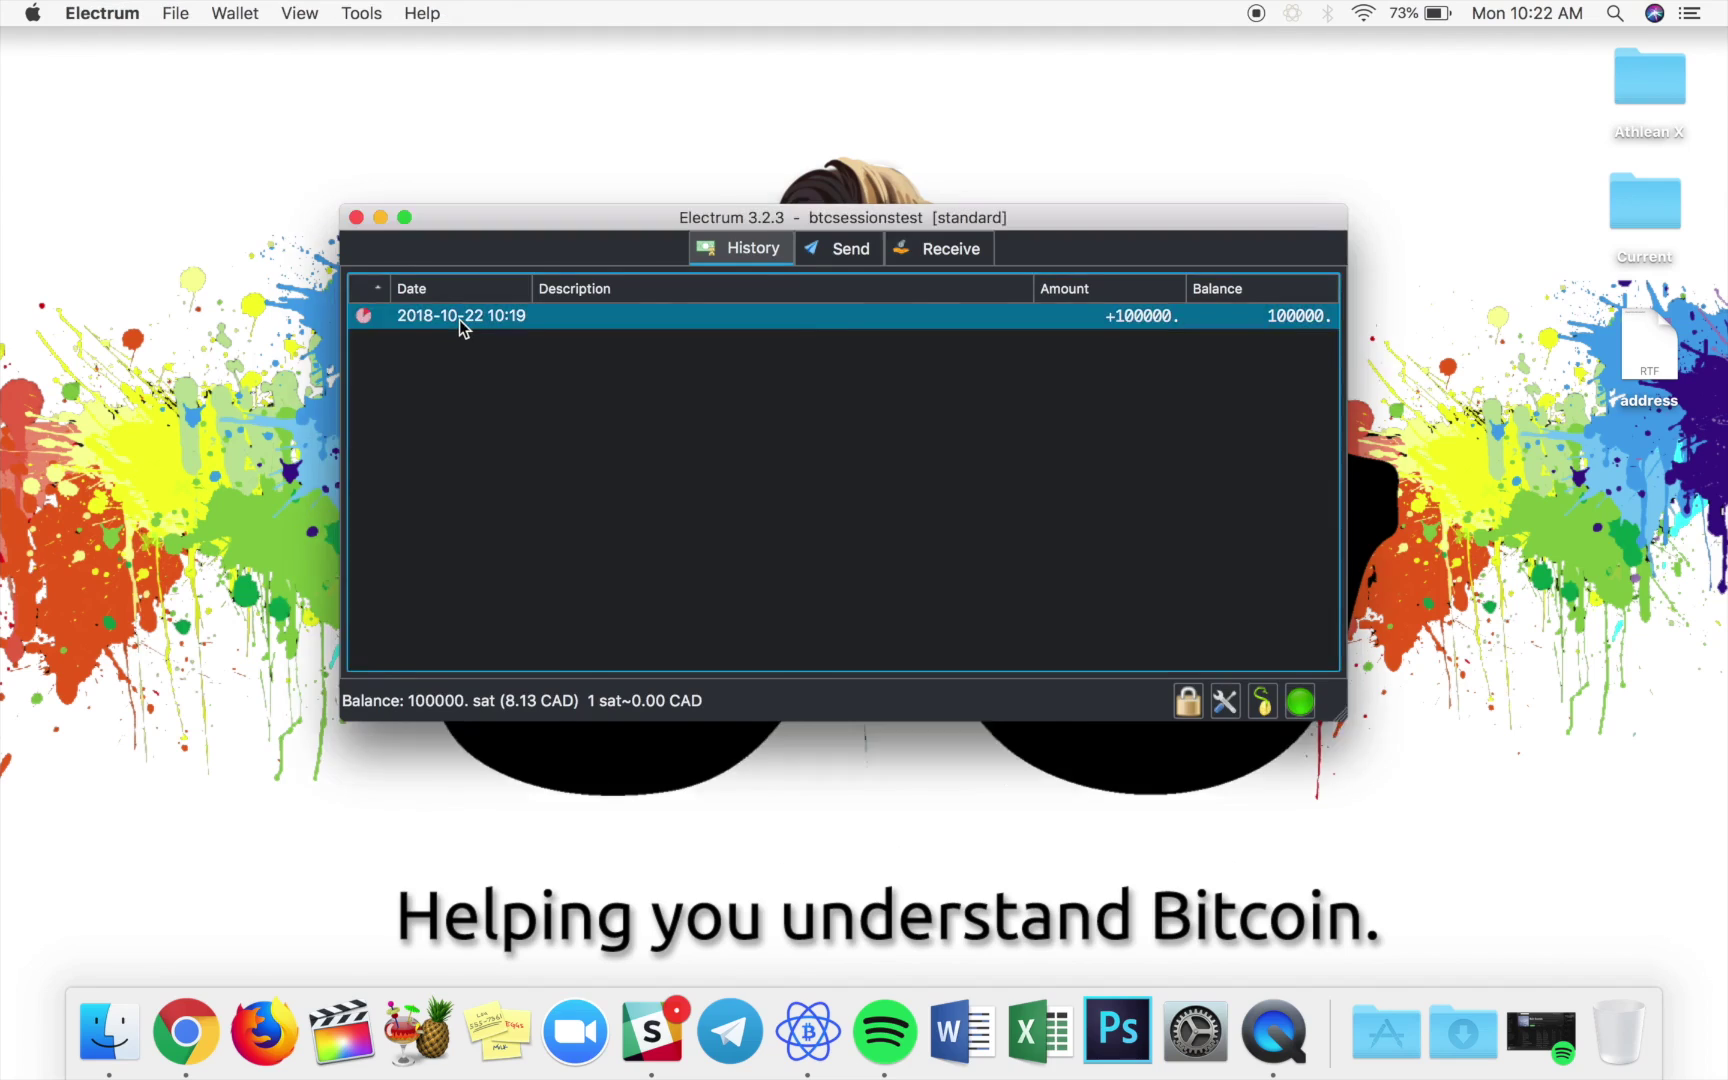
double_click(459, 318)
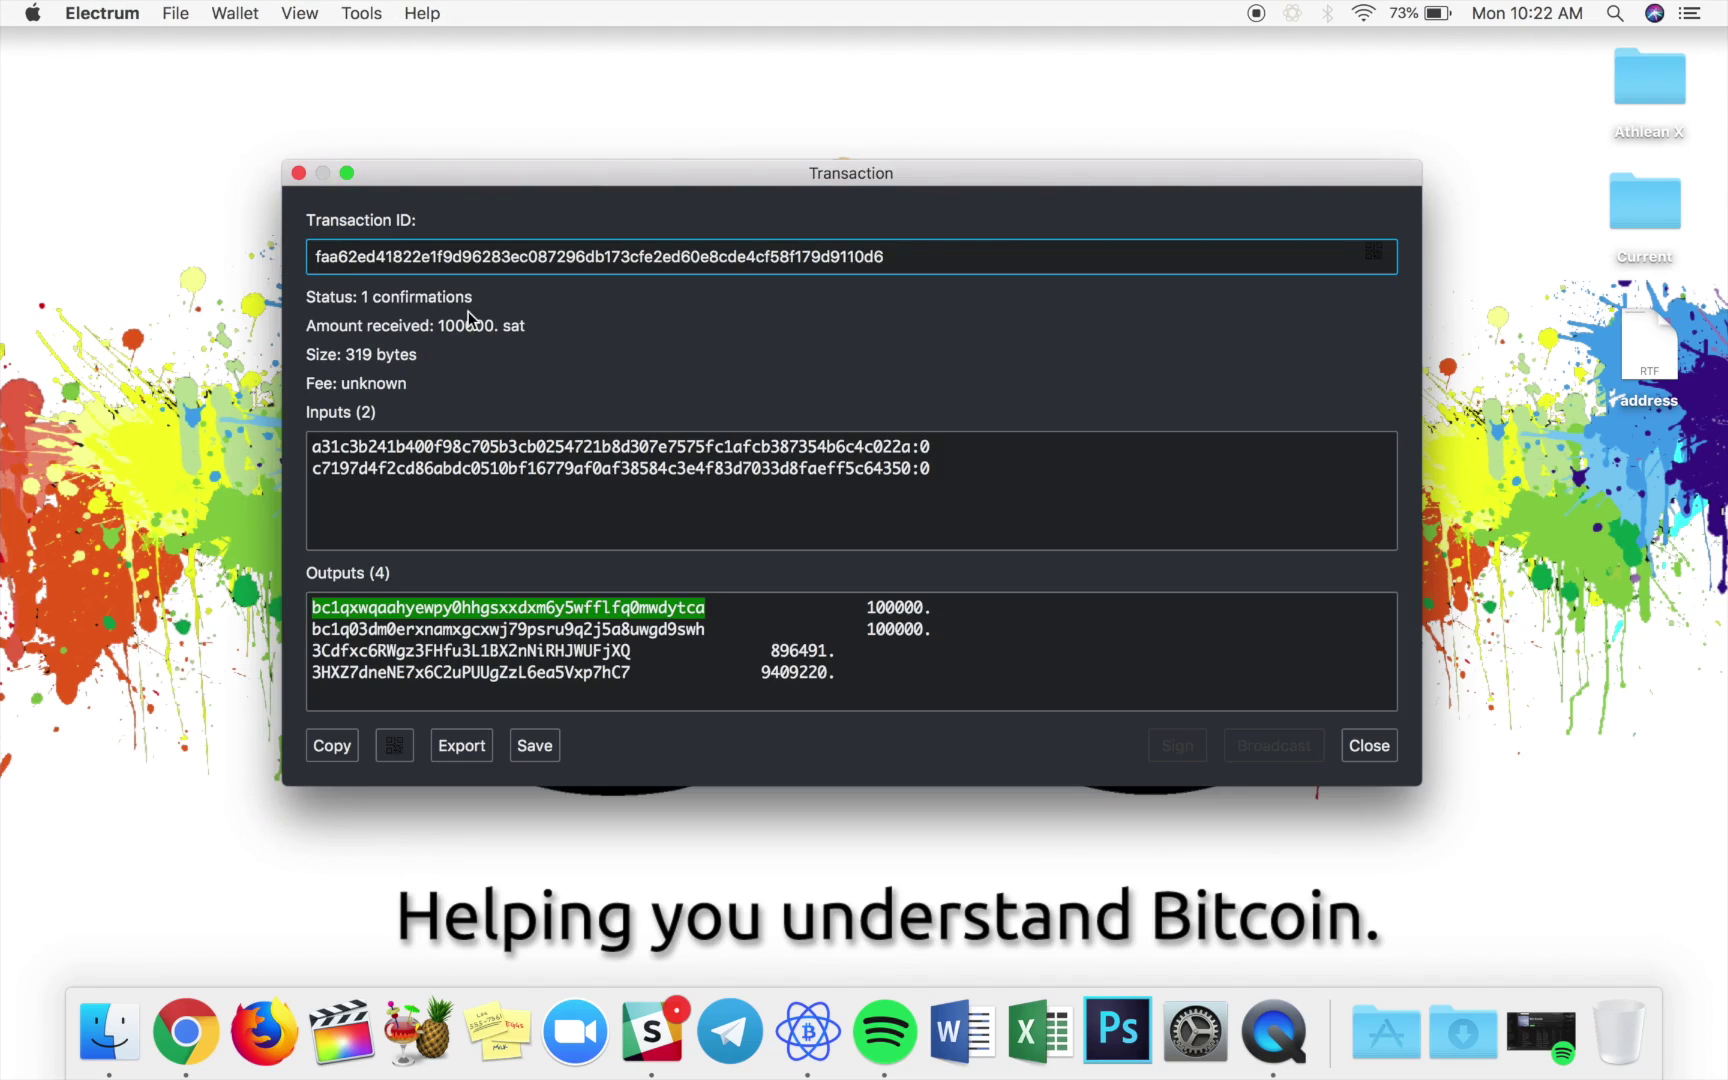
click(1368, 746)
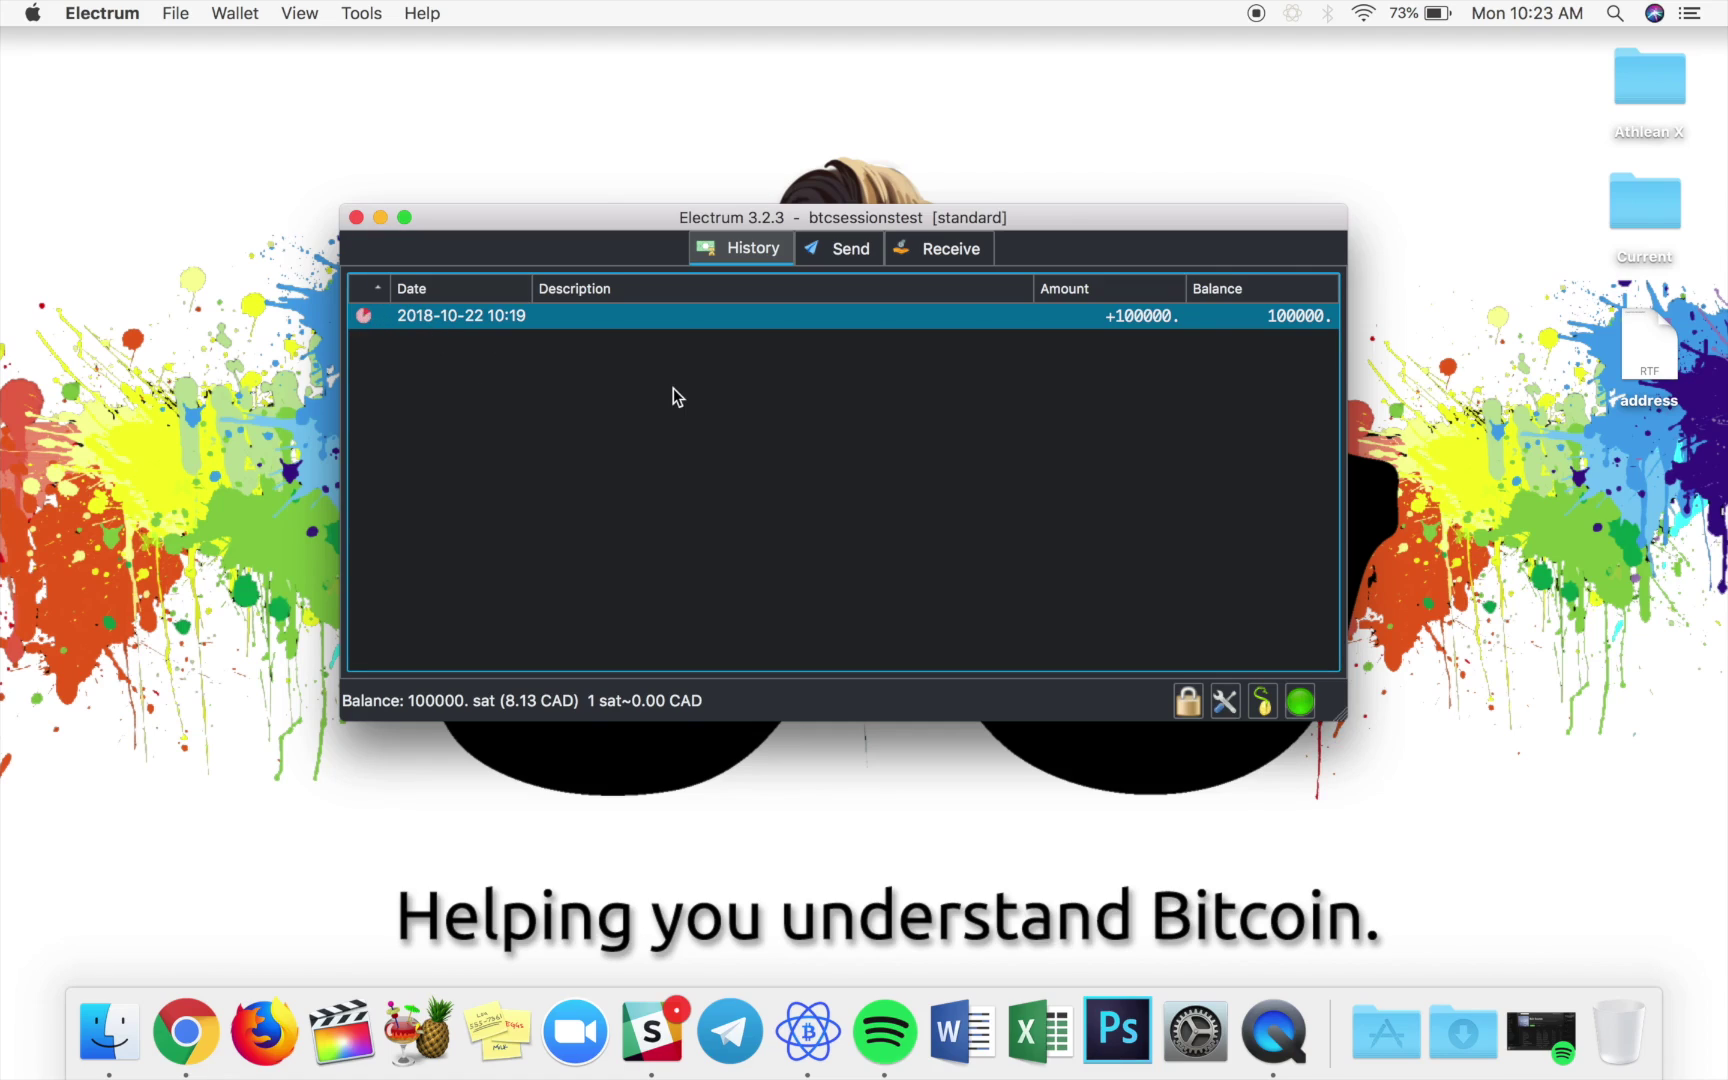
click(834, 250)
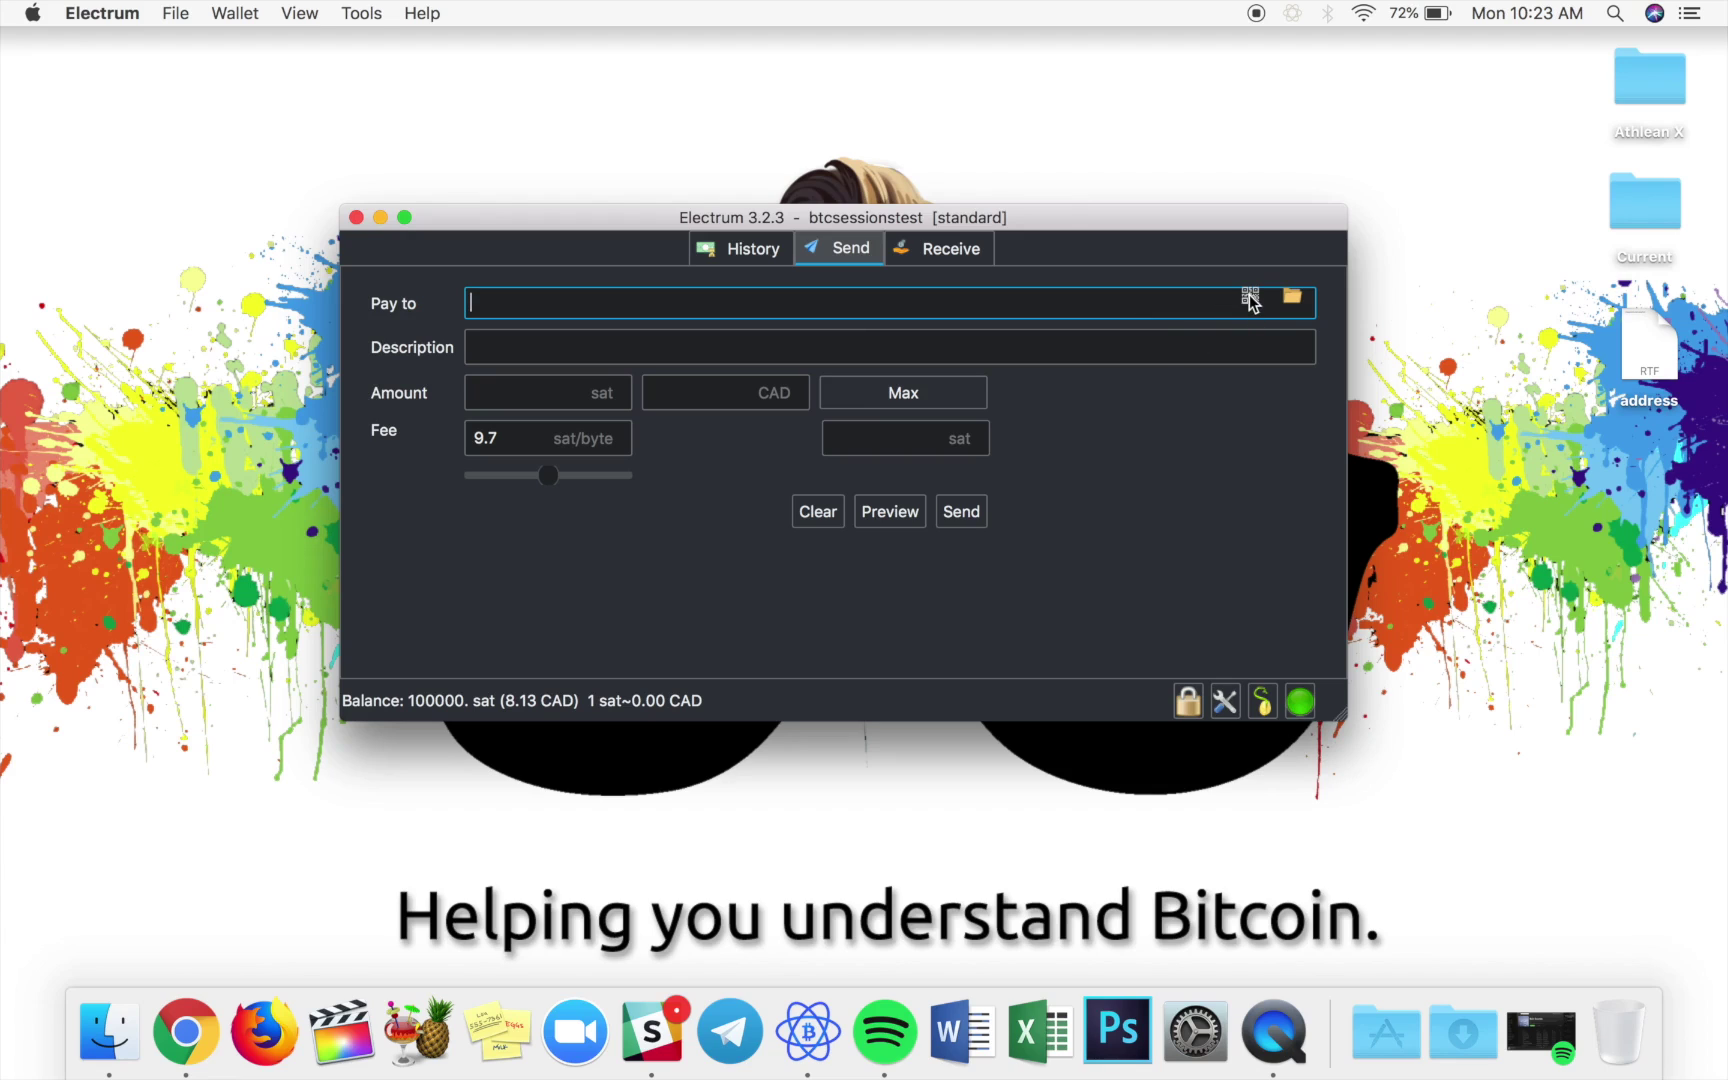
Copy the recipient address from the saved address file into the Pay to field
double_click(1650, 348)
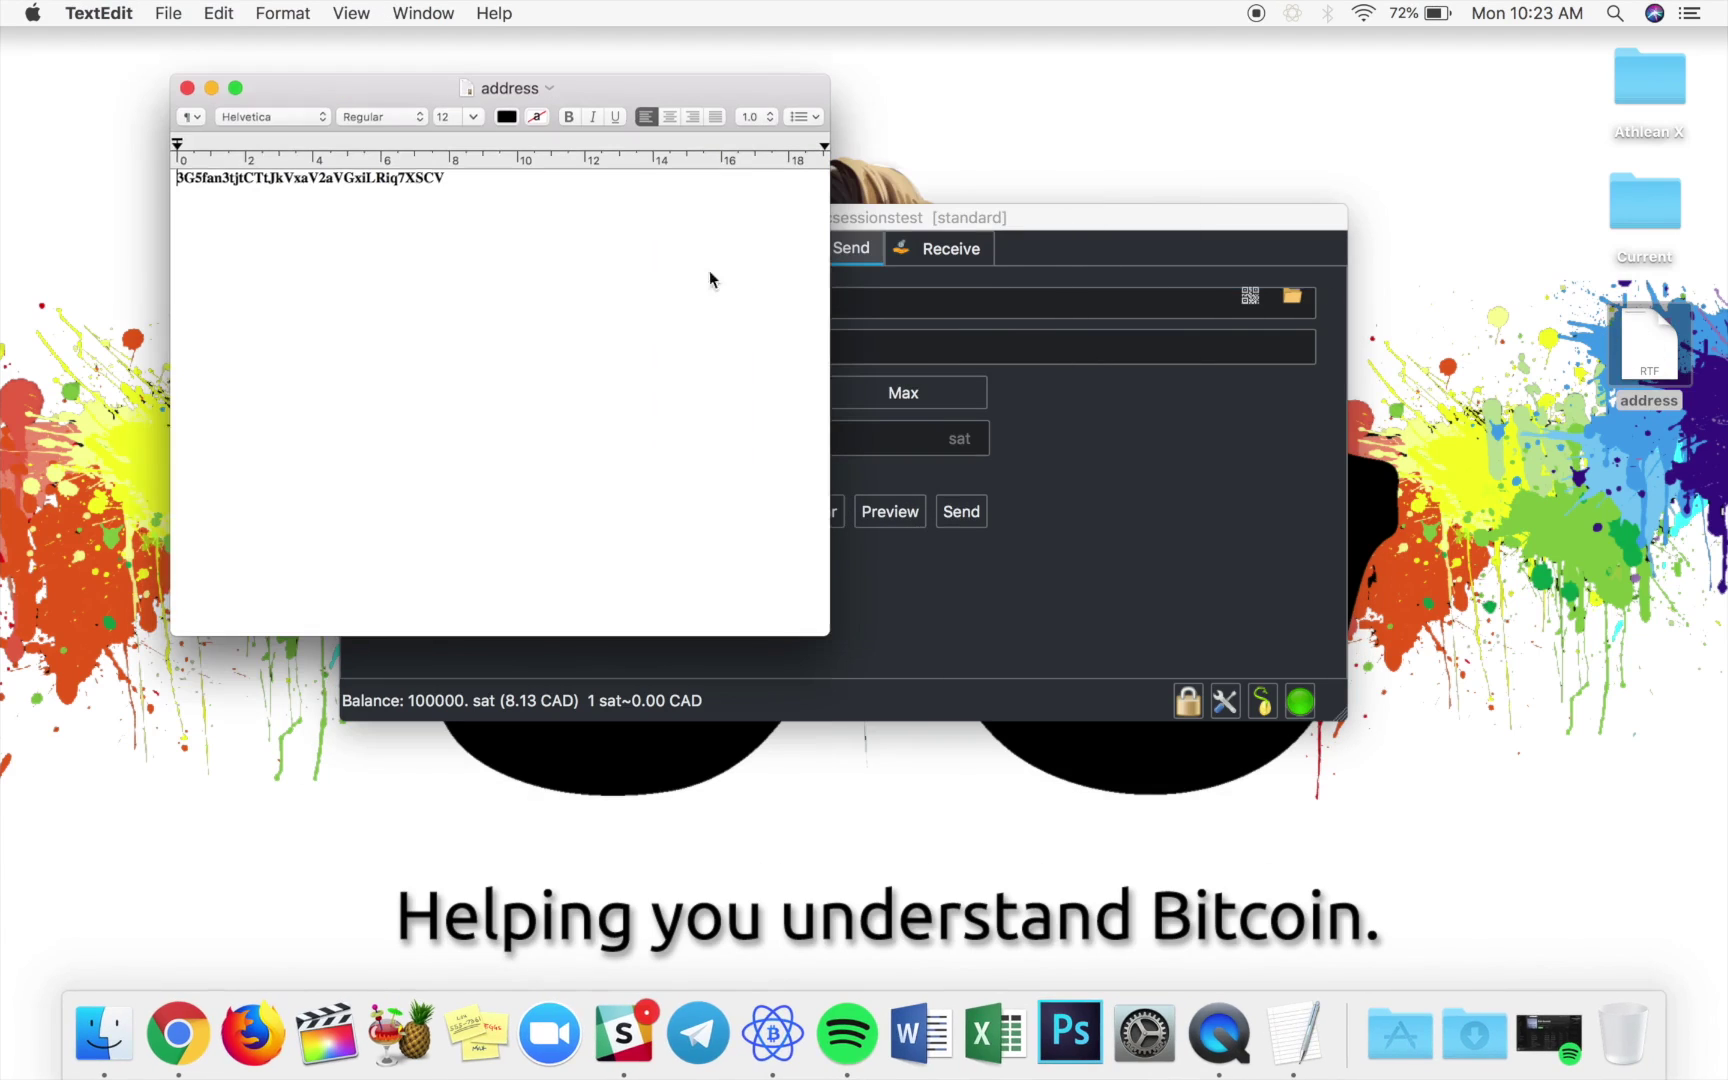
double_click(213, 177)
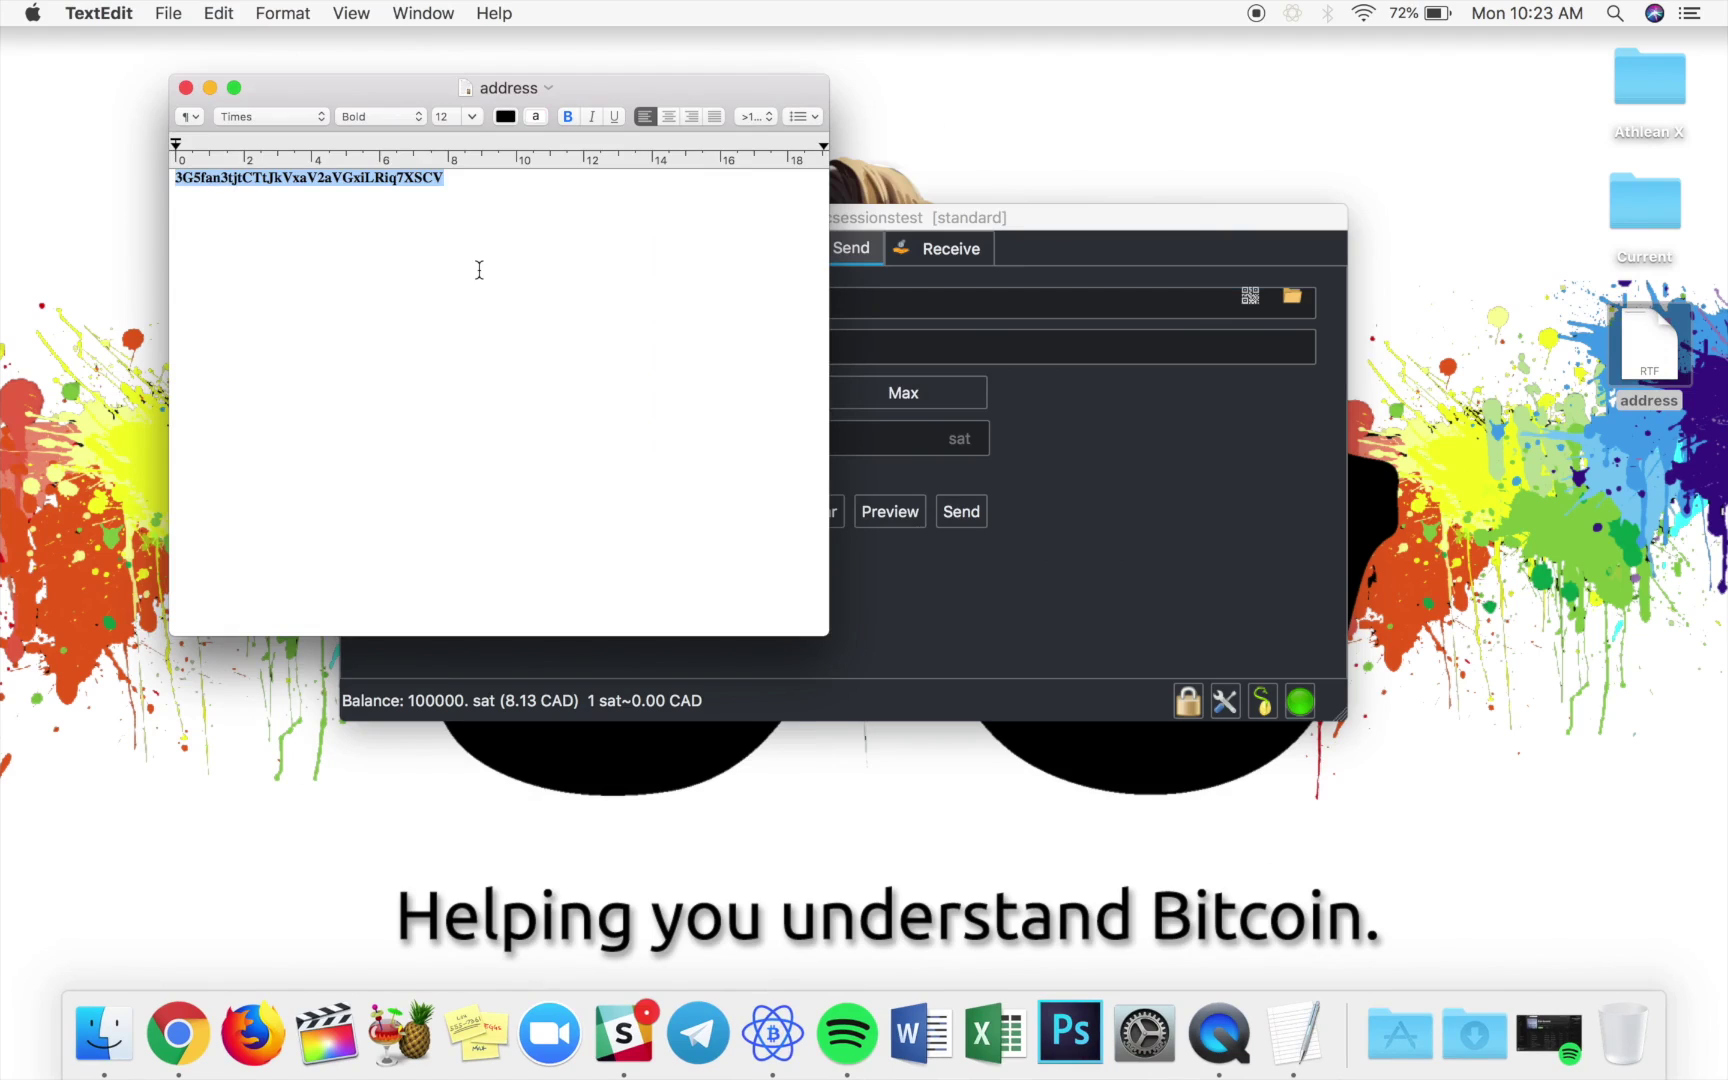
key(cmd+c)
click(1162, 505)
click(478, 301)
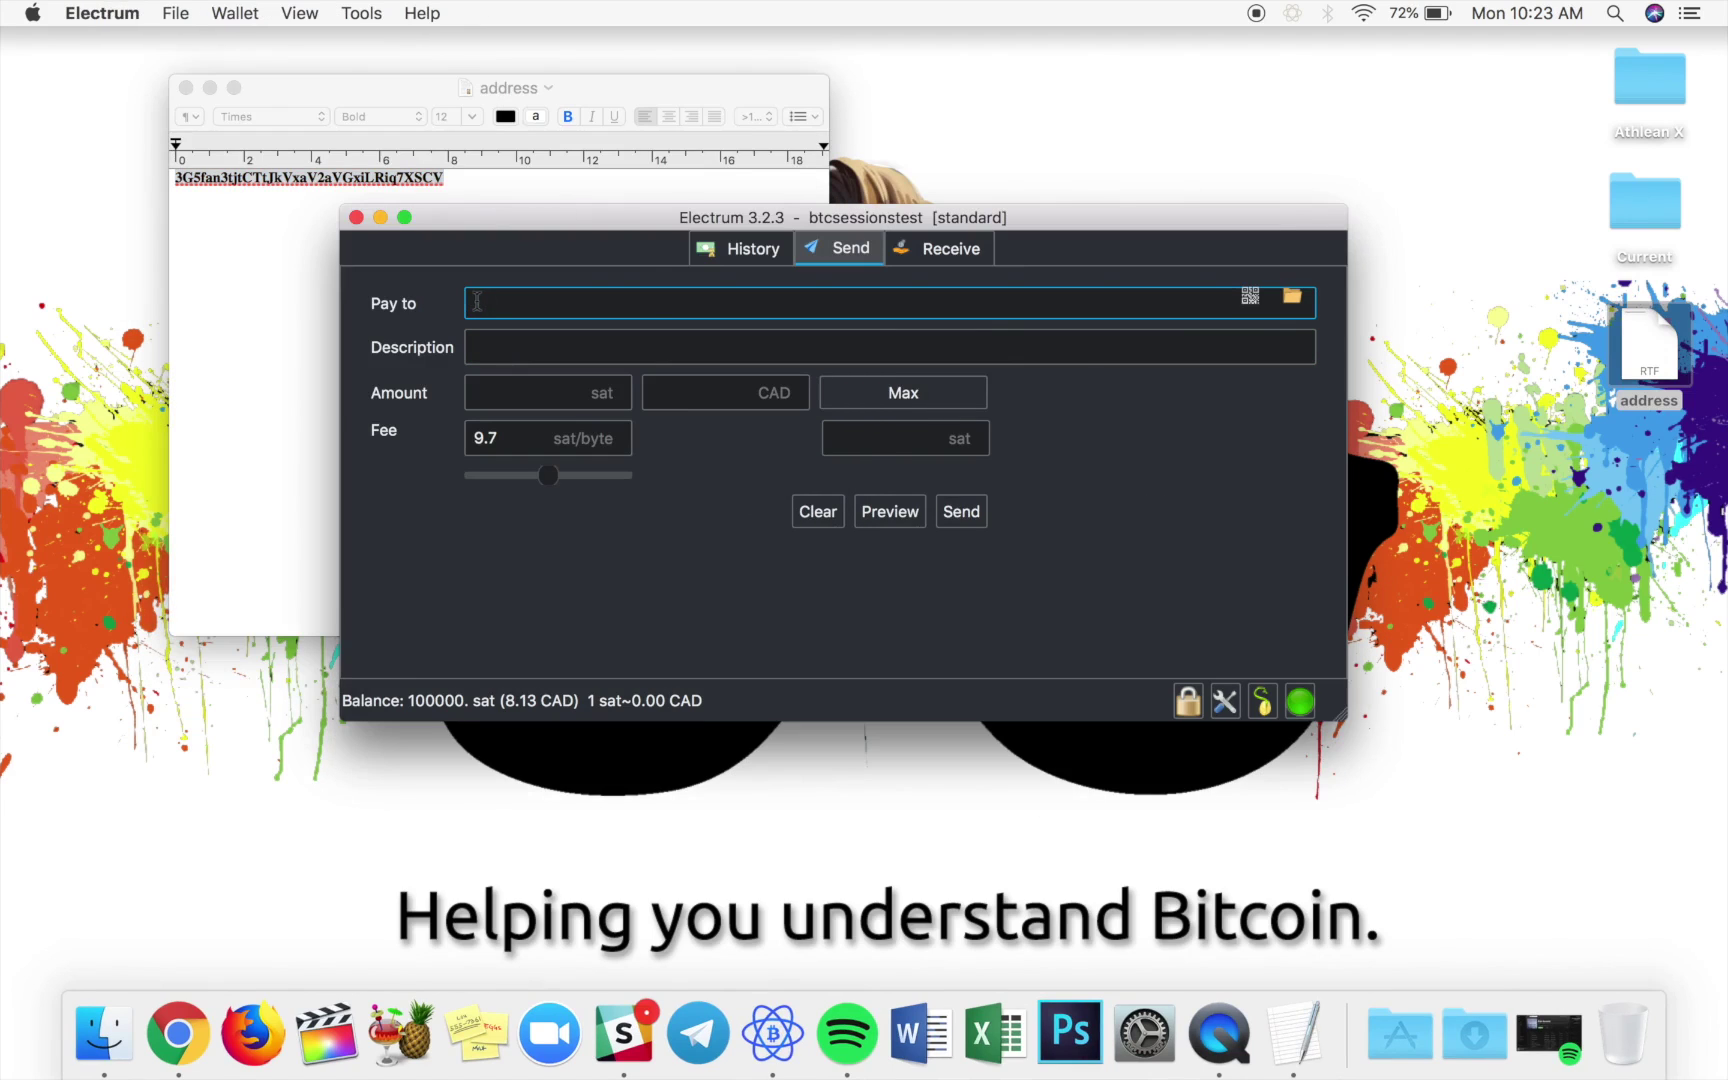
key(super+v)
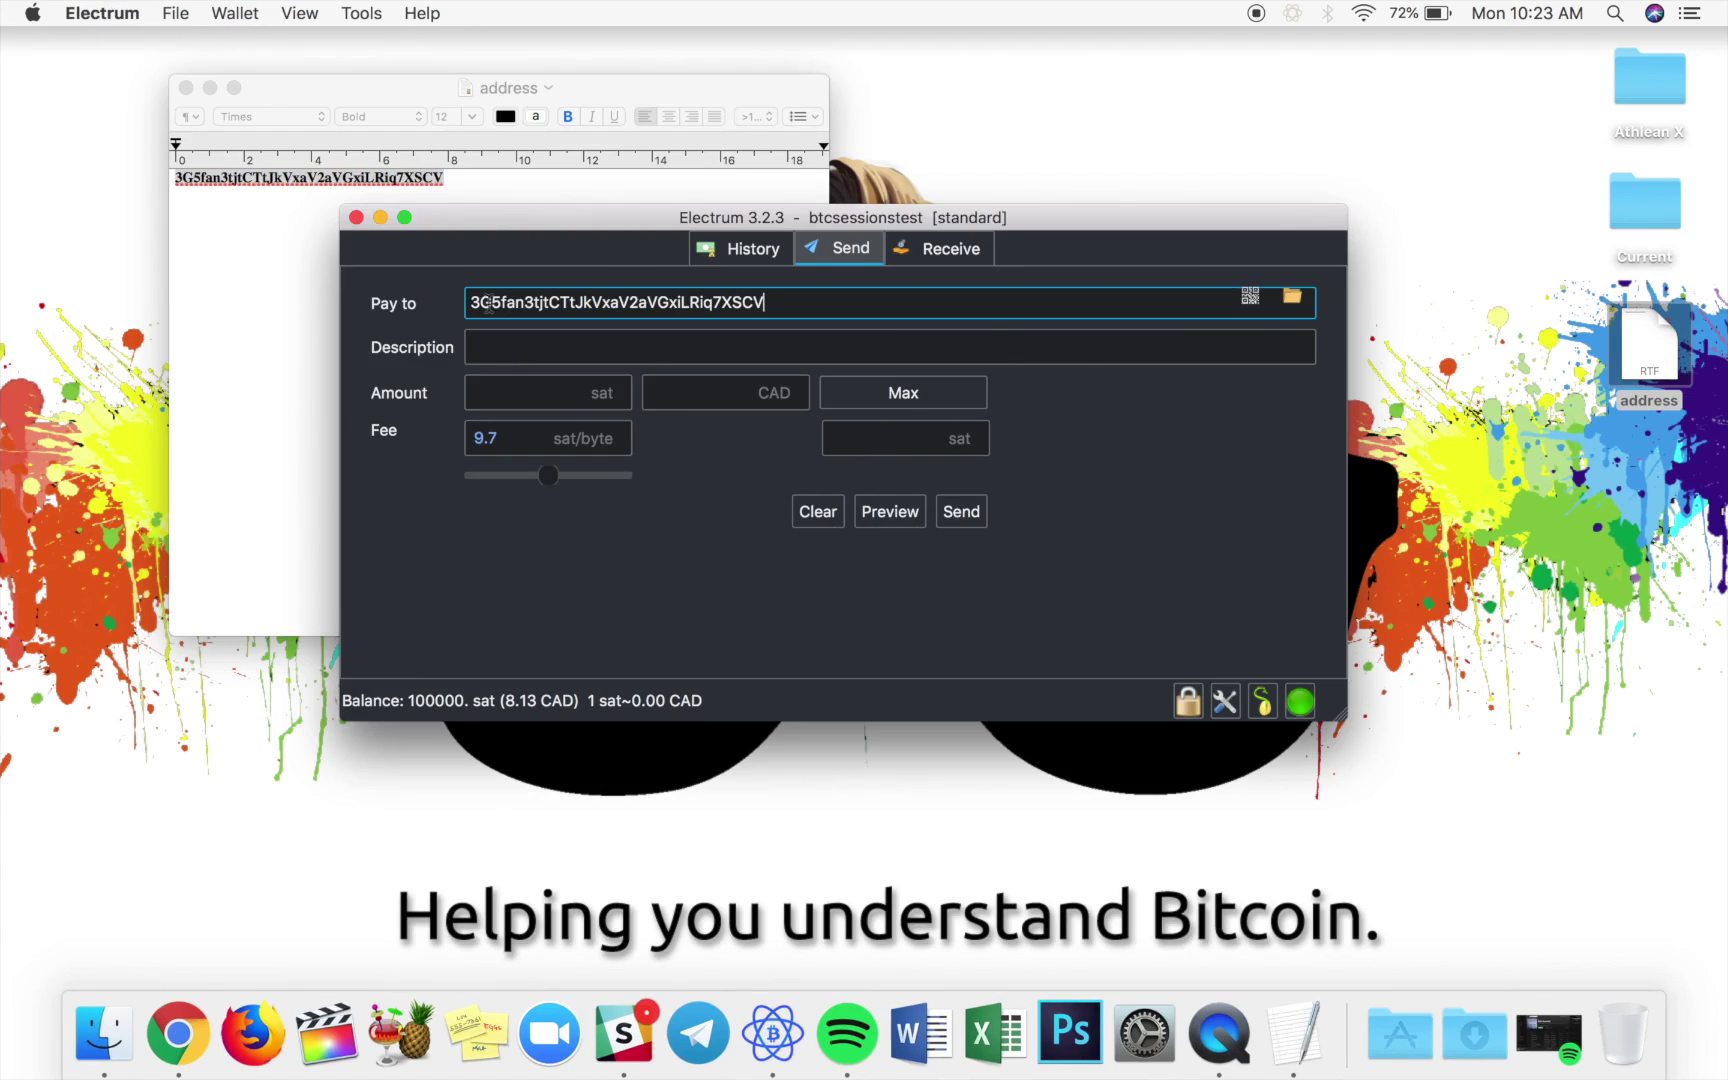
Enter 50000 sat as the payment amount
click(687, 345)
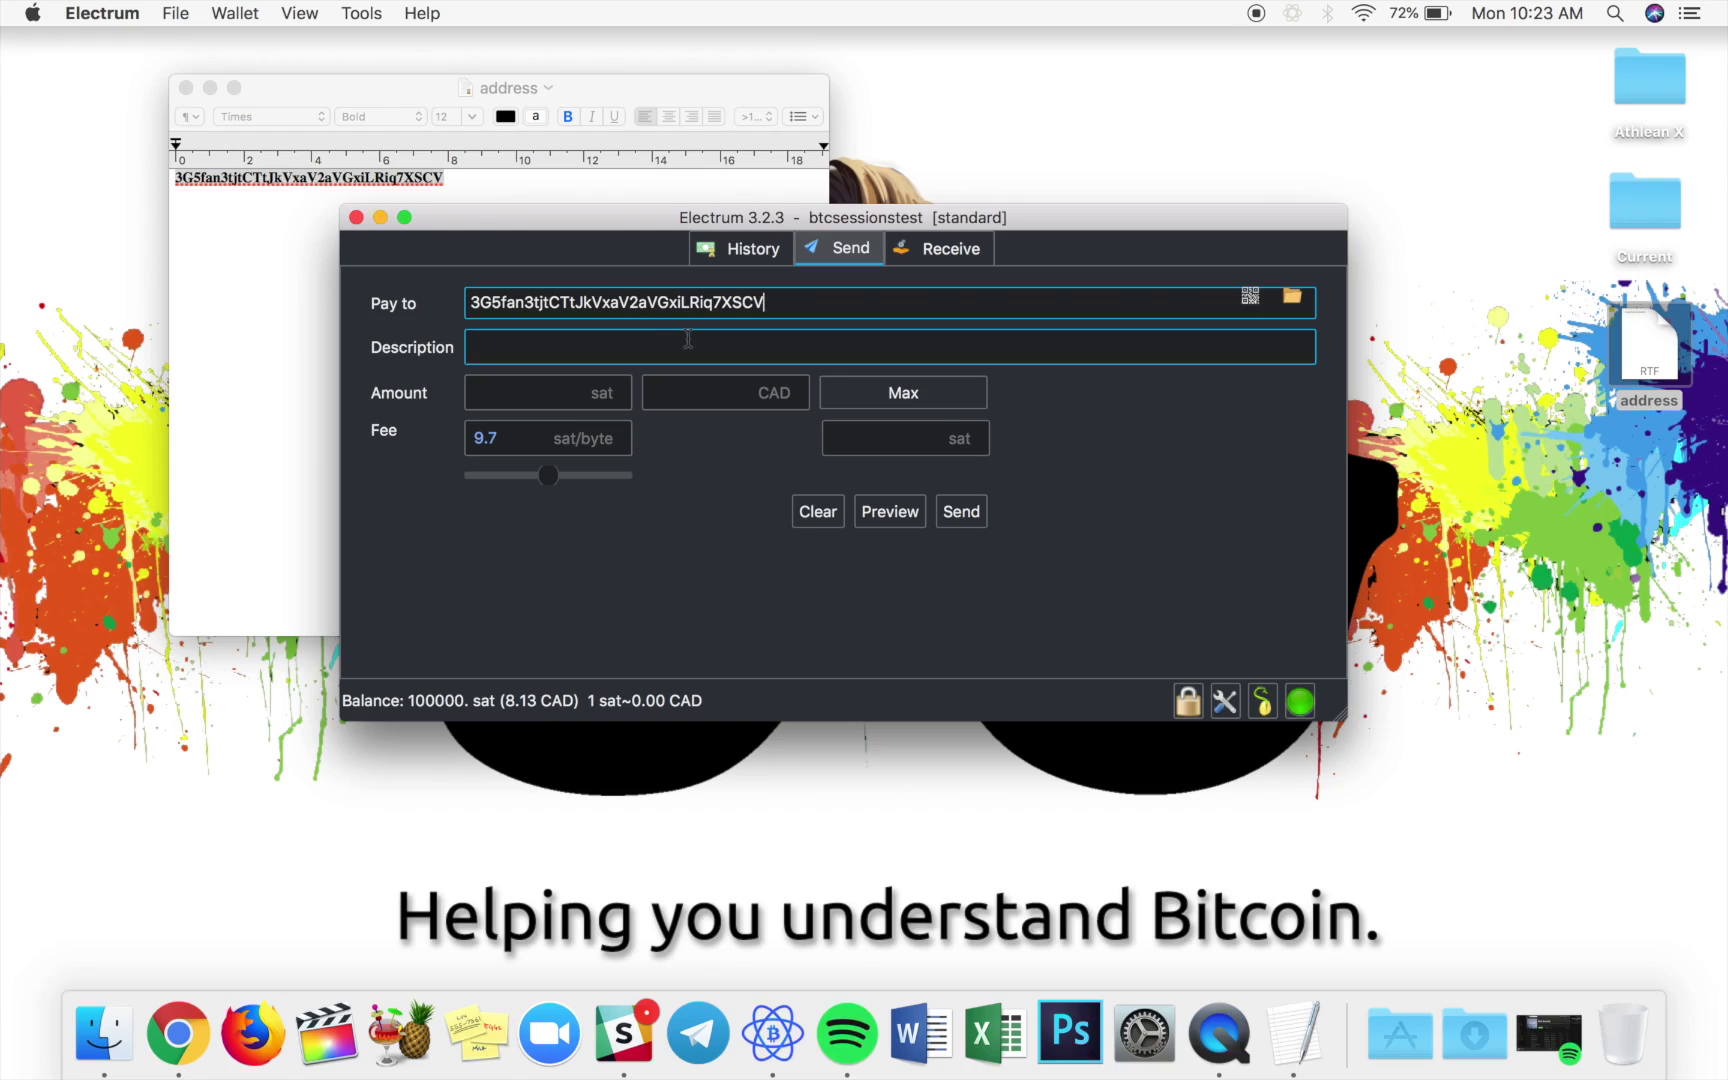
click(518, 357)
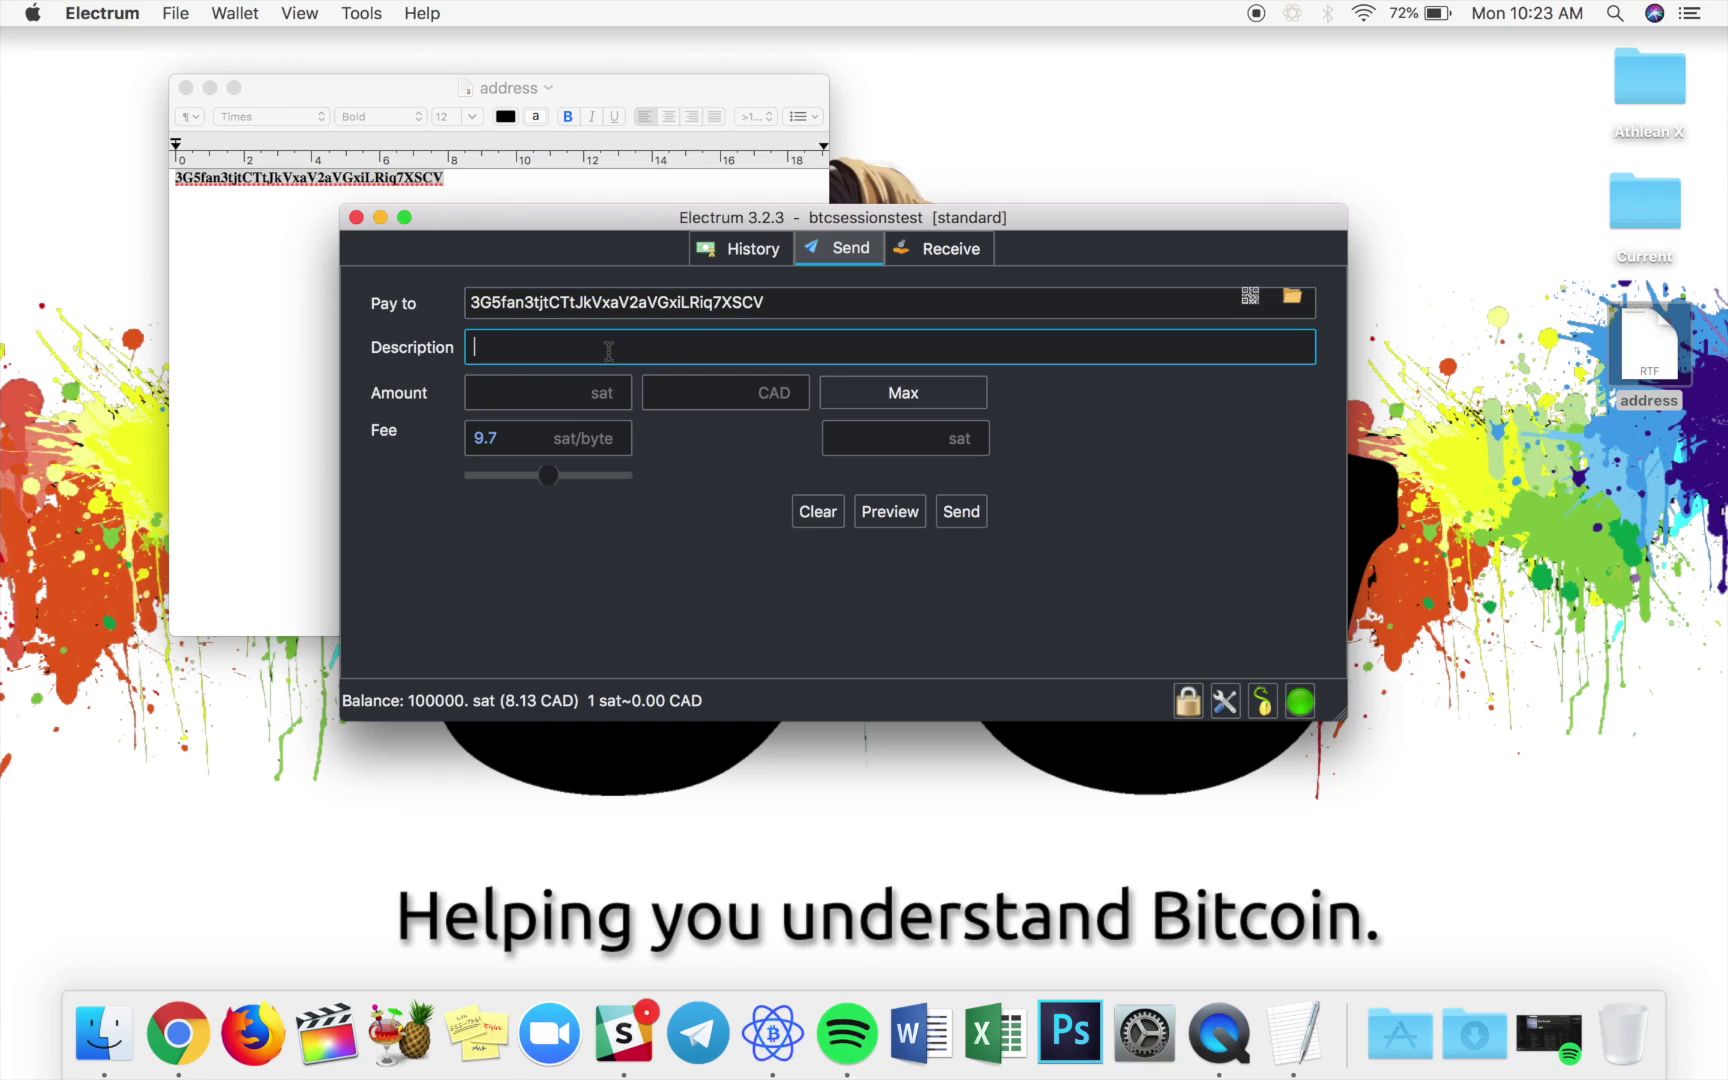
click(547, 407)
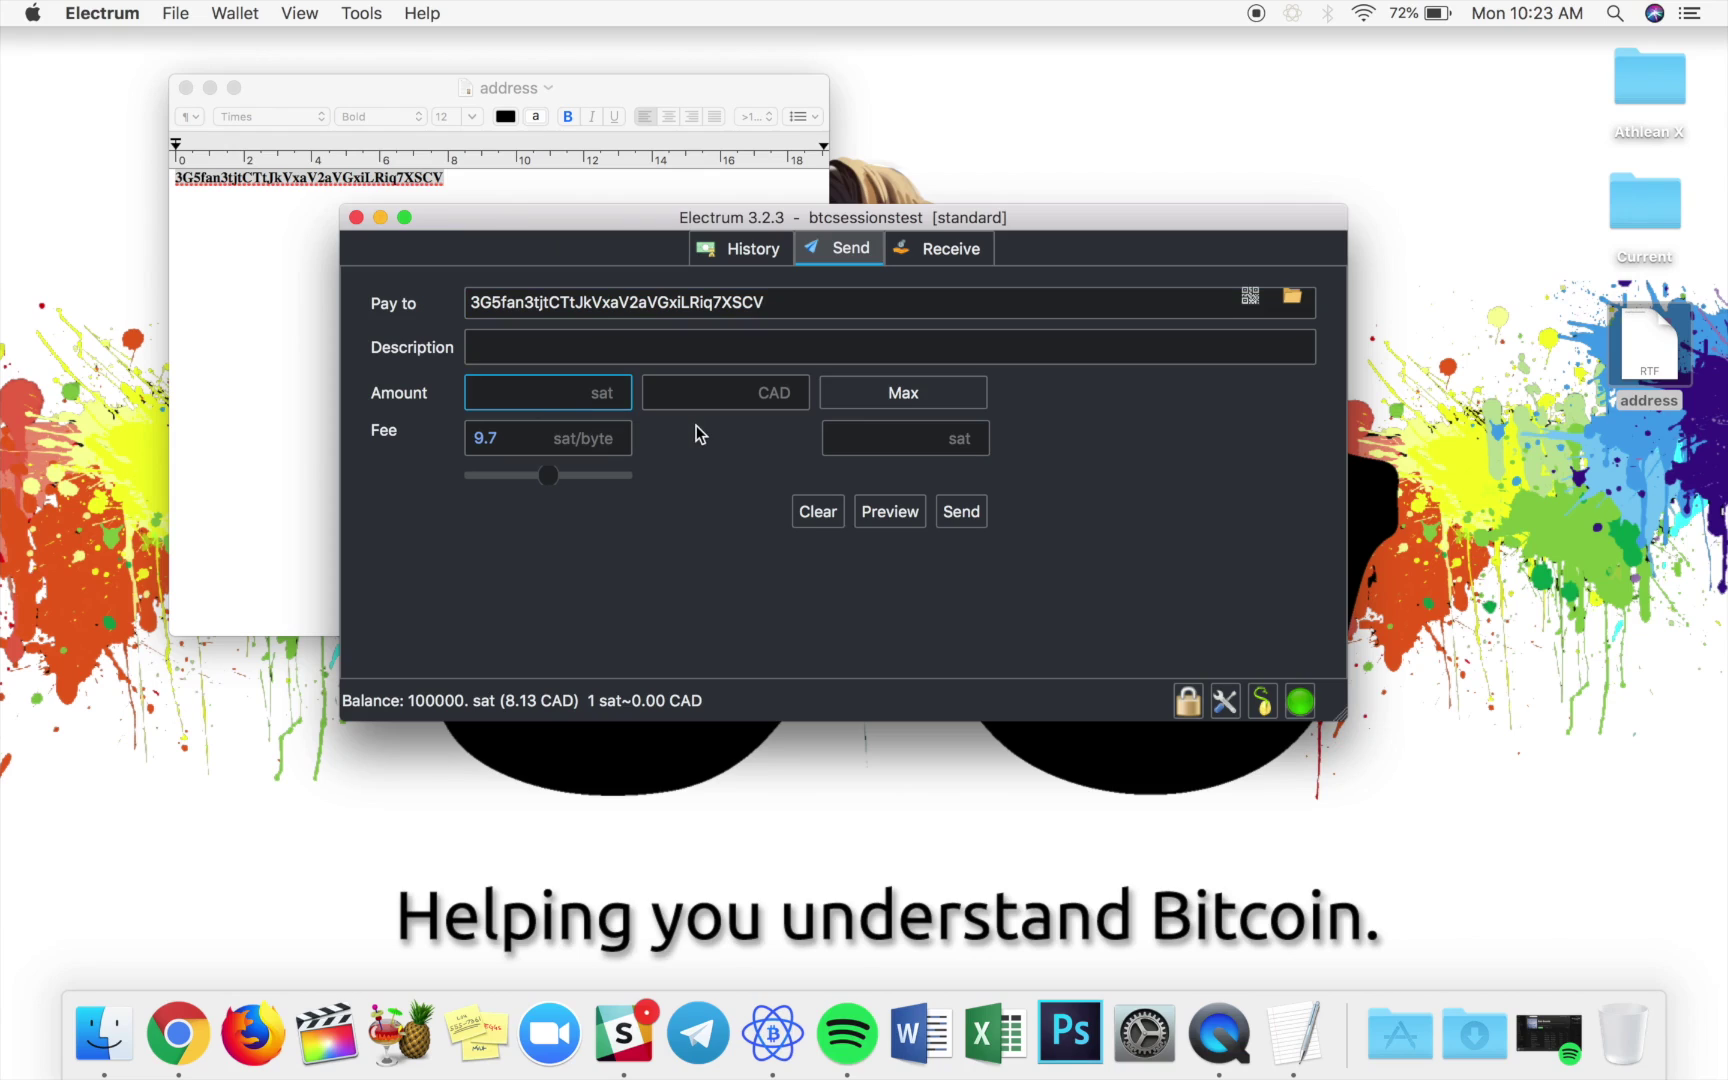
text(0)
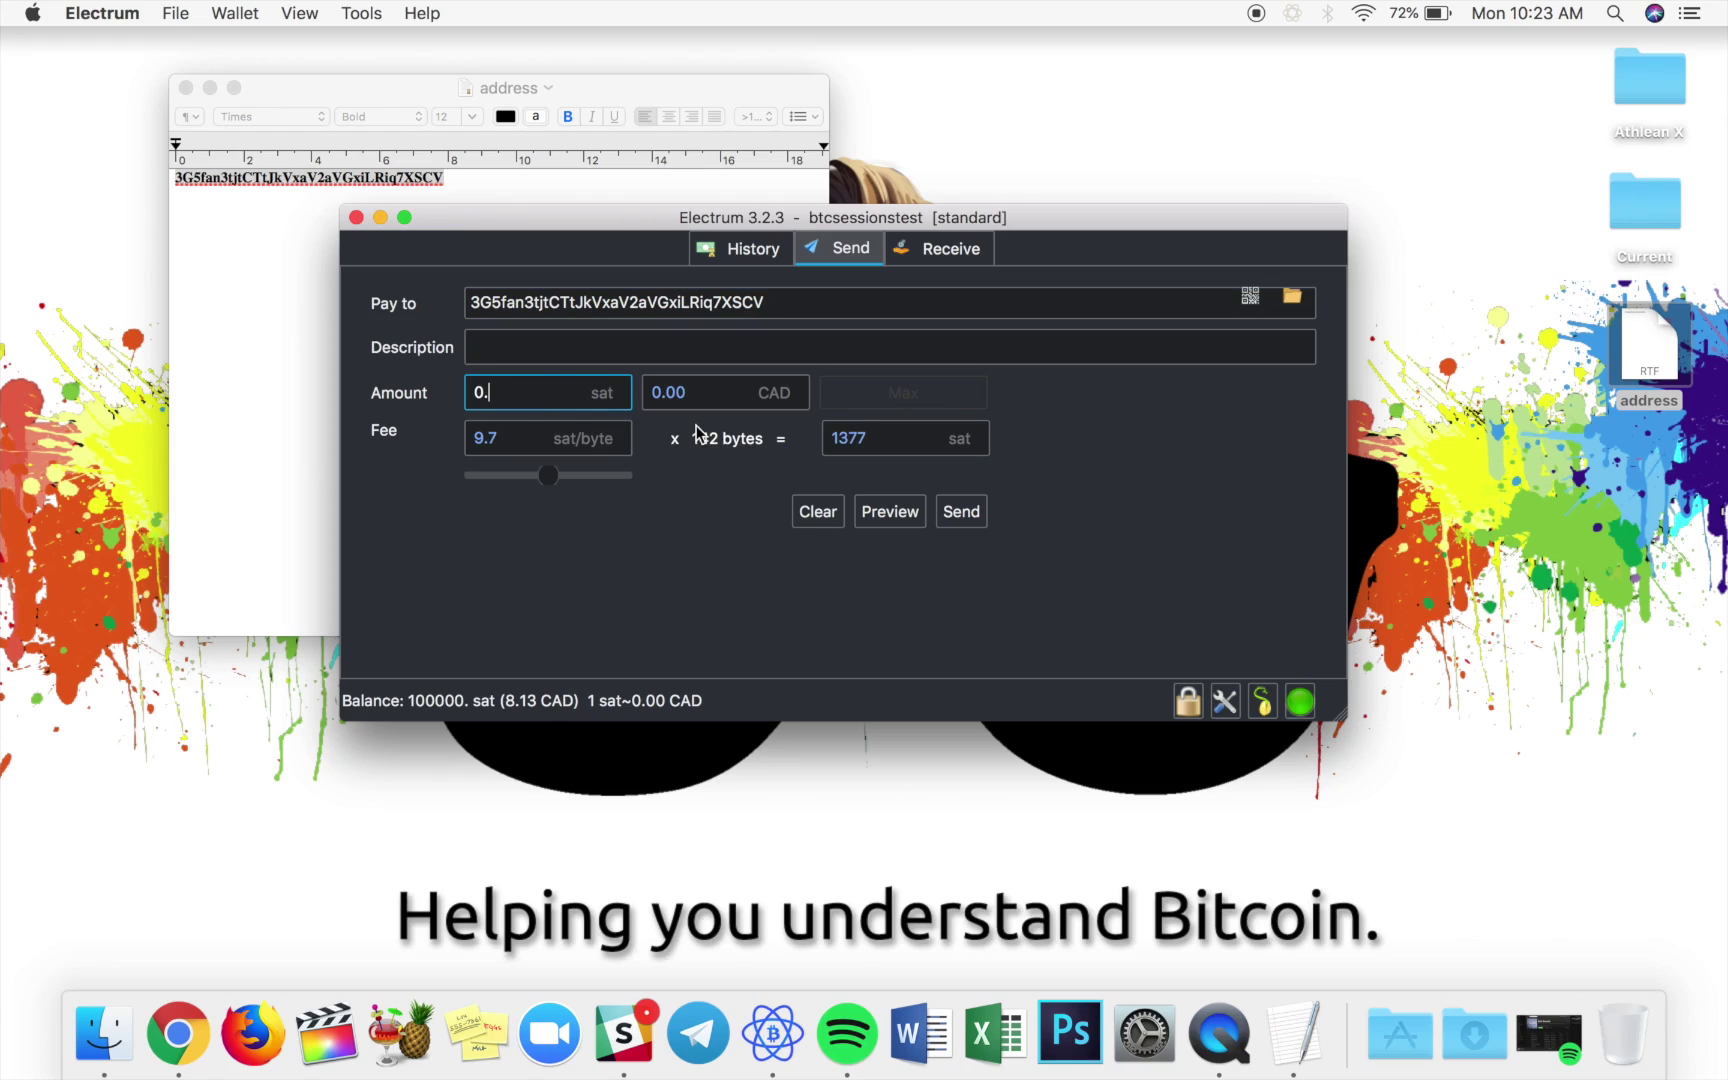
key(BackSpace)
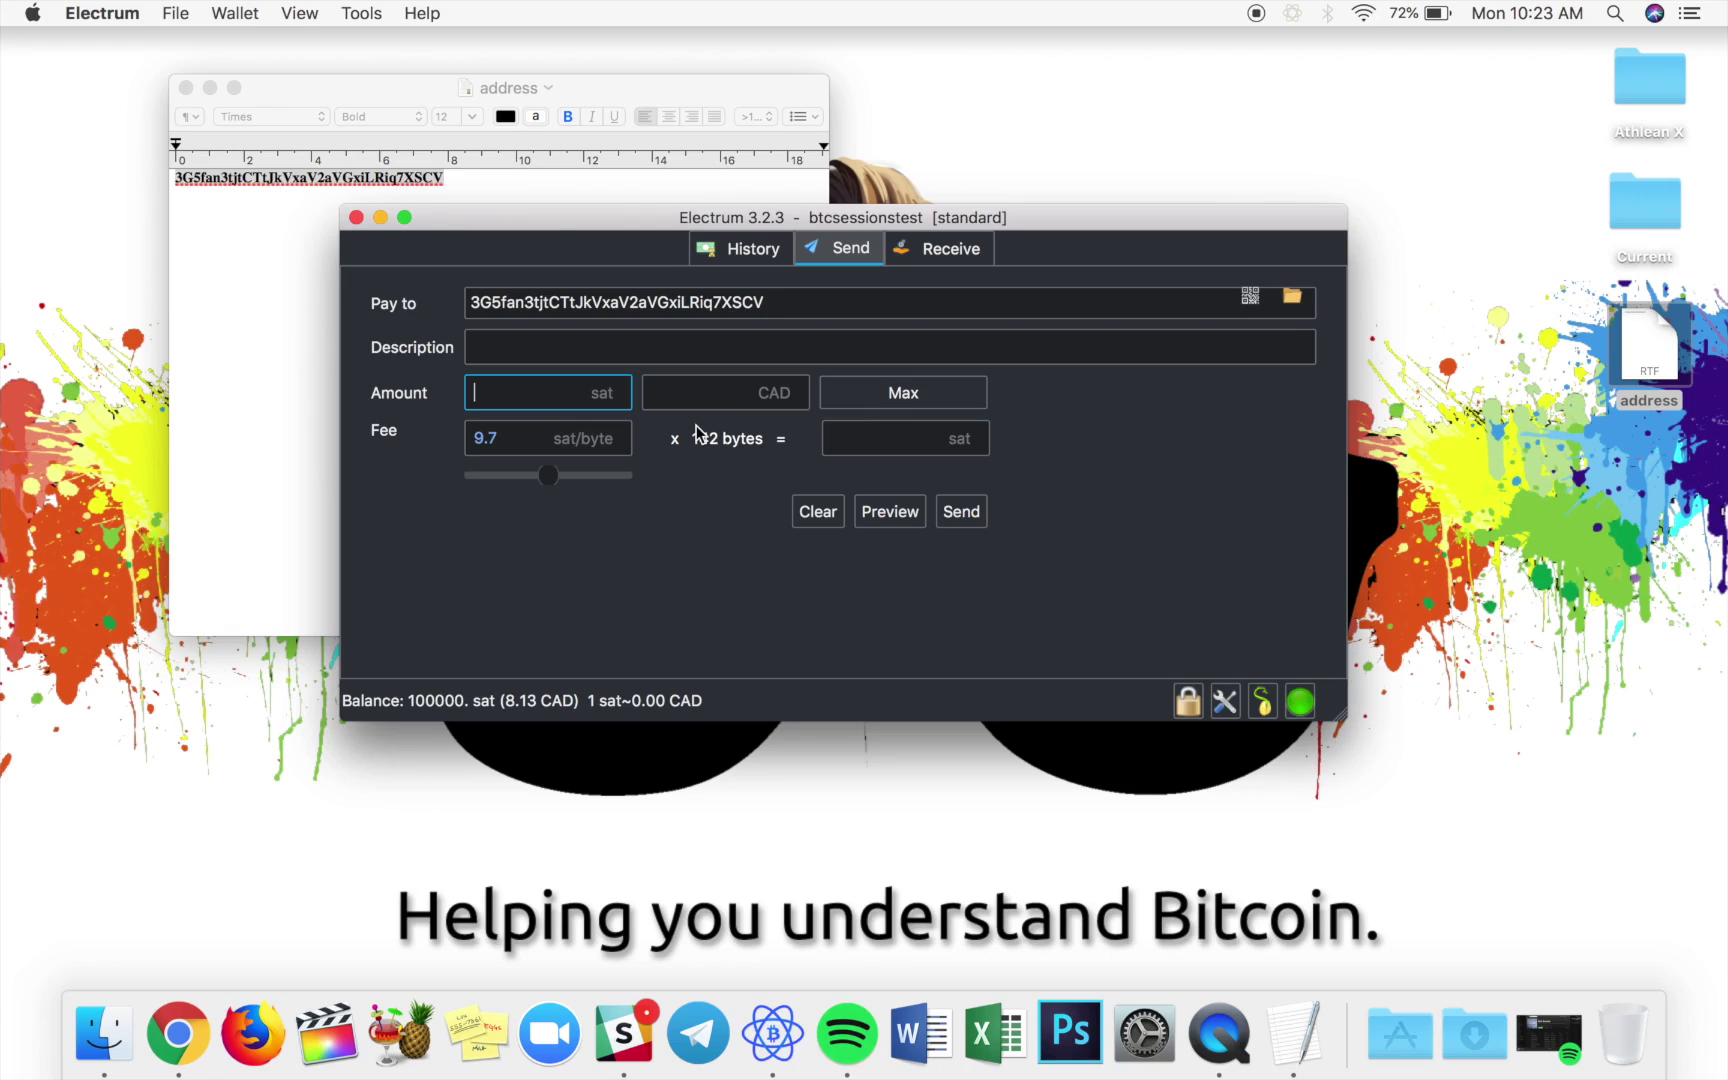
text(50)
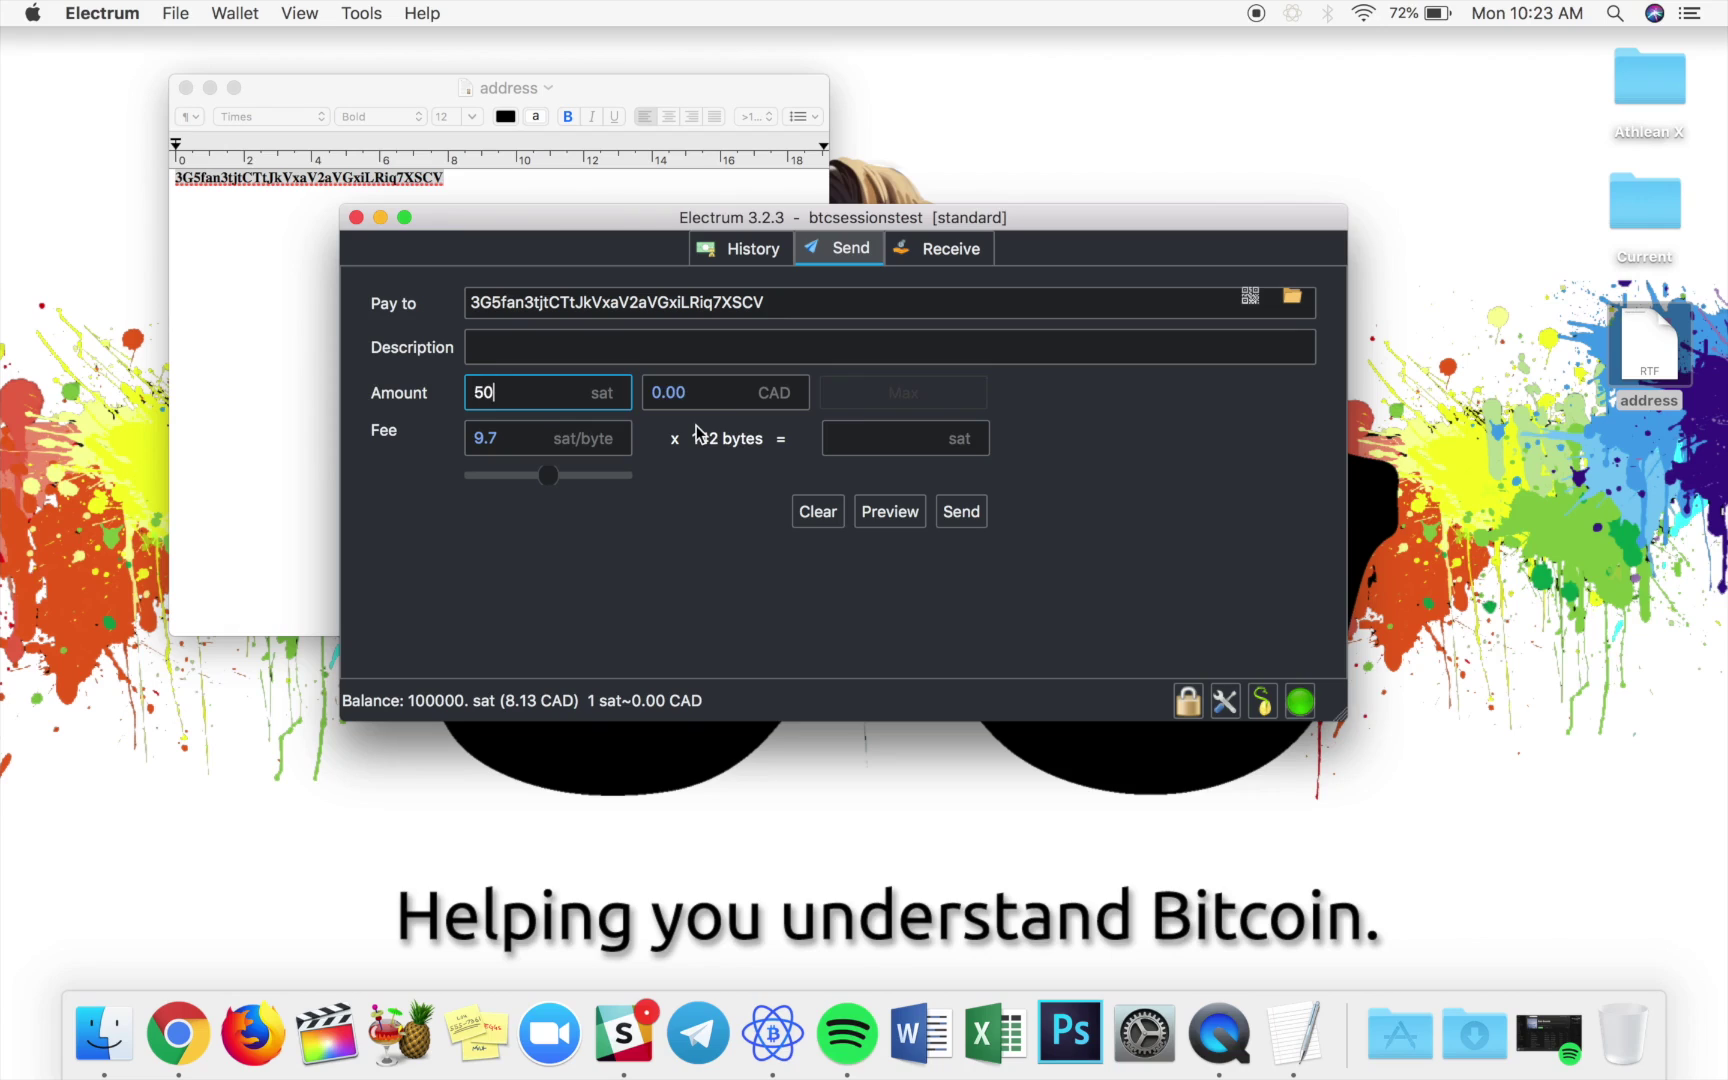
text(000)
Lower the fee rate to 4.2 sat/byte (596 sat)
click(567, 432)
click(860, 446)
drag(548, 488, 463, 483)
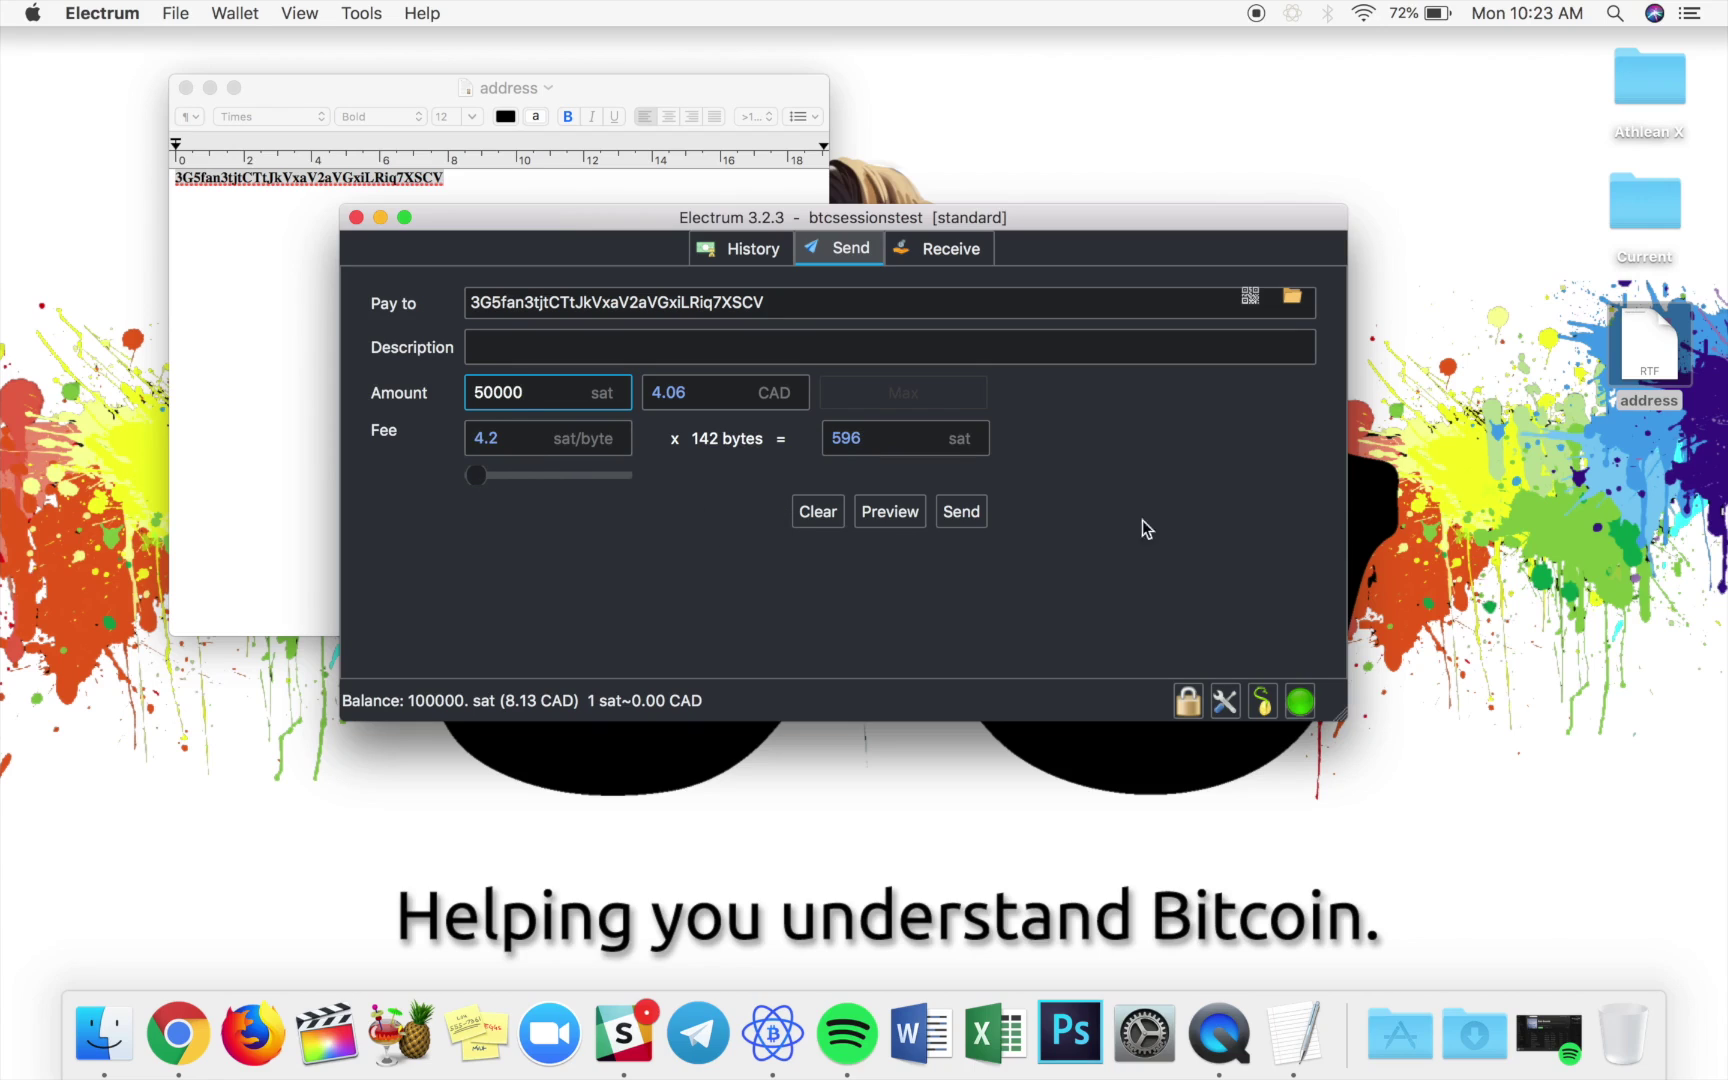
Preview the unsigned transaction, look over its outputs, and close the preview
click(891, 508)
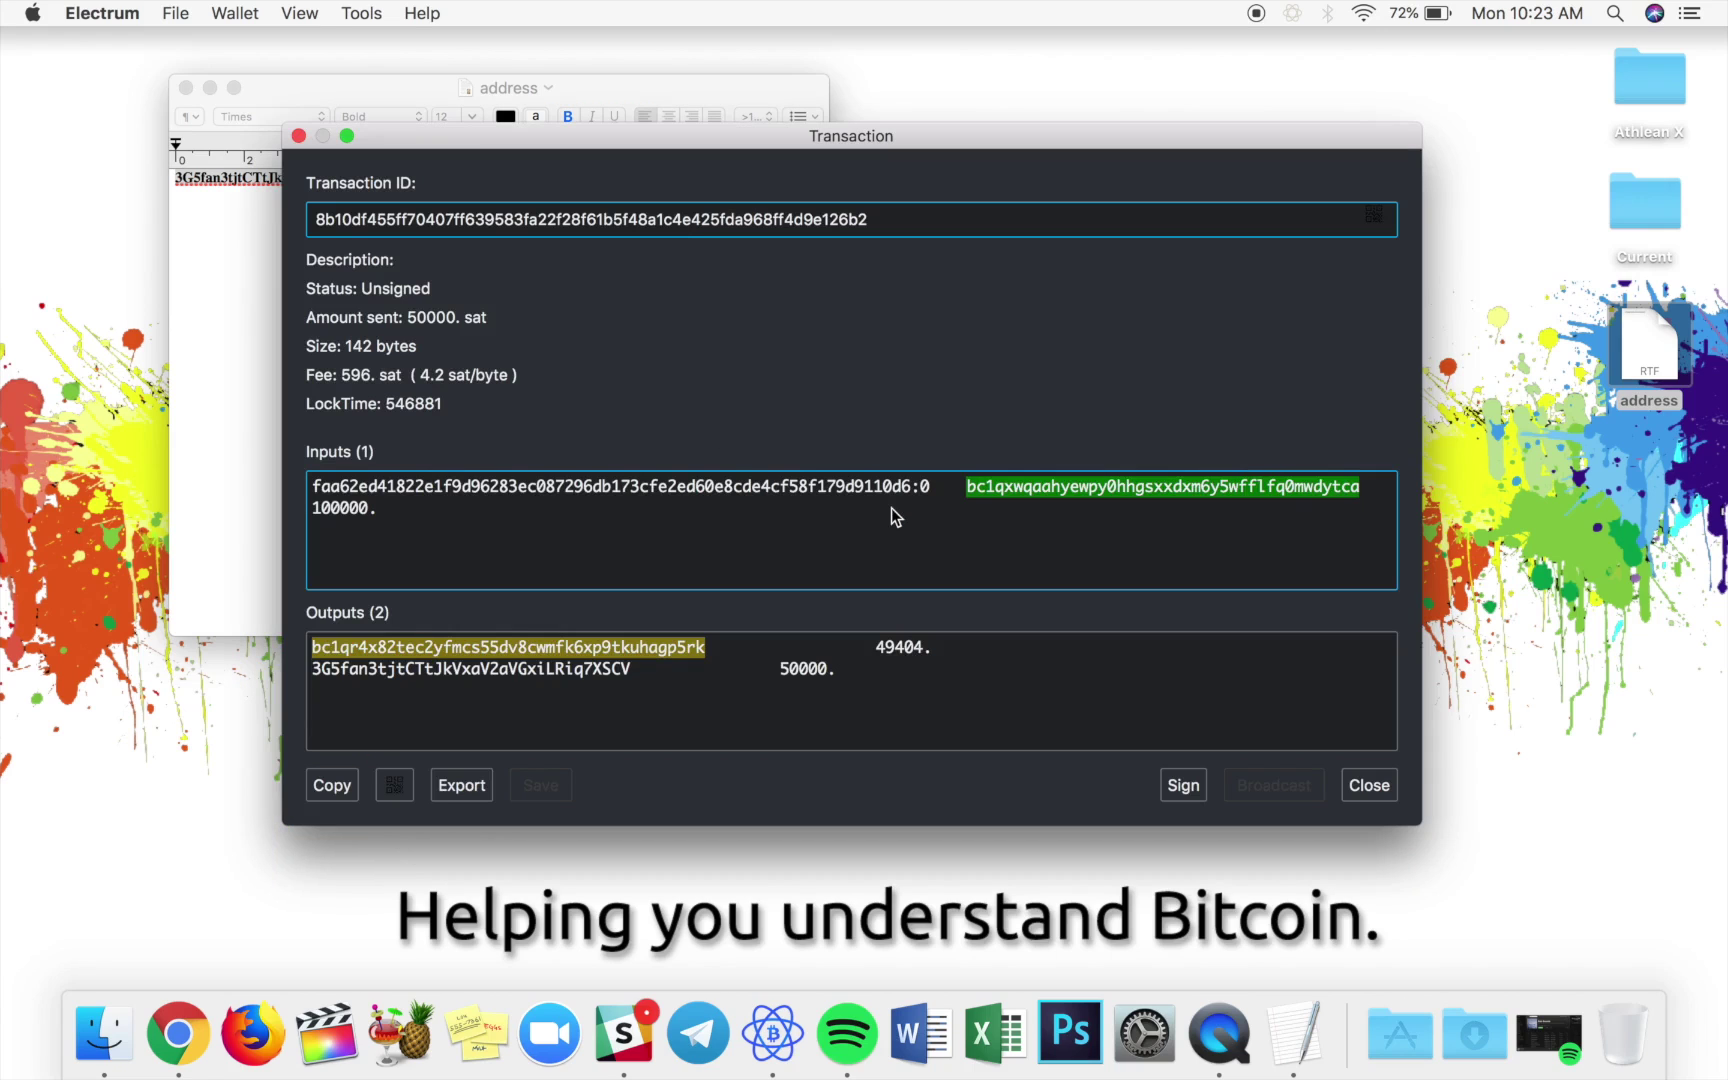
click(399, 692)
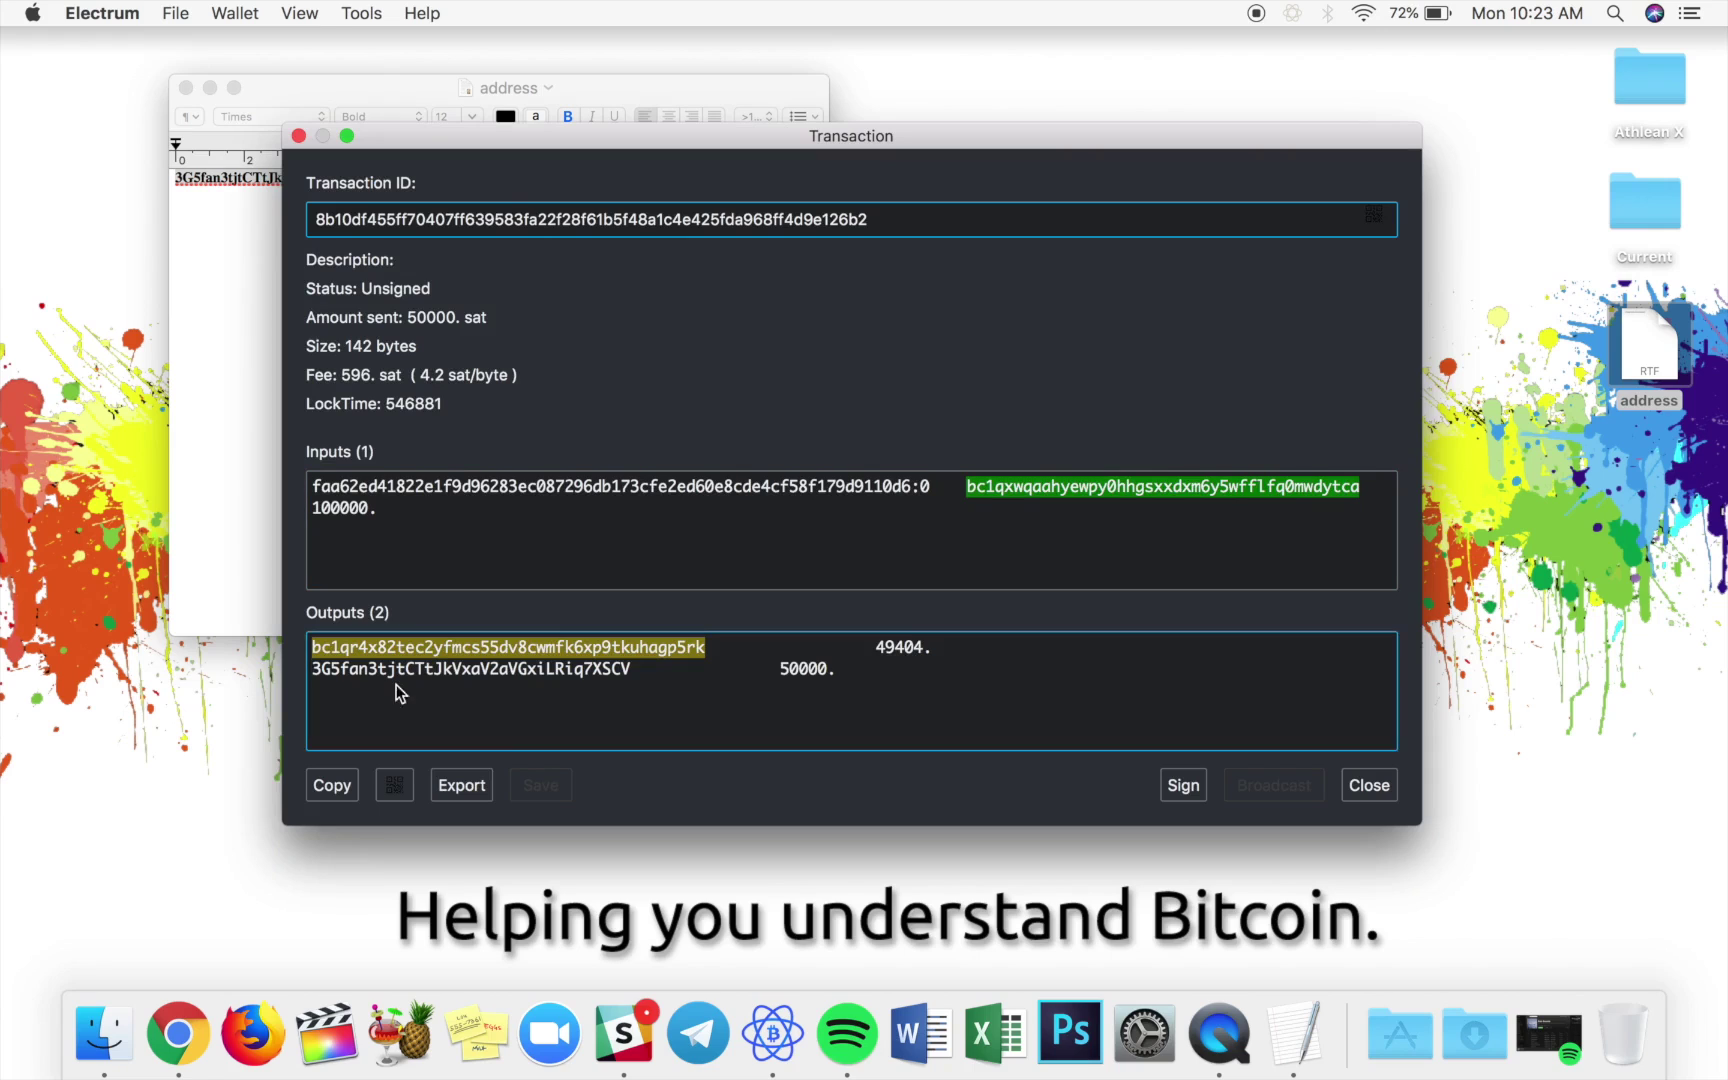
click(1369, 785)
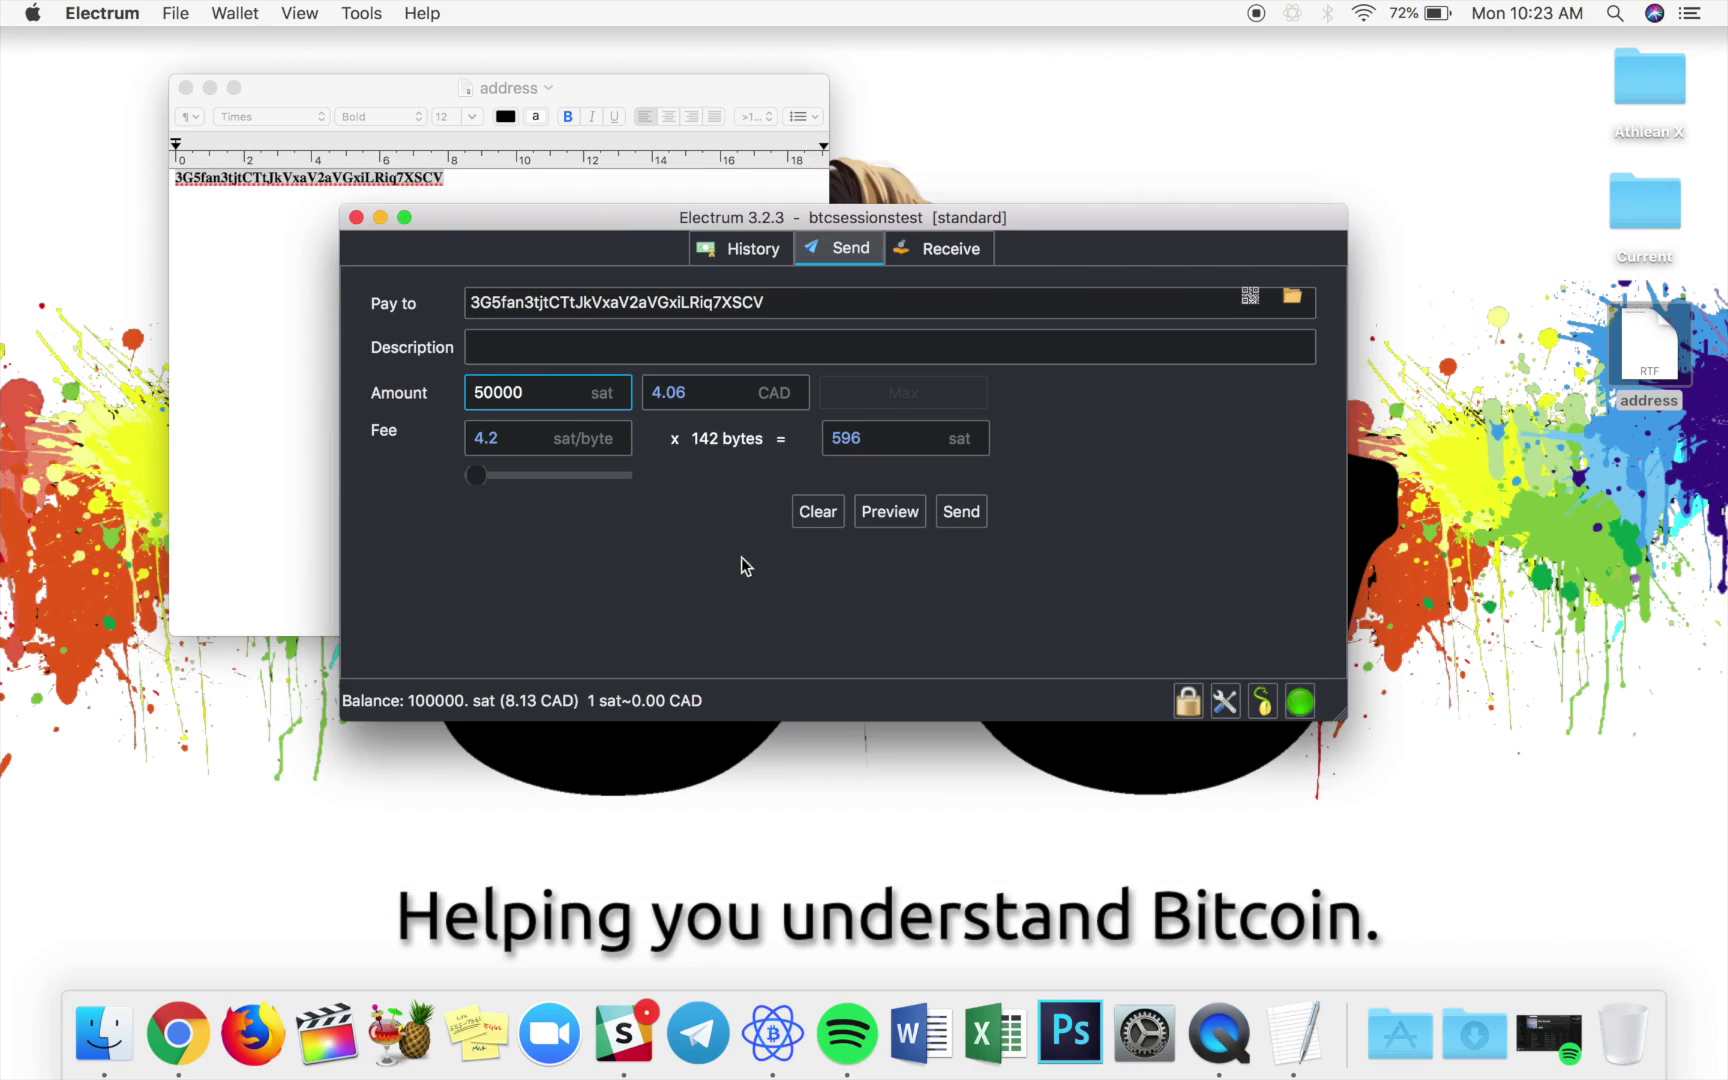
Broadcast the 50000 sat payment with its 596 sat fee using the wallet password, then dismiss the Payment sent notice
click(966, 514)
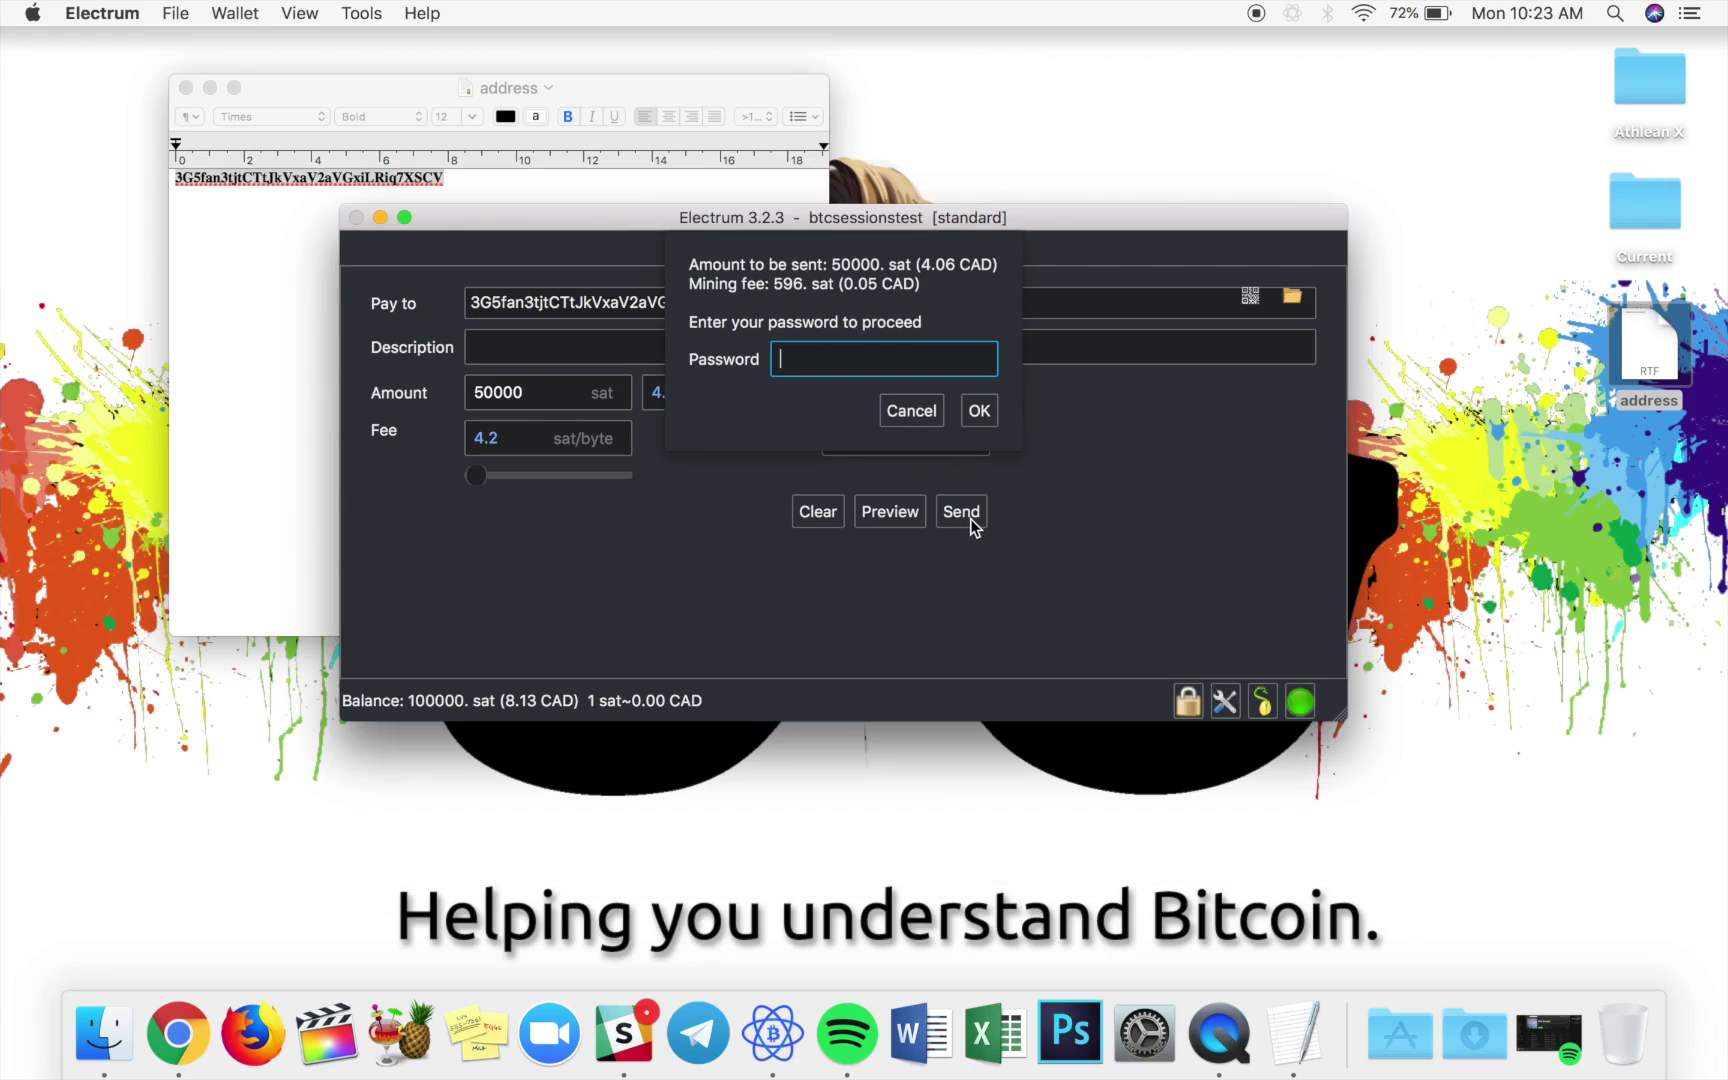
text(••••••••••)
click(986, 410)
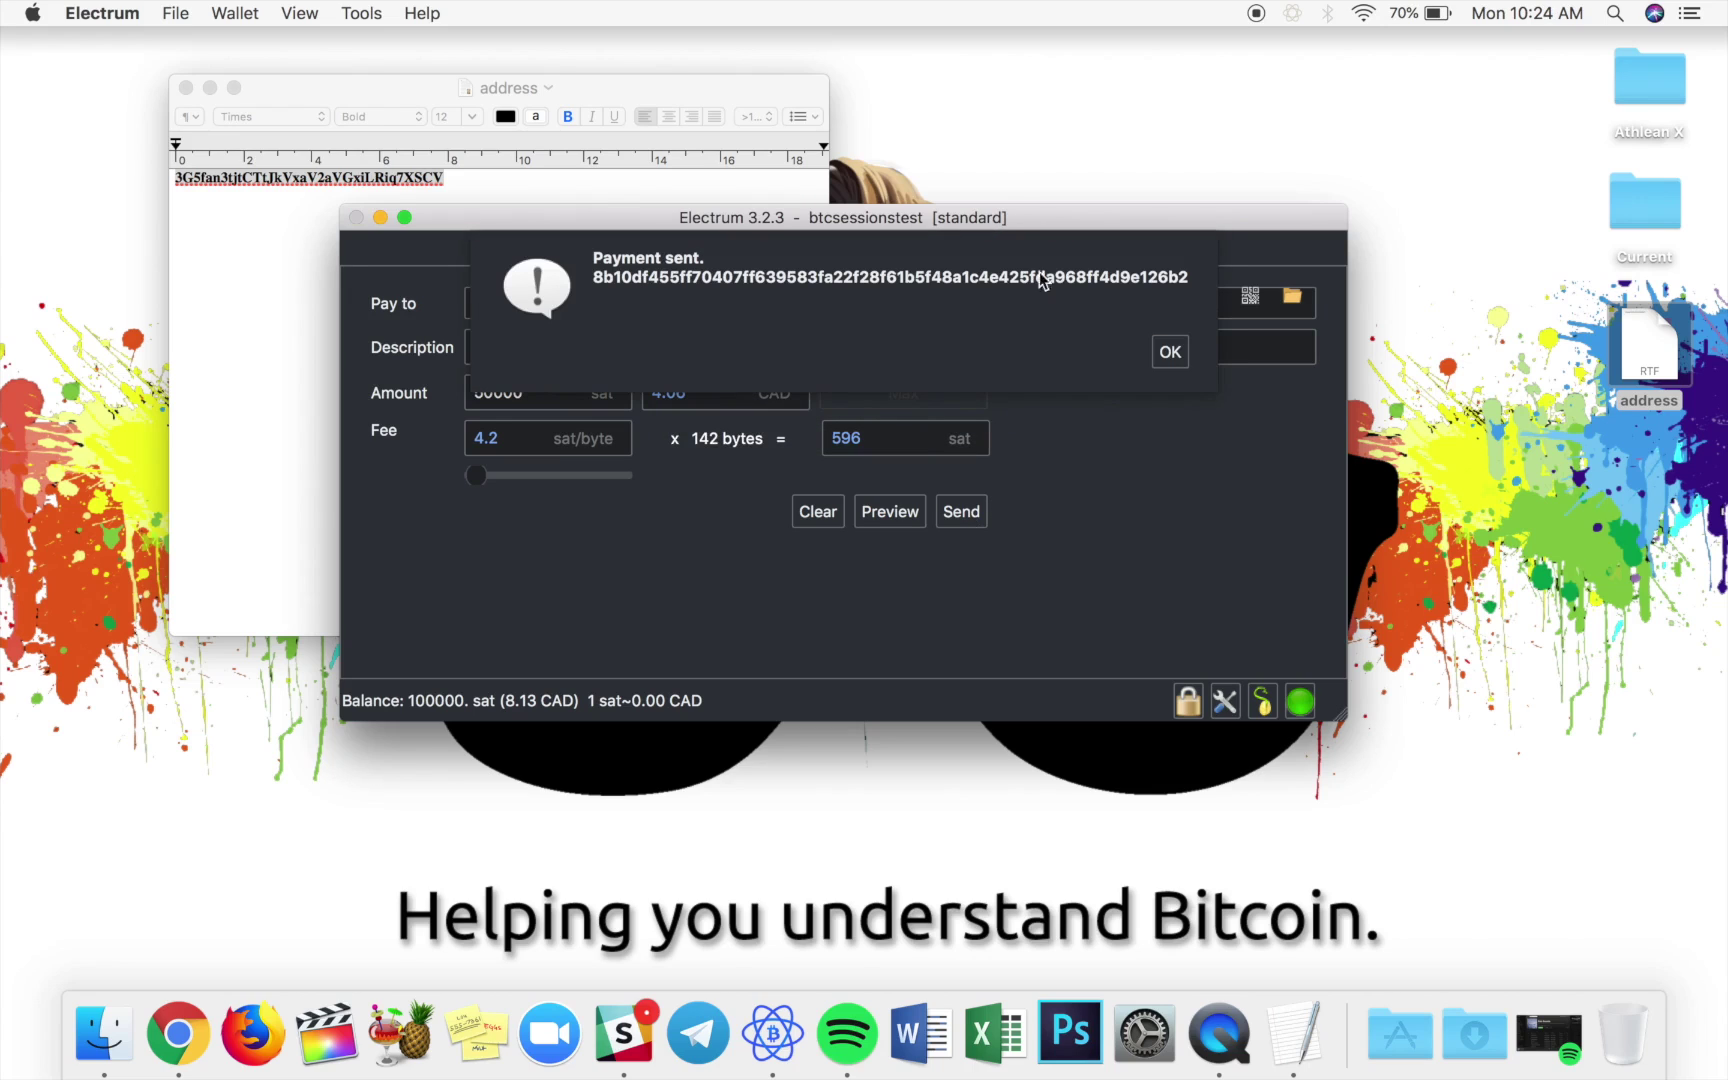
click(1172, 352)
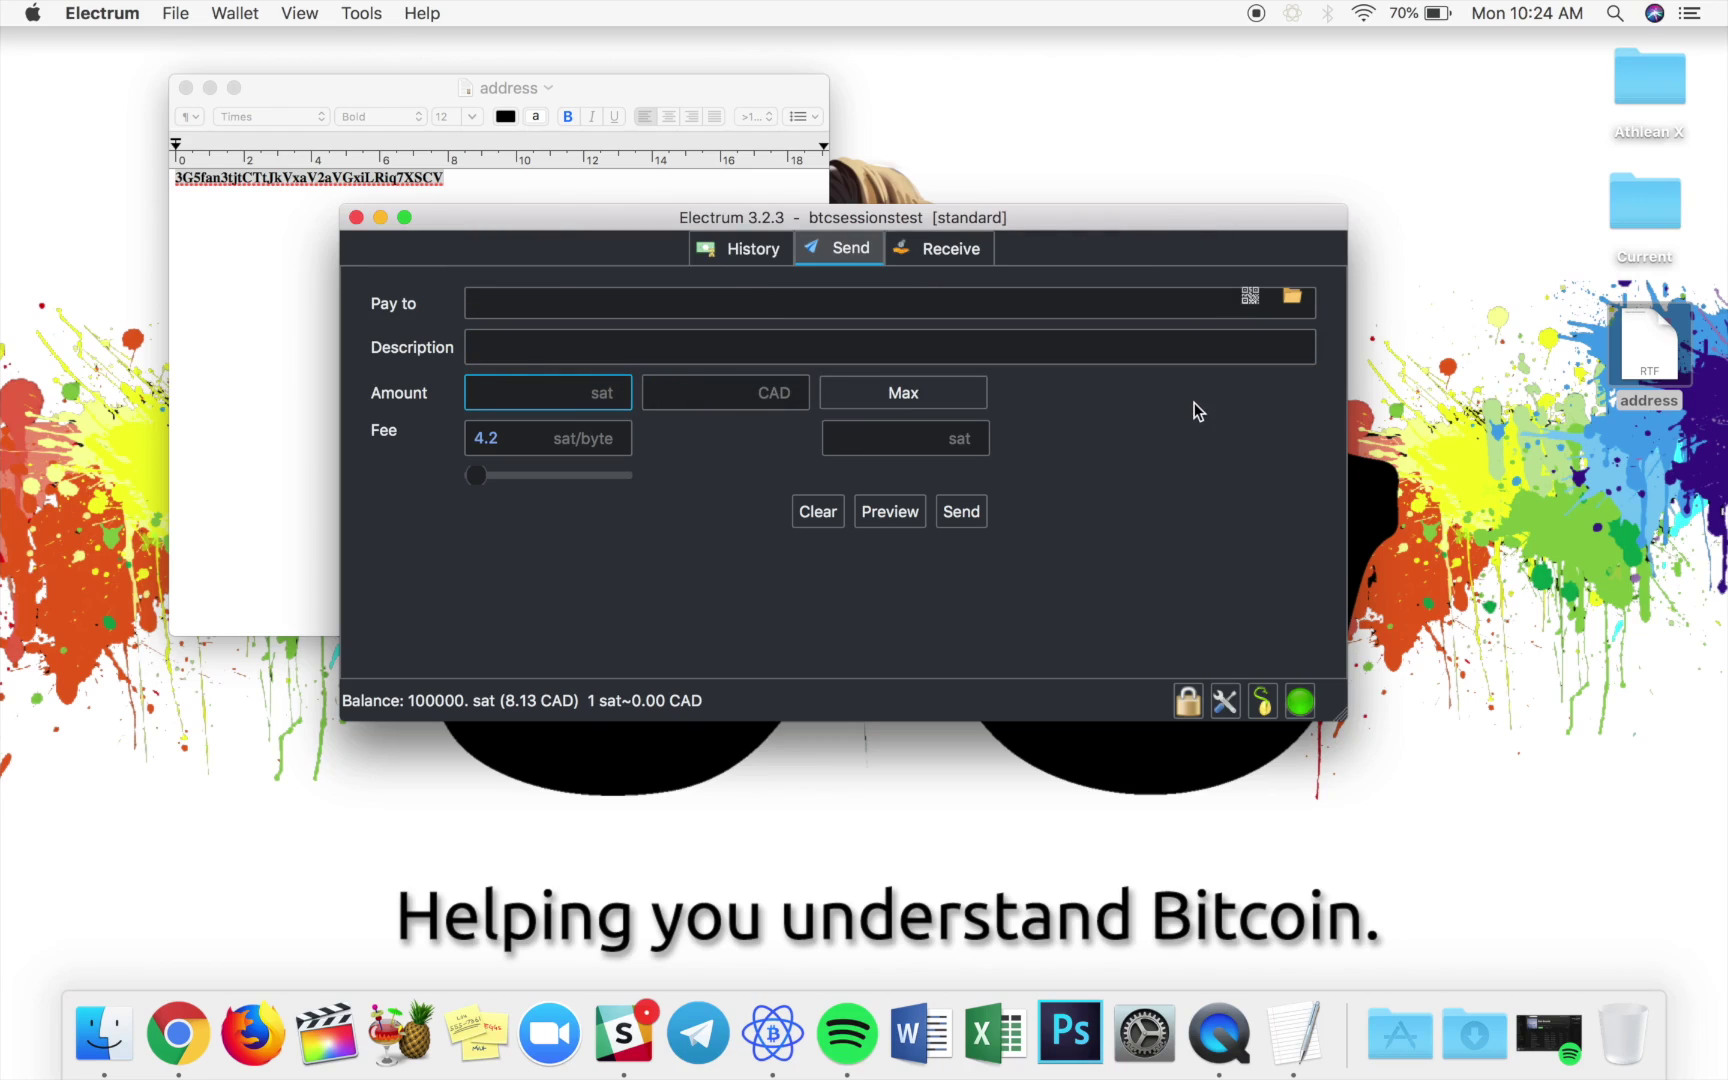
Look through the History, Send and Receive tabs and the history entry's context menu, ending on History
click(738, 250)
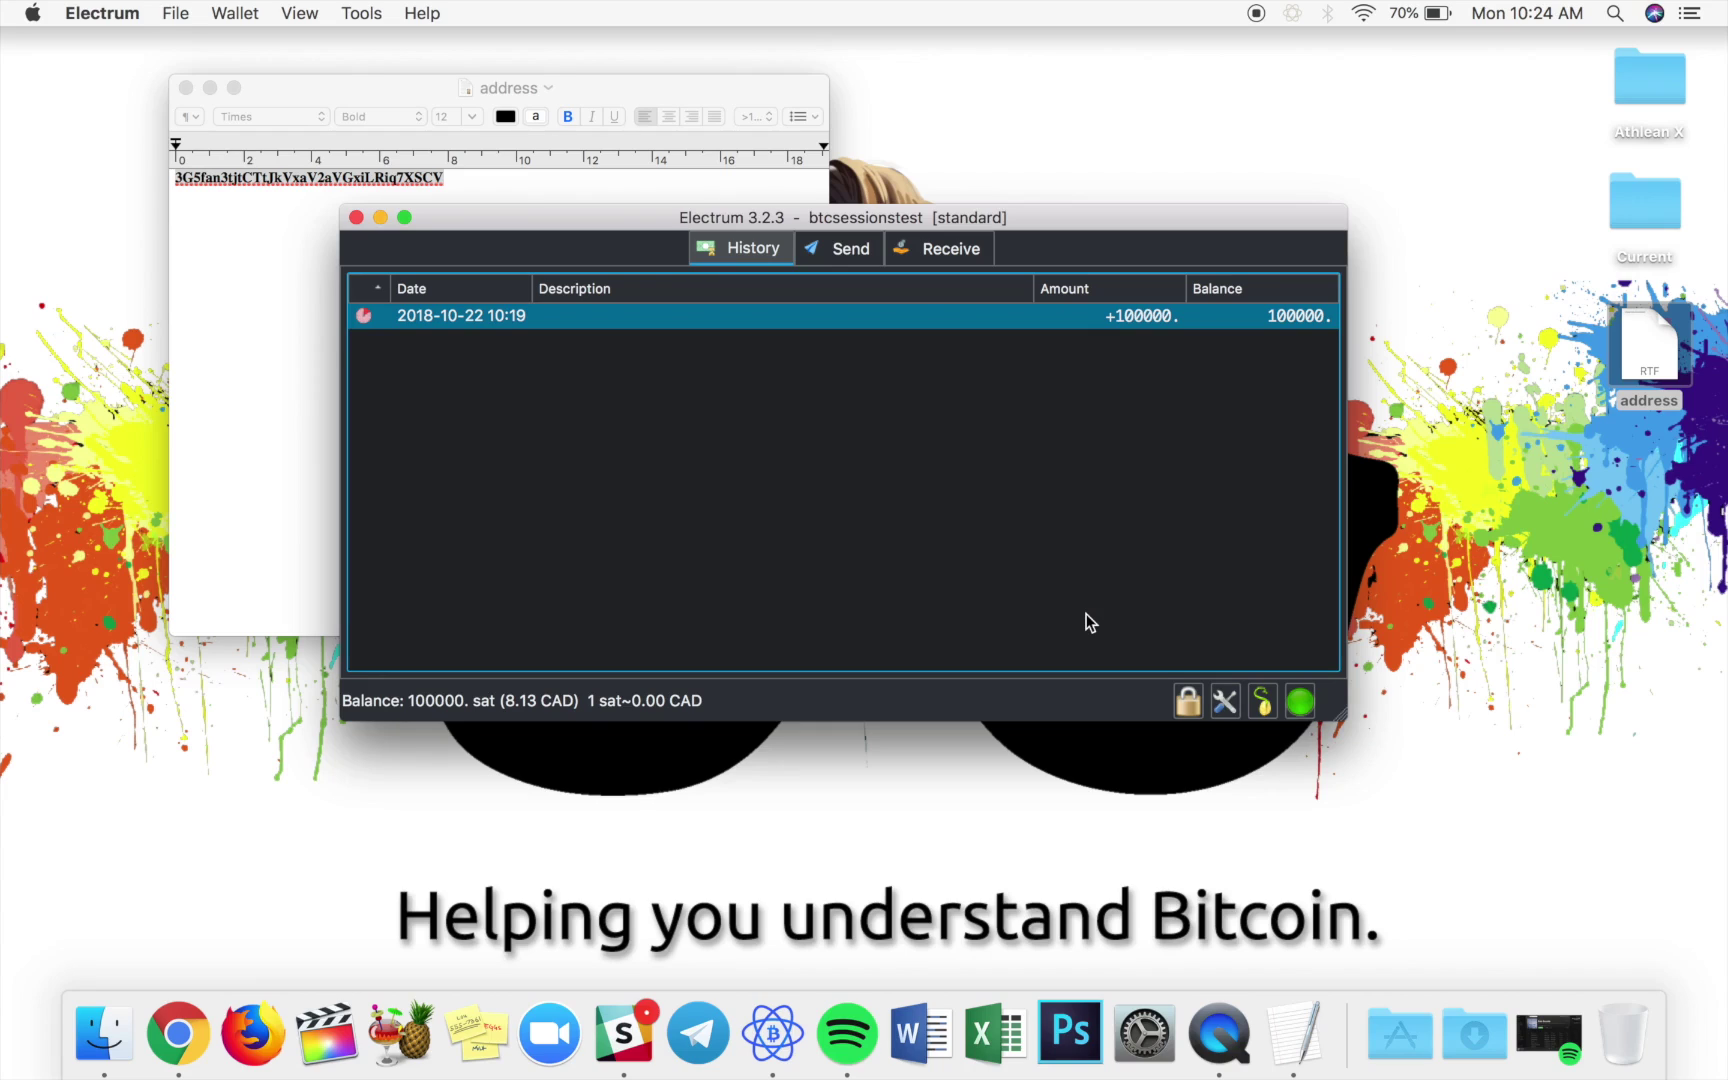
click(837, 249)
click(740, 258)
click(80, 10)
click(80, 10)
right_click(670, 466)
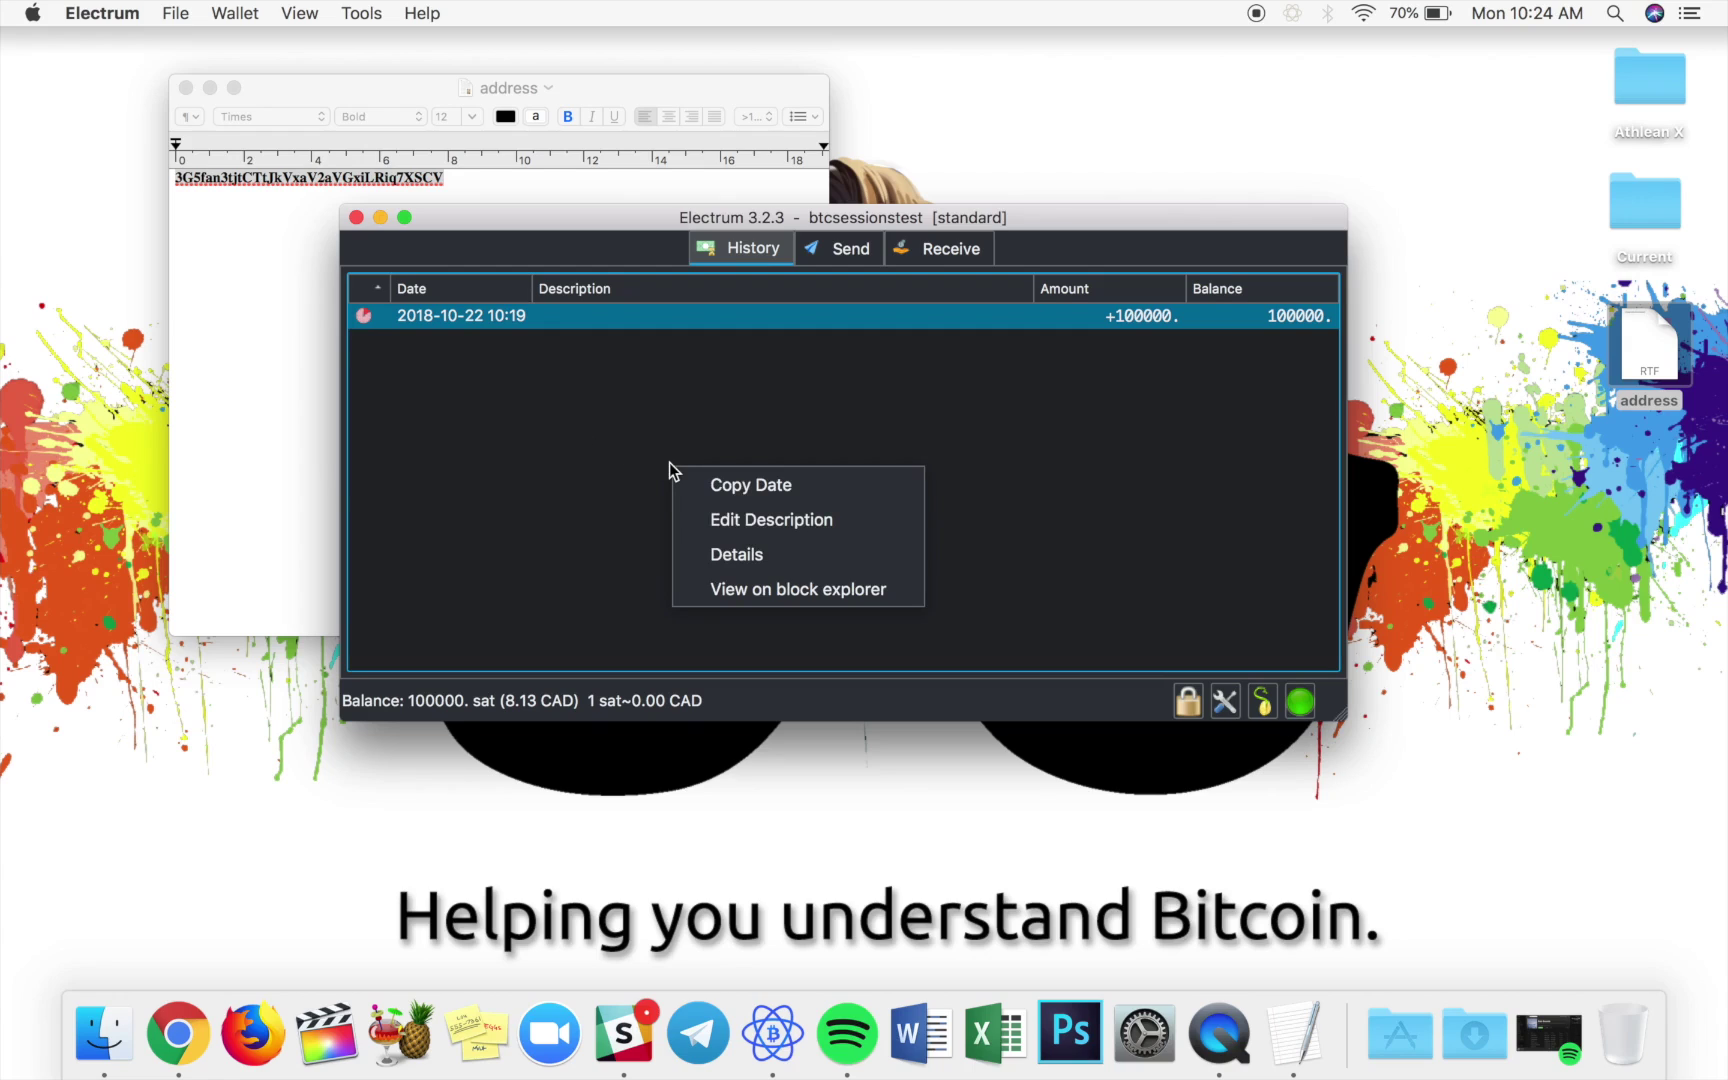
click(618, 483)
click(940, 258)
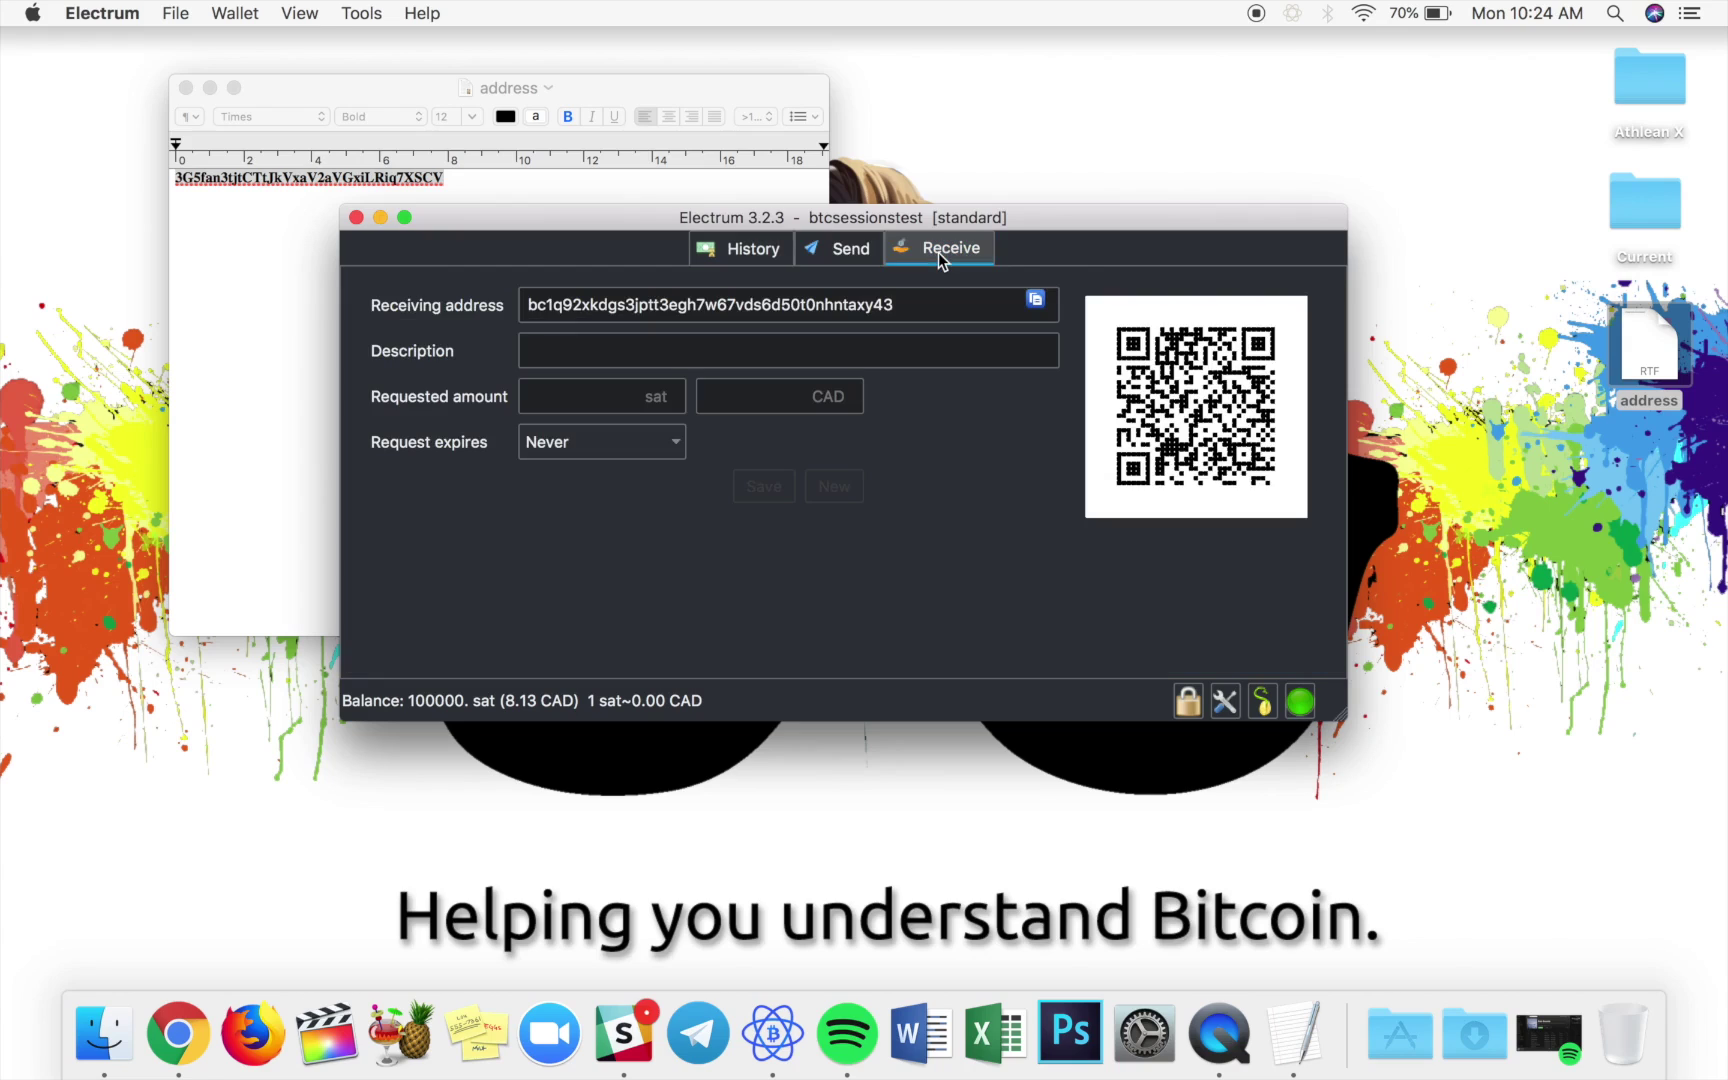
click(865, 252)
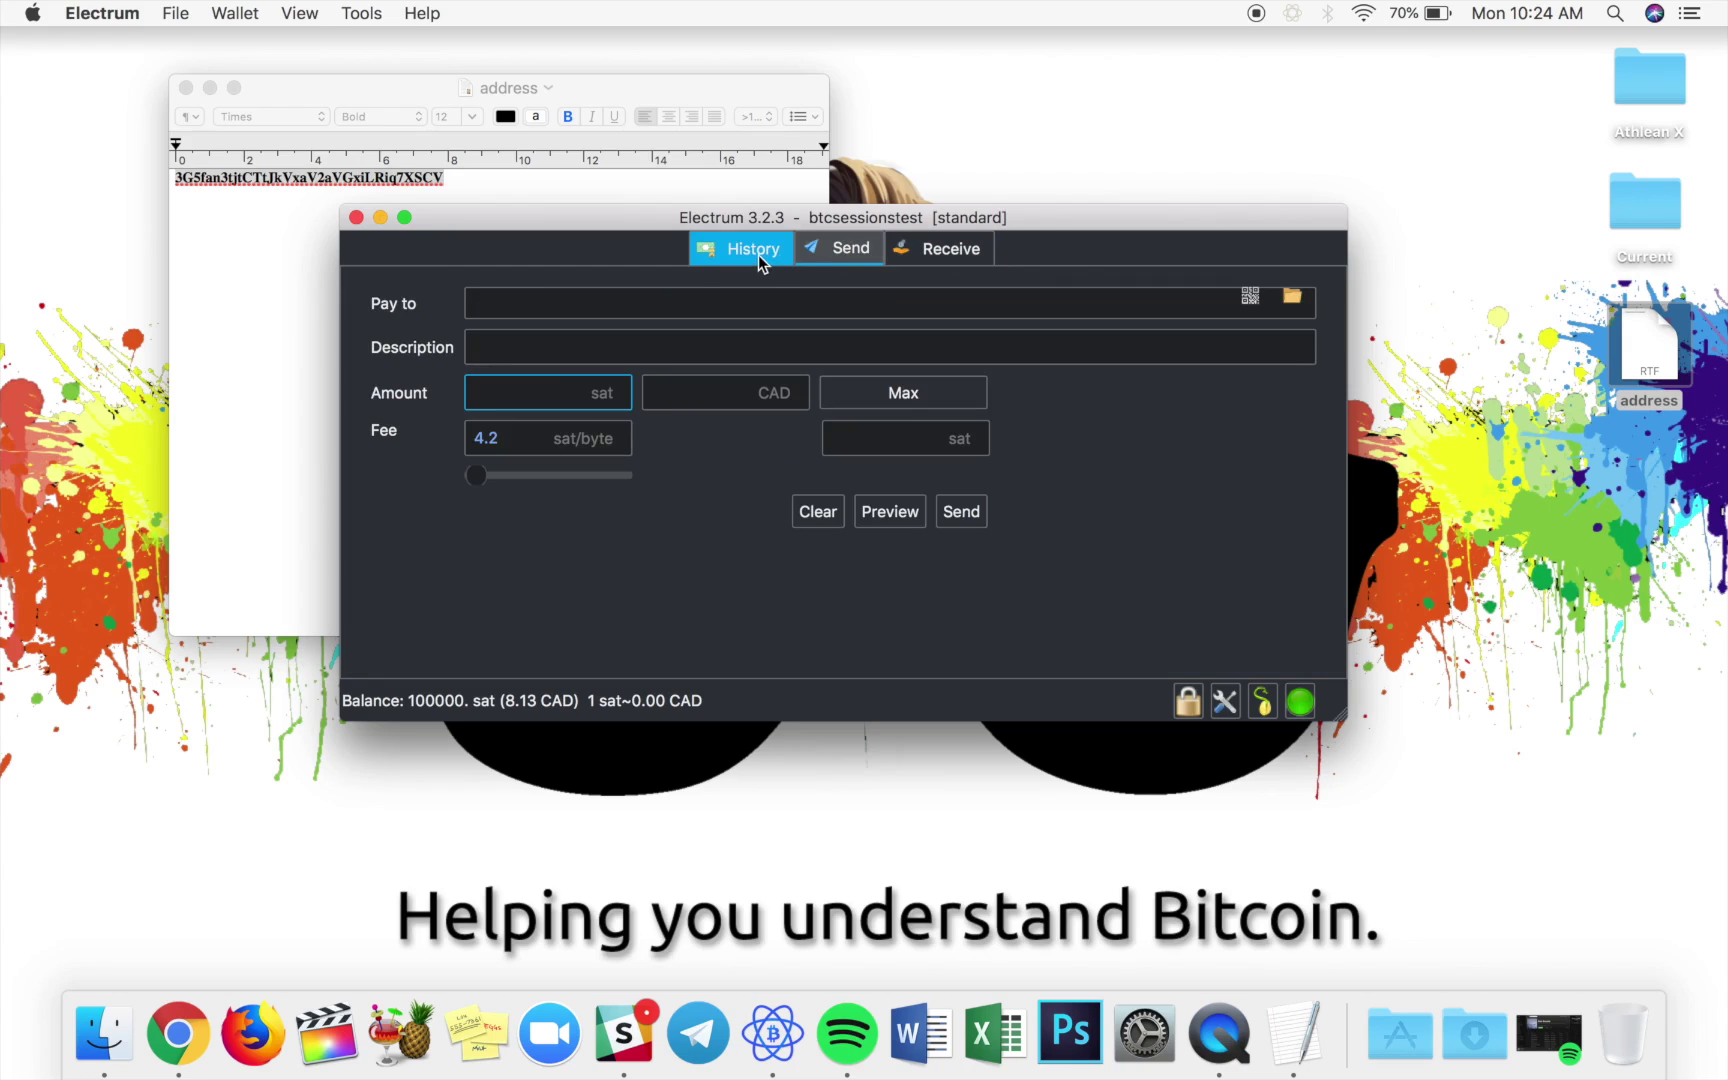
click(757, 254)
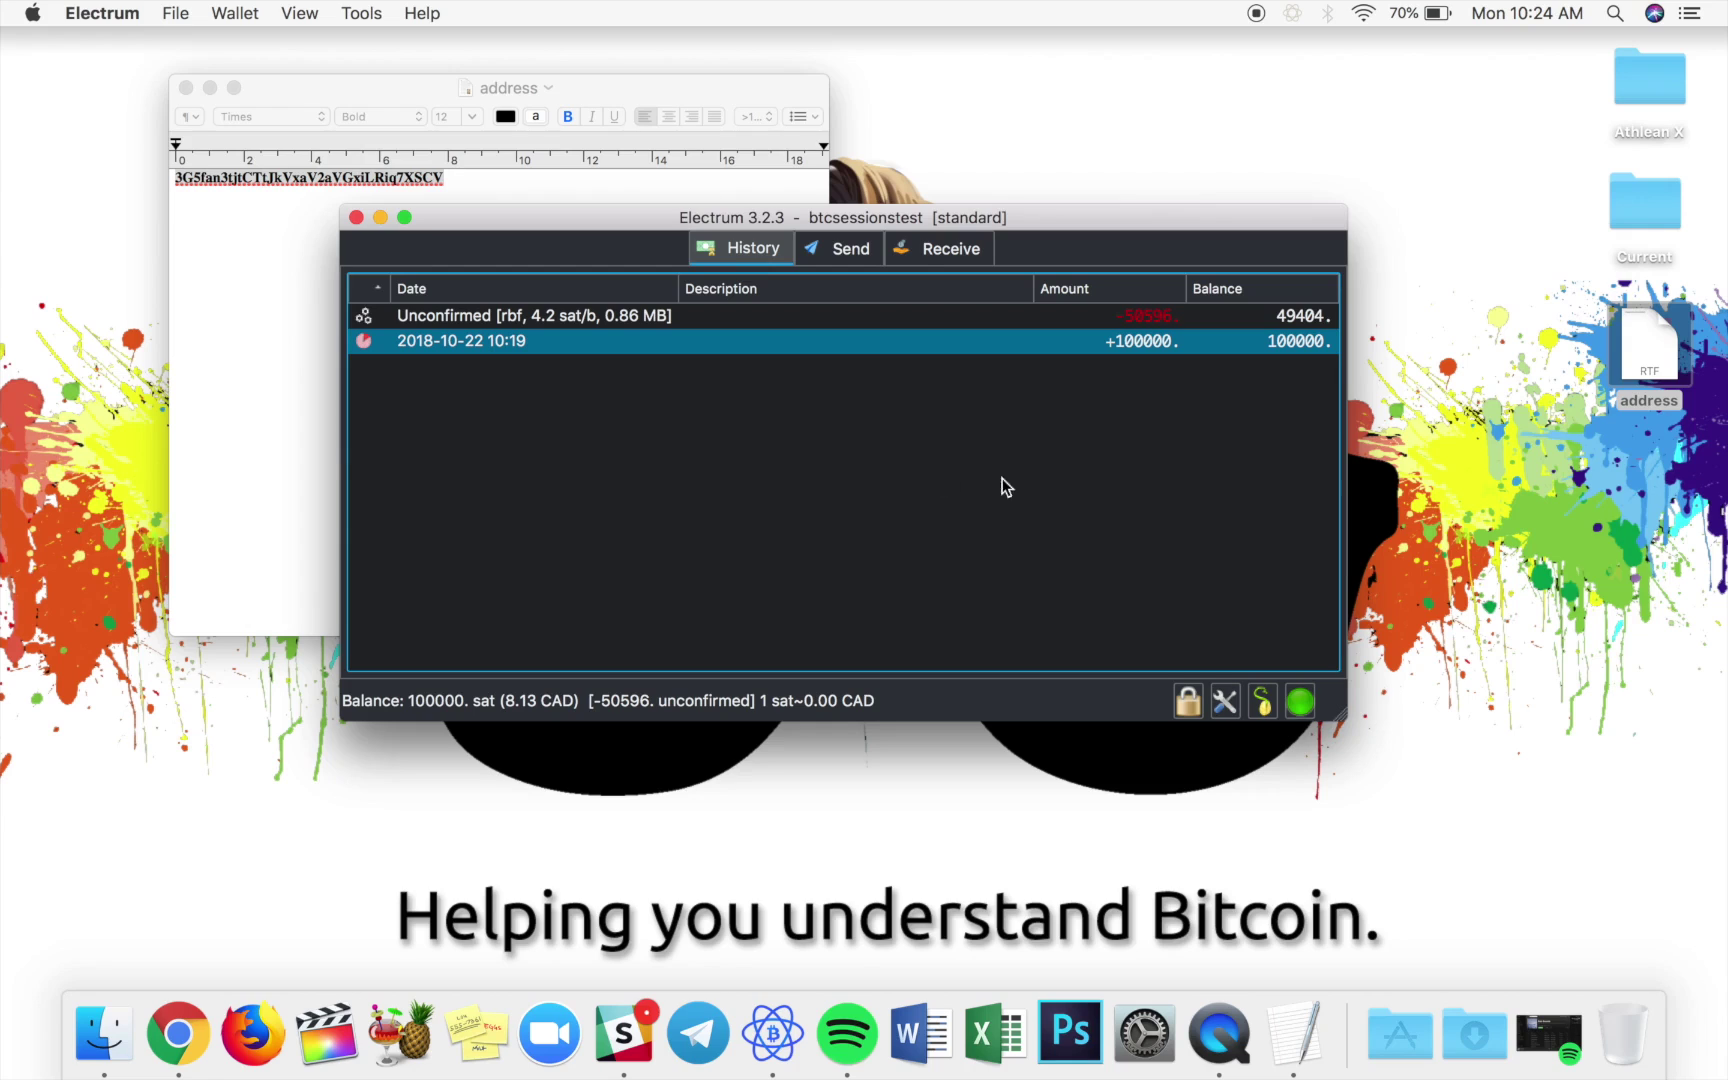
View the details of the unconfirmed -50596 sat payment, then close them and return to the wallet window
click(605, 318)
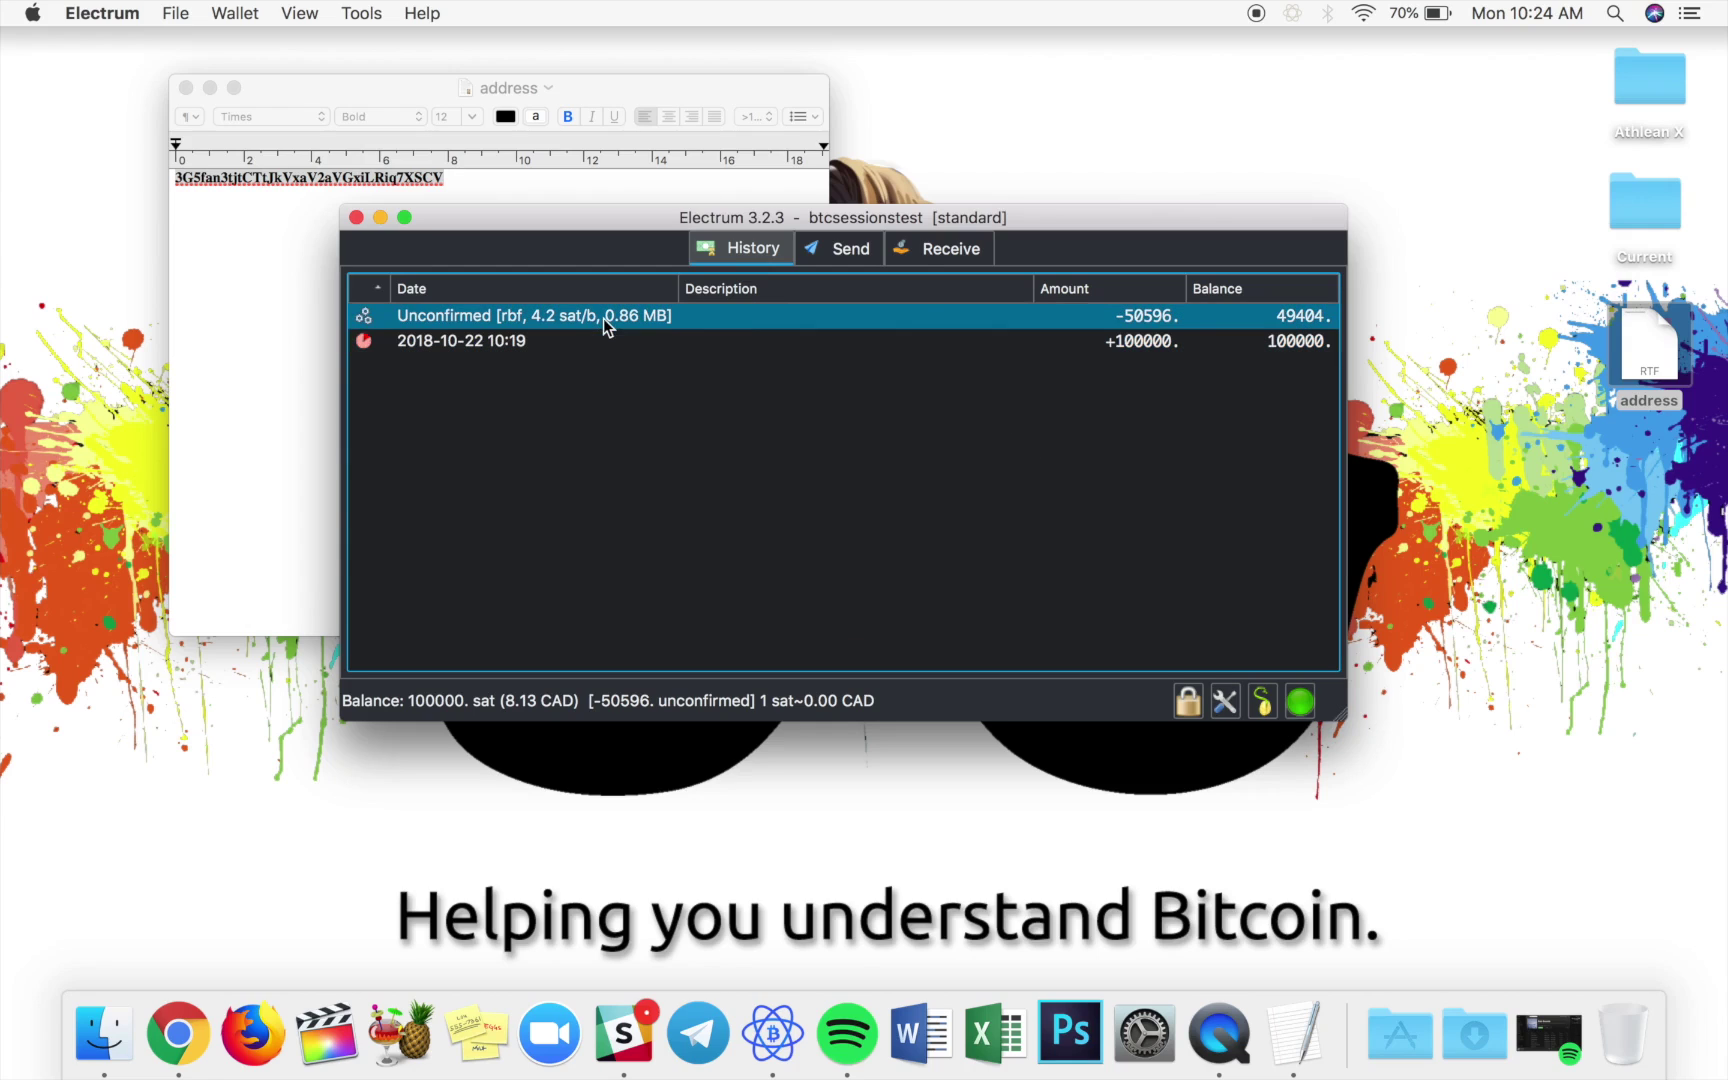
double_click(541, 318)
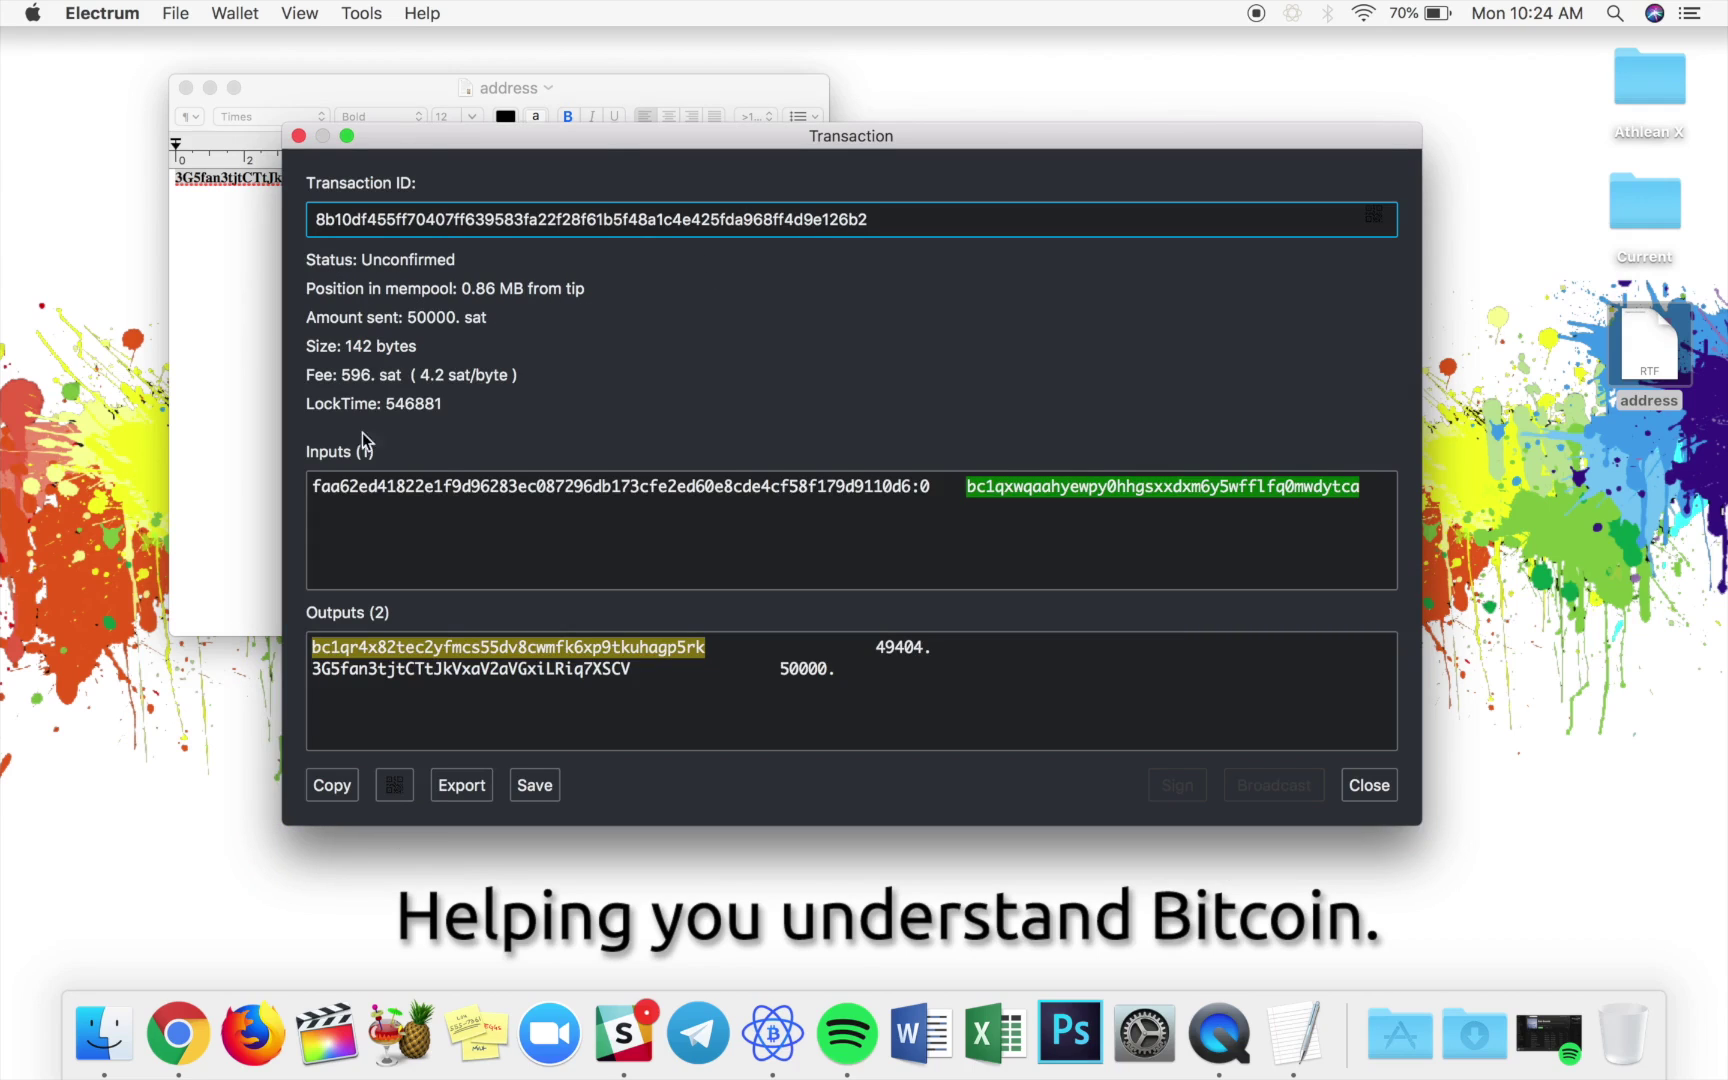
click(1352, 795)
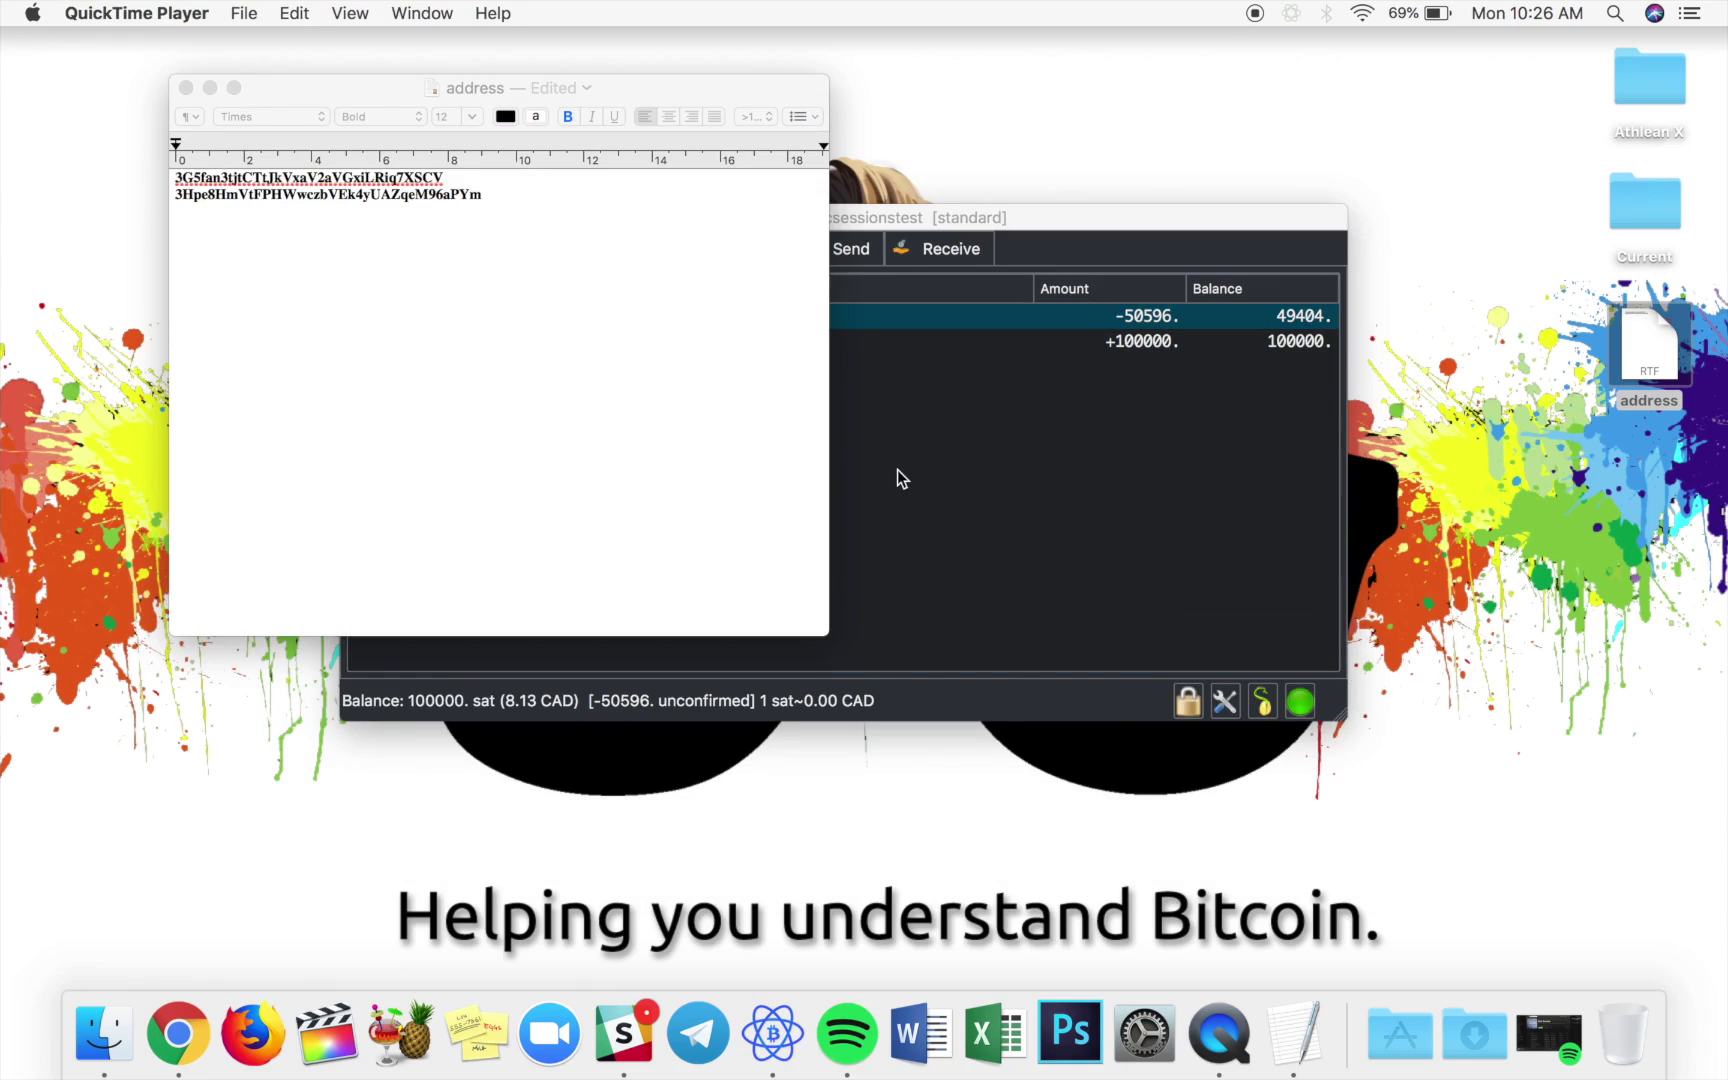
click(897, 470)
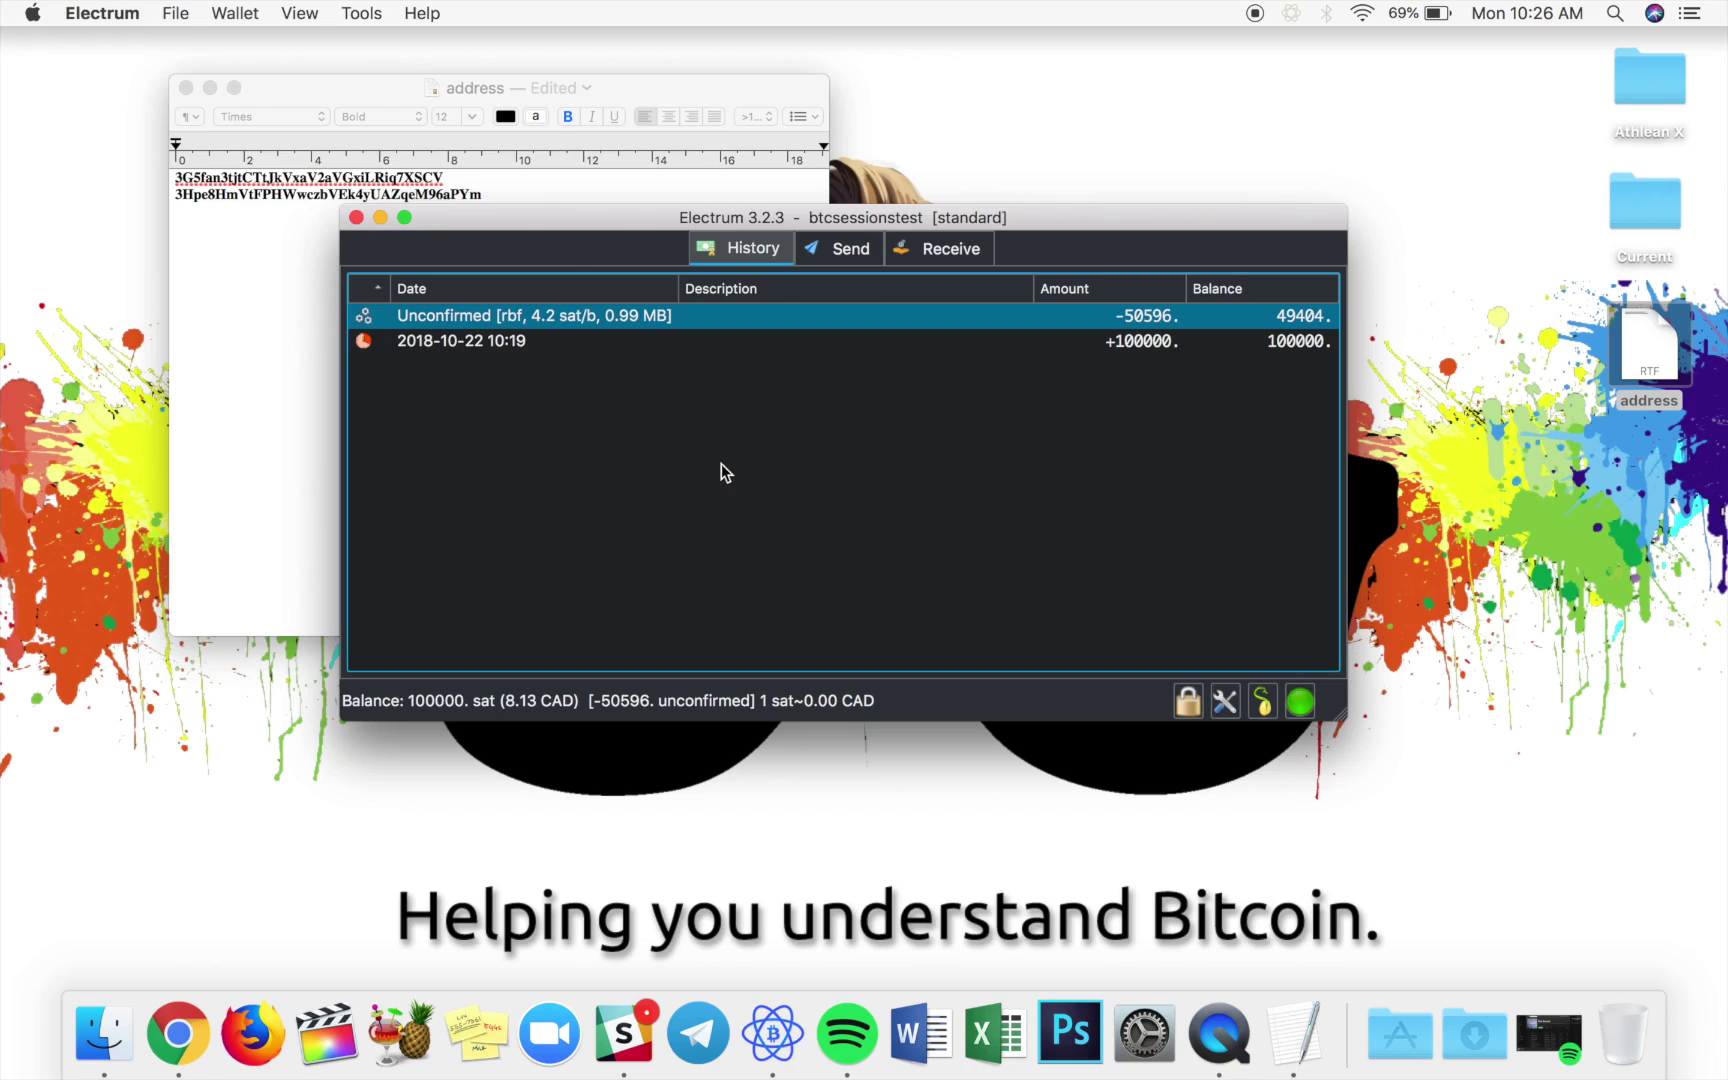
On the Send form, switch the Pay to field to Tools > Pay to many mode
click(838, 254)
click(622, 300)
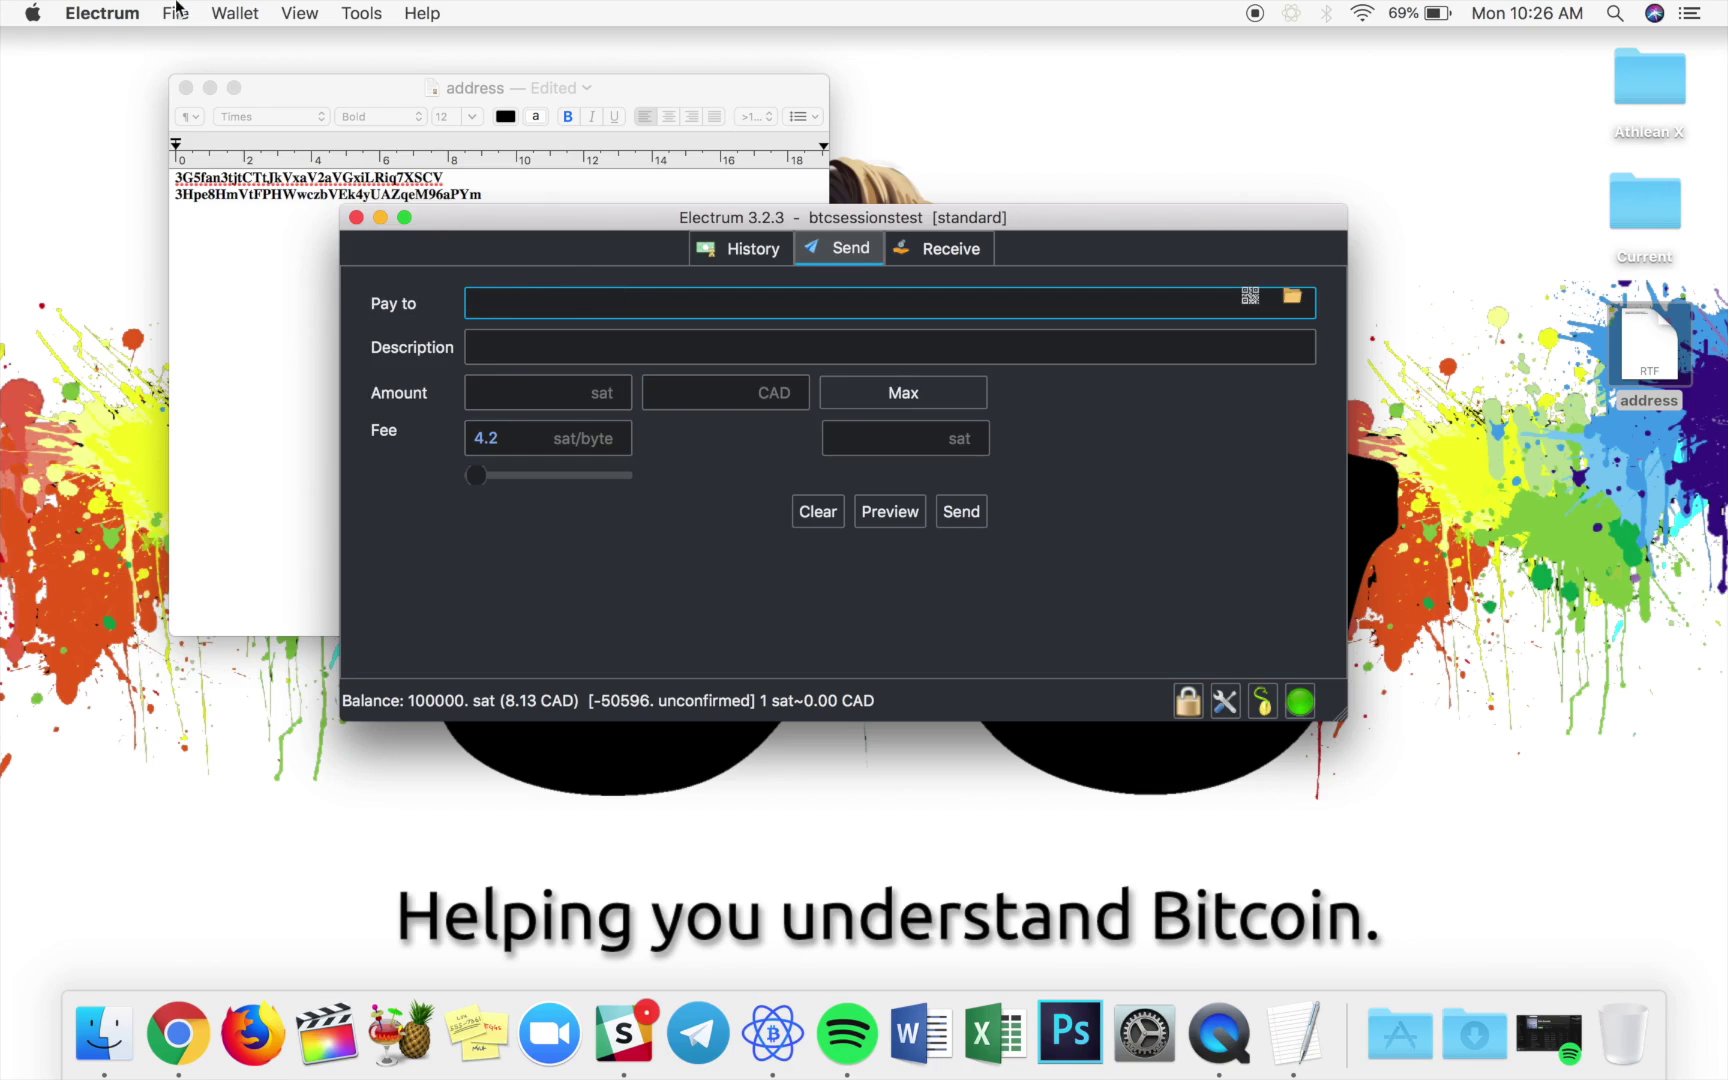
click(222, 10)
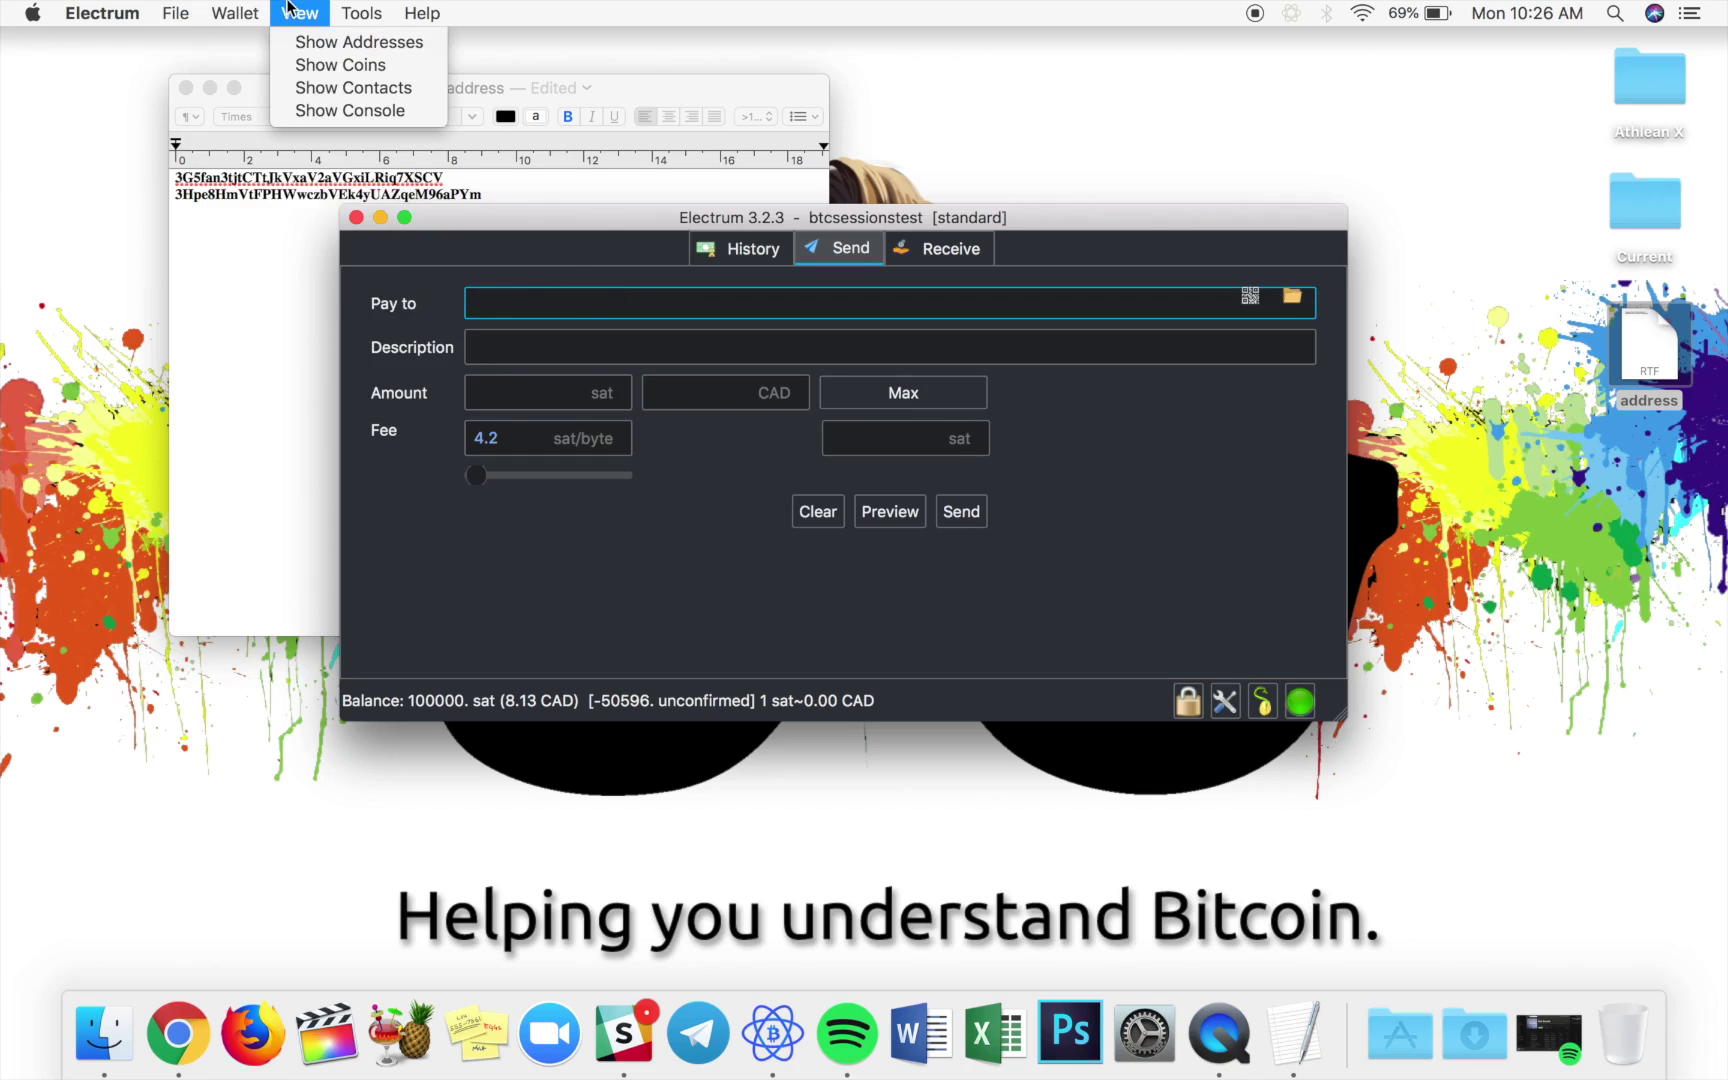
mouse_move(167, 8)
mouse_move(343, 12)
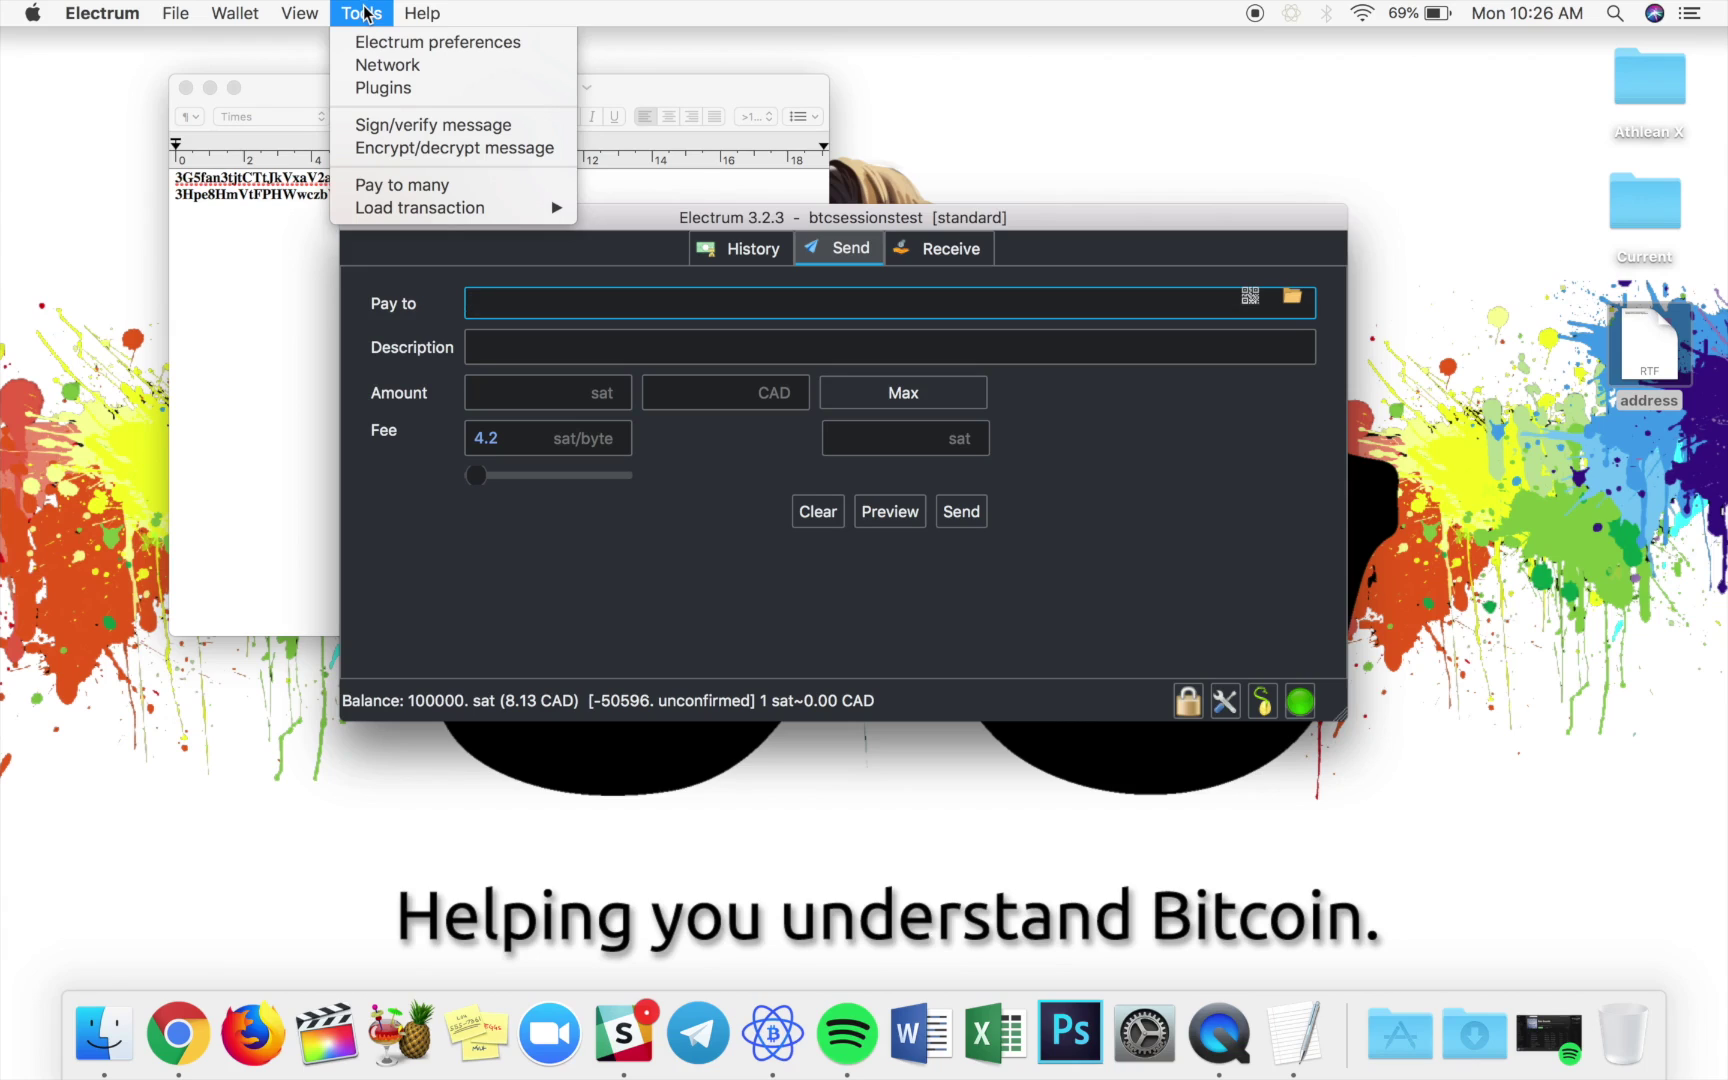
click(393, 184)
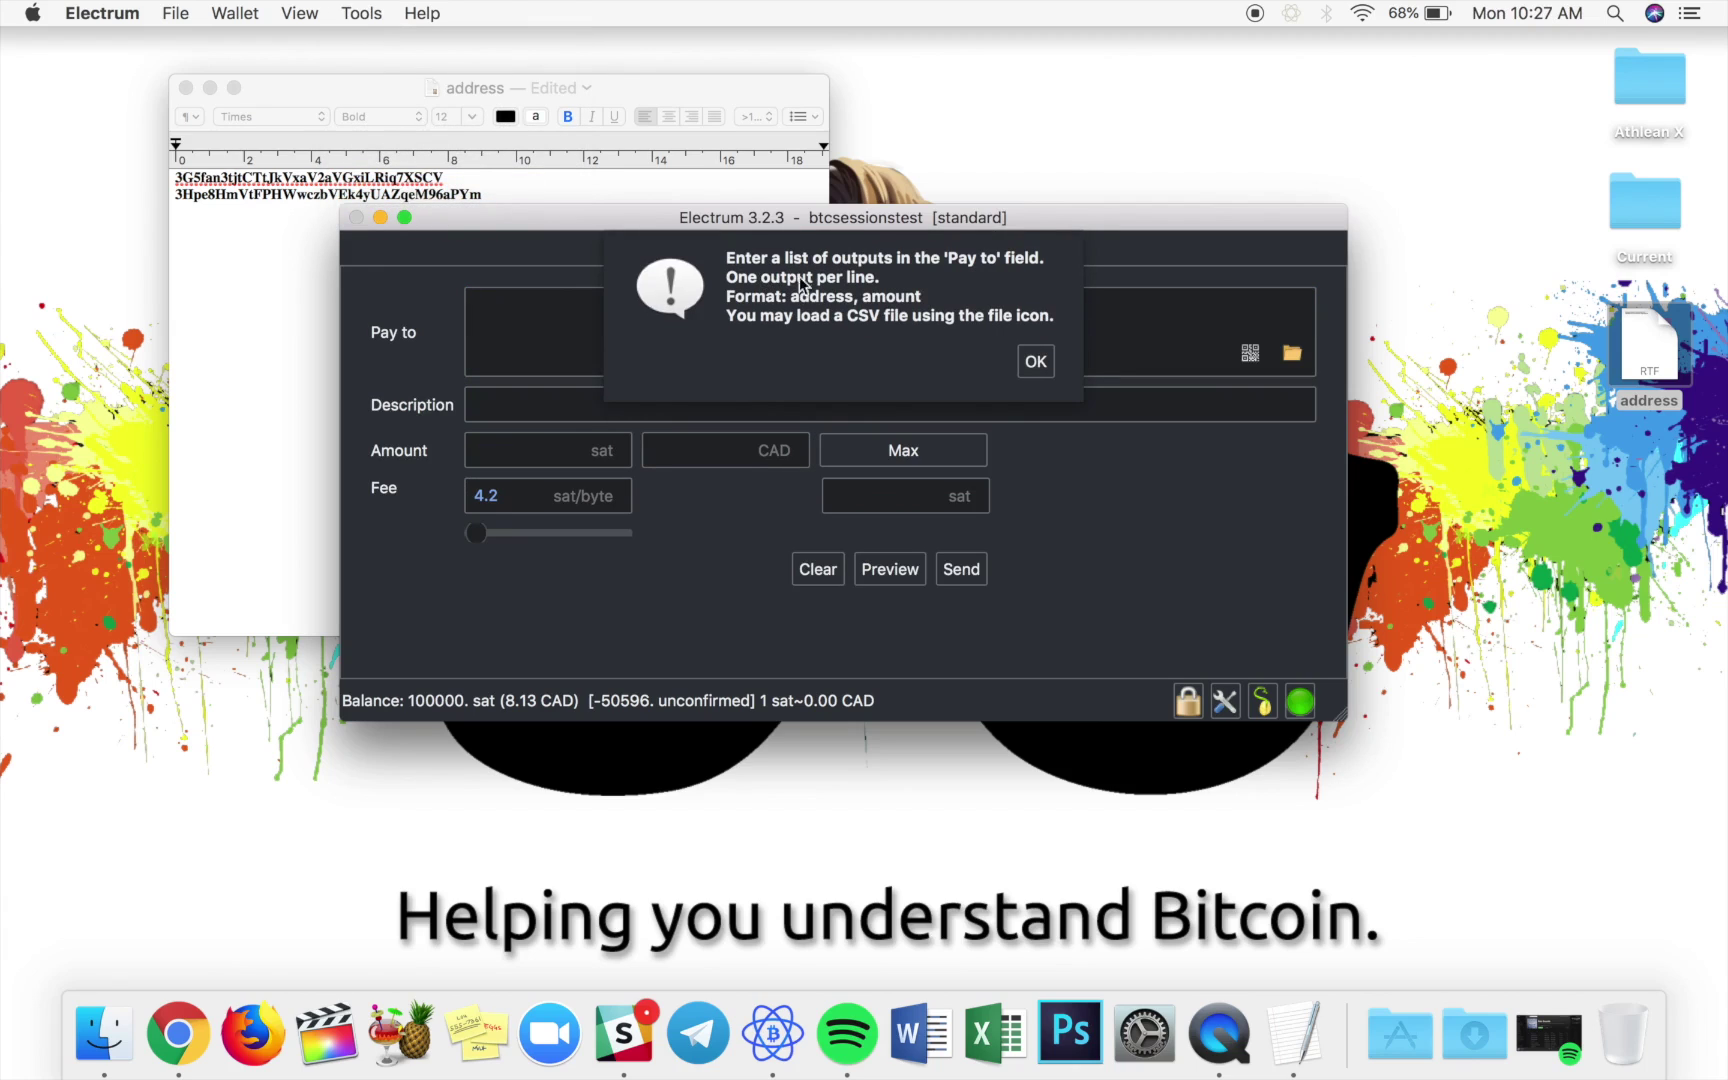
Dismiss the format notice and paste the first recipient address from the TextEdit notes into Pay to
click(1035, 361)
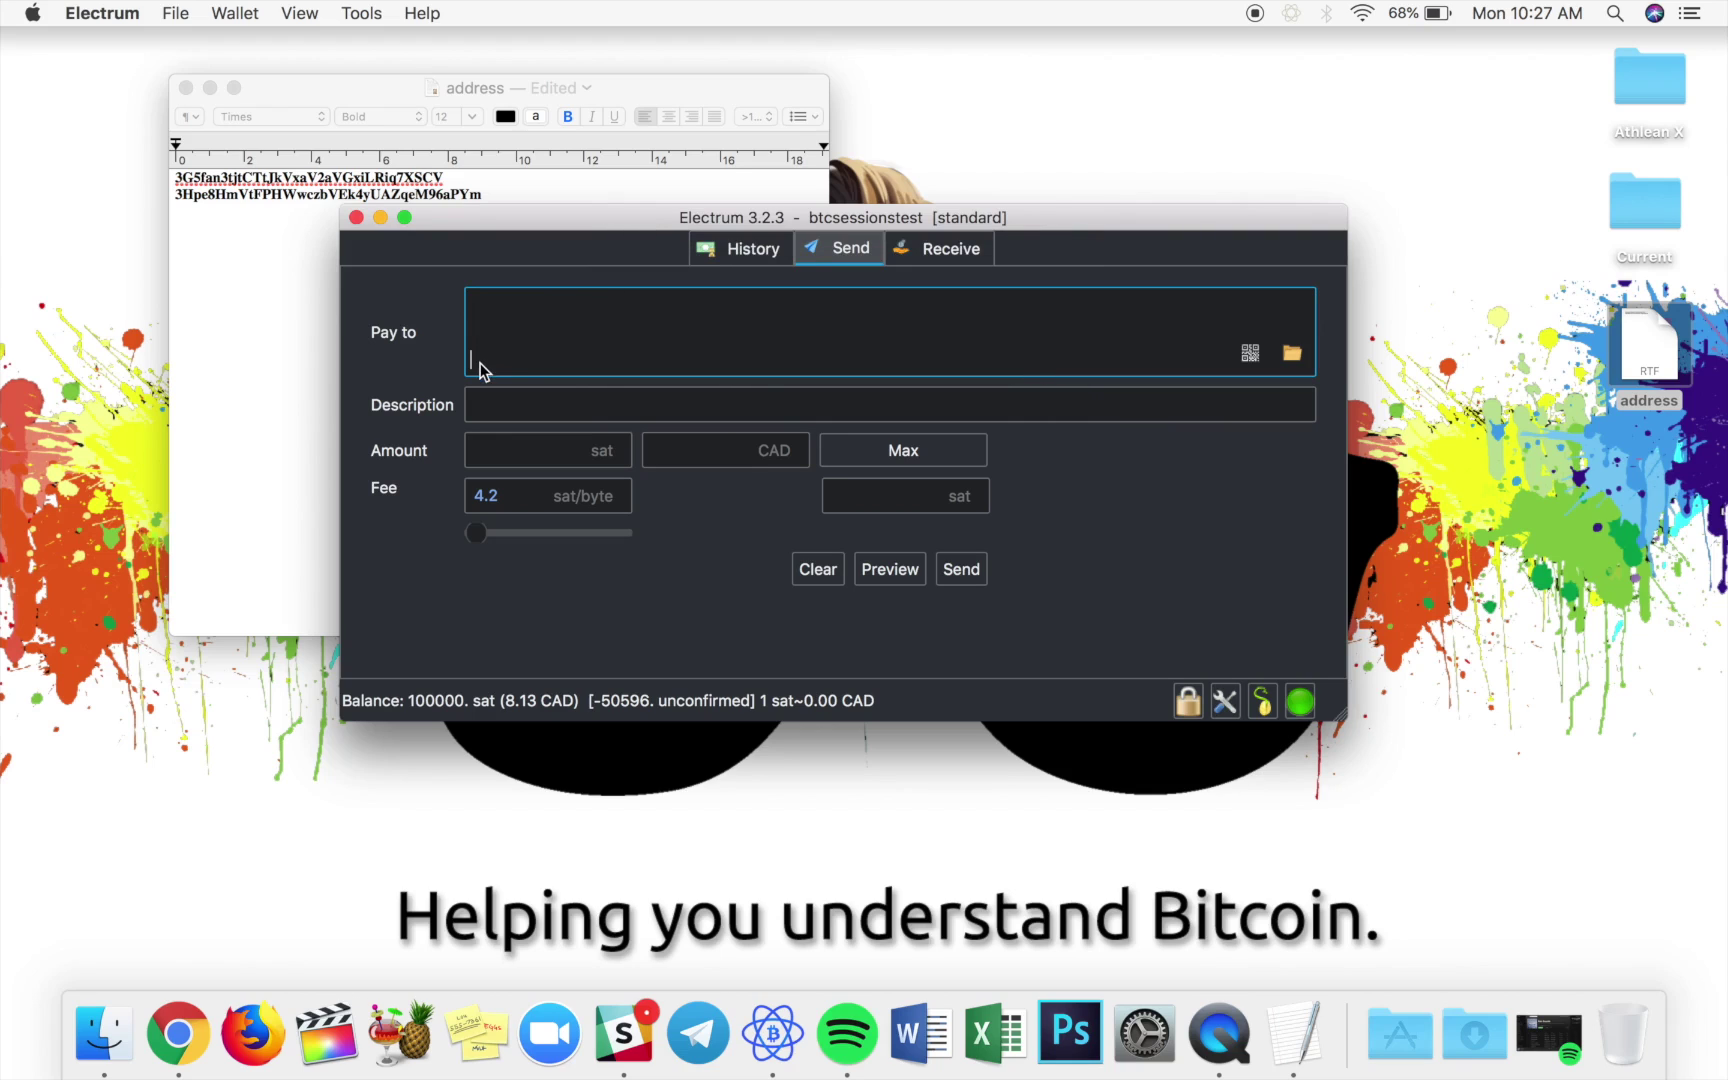
click(290, 262)
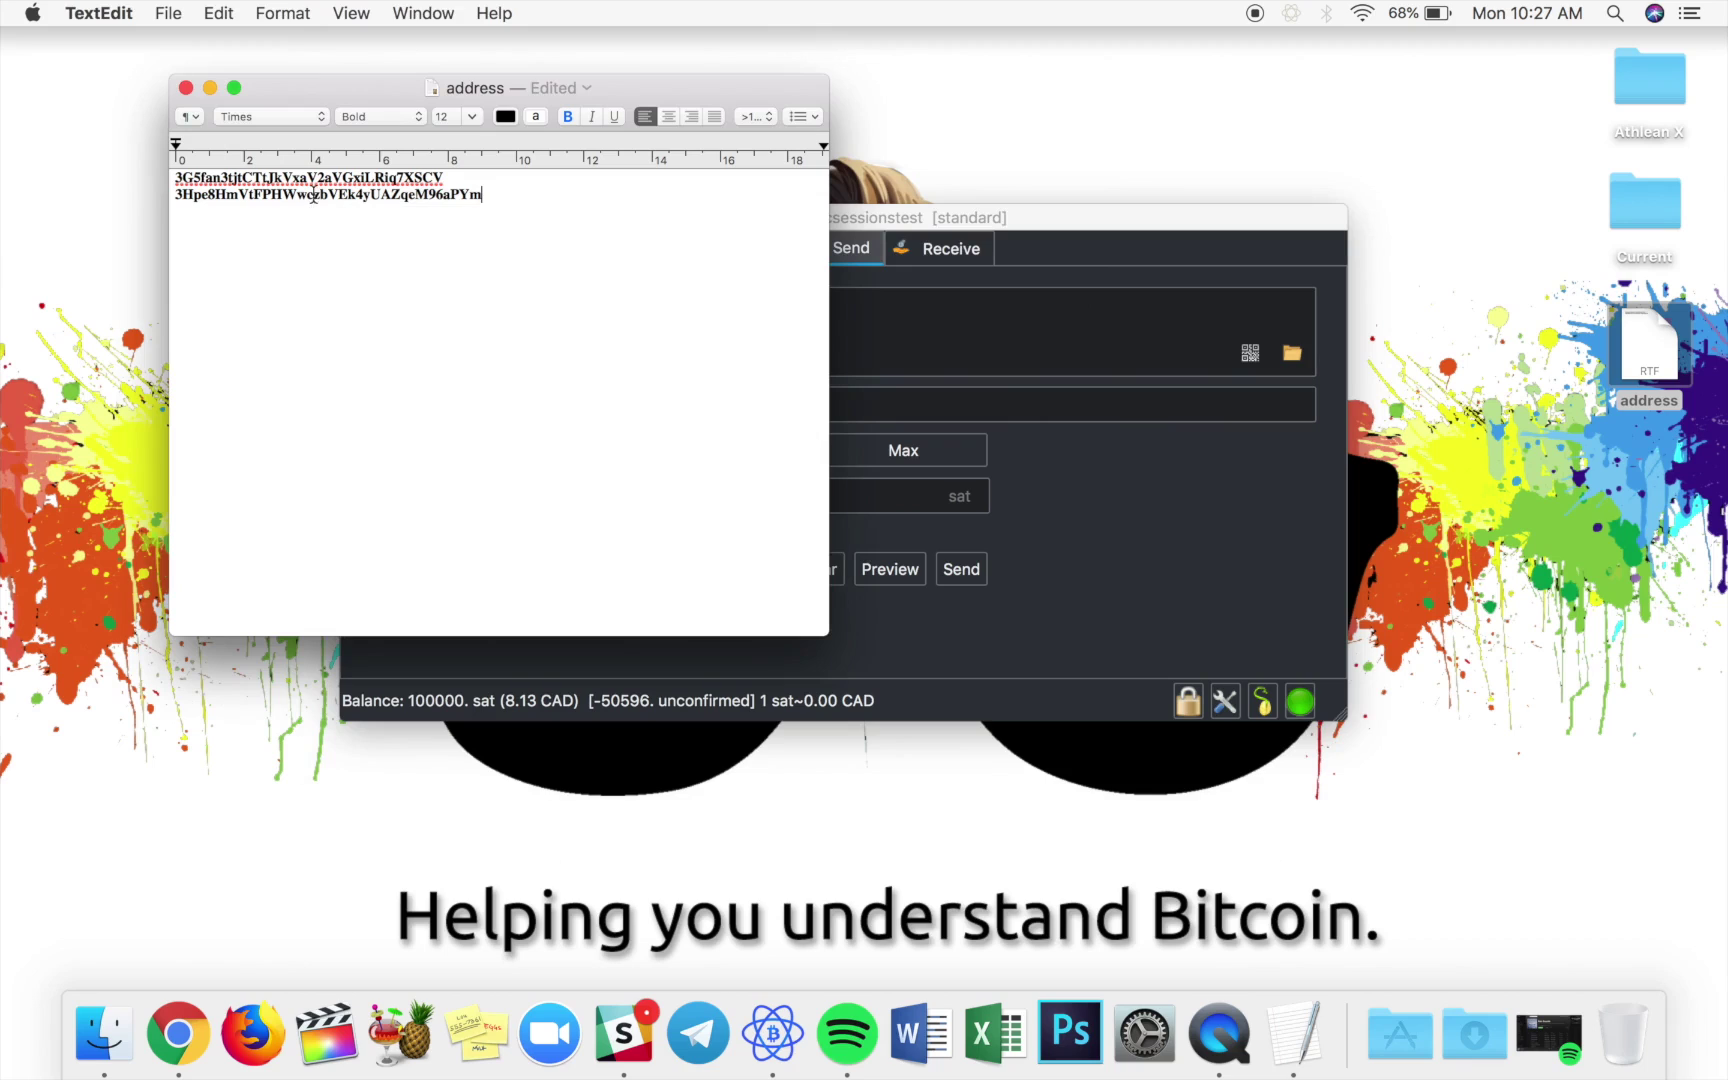
double_click(304, 175)
key(super+c)
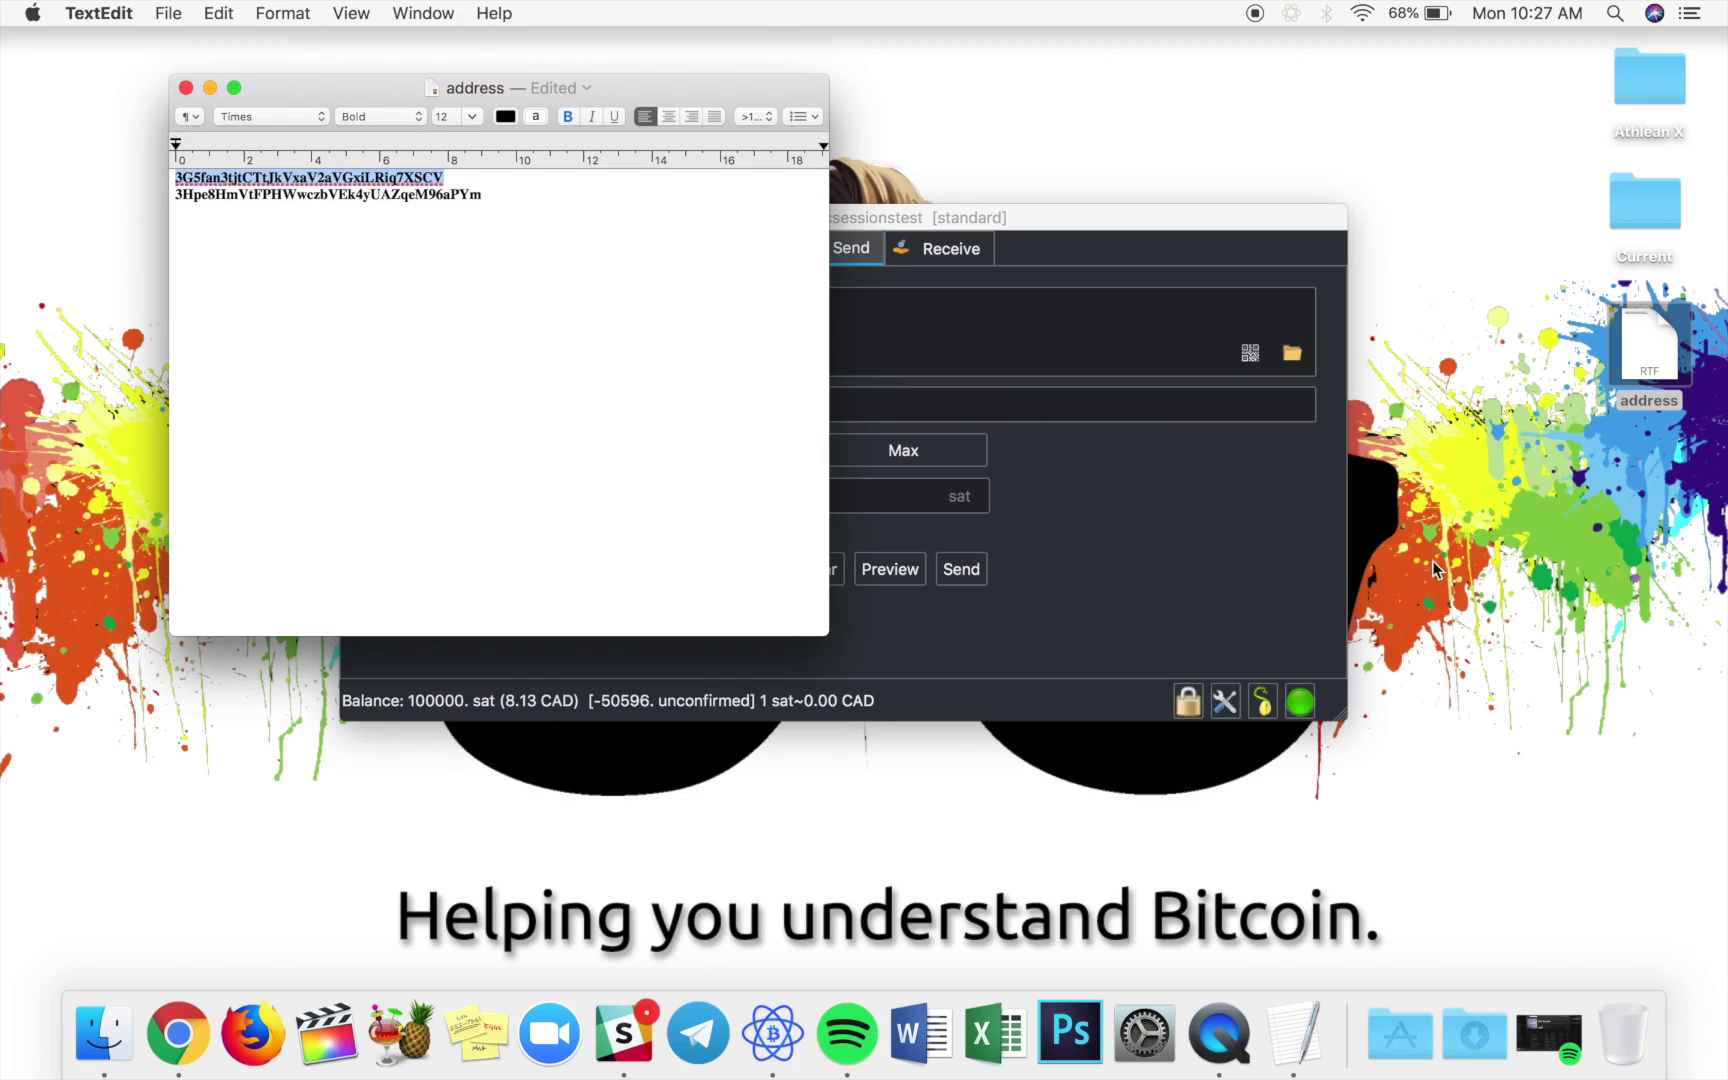
click(826, 340)
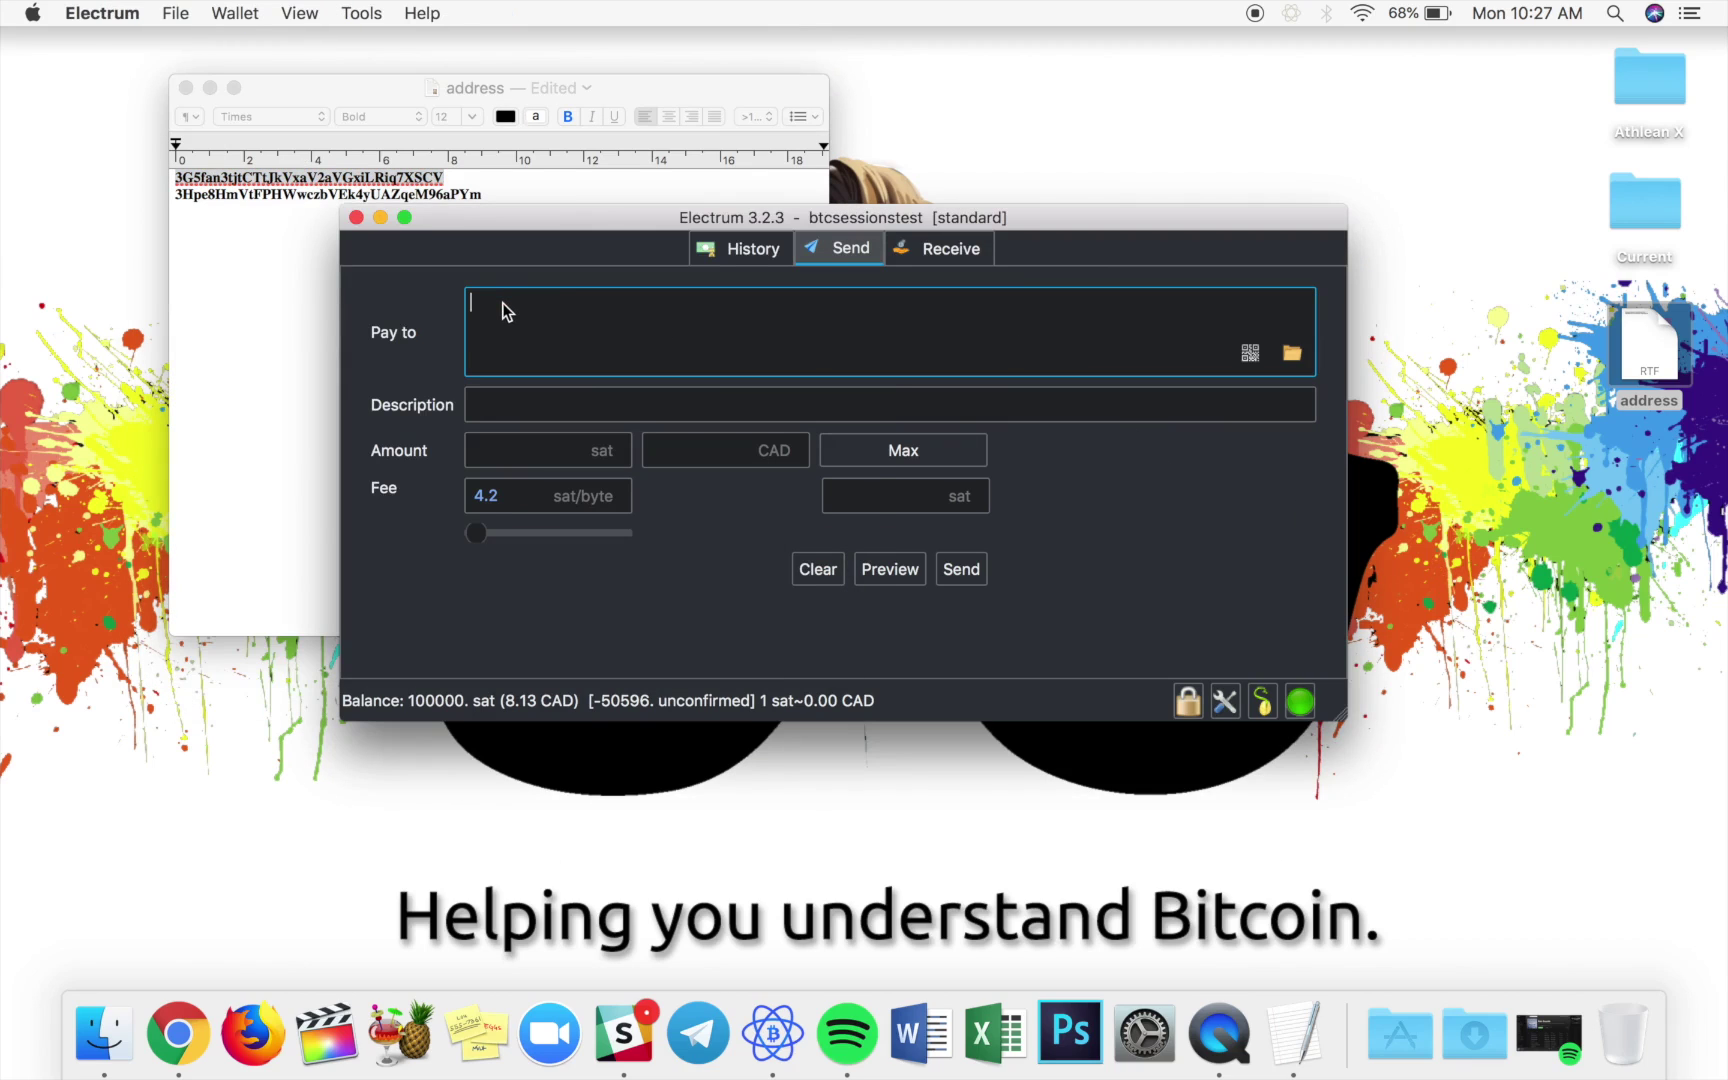
key(super+v)
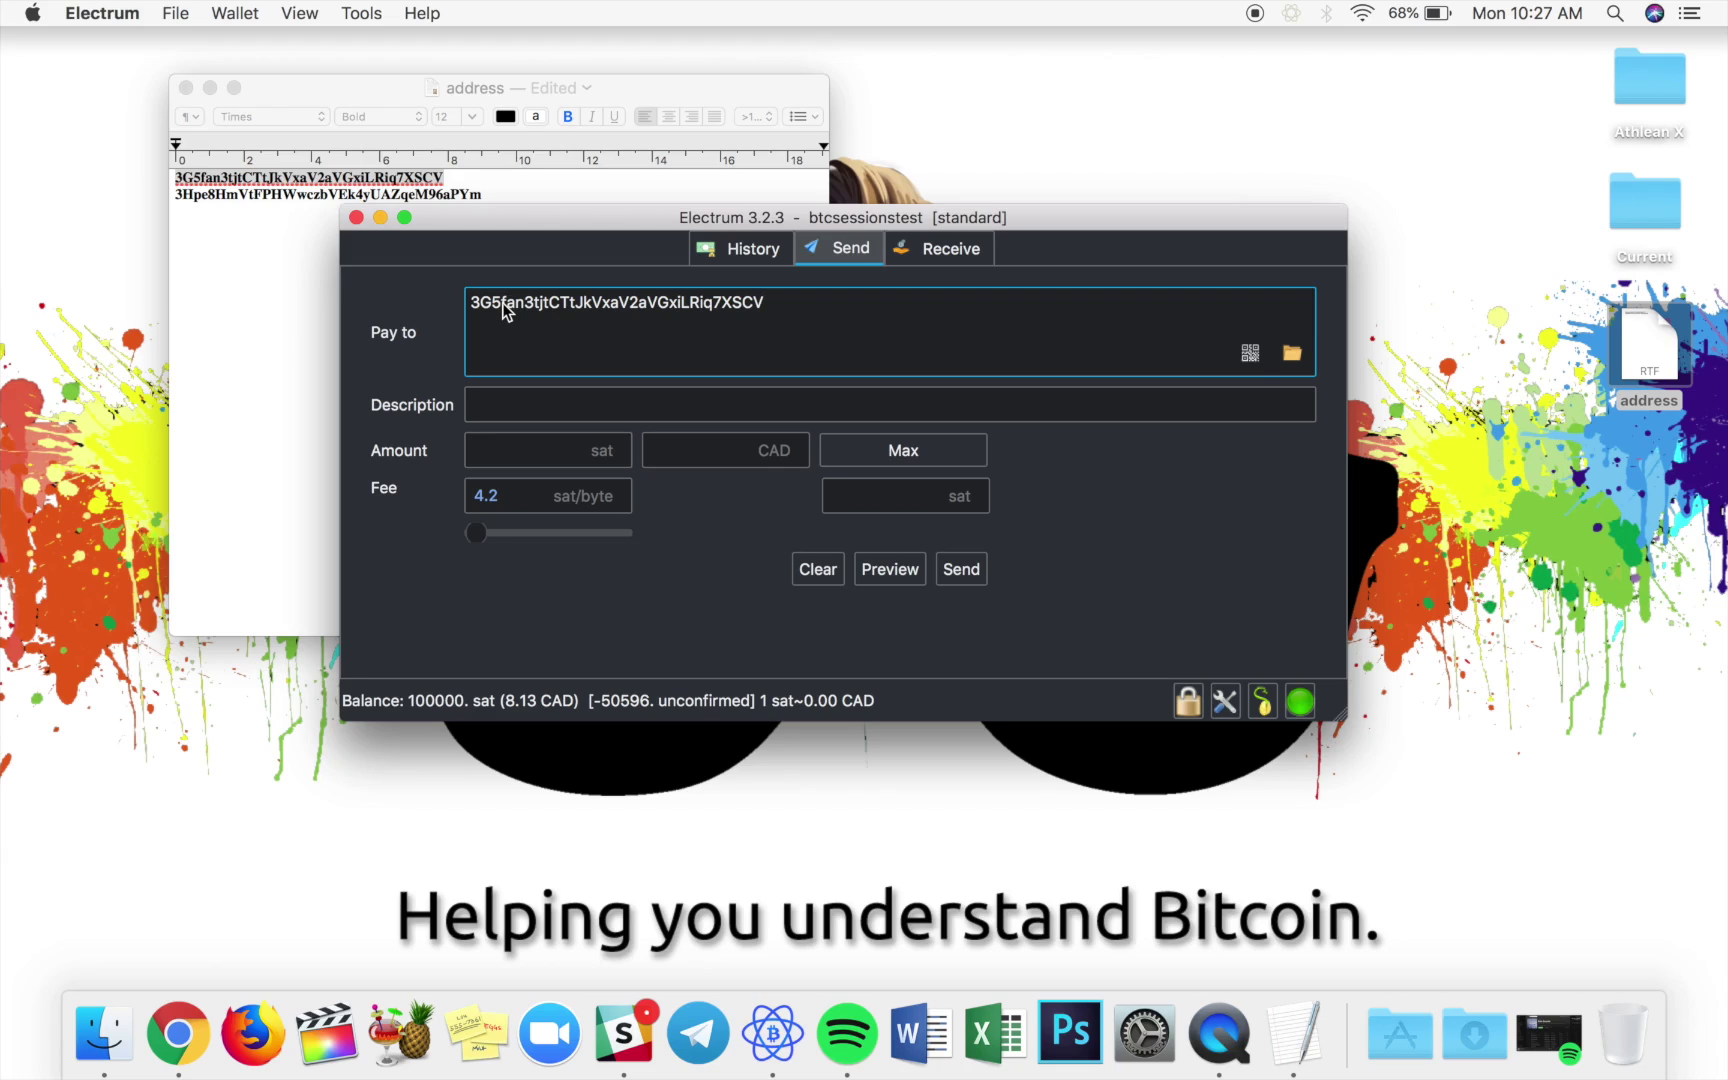
Paste the second address from the notes on its own line and remove the trailing blank lines
click(262, 252)
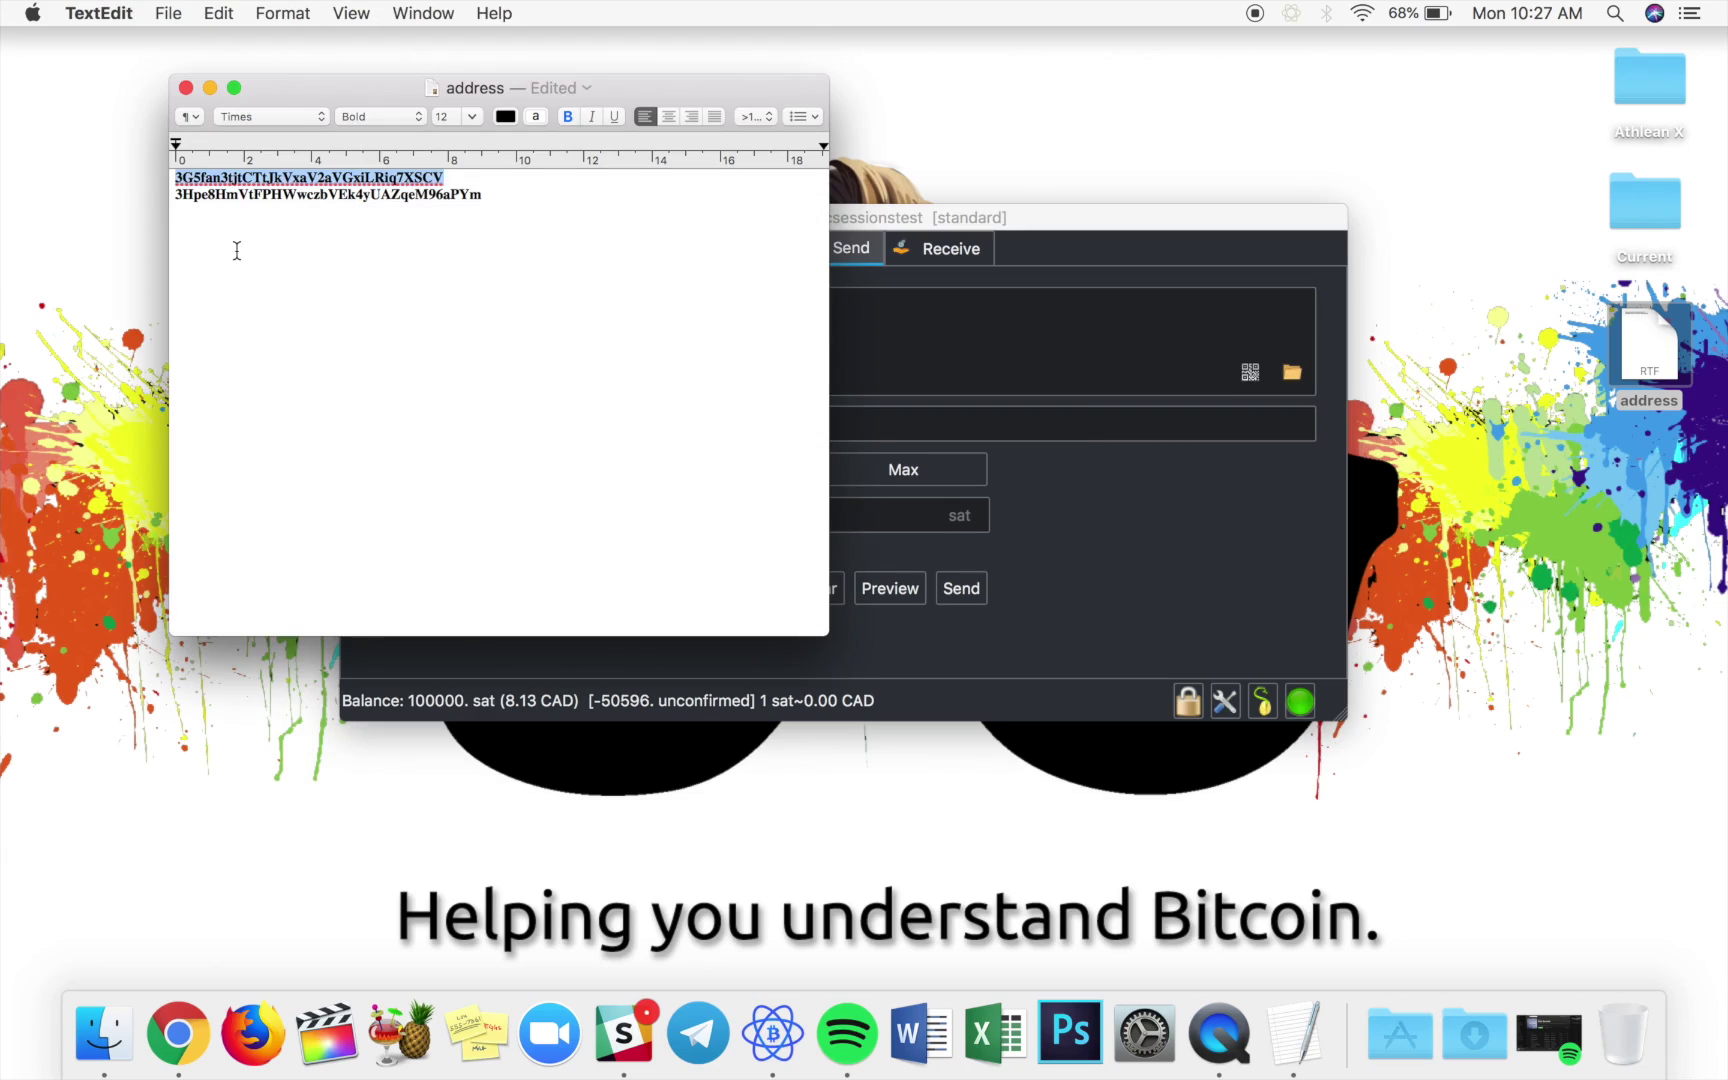
triple_click(240, 194)
key(super+c)
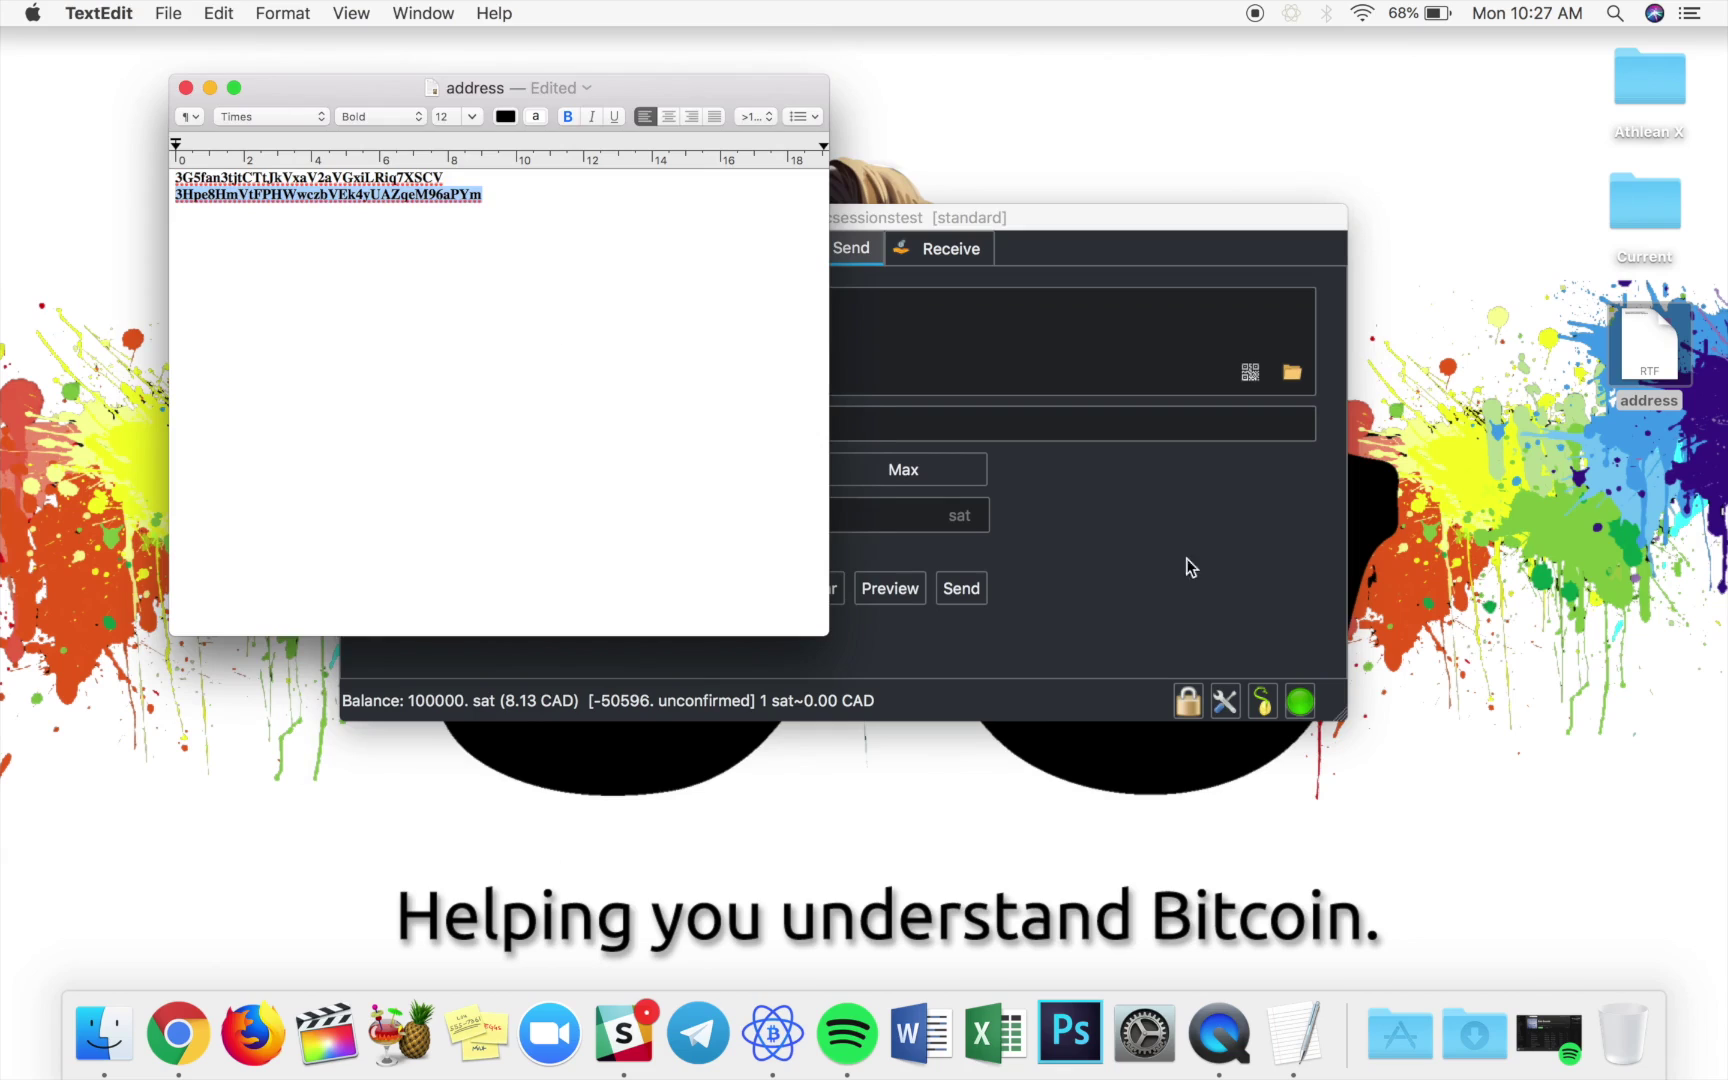
click(1003, 360)
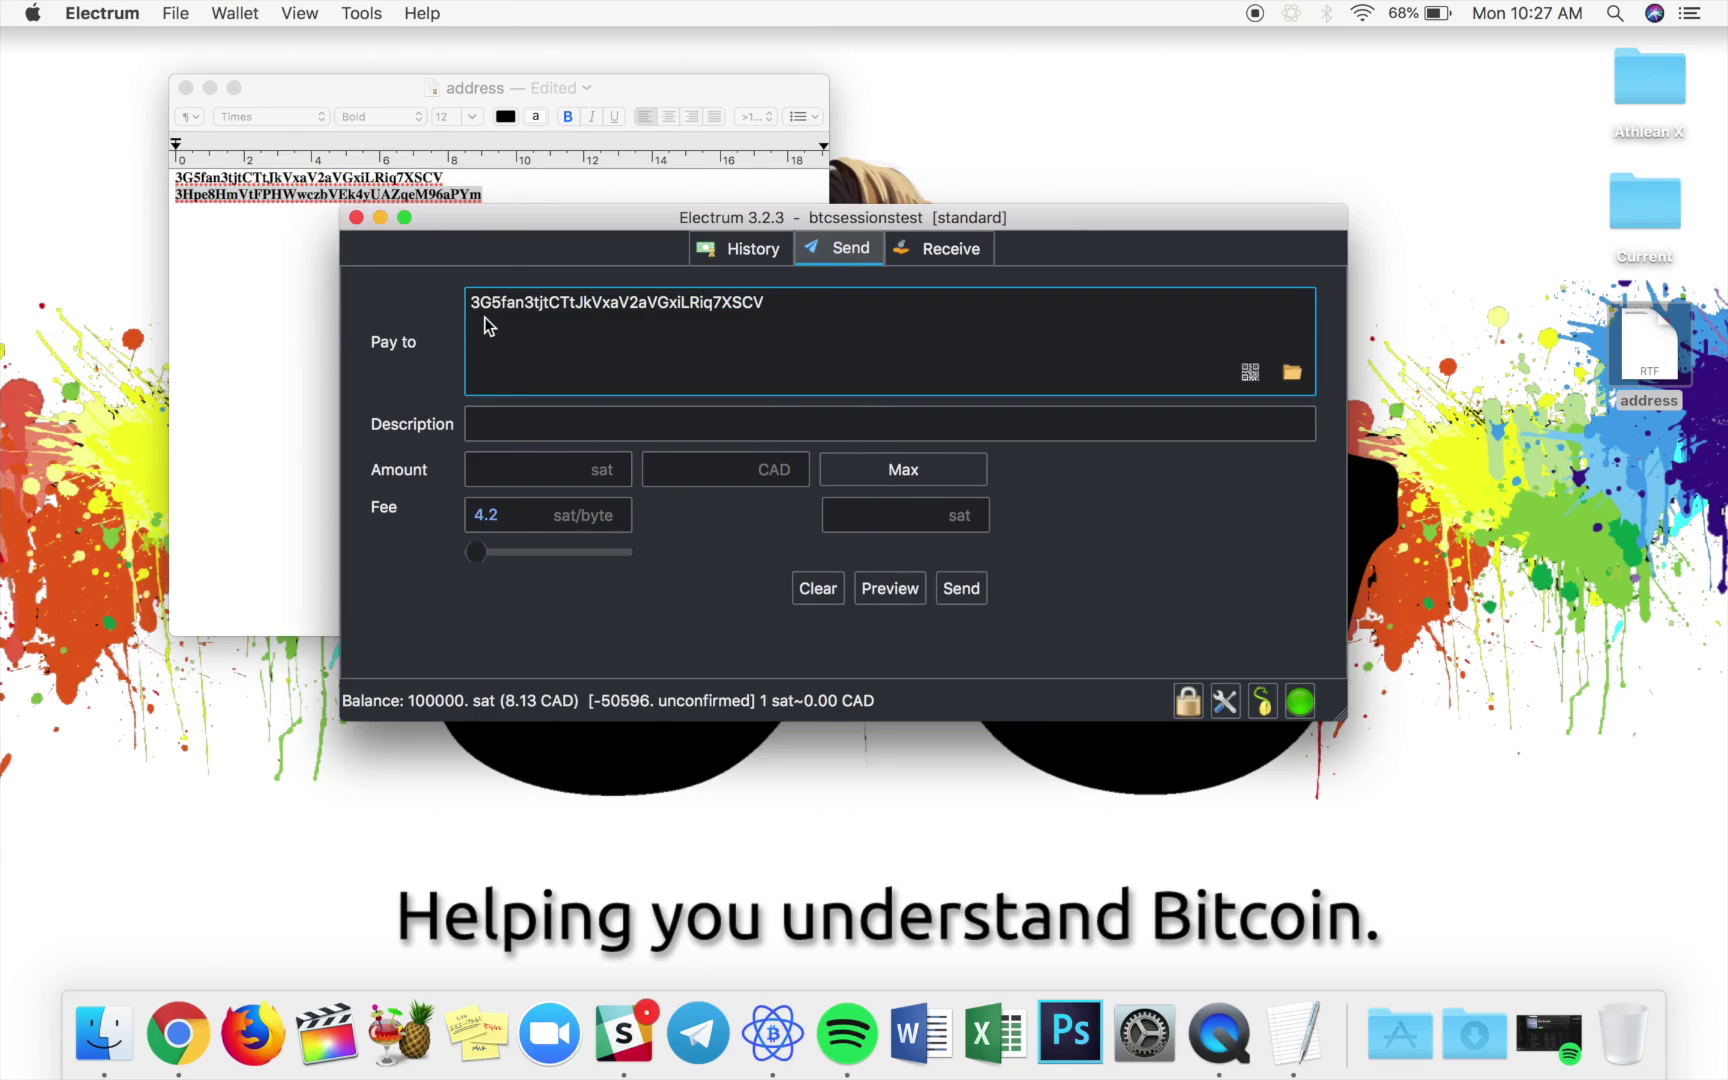
key(super+v)
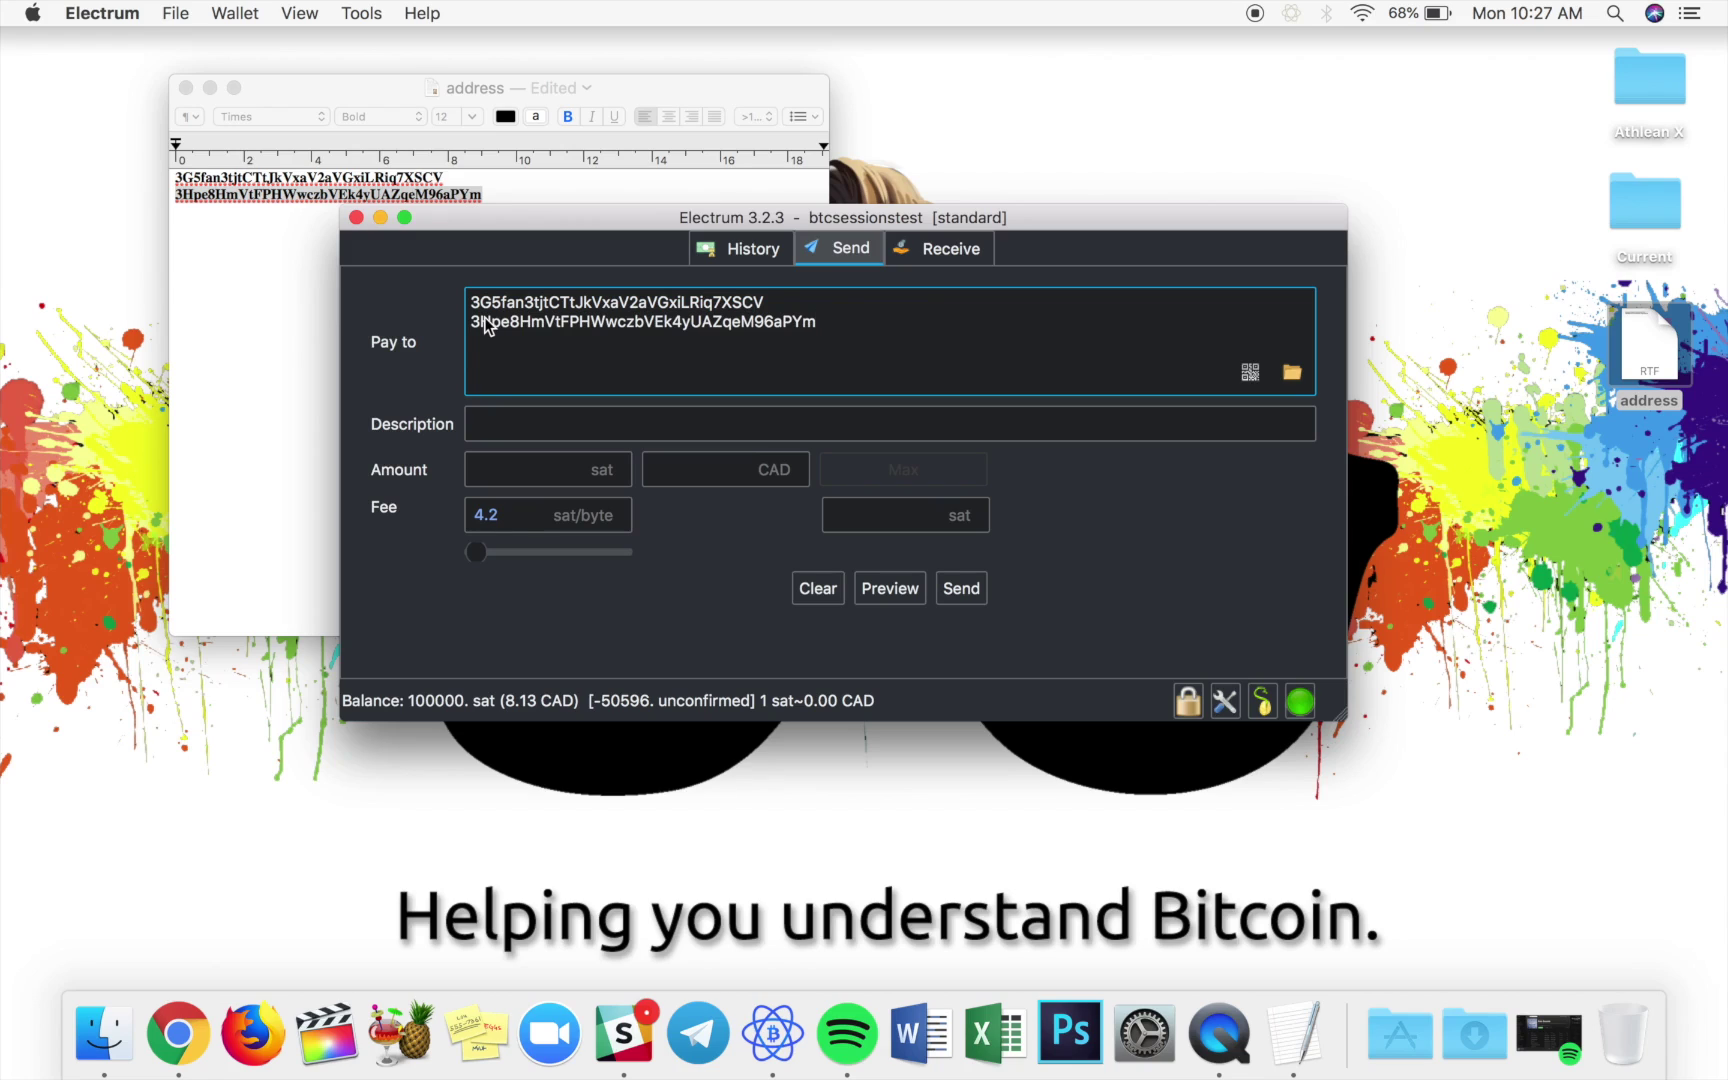
click(476, 389)
key(BackSpace)
key(BackSpace)
key(BackSpace)
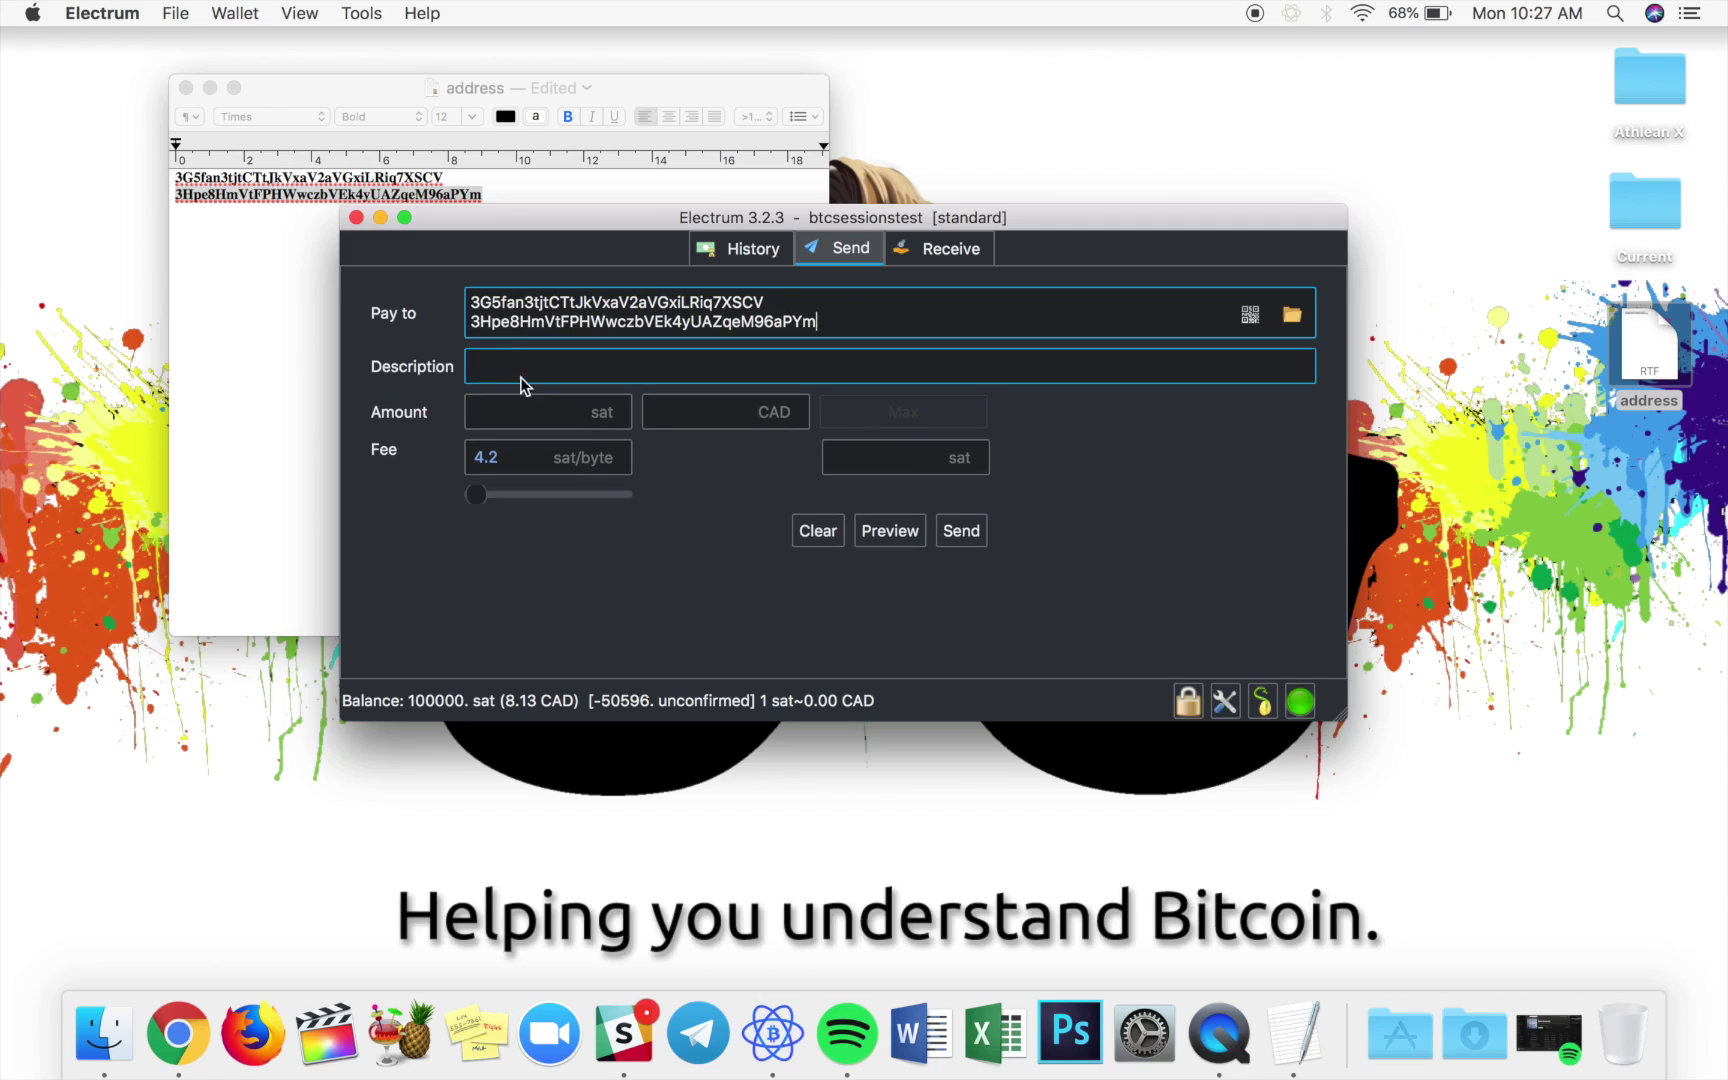
click(540, 412)
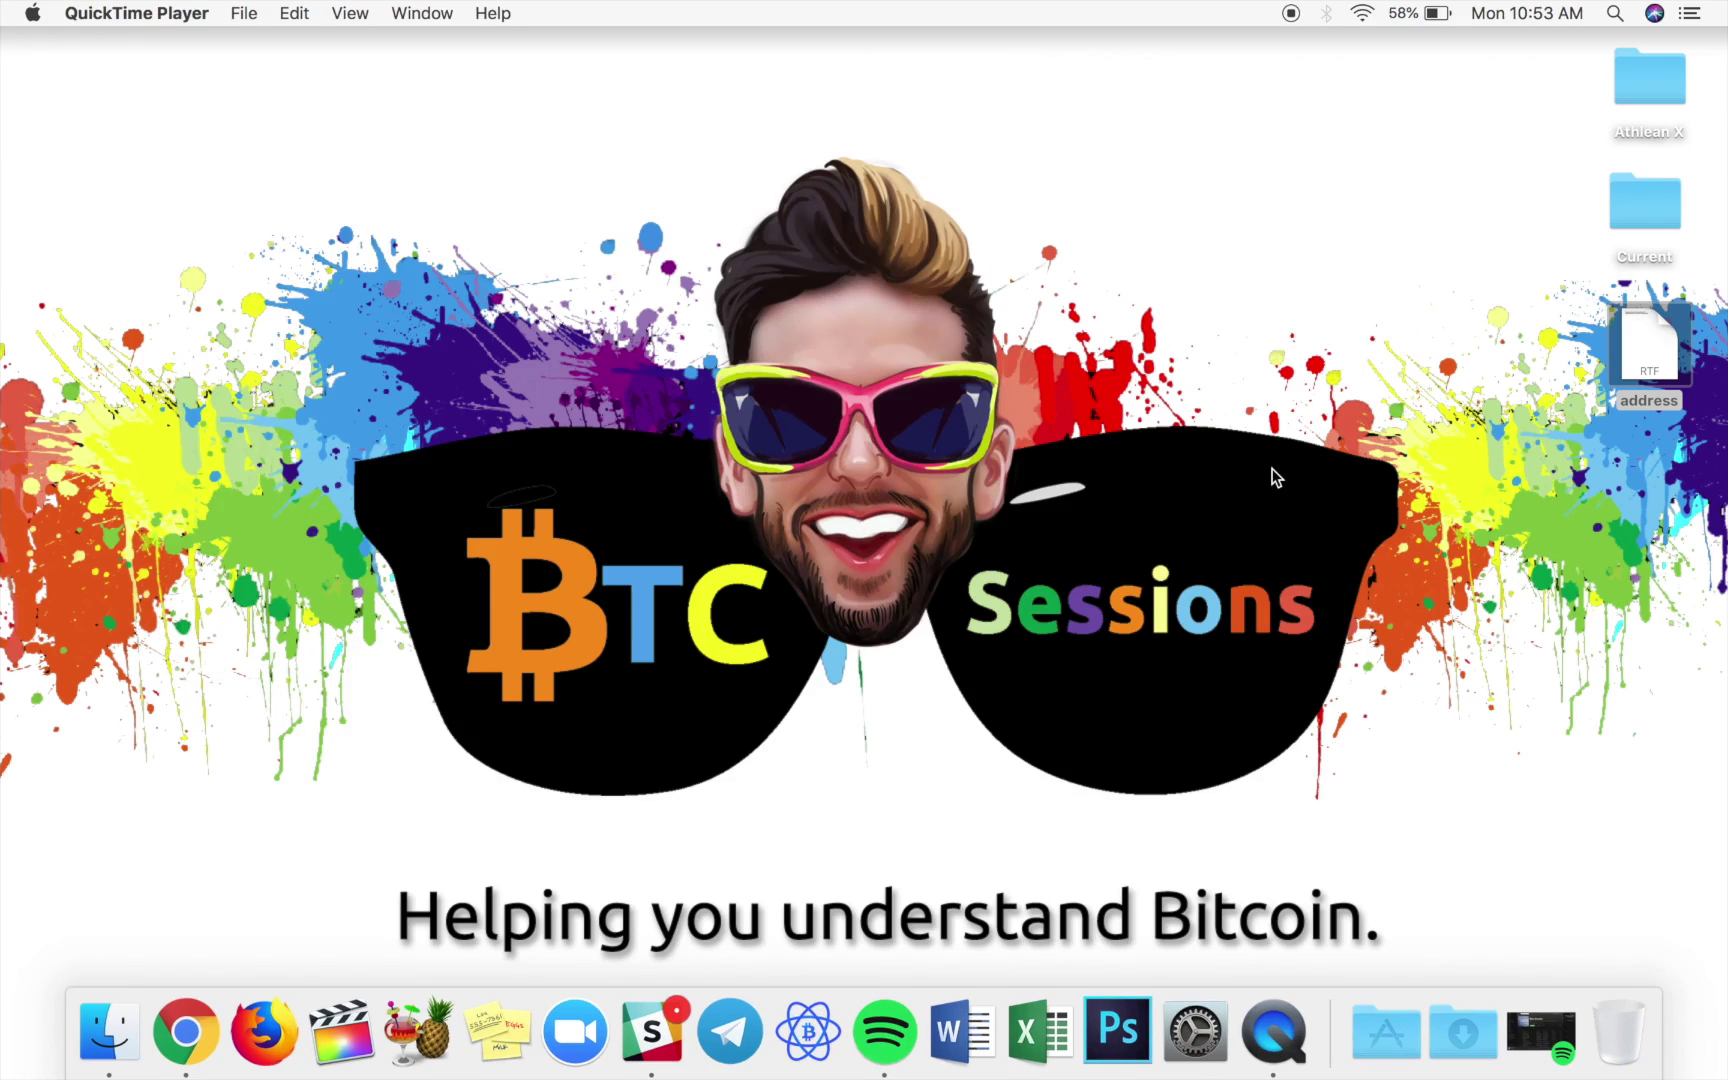
Relaunch Electrum and start a new wallet file named ledger
click(808, 1030)
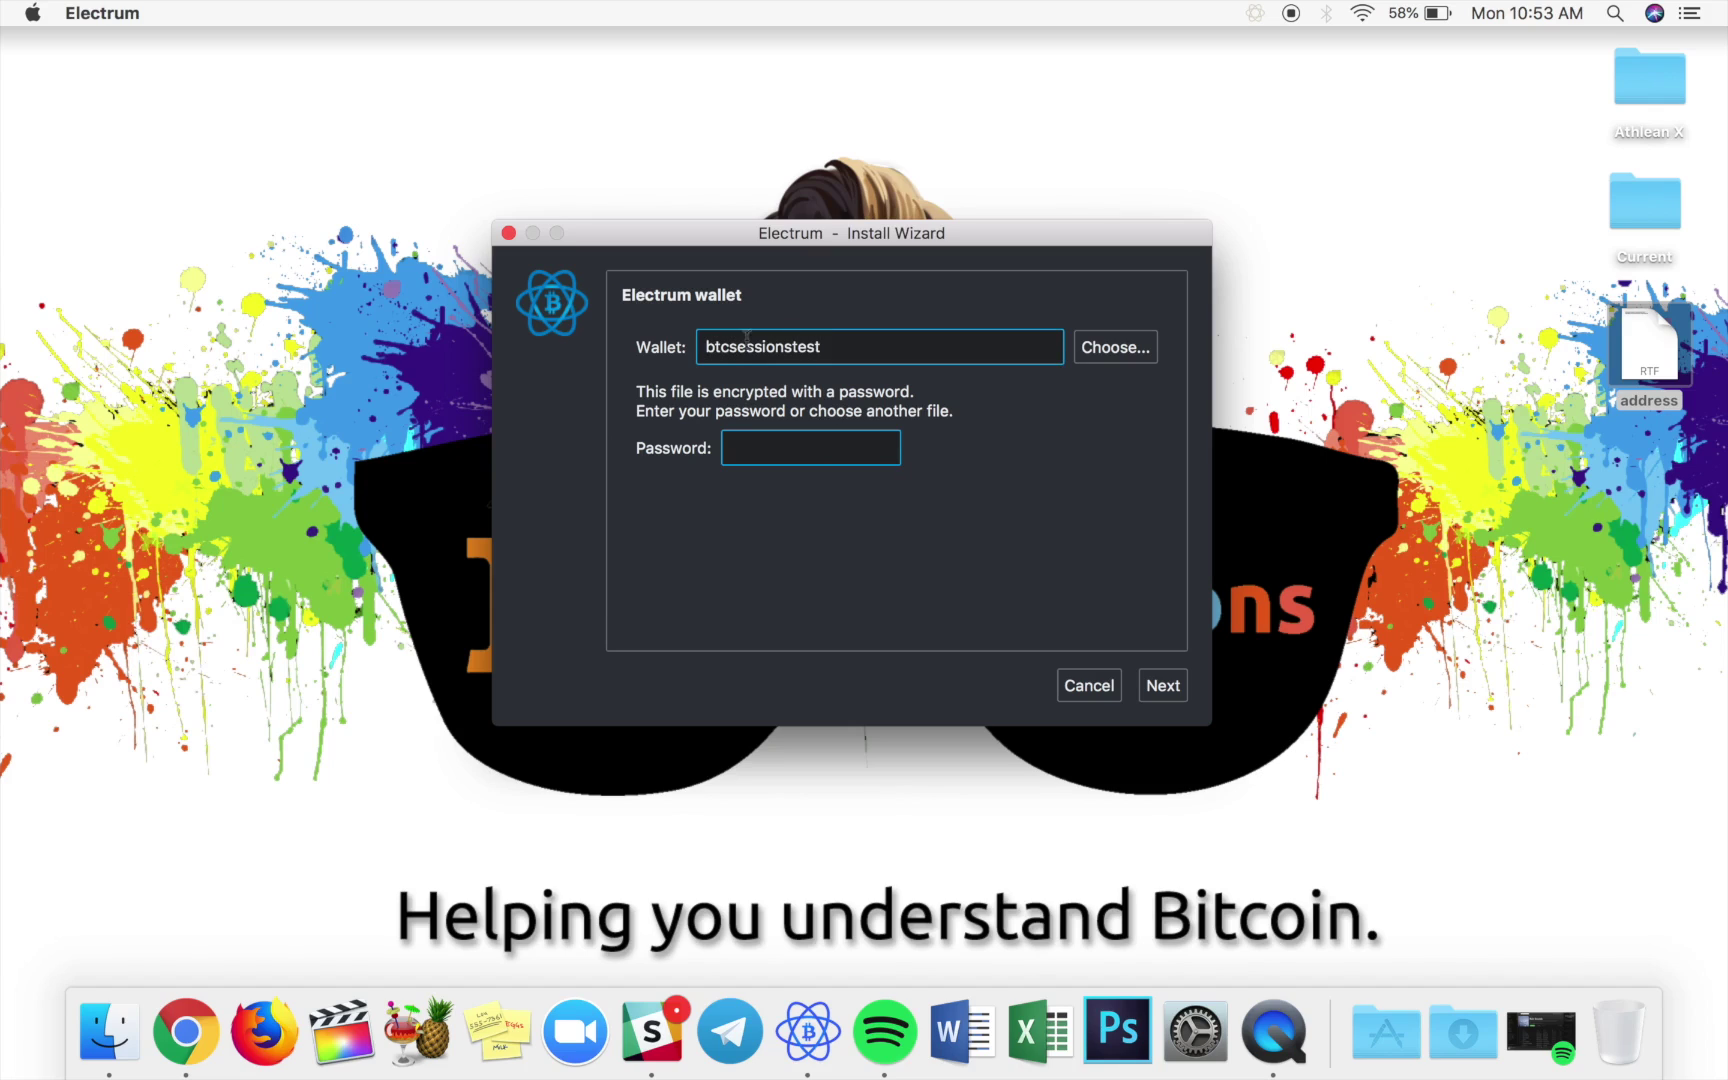
click(796, 346)
double_click(796, 346)
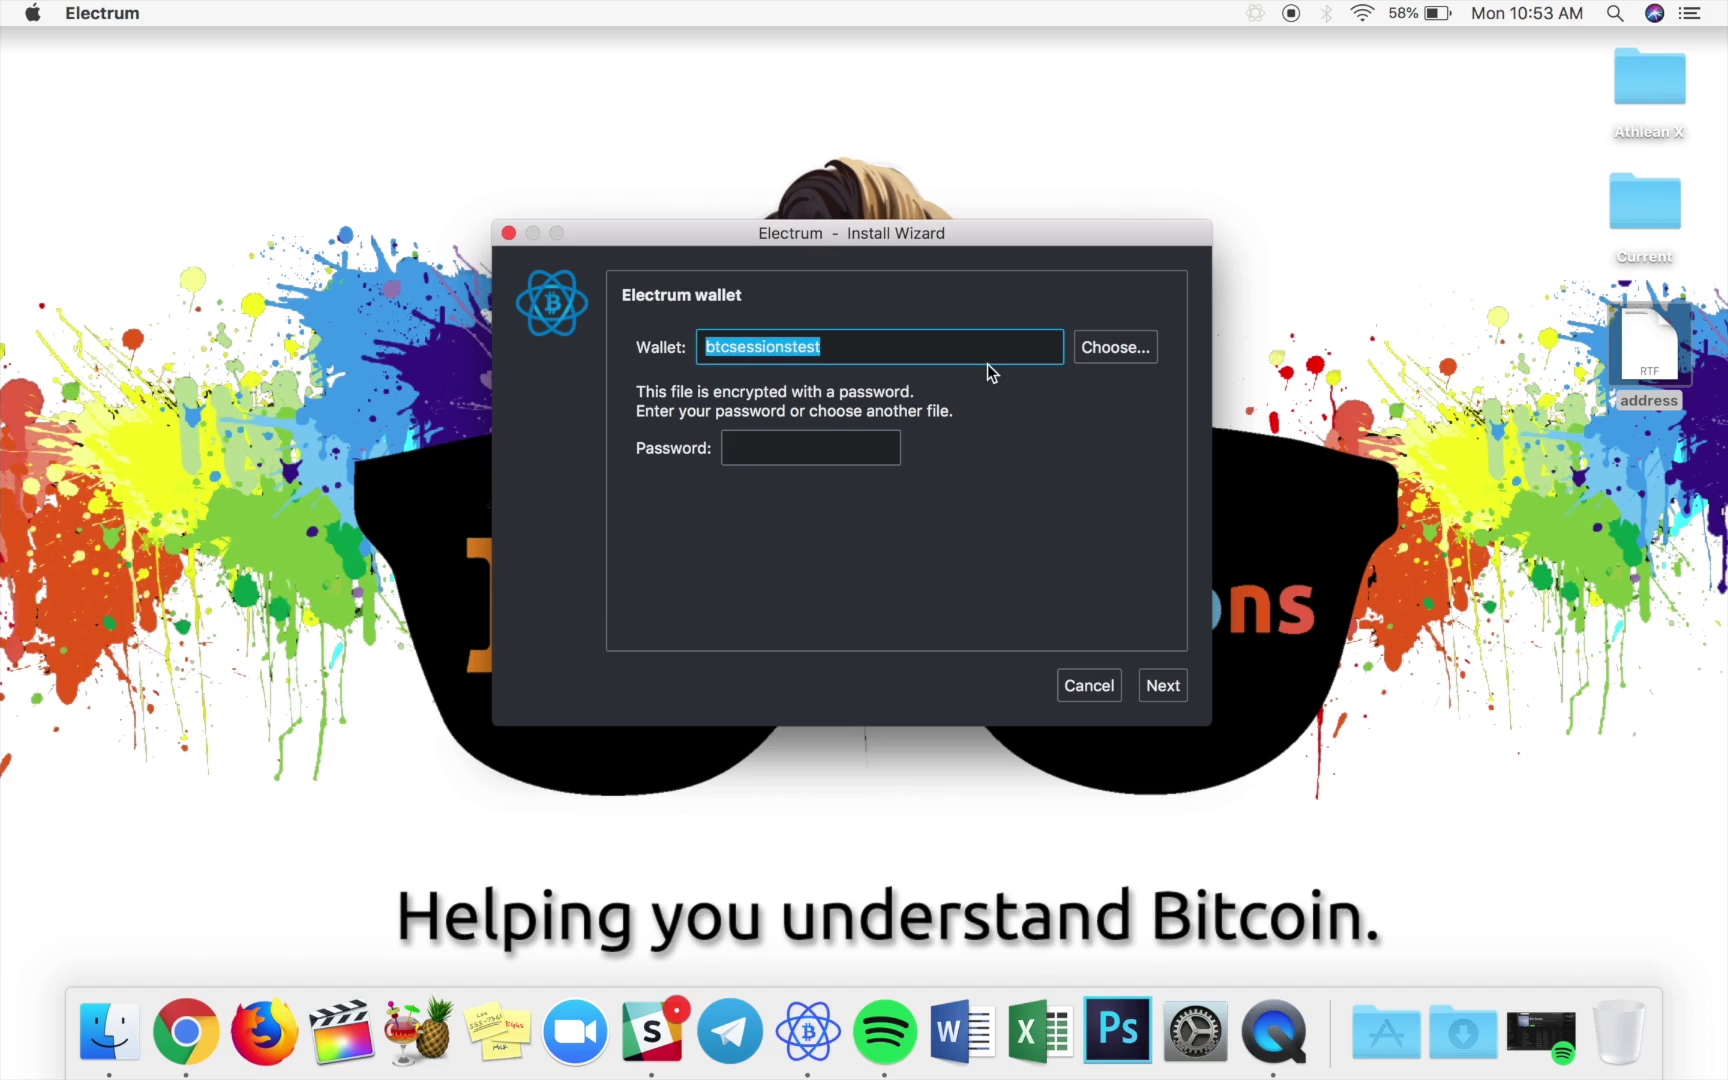
text(ledger)
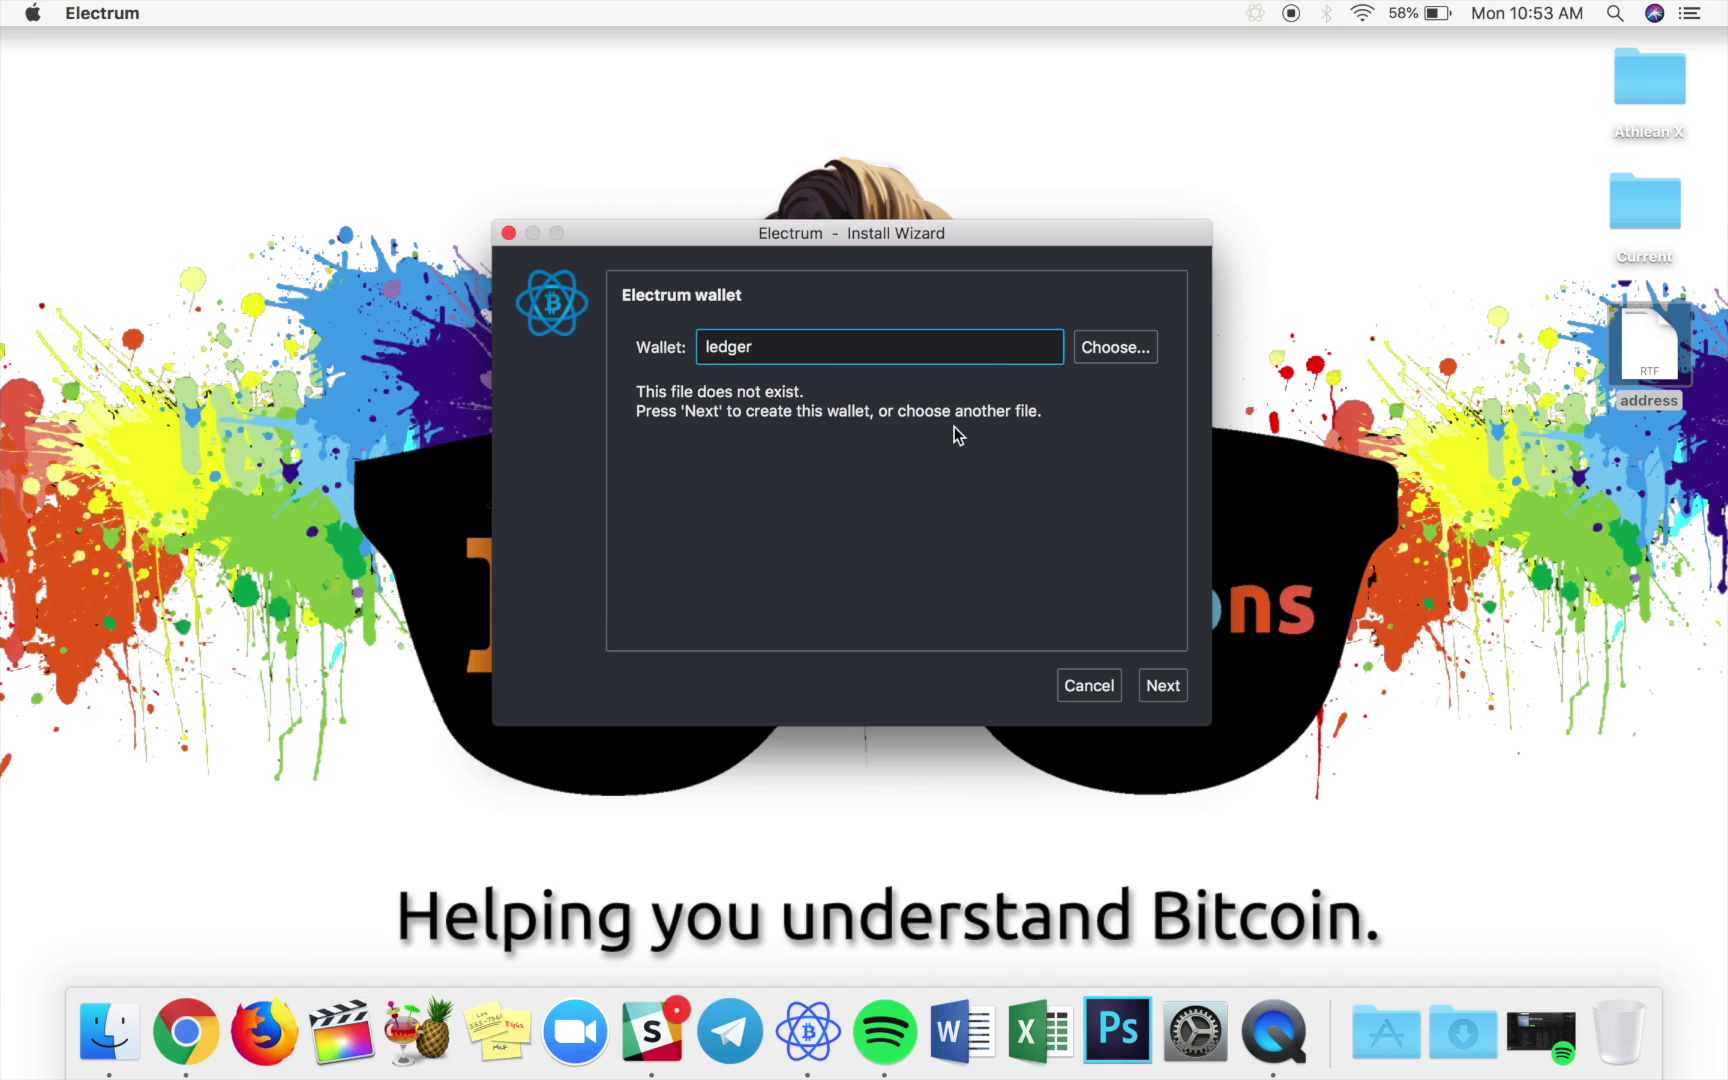
click(1165, 687)
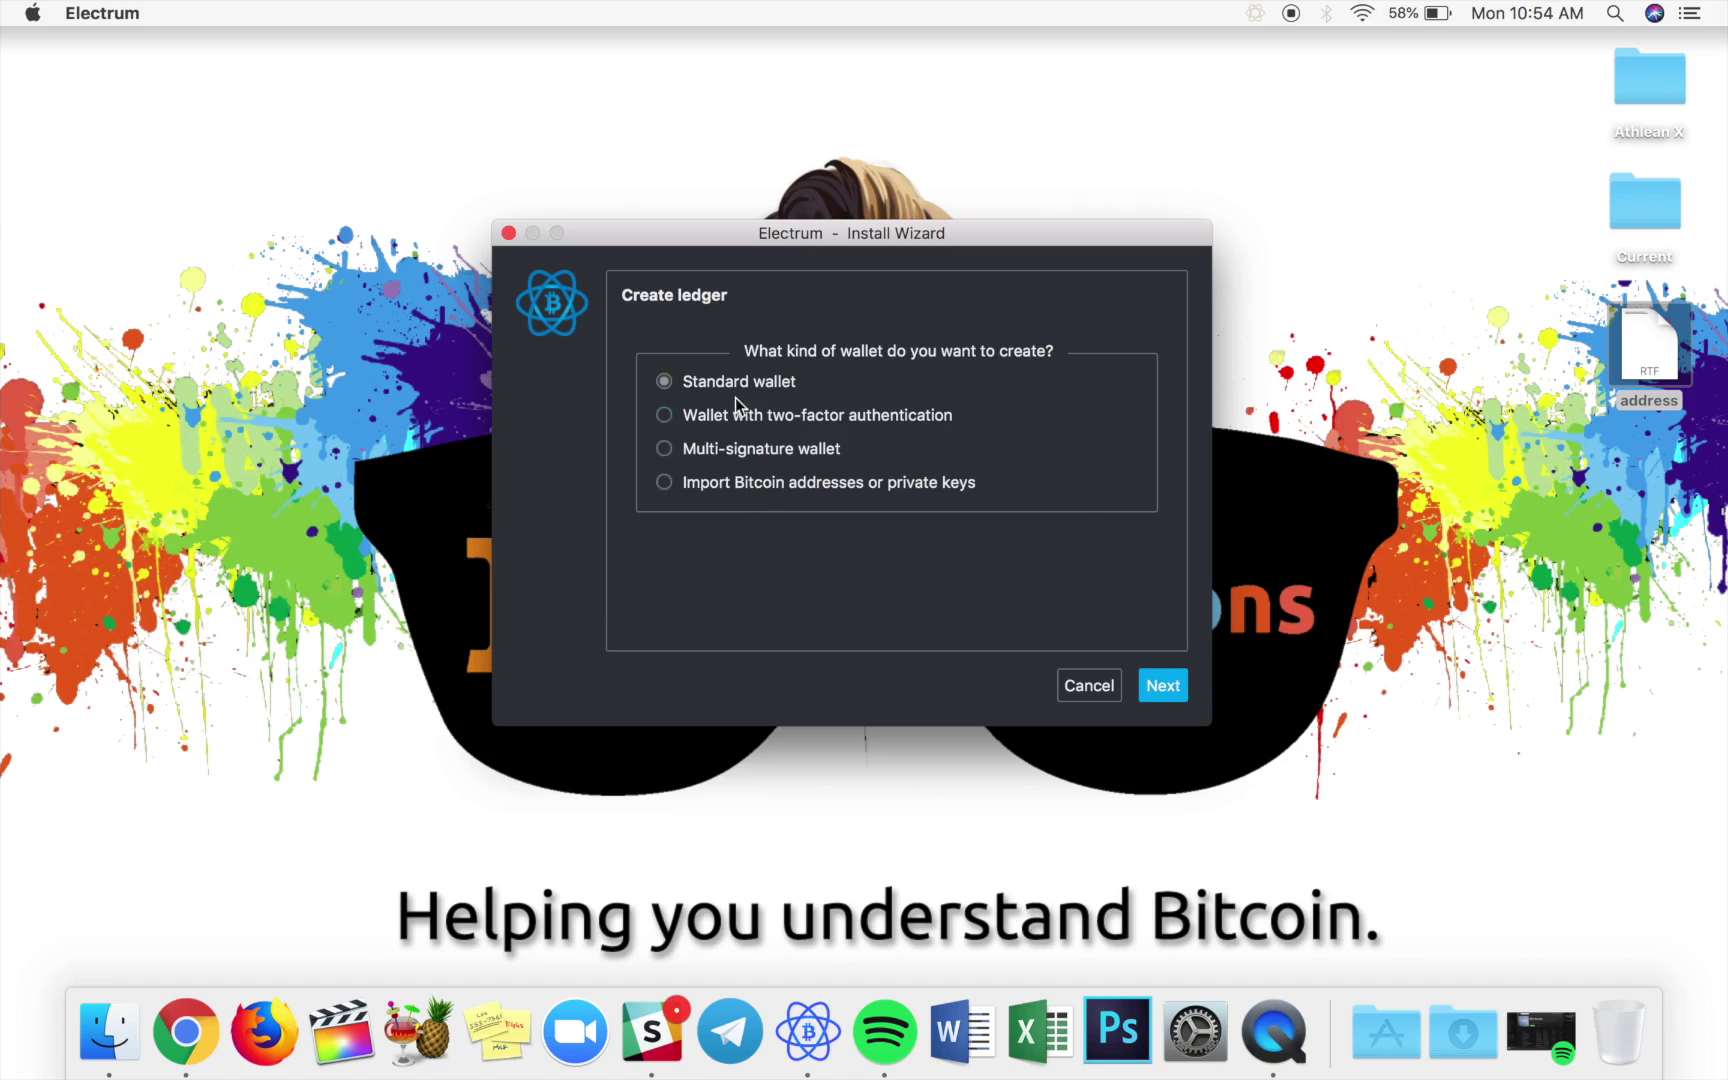
Choose a Standard wallet that uses a hardware device, and confirm the connected Ledger
click(1176, 686)
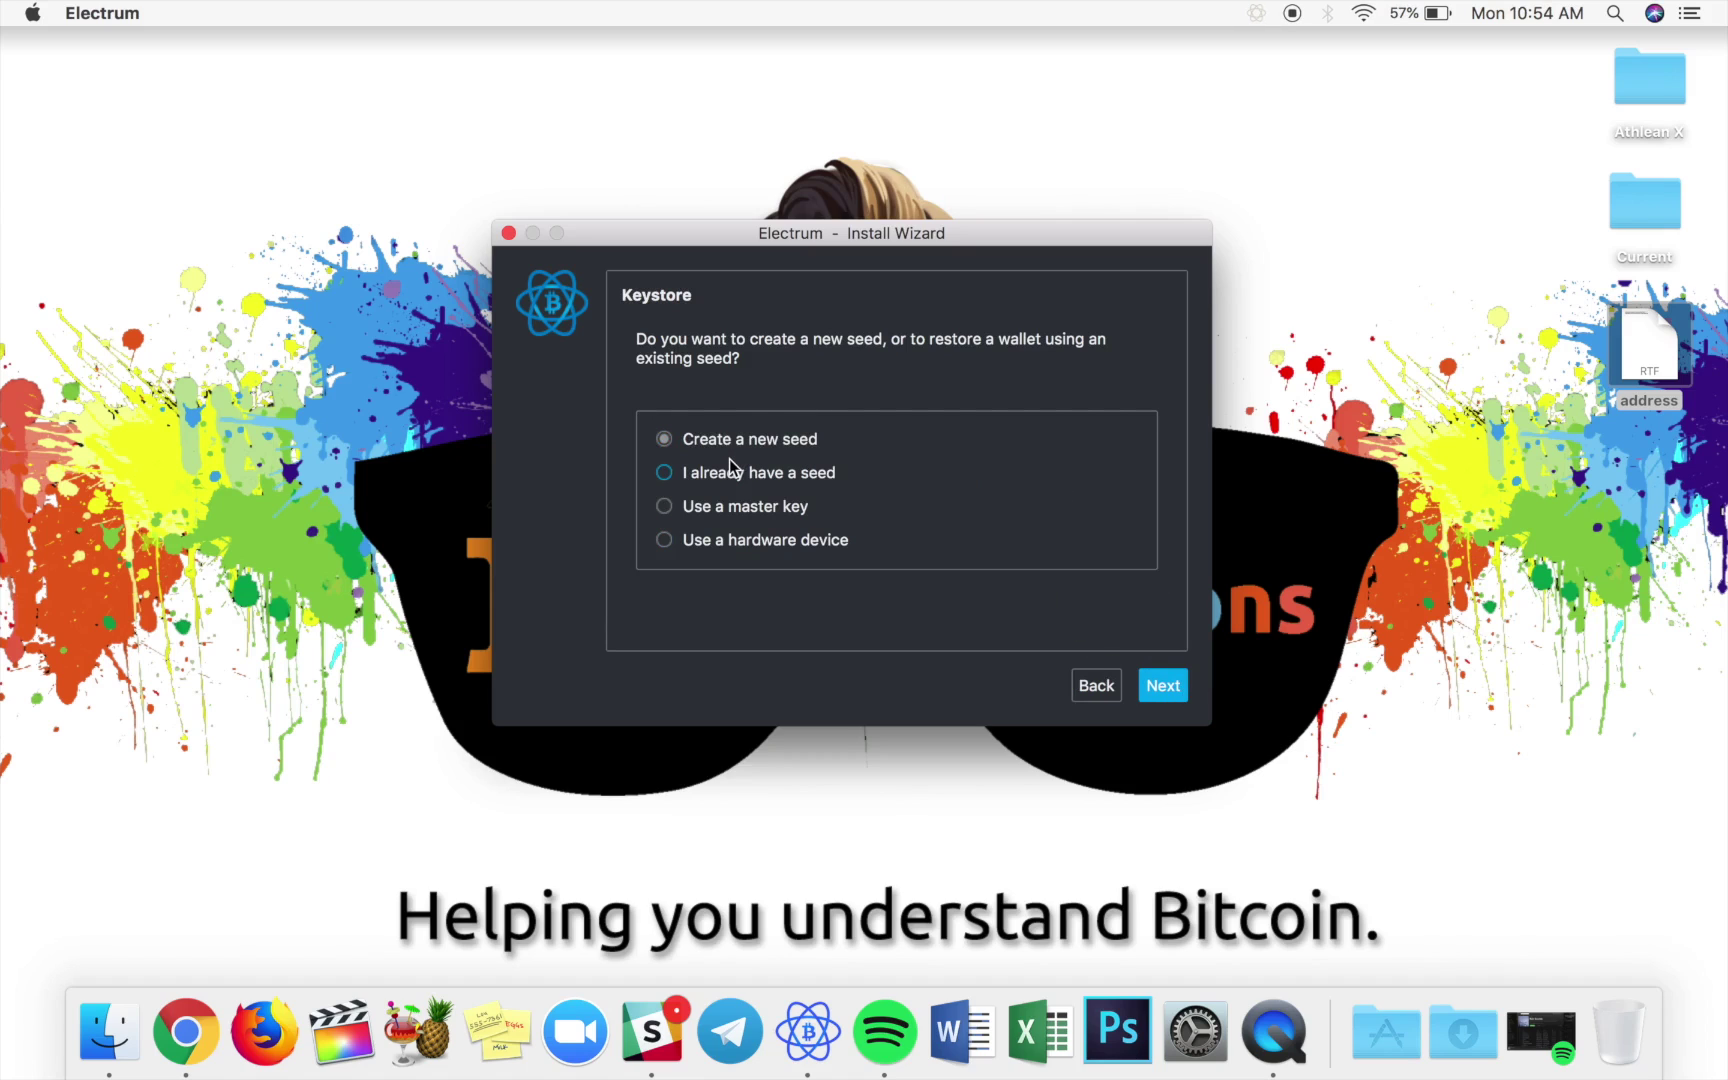
click(726, 540)
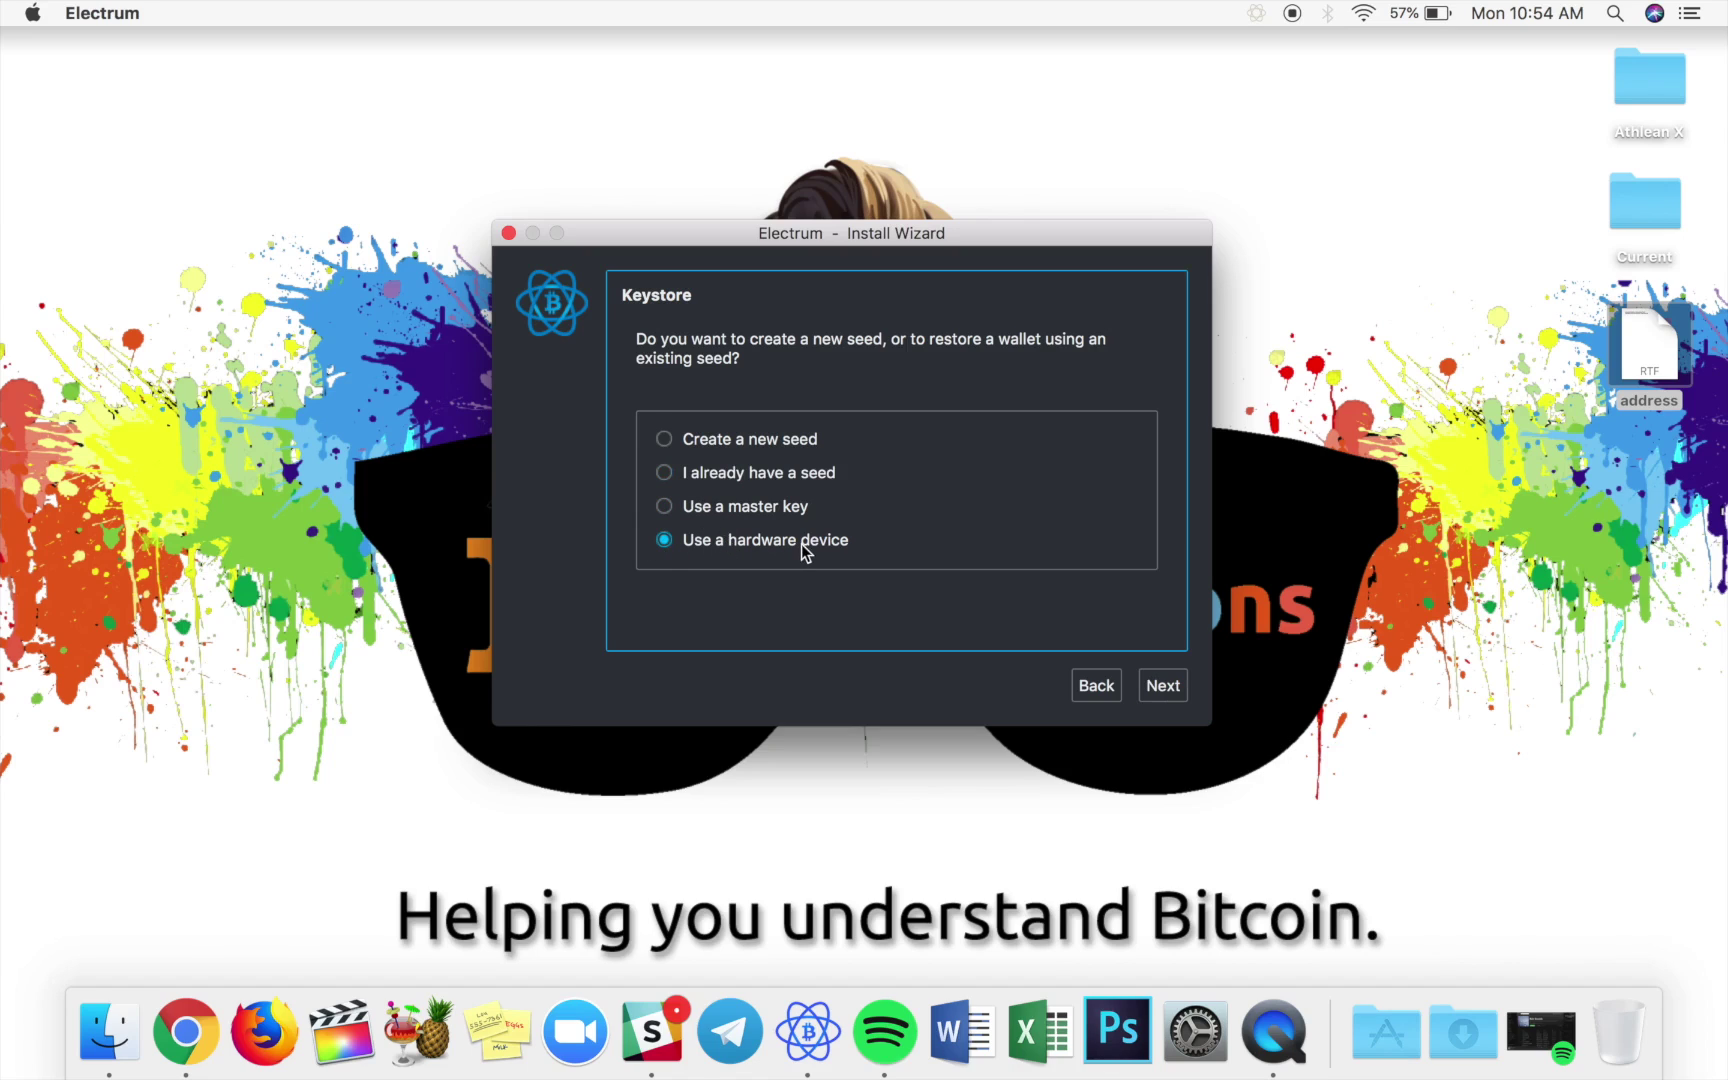
click(1156, 688)
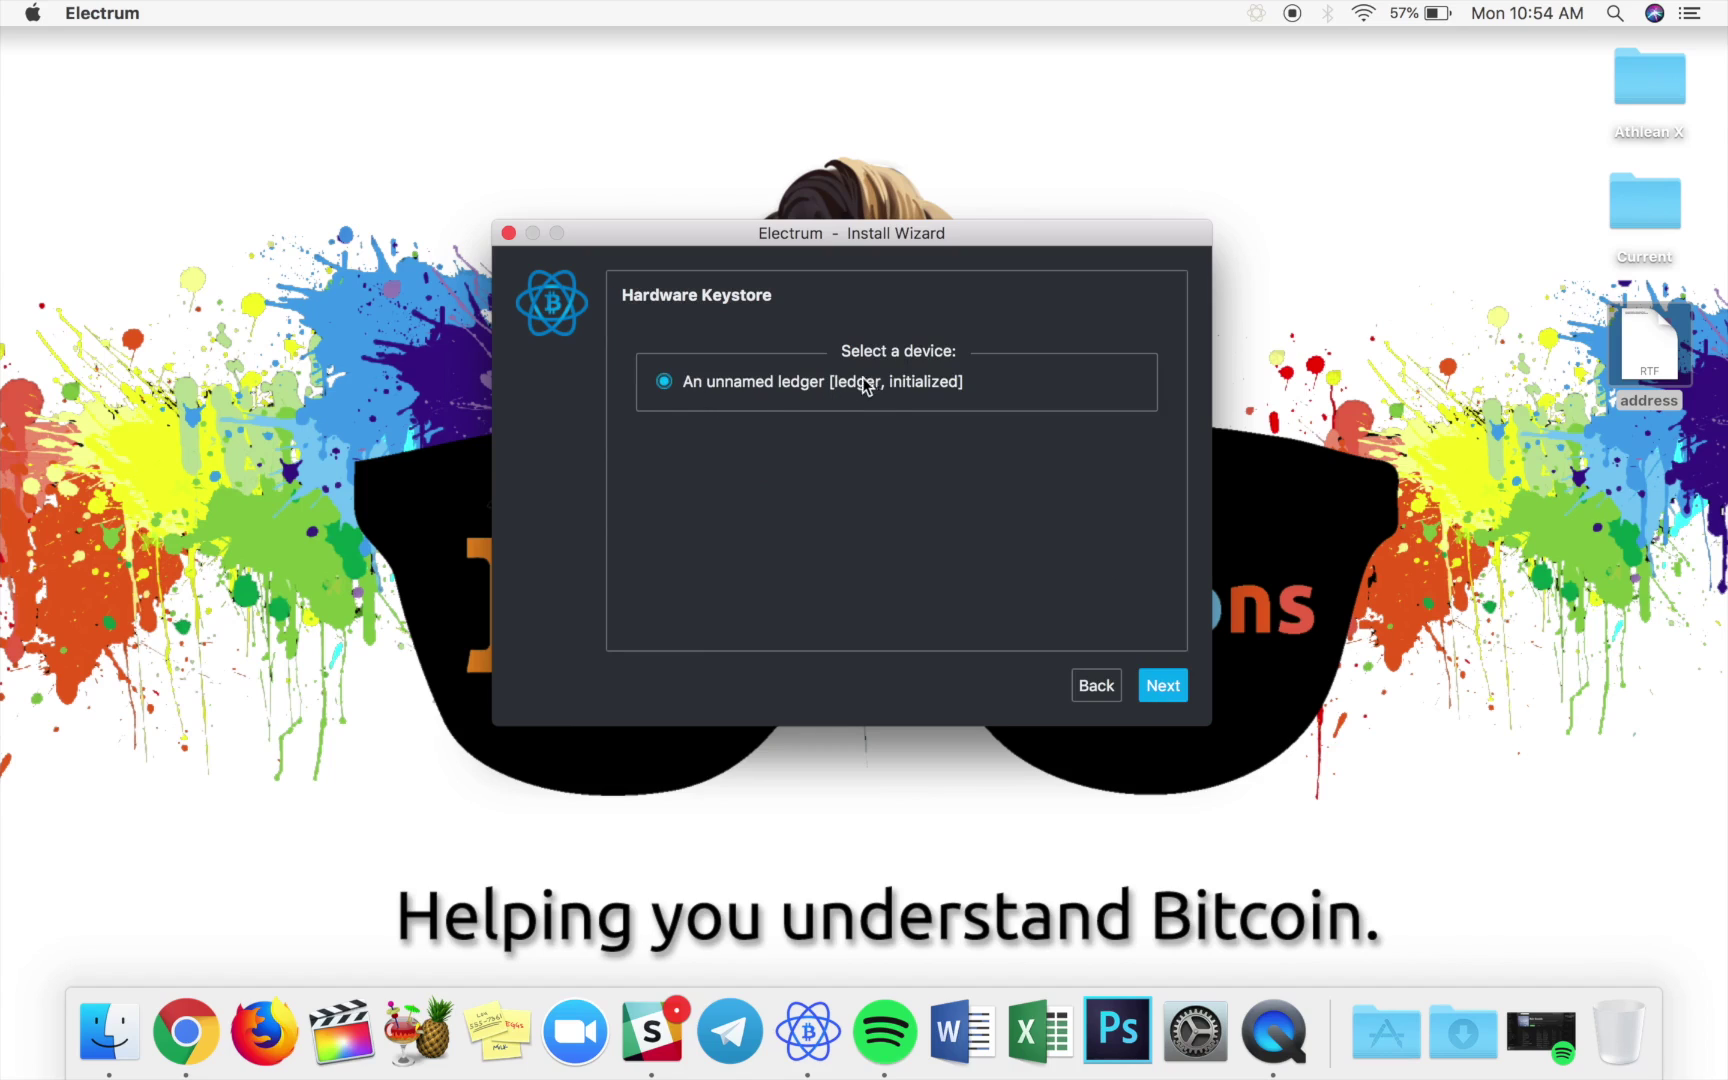
click(1171, 688)
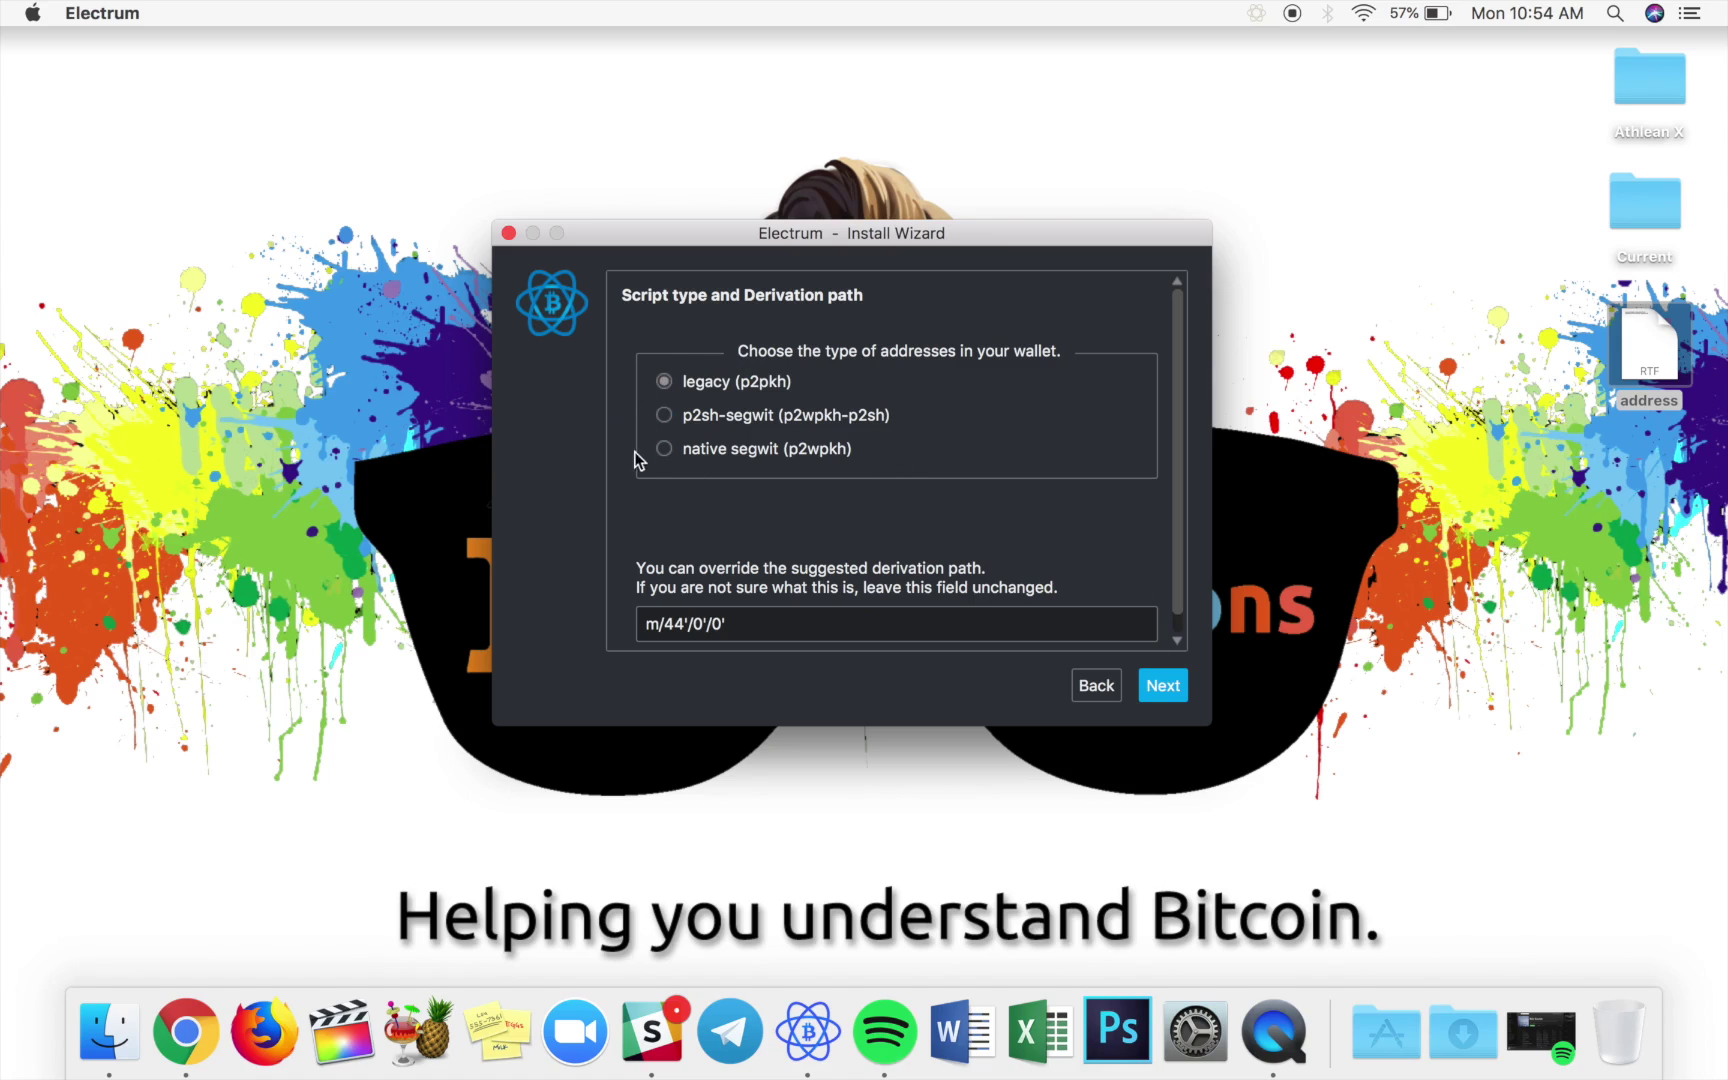
Choose native segwit (p2wpkh) addresses, skip file encryption, and open the empty ledger wallet
click(701, 455)
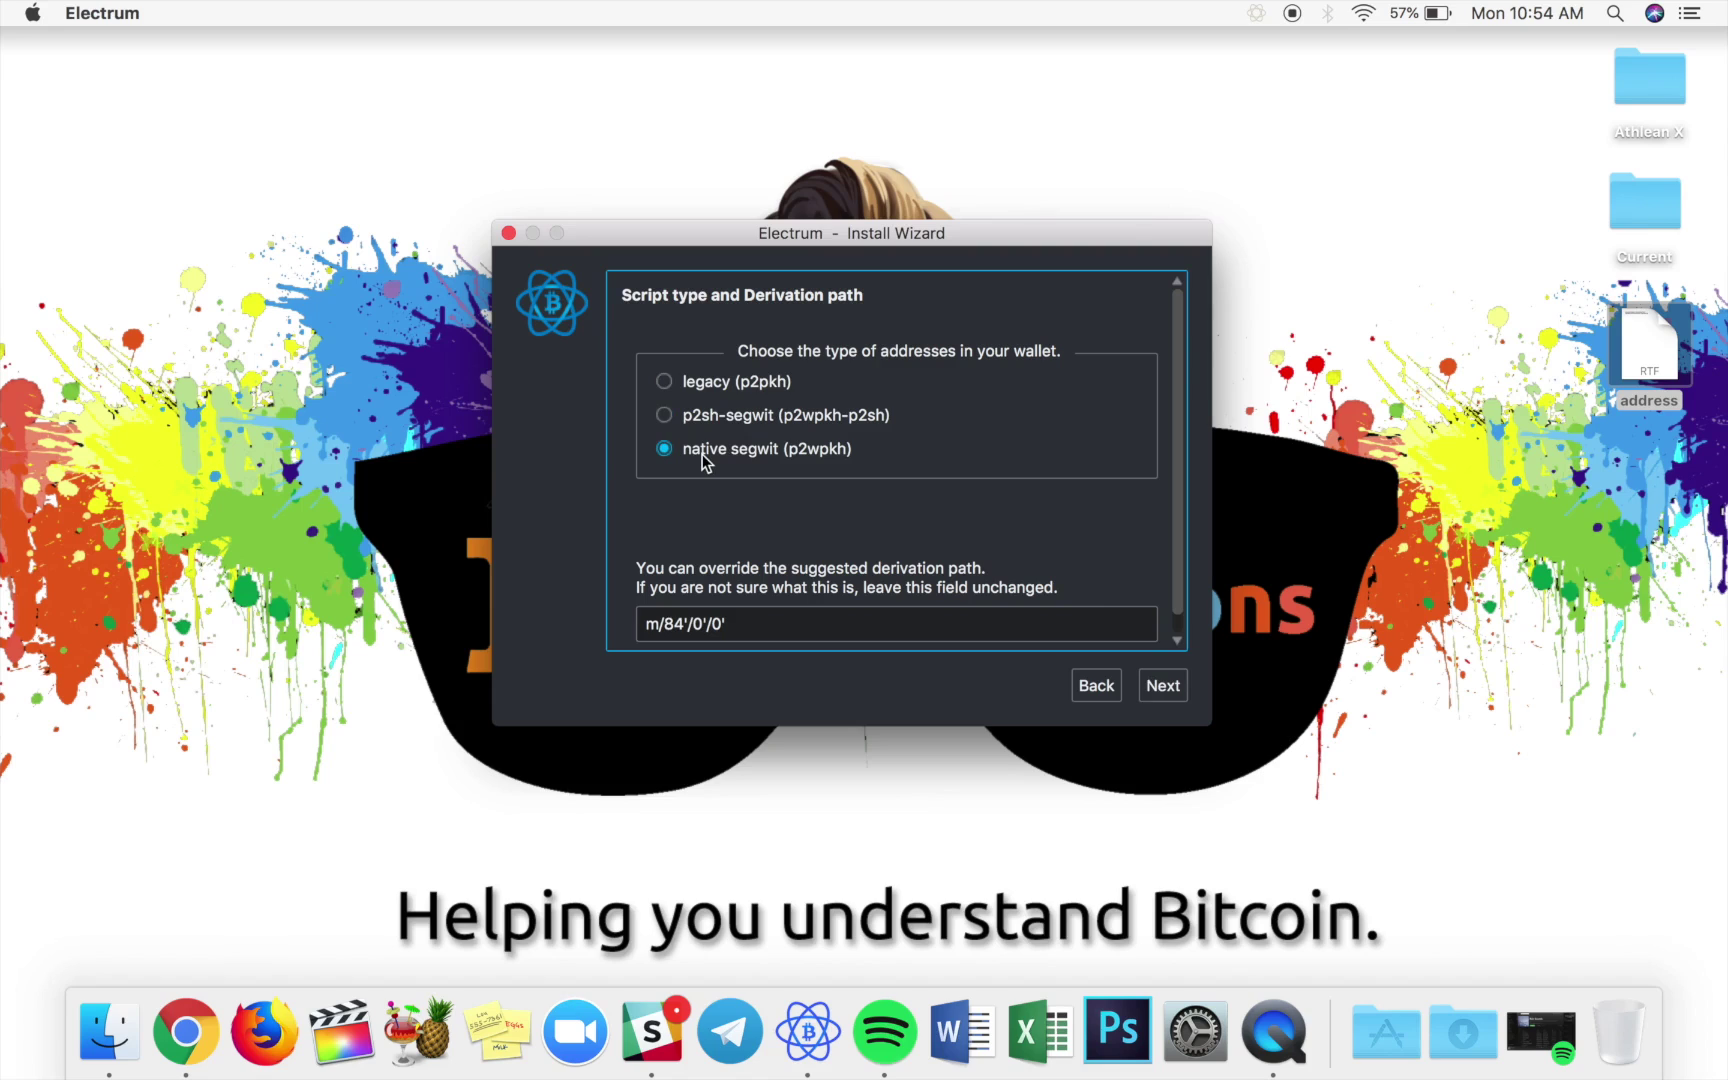
click(1166, 690)
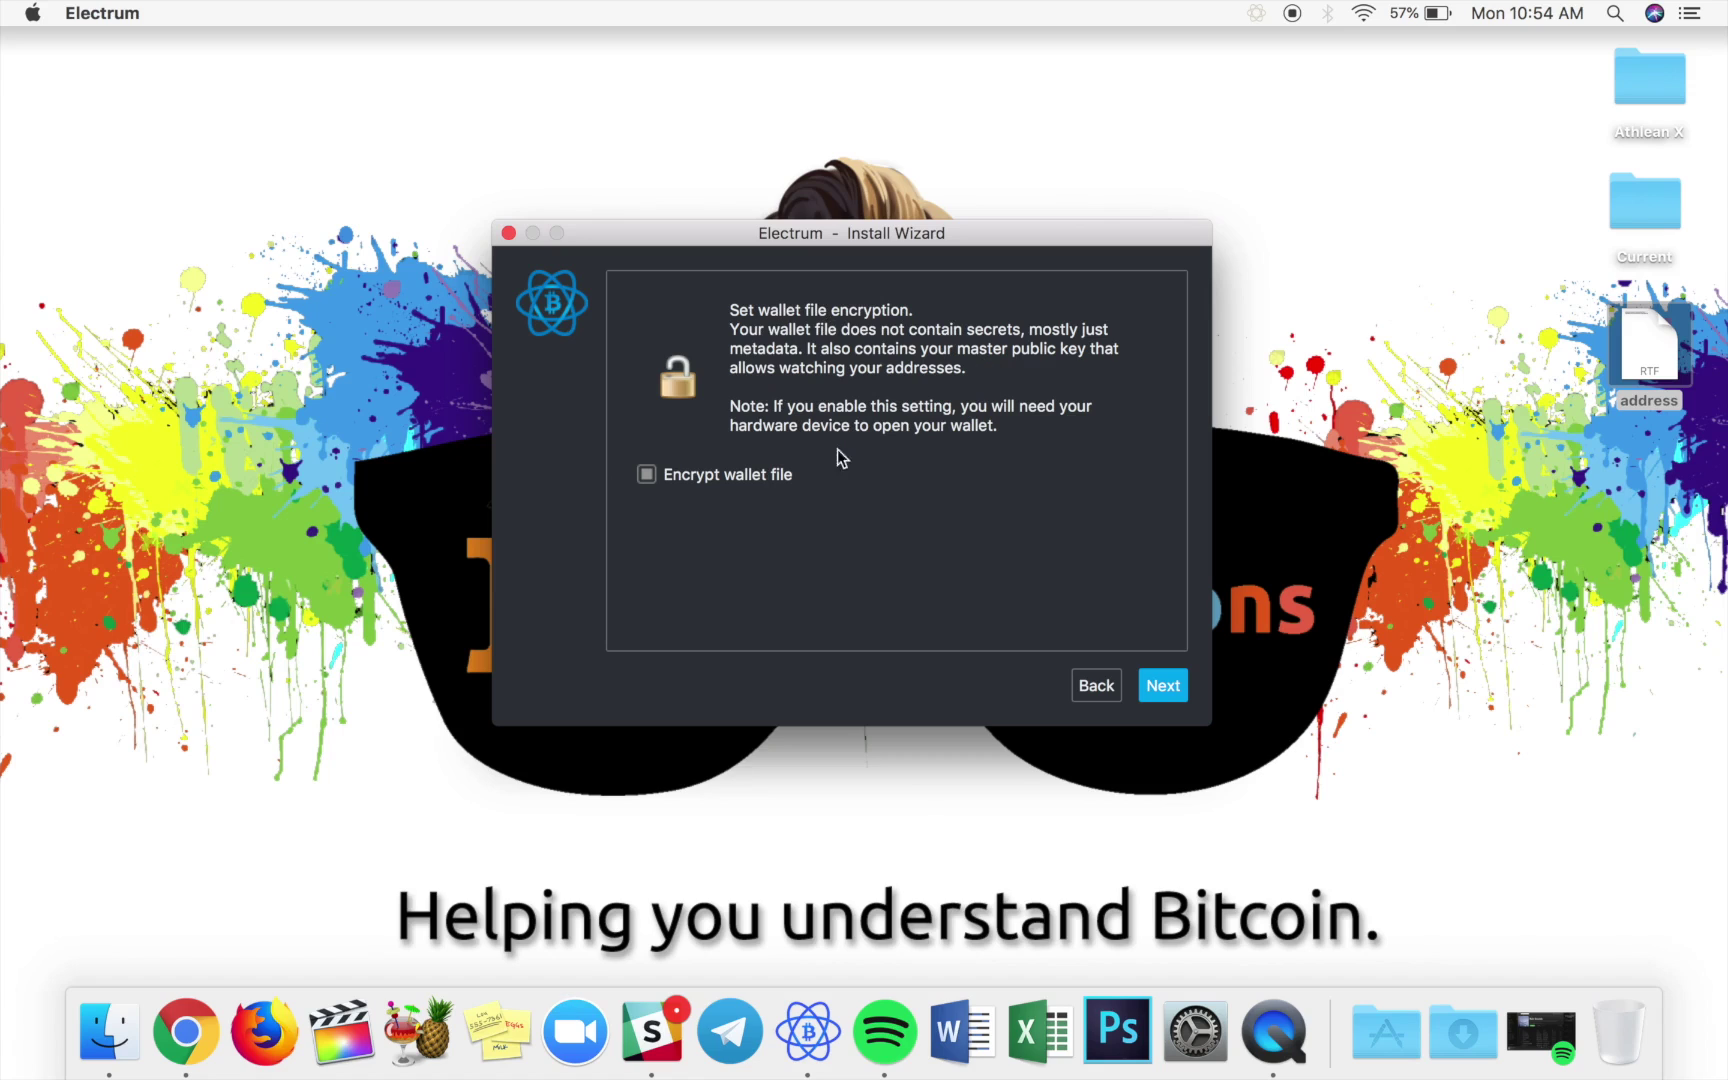
click(1163, 687)
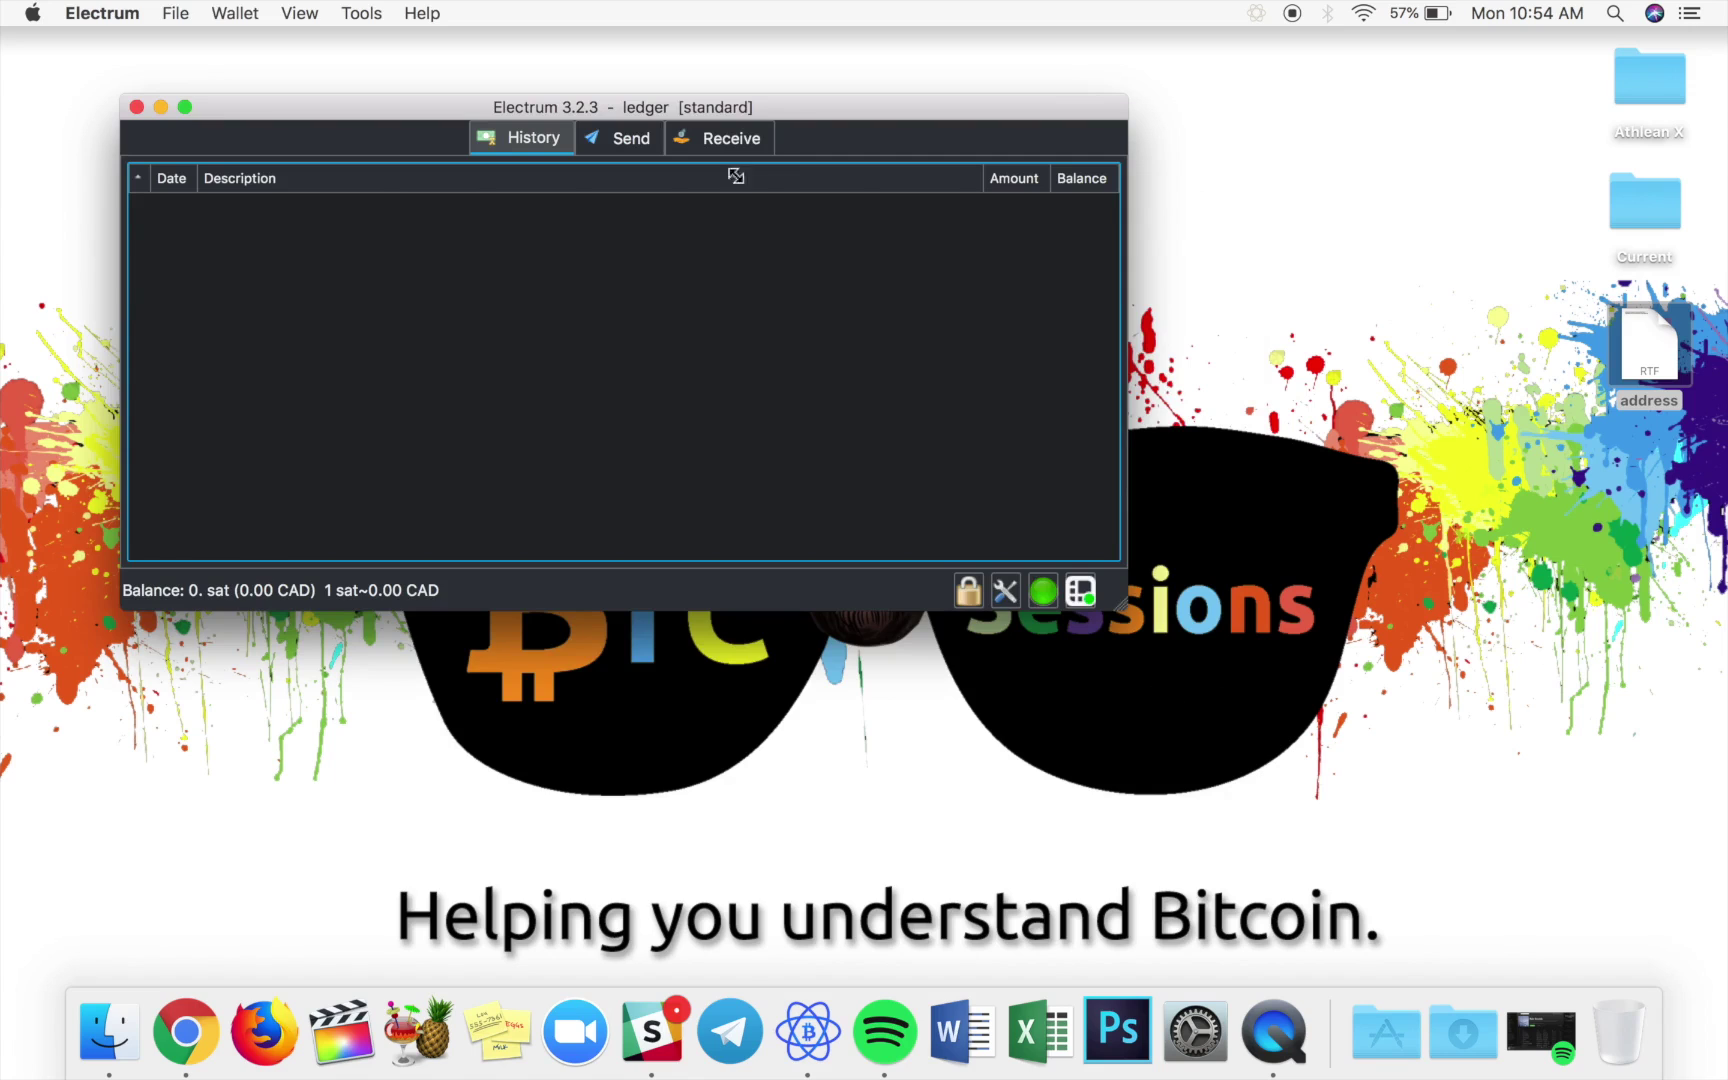
drag(631, 118, 843, 264)
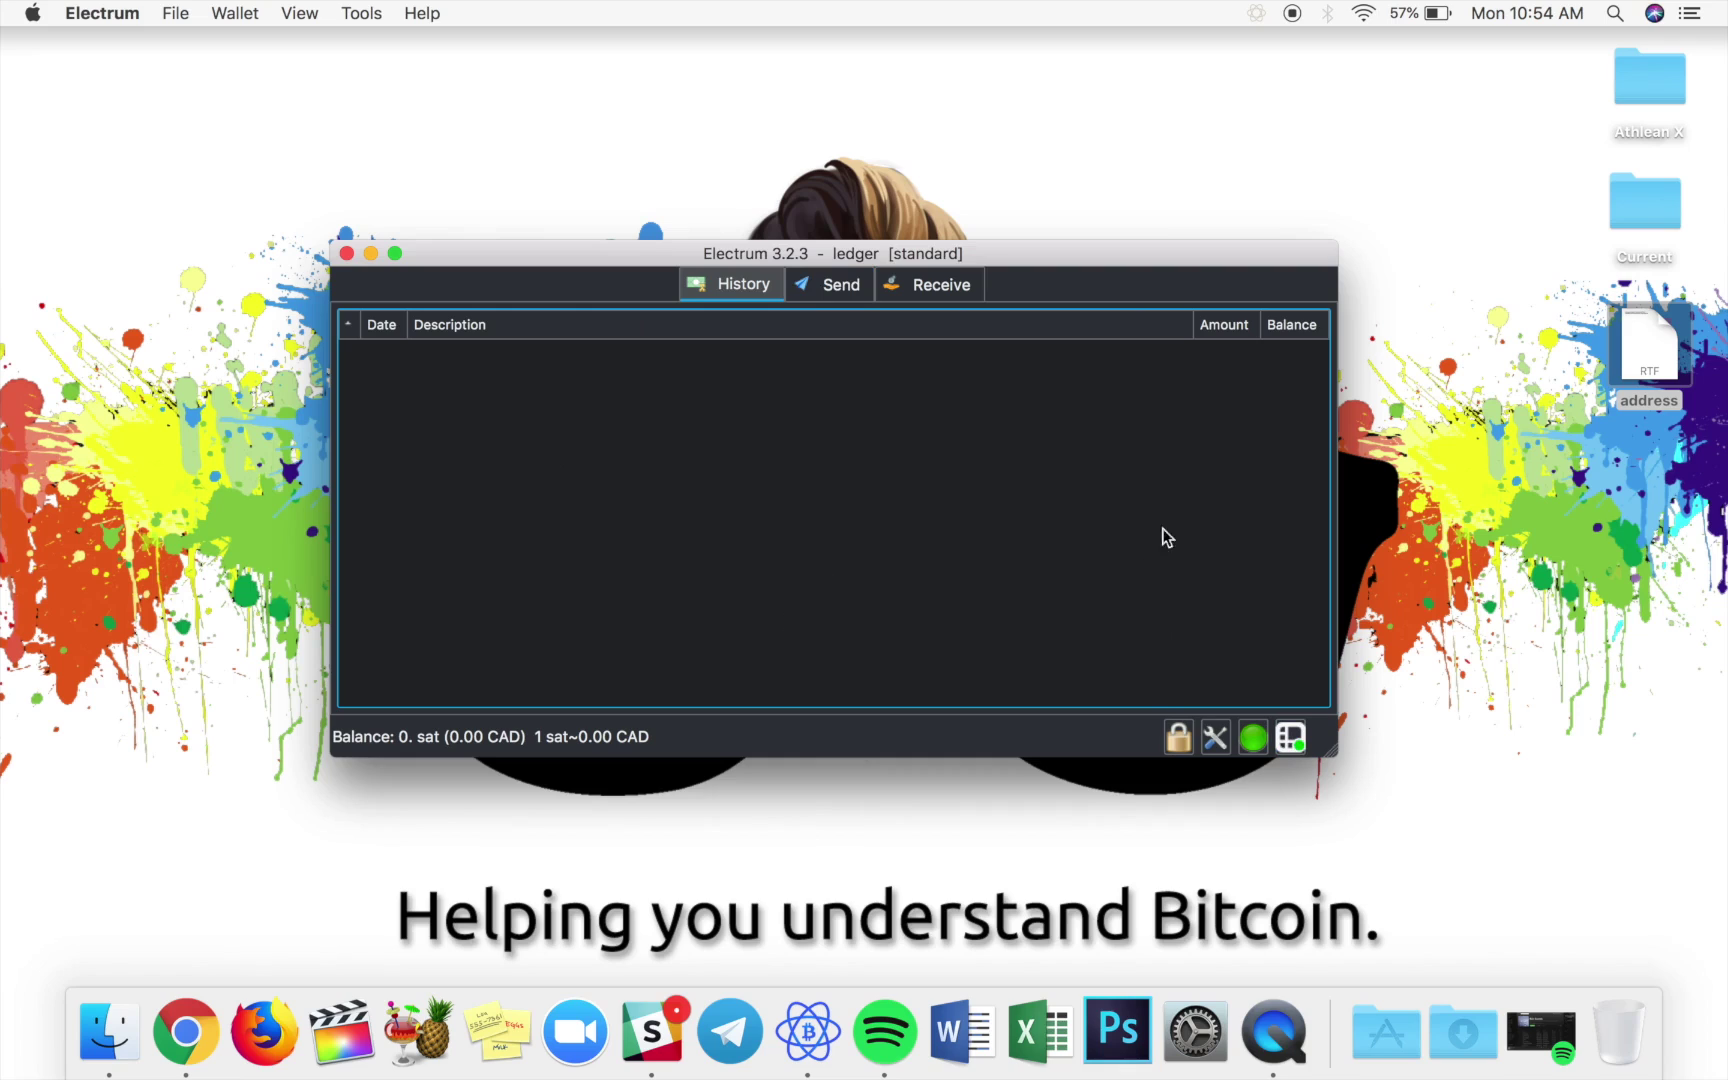
click(832, 287)
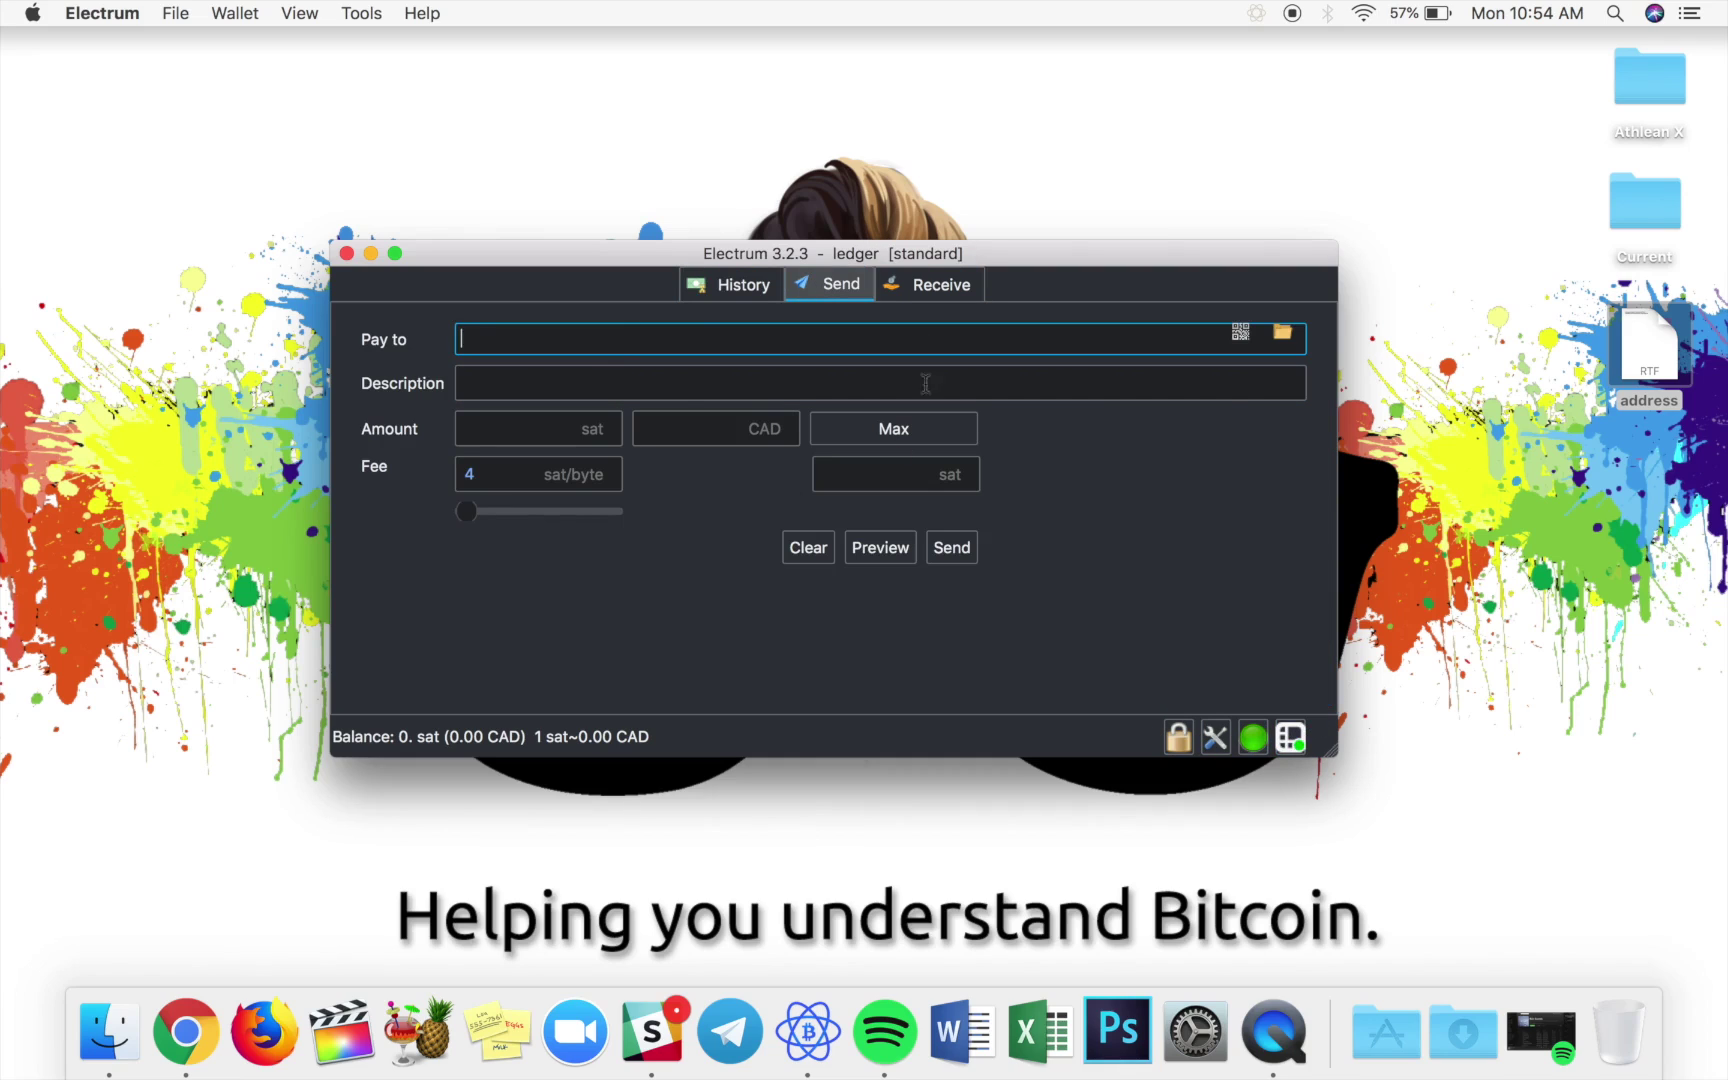
click(910, 288)
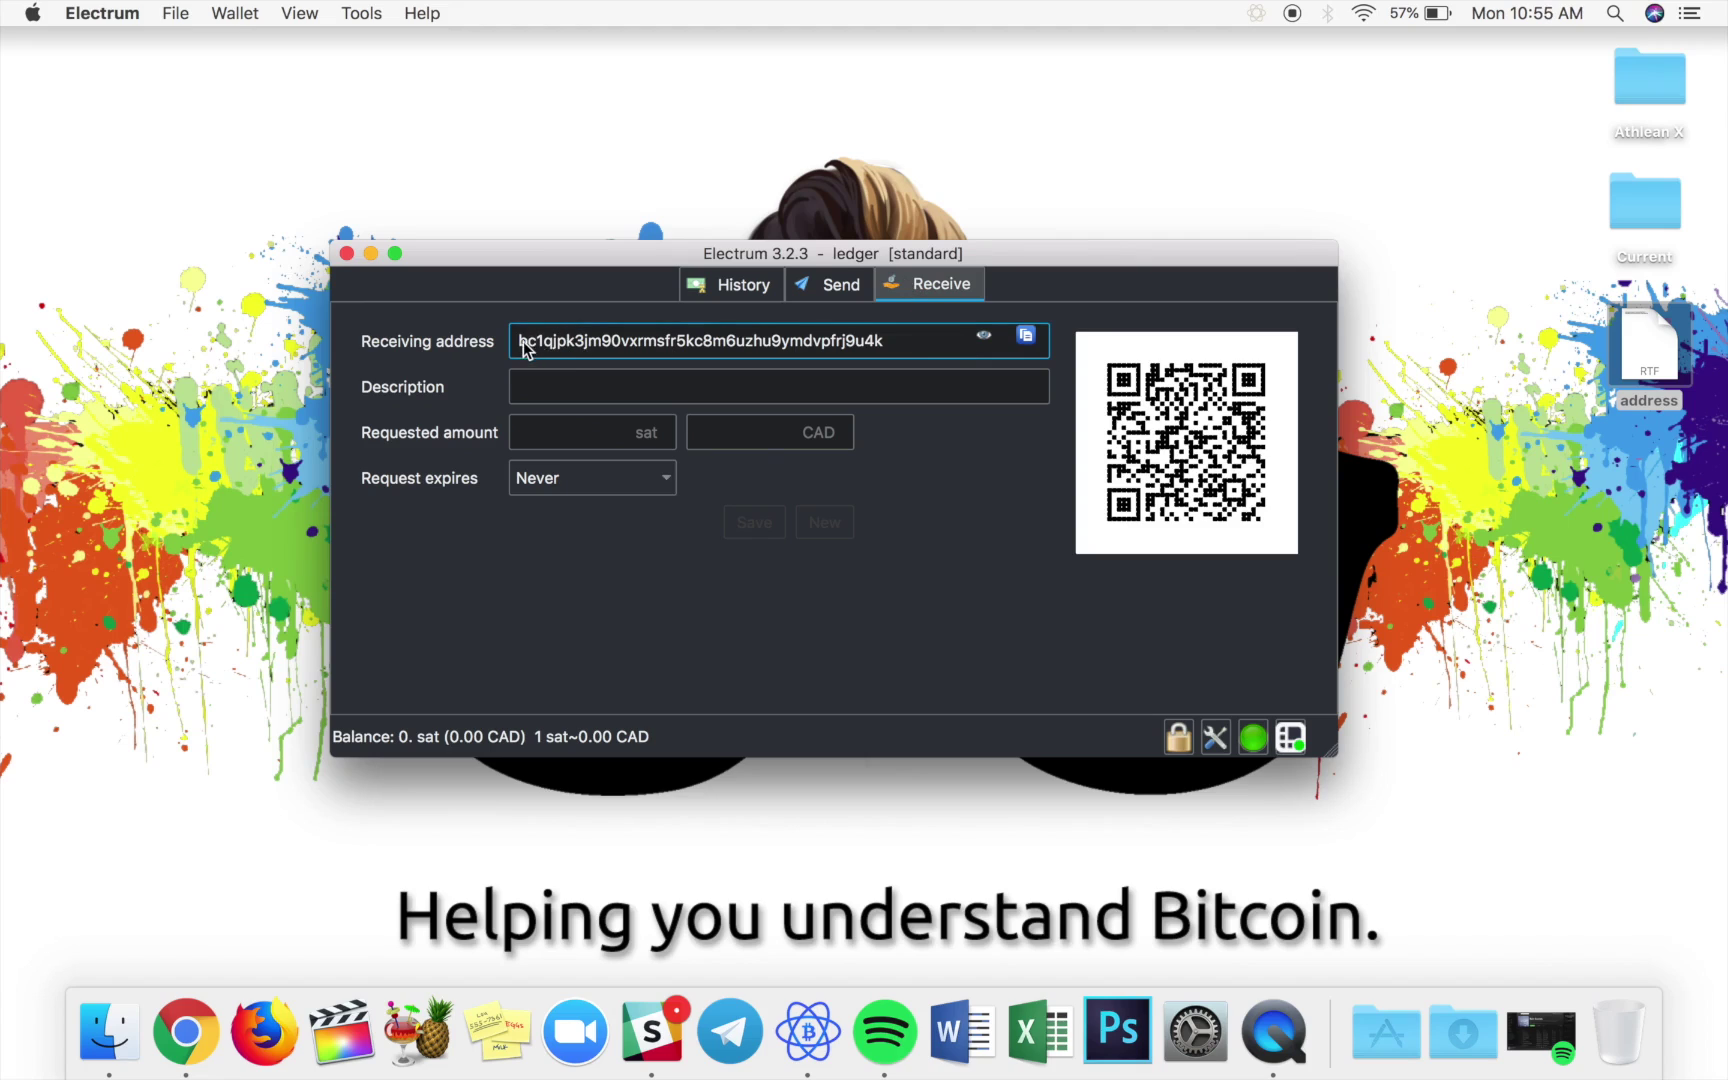
click(738, 288)
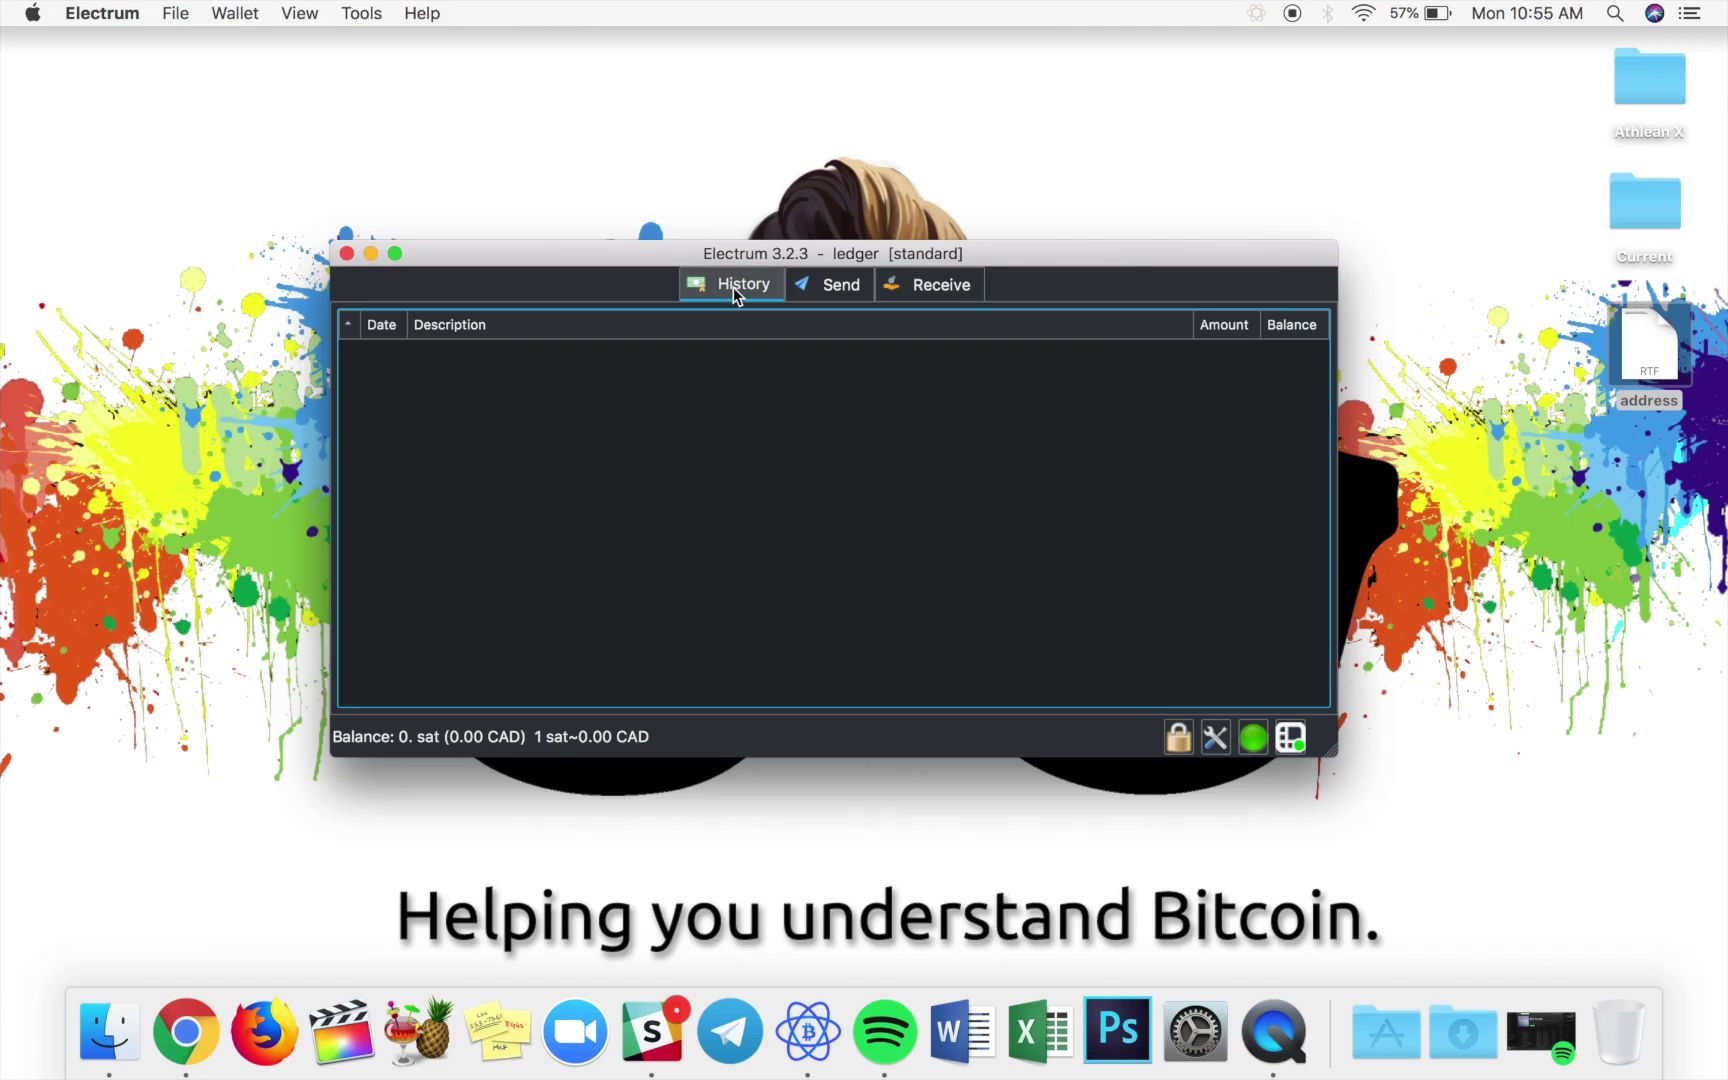
click(1215, 737)
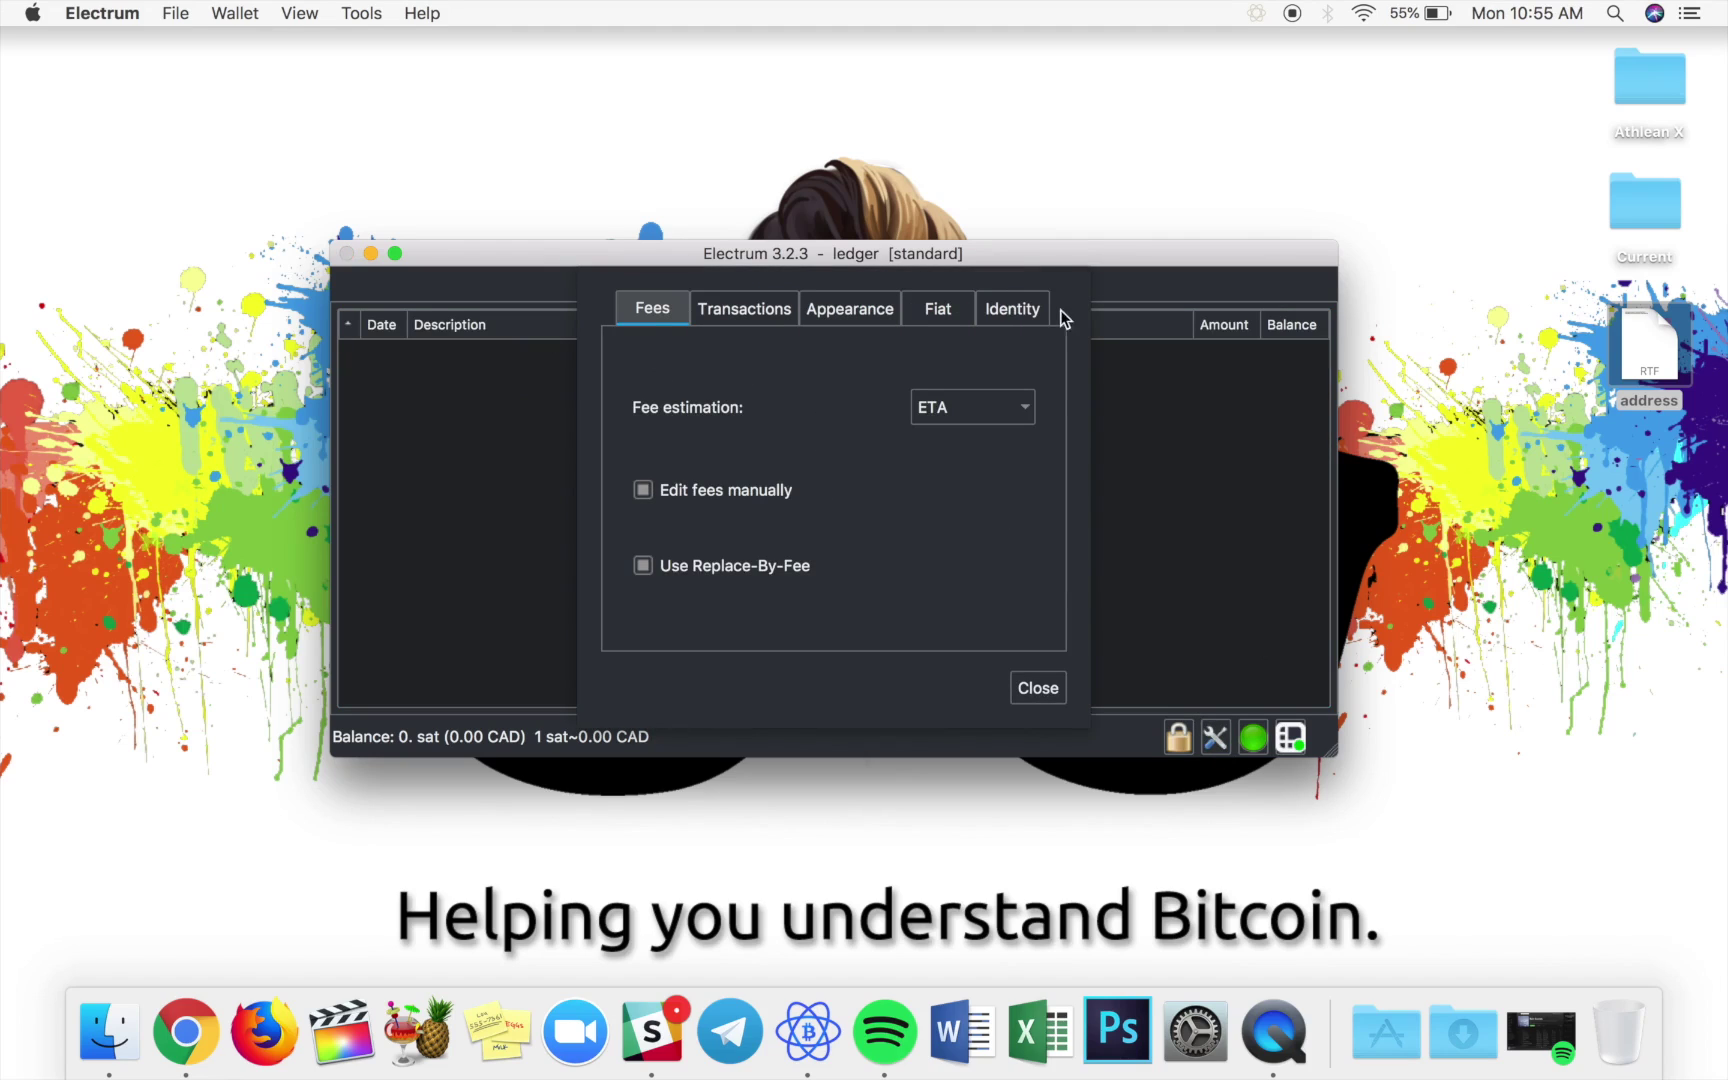
click(842, 308)
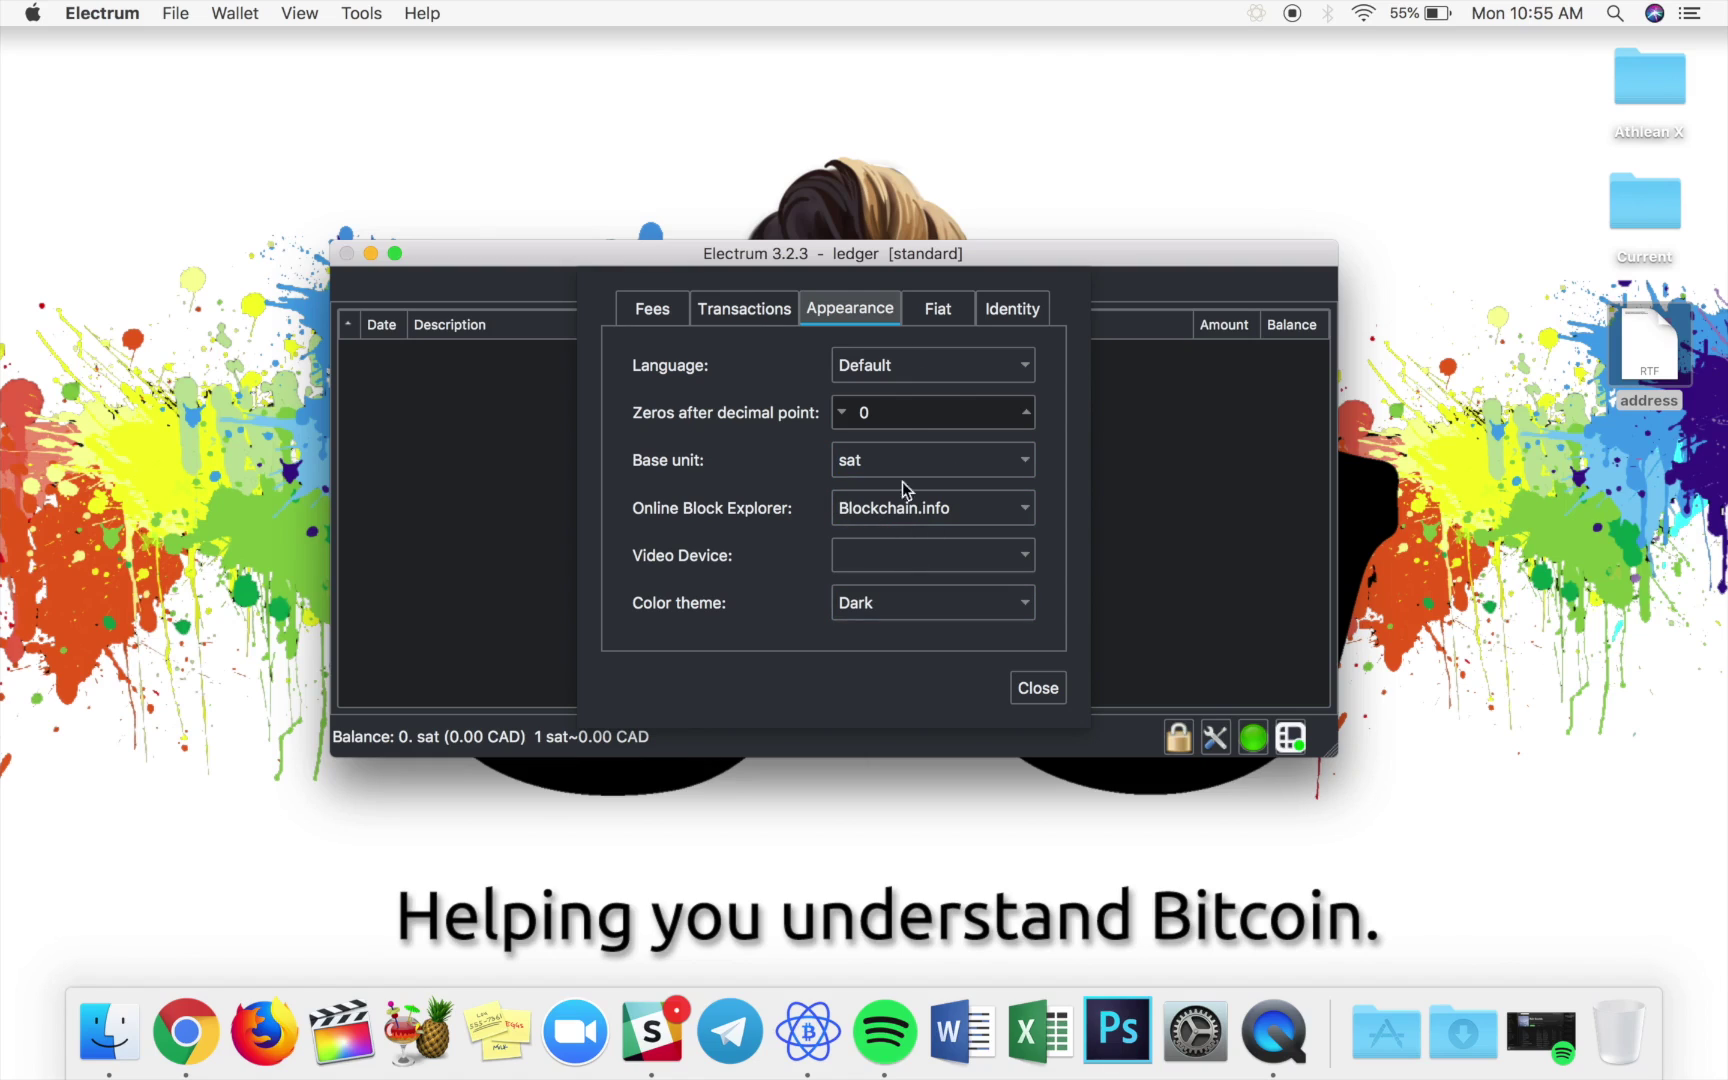
click(938, 310)
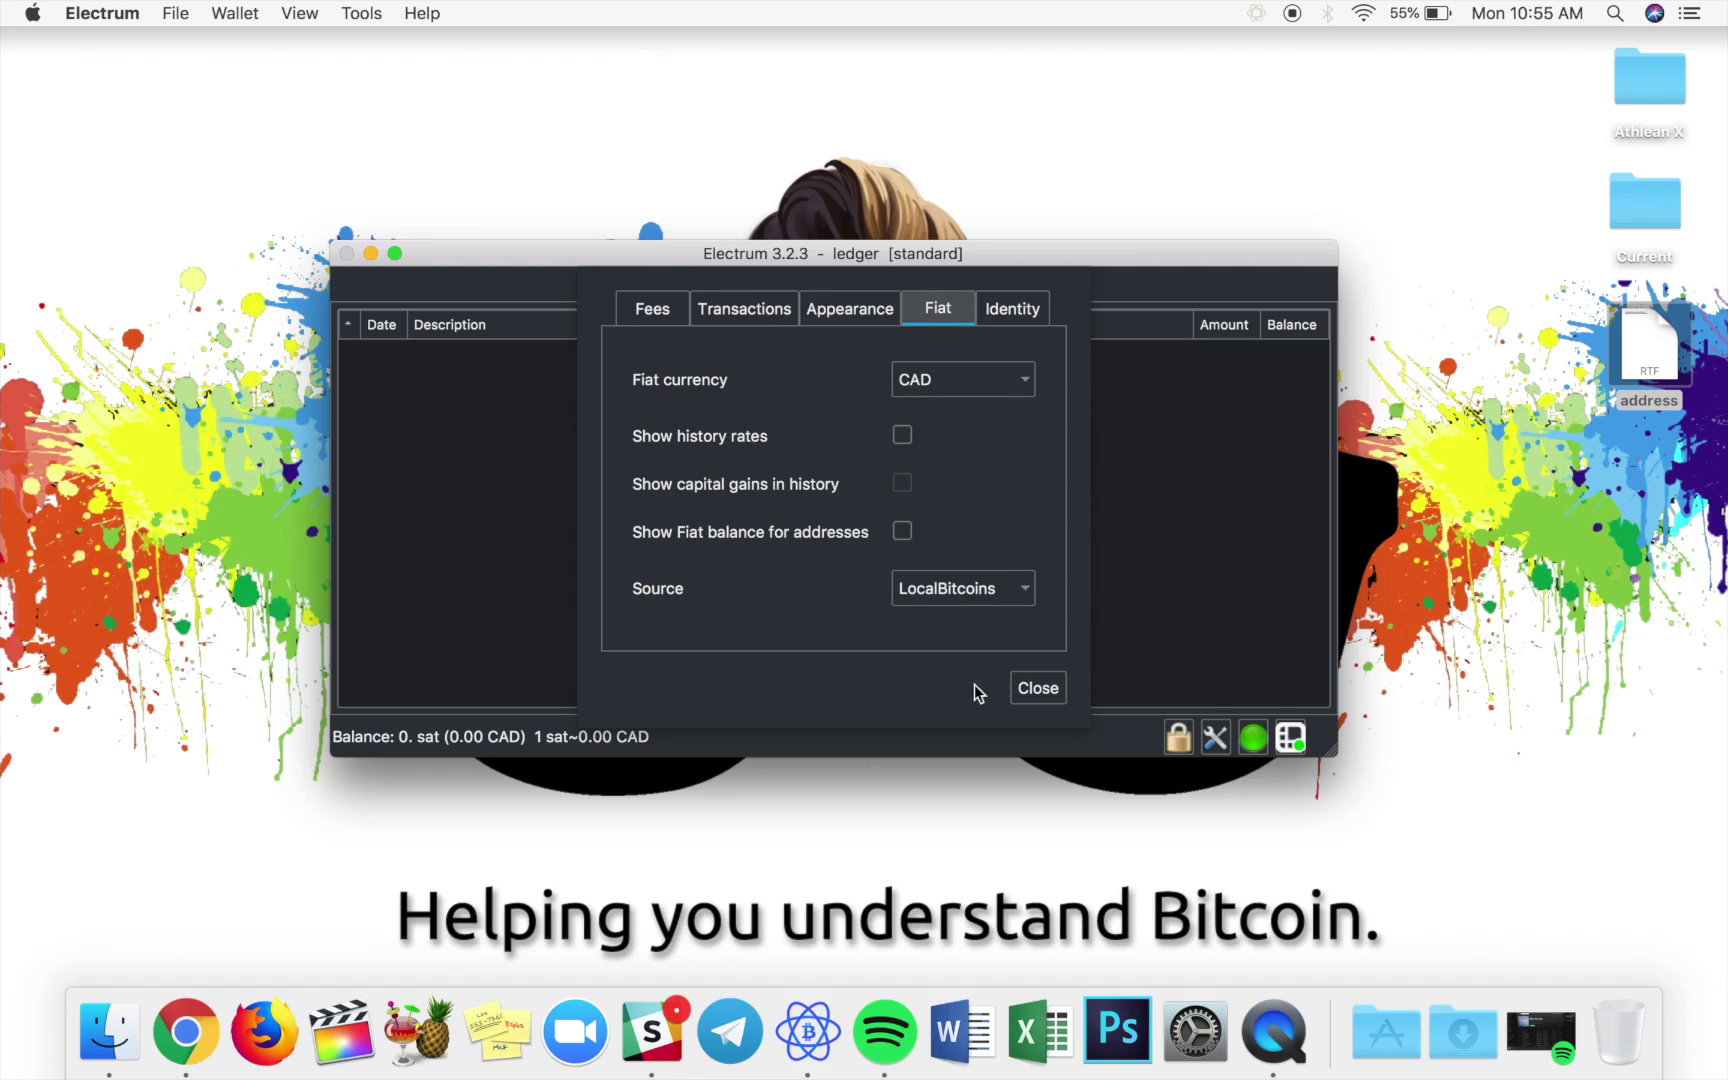
click(1032, 688)
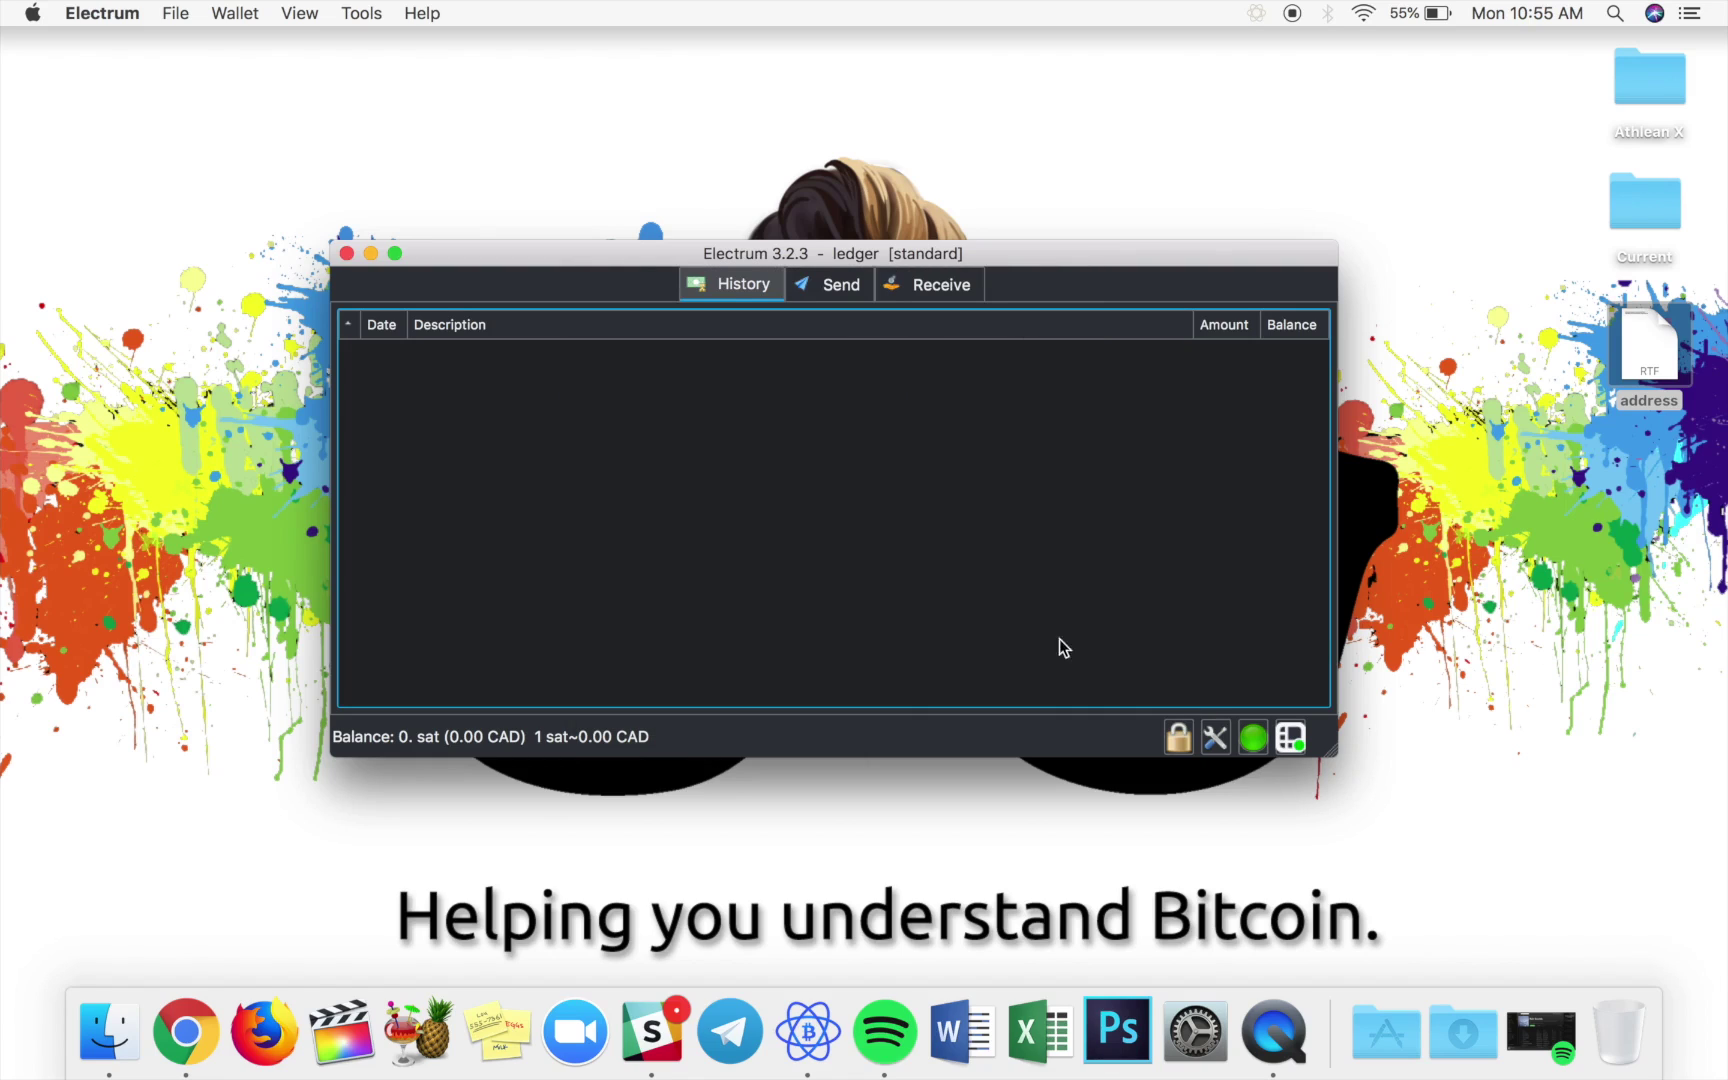
click(1253, 738)
scroll(780, 630, down, 1)
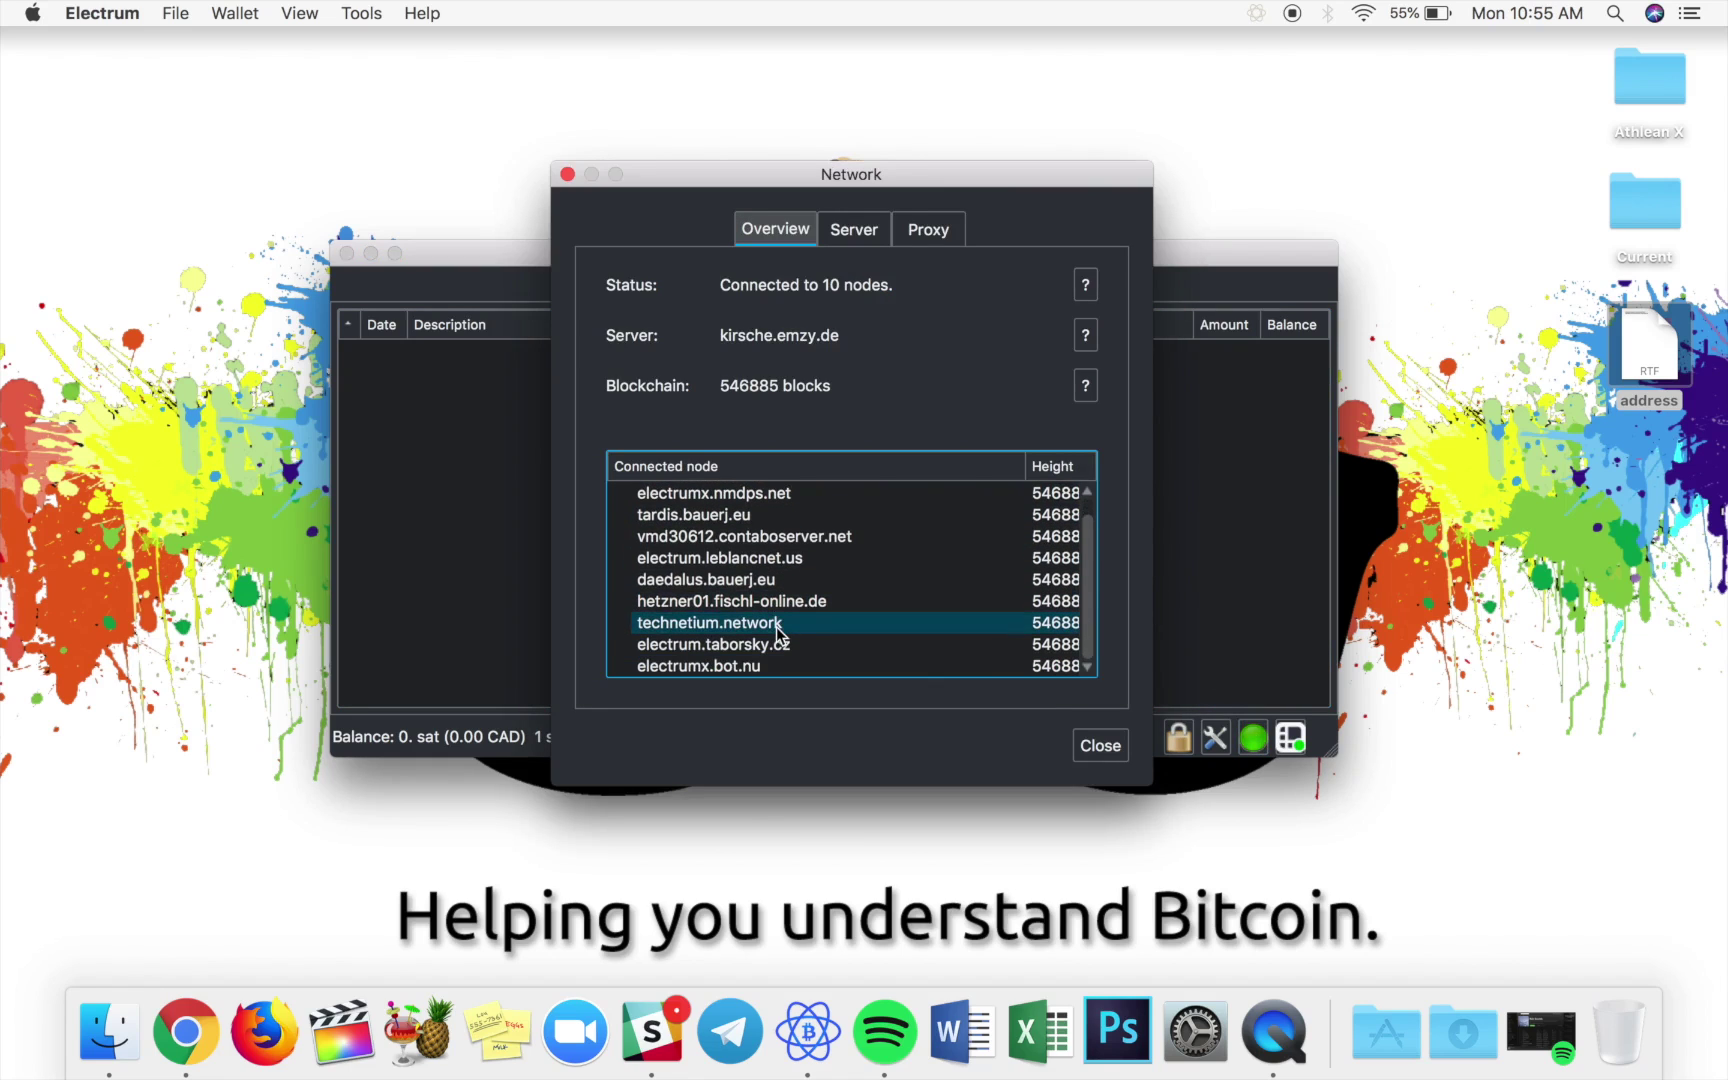
scroll(780, 630, up, 1)
click(918, 230)
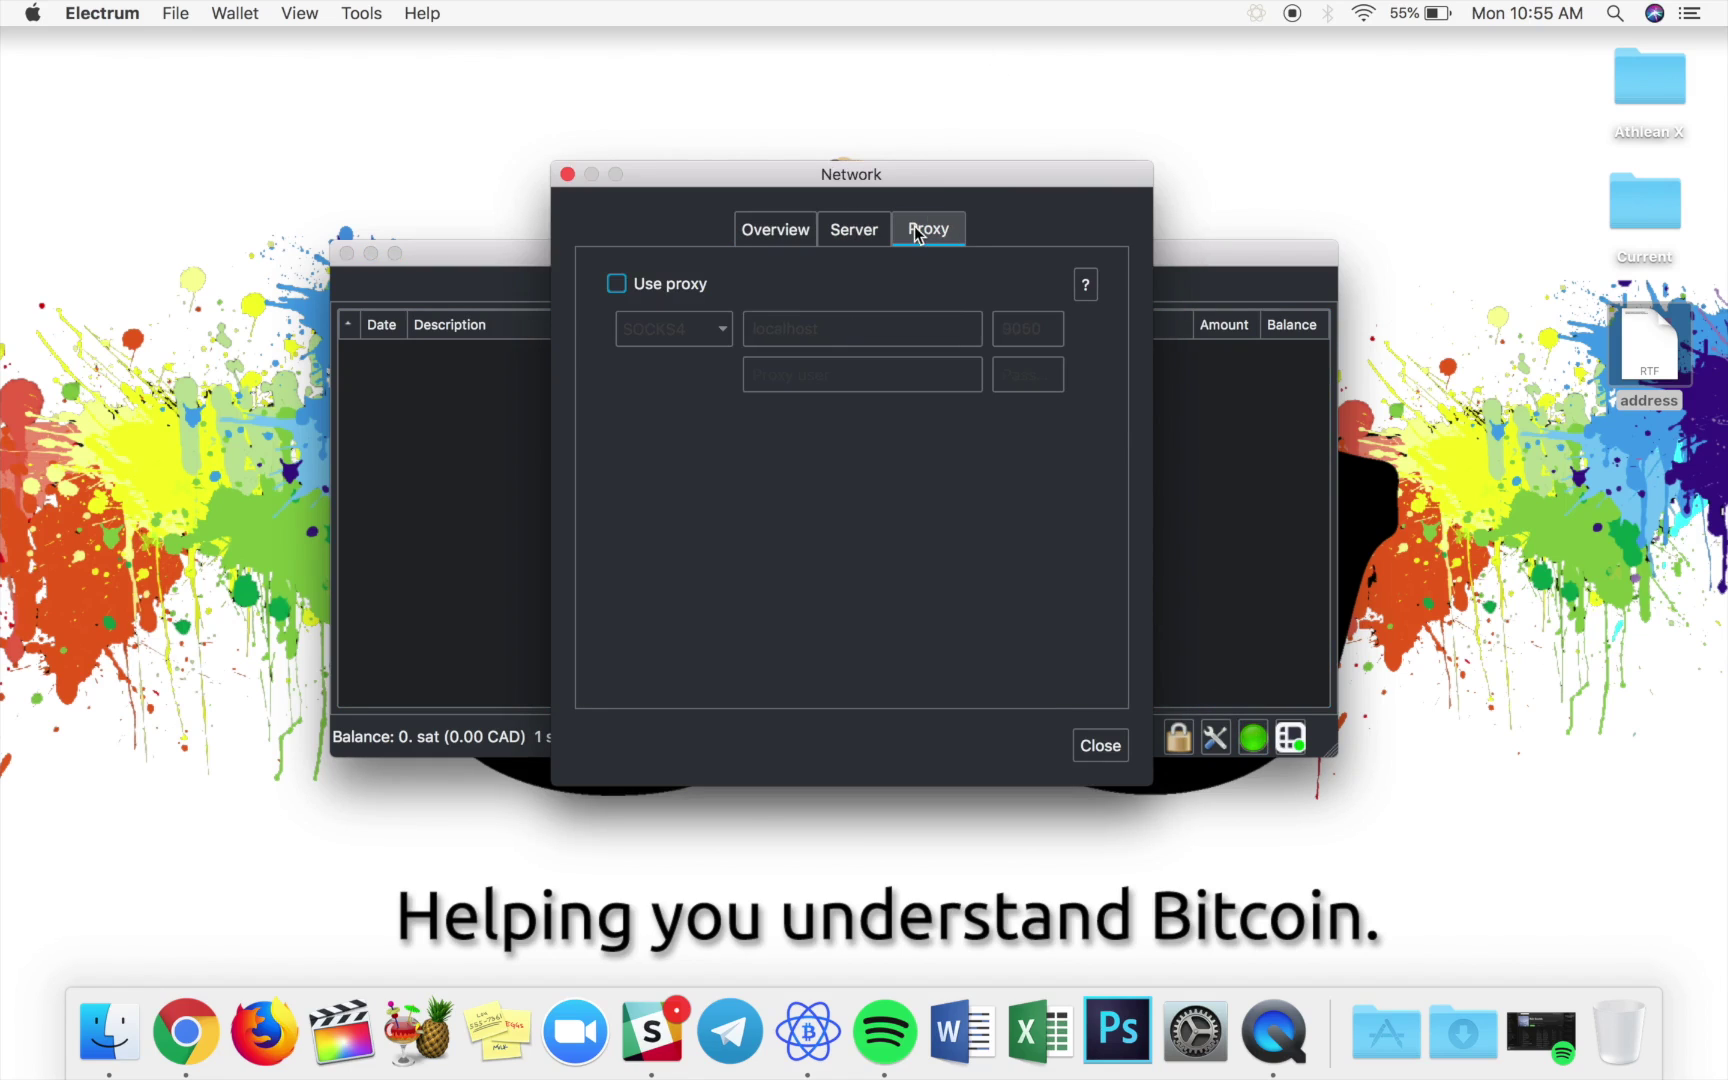
click(1101, 742)
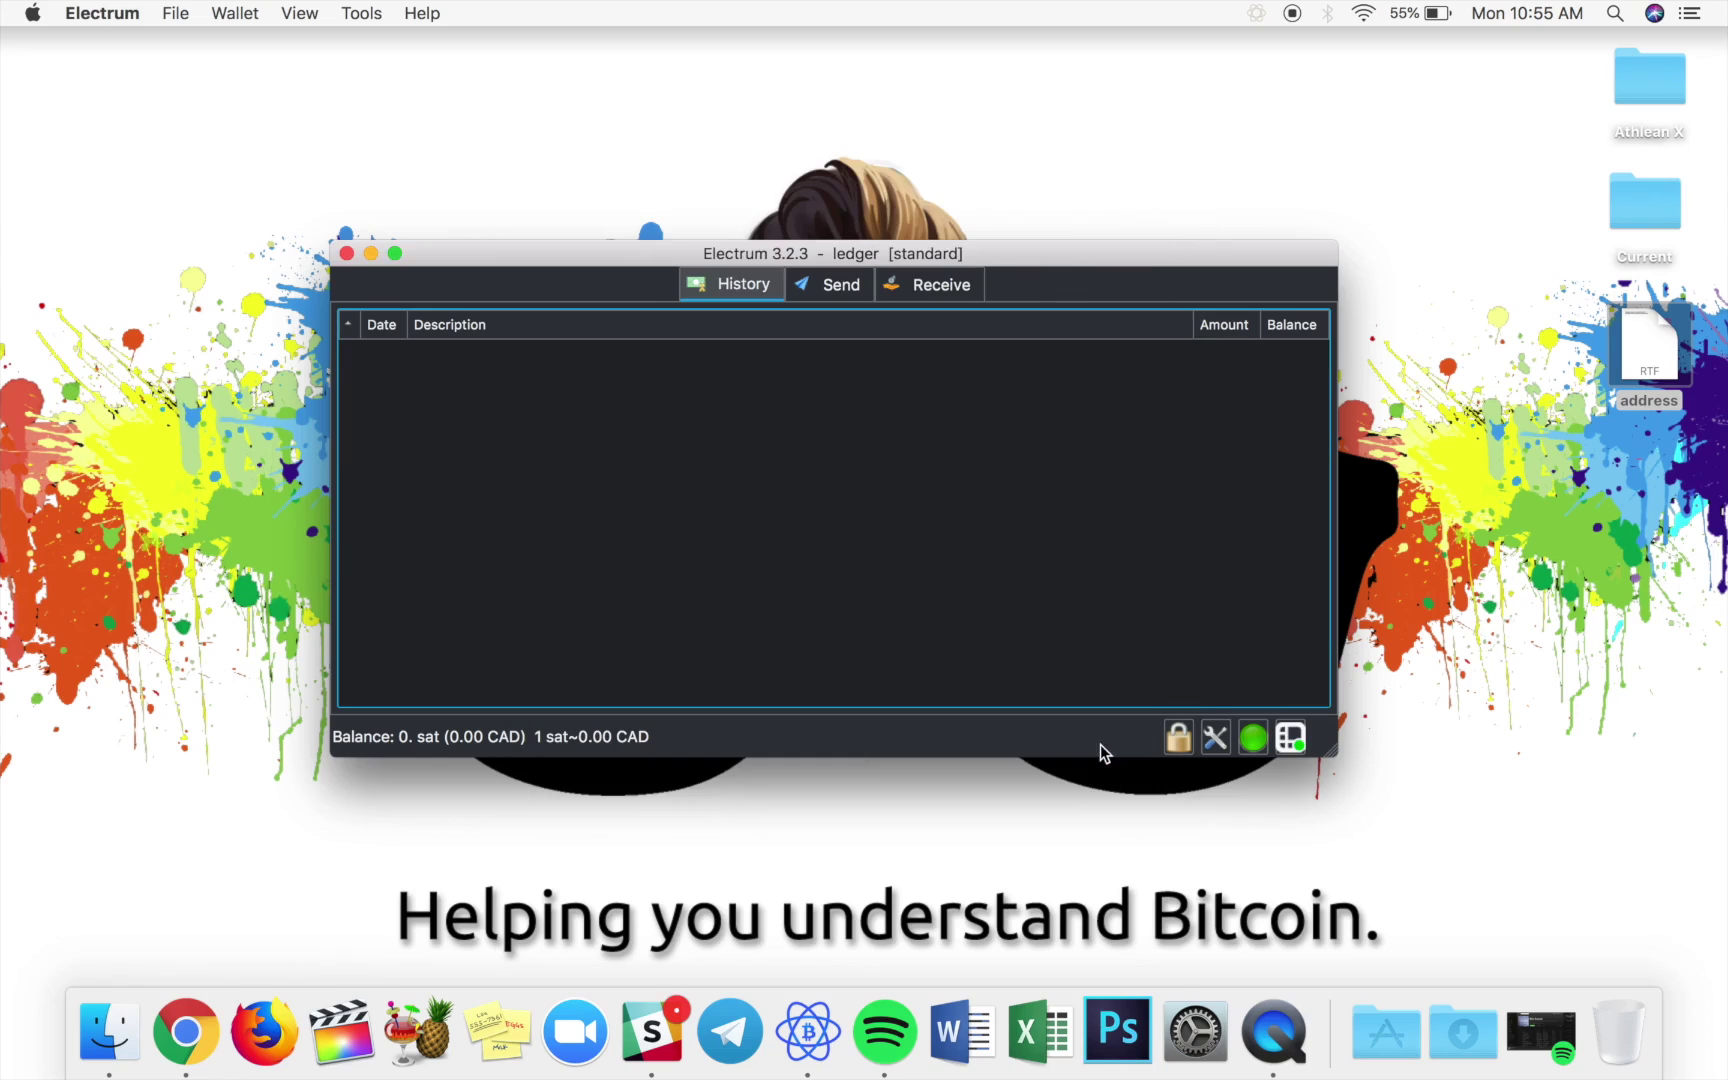
click(1204, 741)
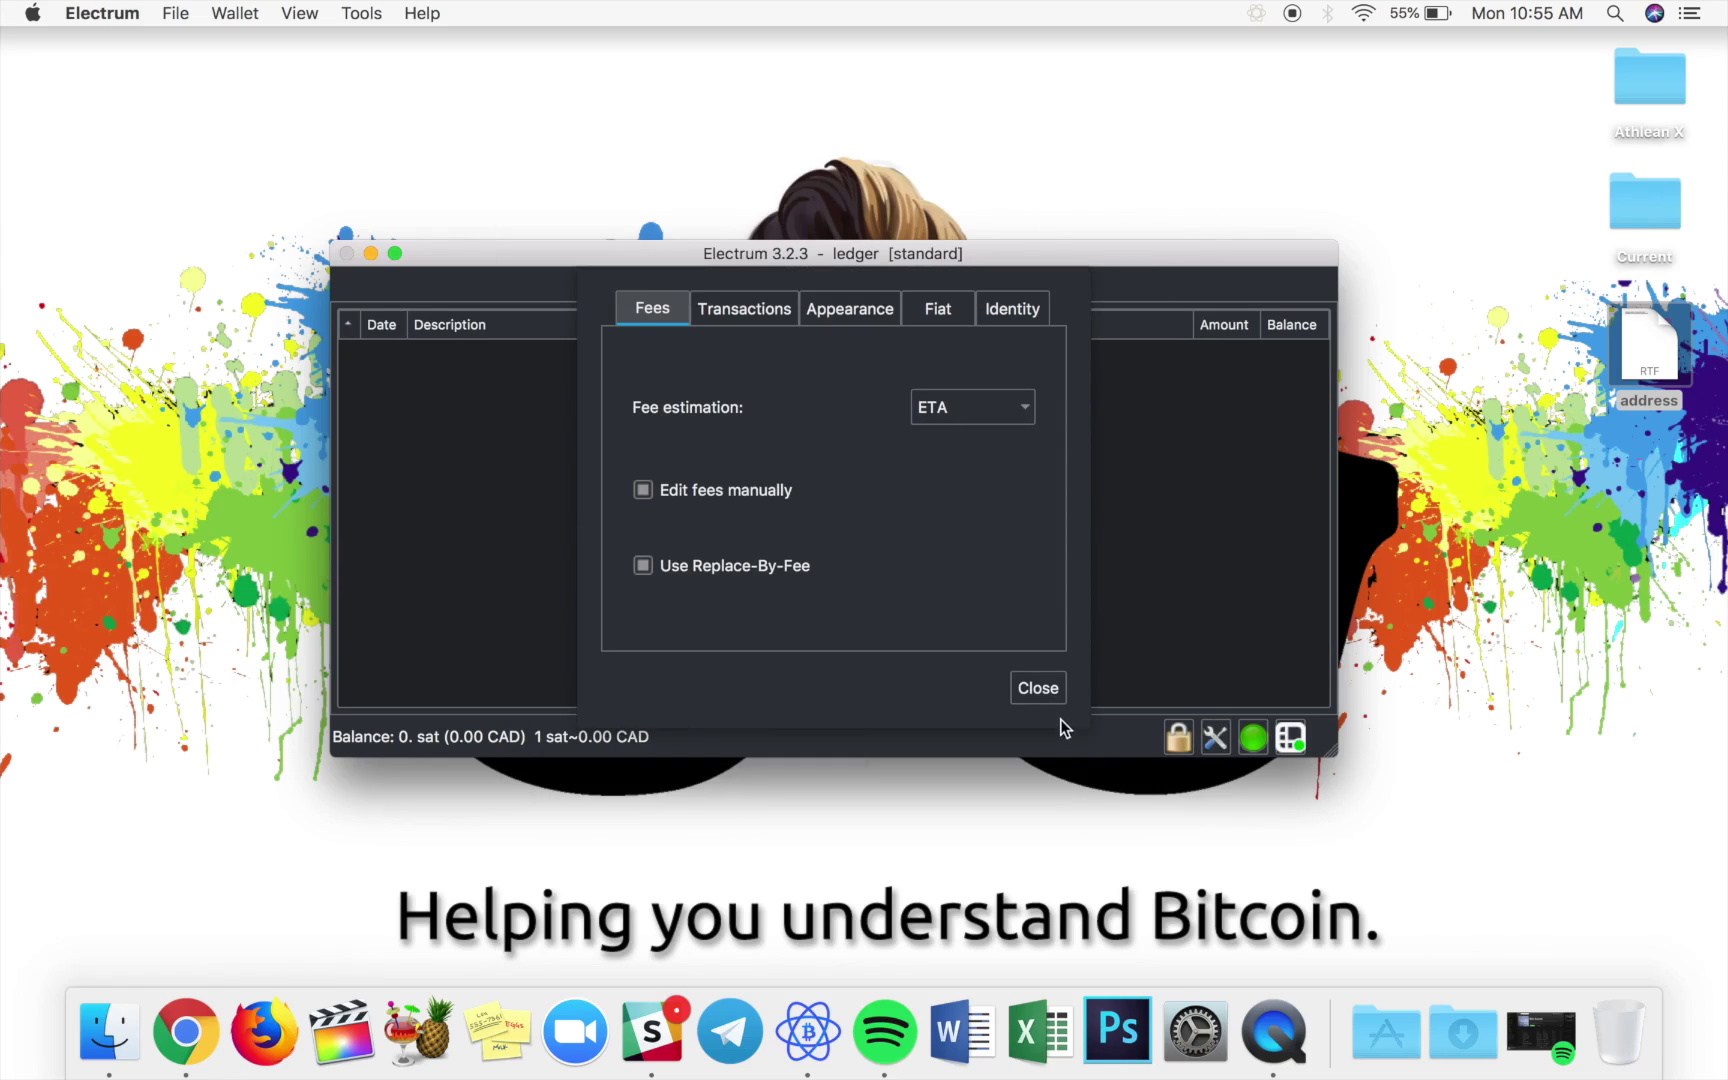
click(1036, 688)
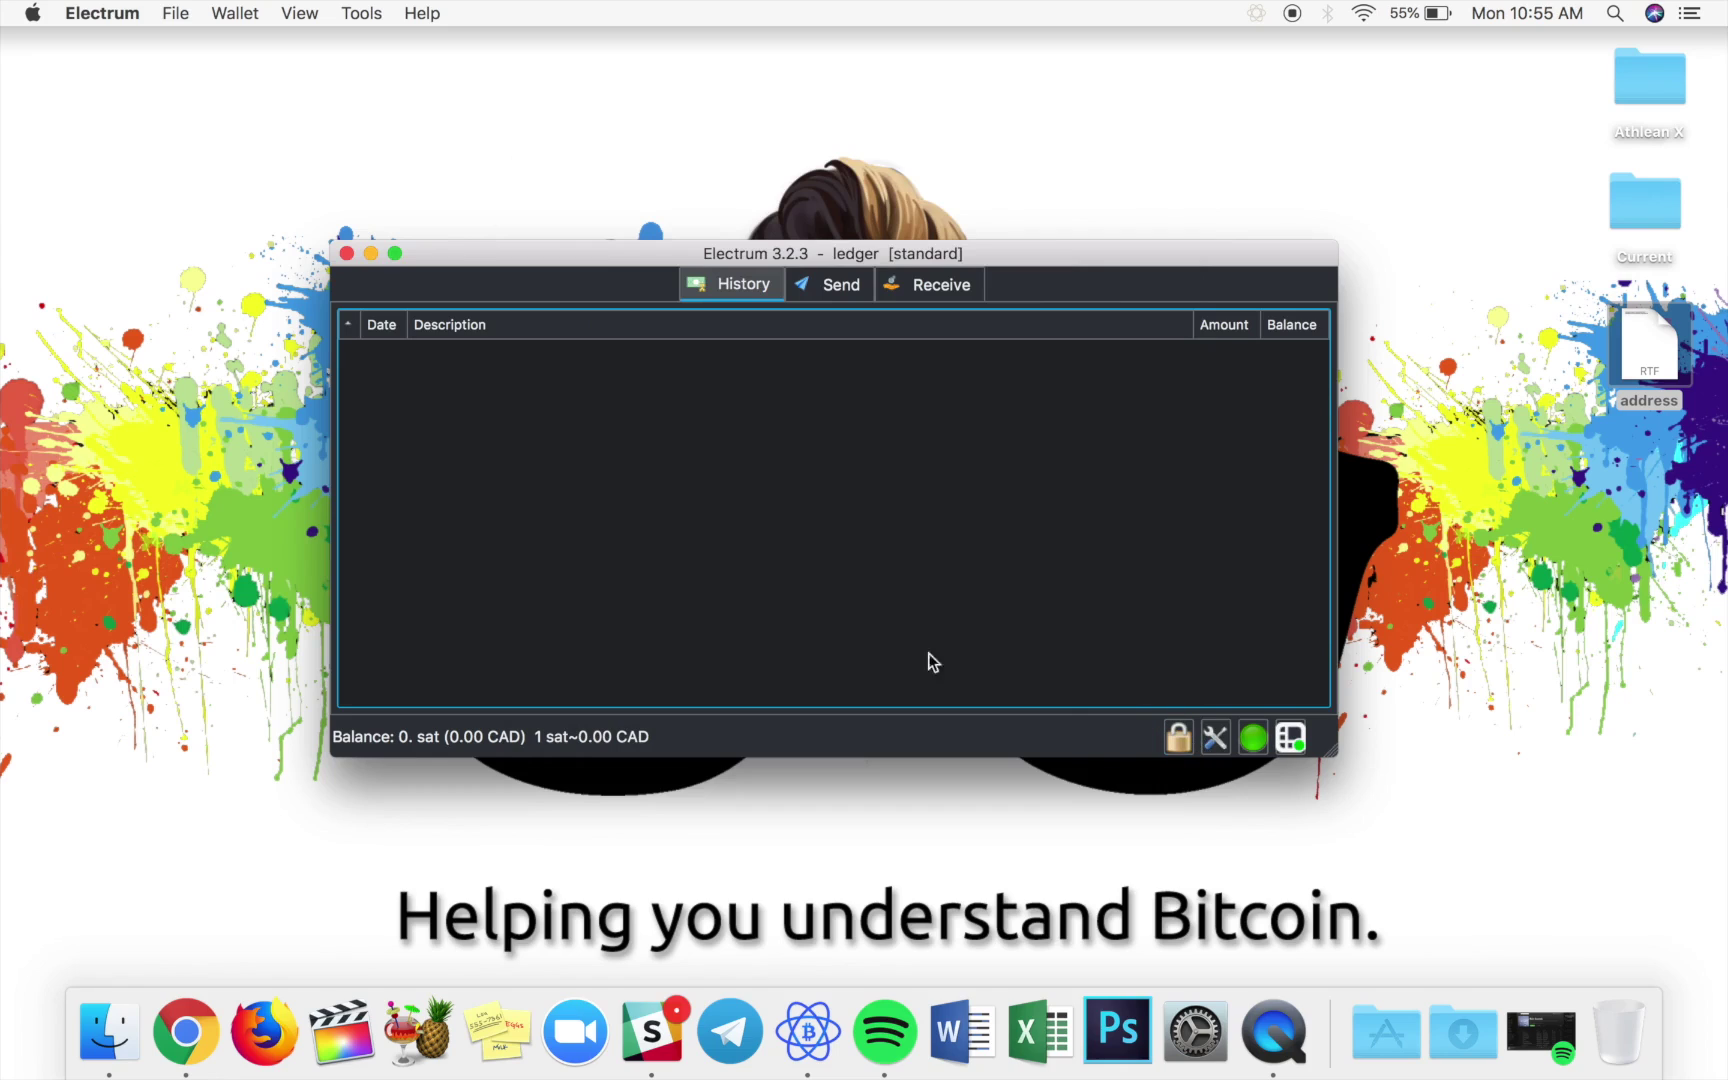
mouse_move(525, 272)
mouse_down()
mouse_move(486, 260)
mouse_move(535, 256)
mouse_move(518, 266)
mouse_up()
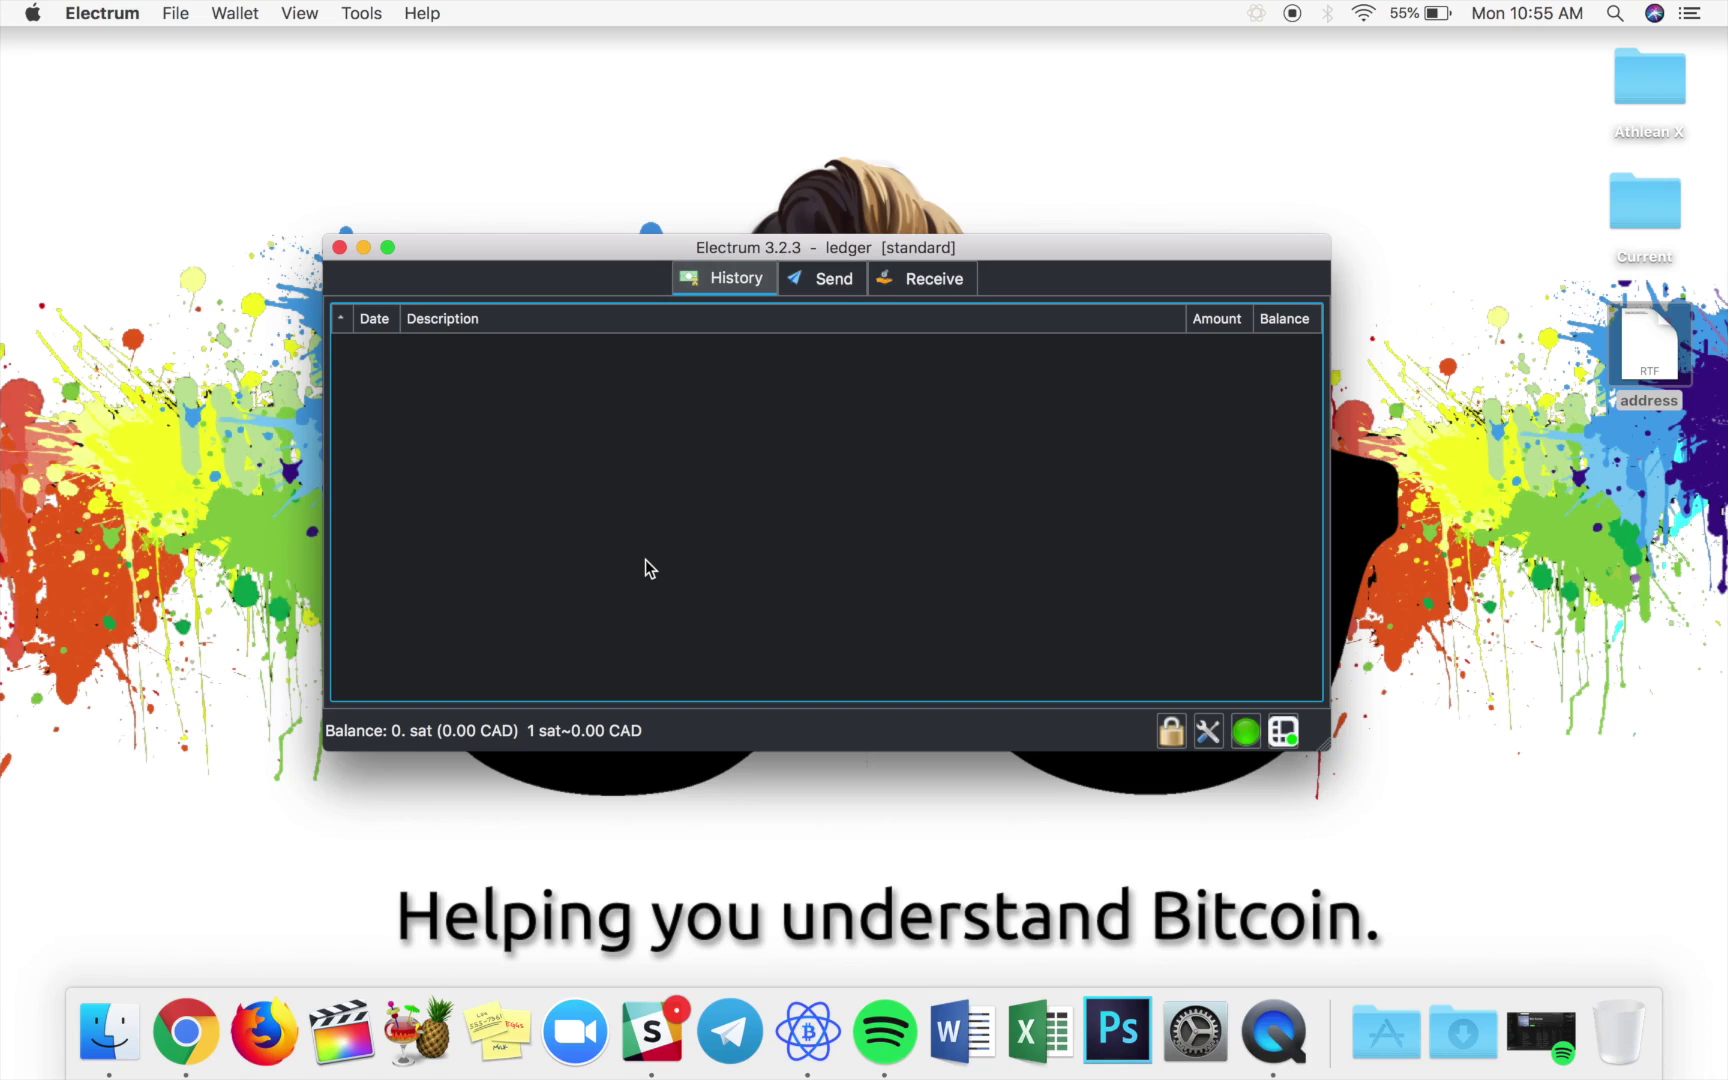
Quit Electrum from its application menu and relaunch it from the Dock
click(103, 12)
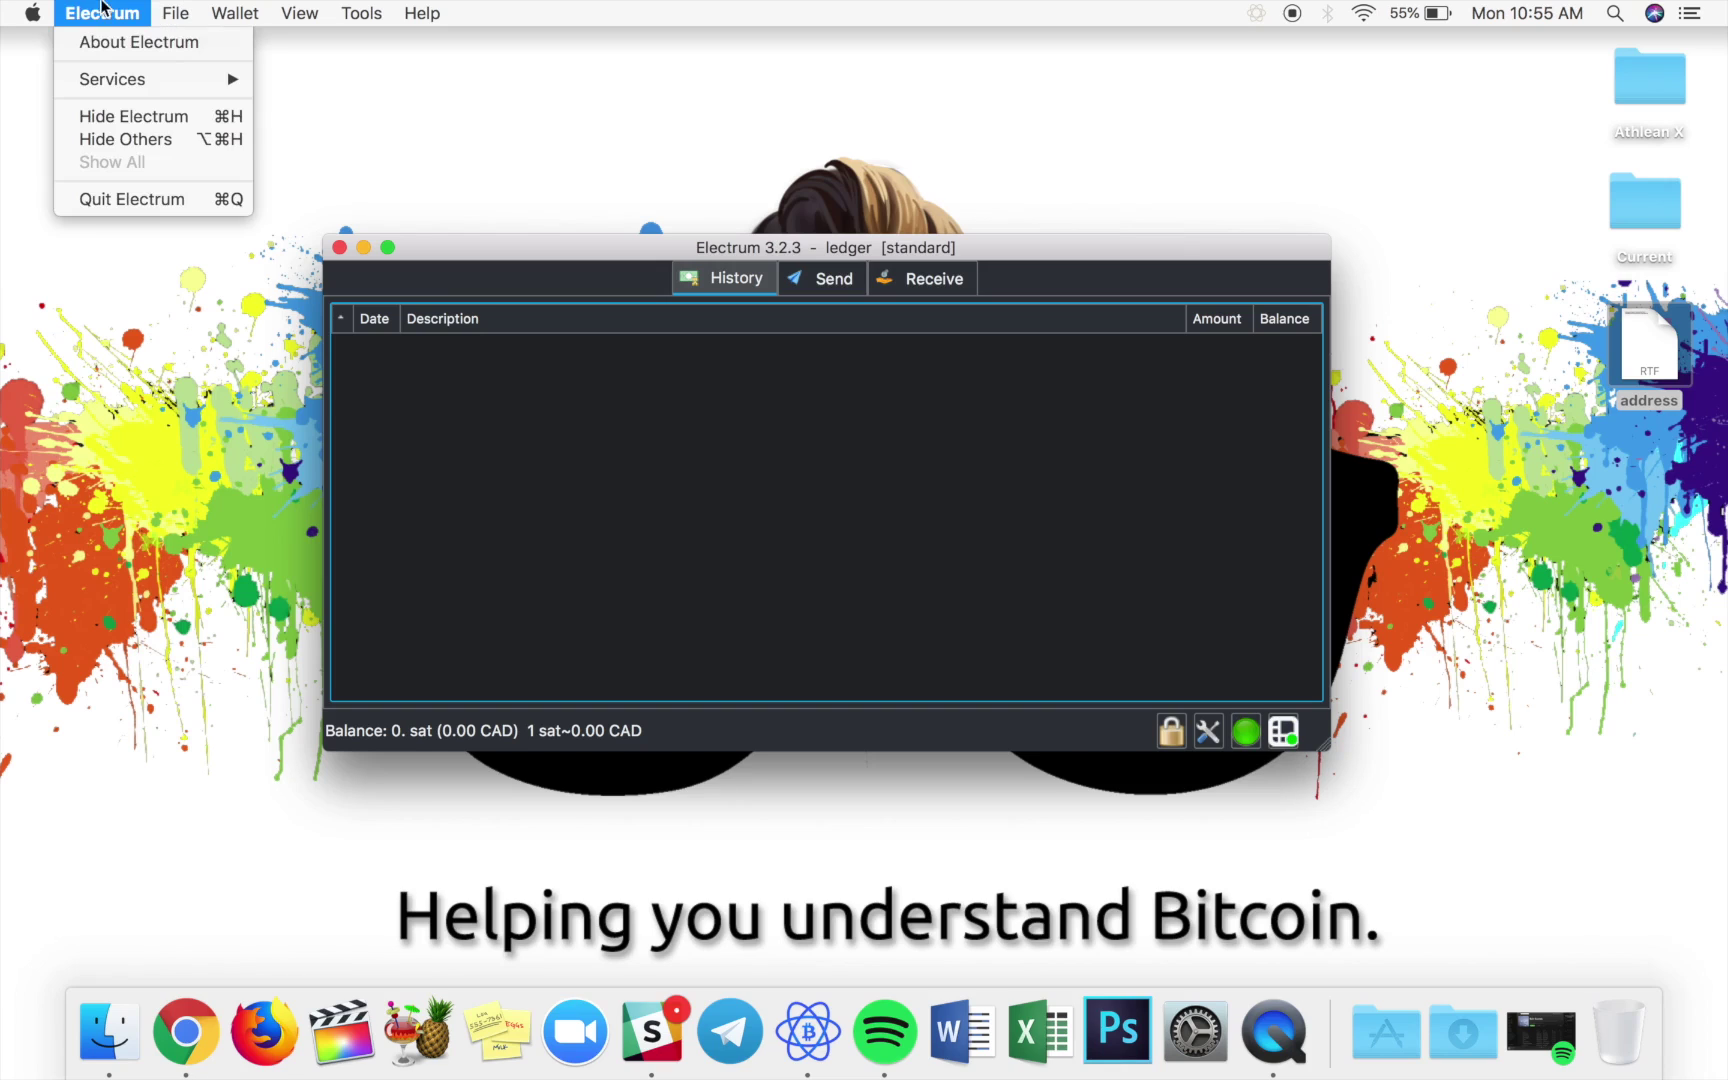
click(130, 199)
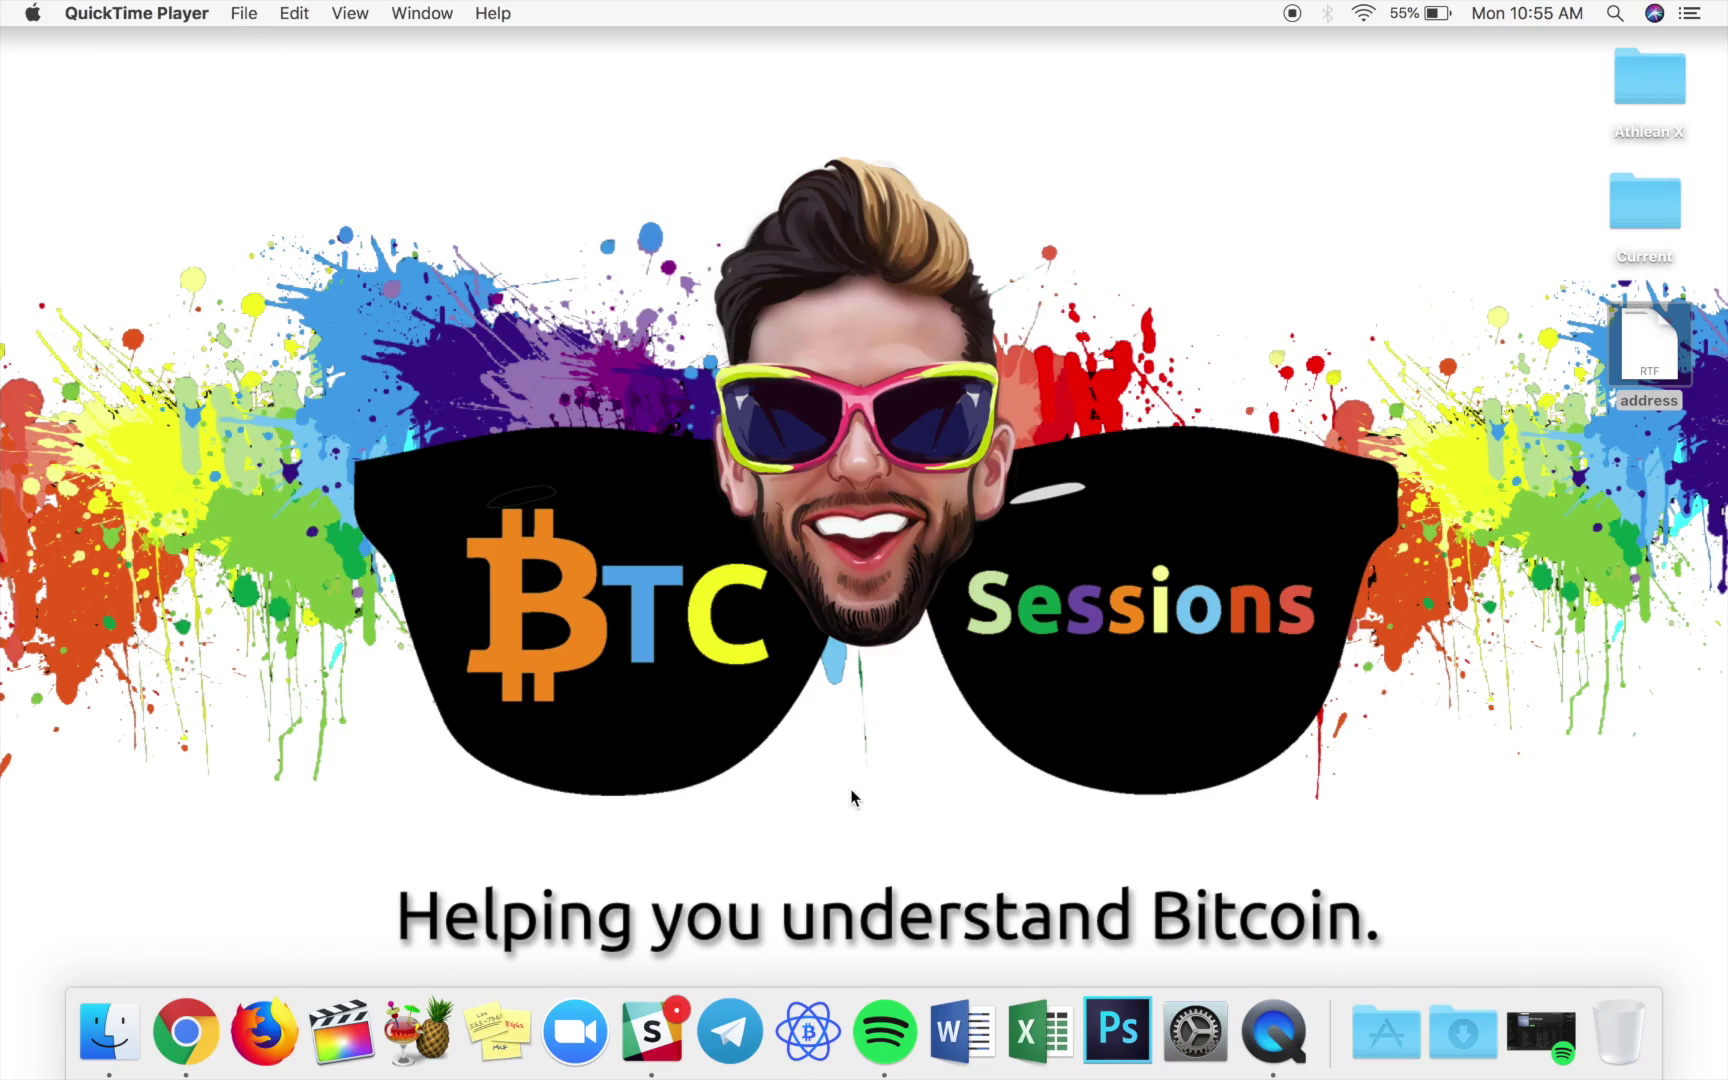
click(806, 1031)
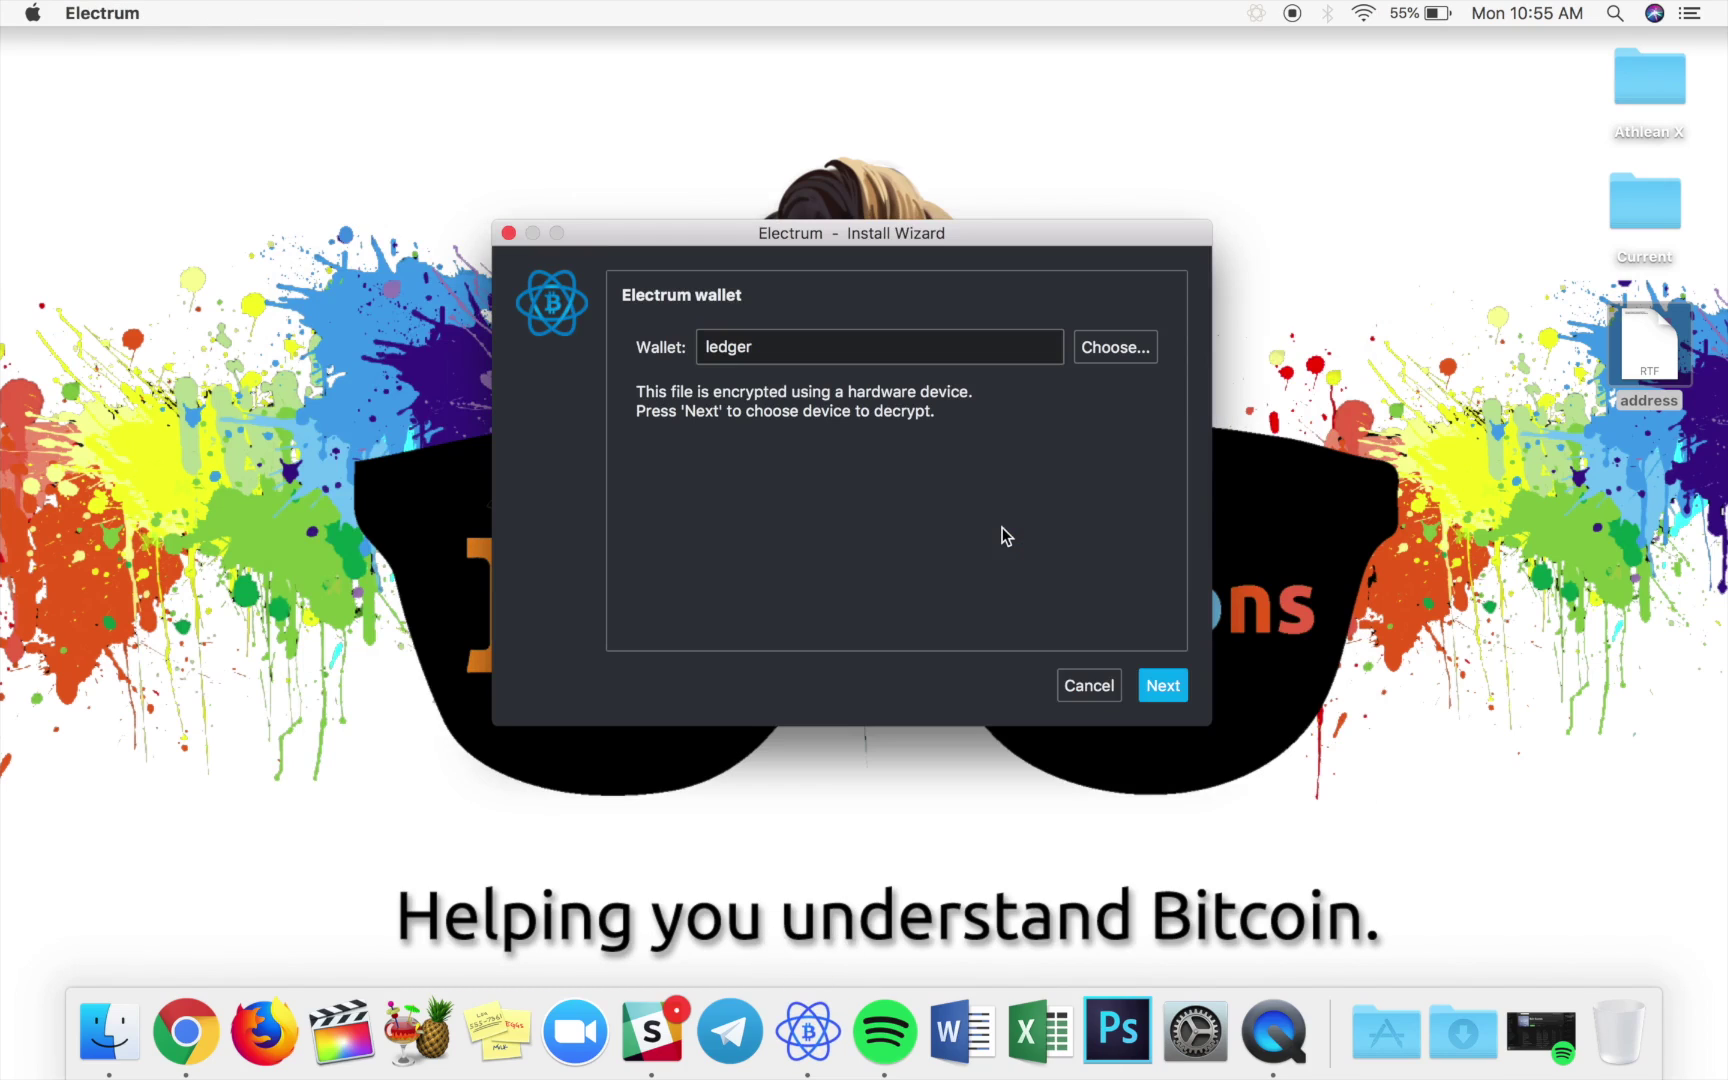
Open the ledger wallet file and unlock it with the unnamed Ledger device
click(1124, 343)
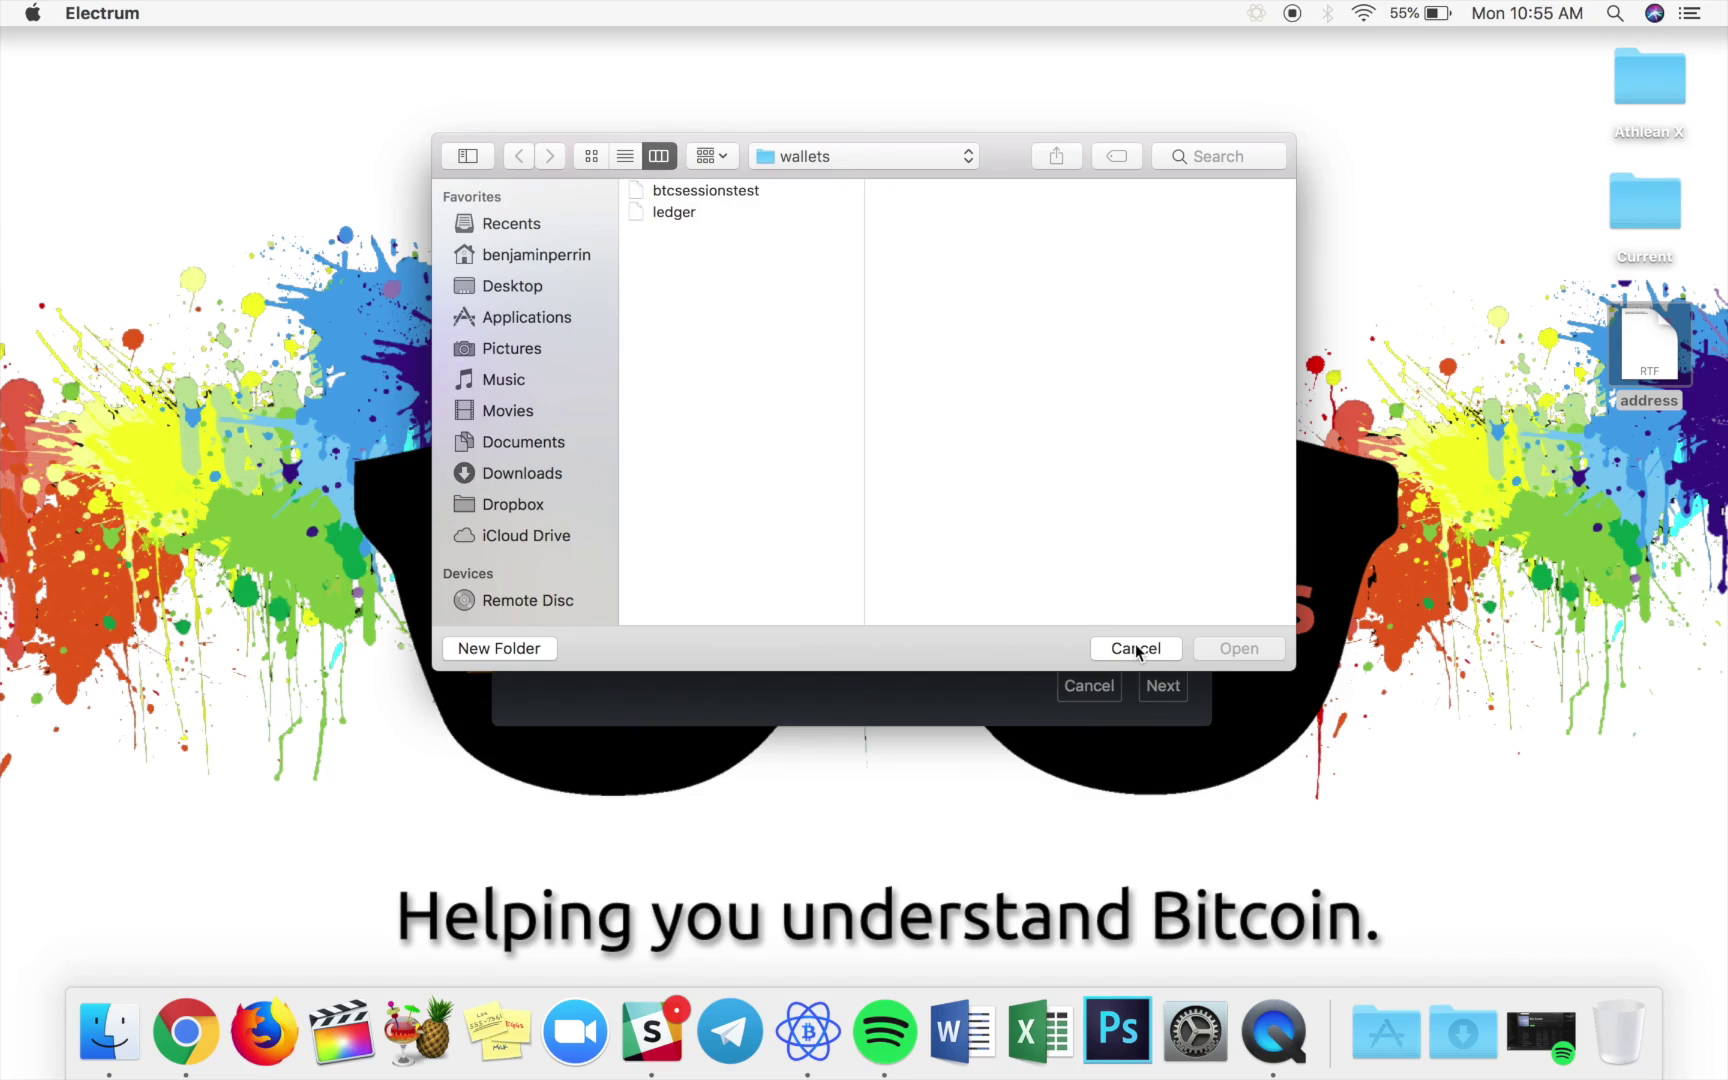
click(677, 215)
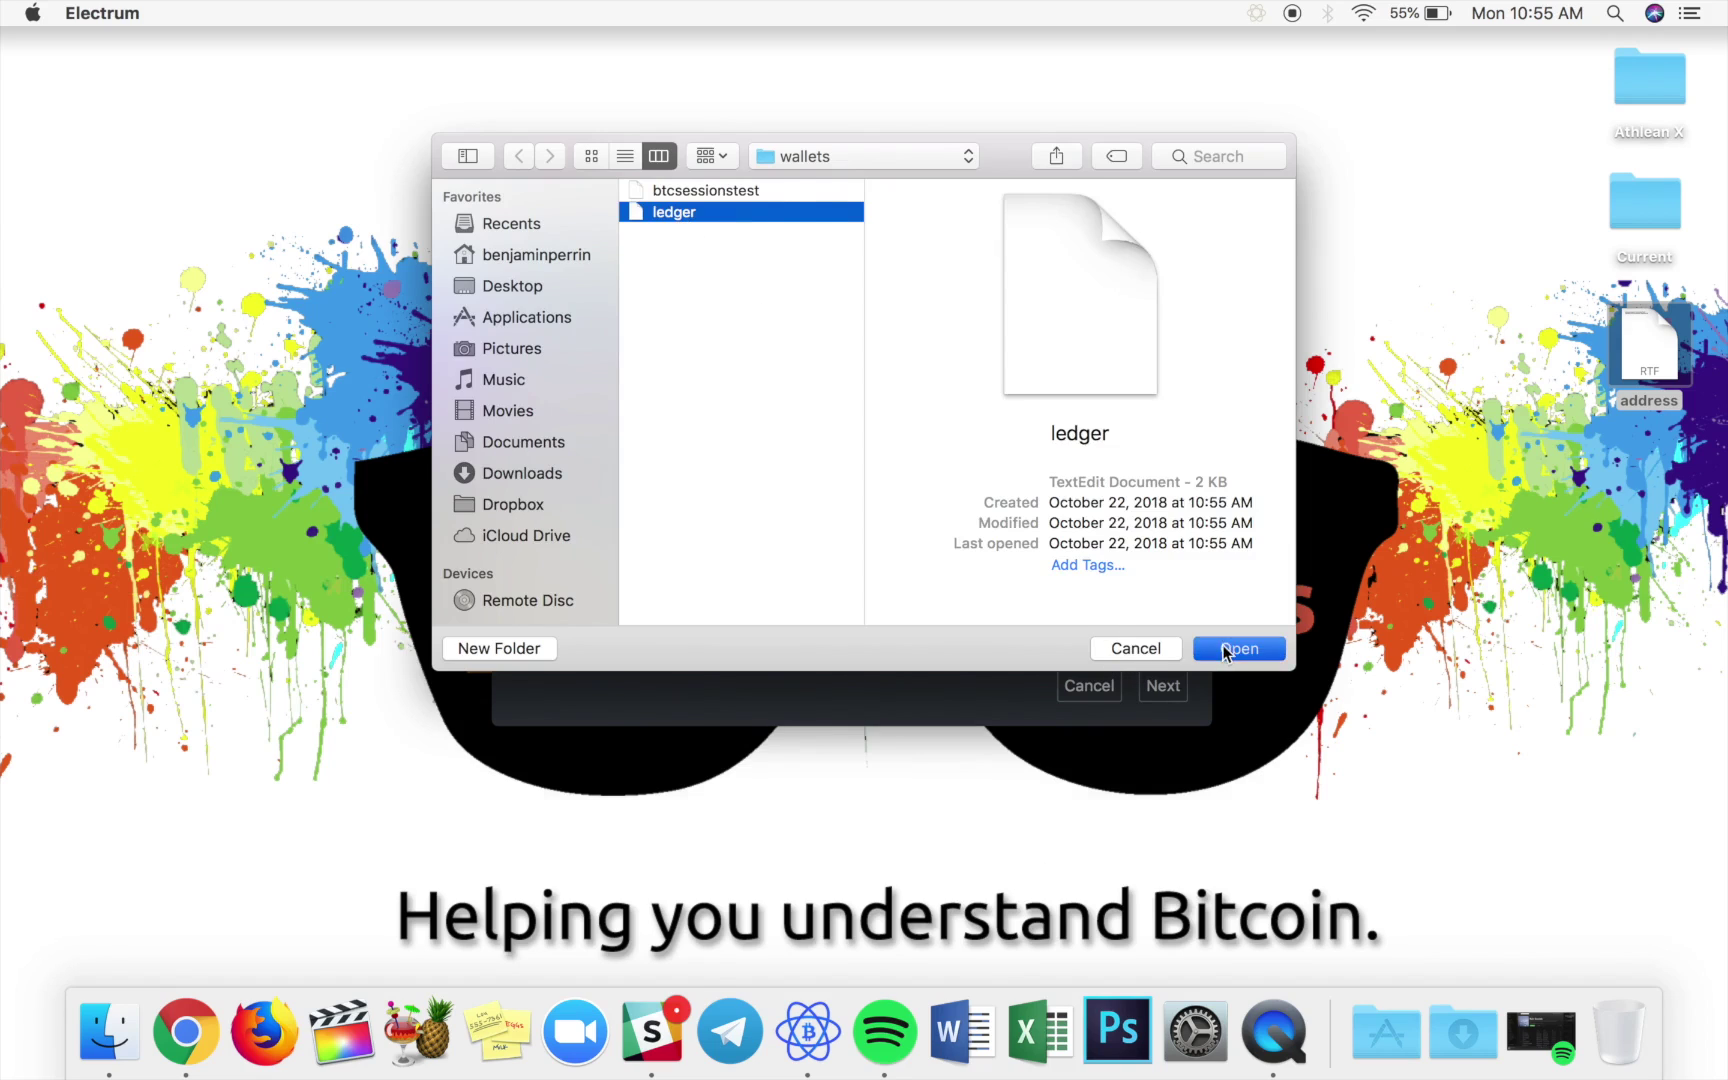
click(1226, 652)
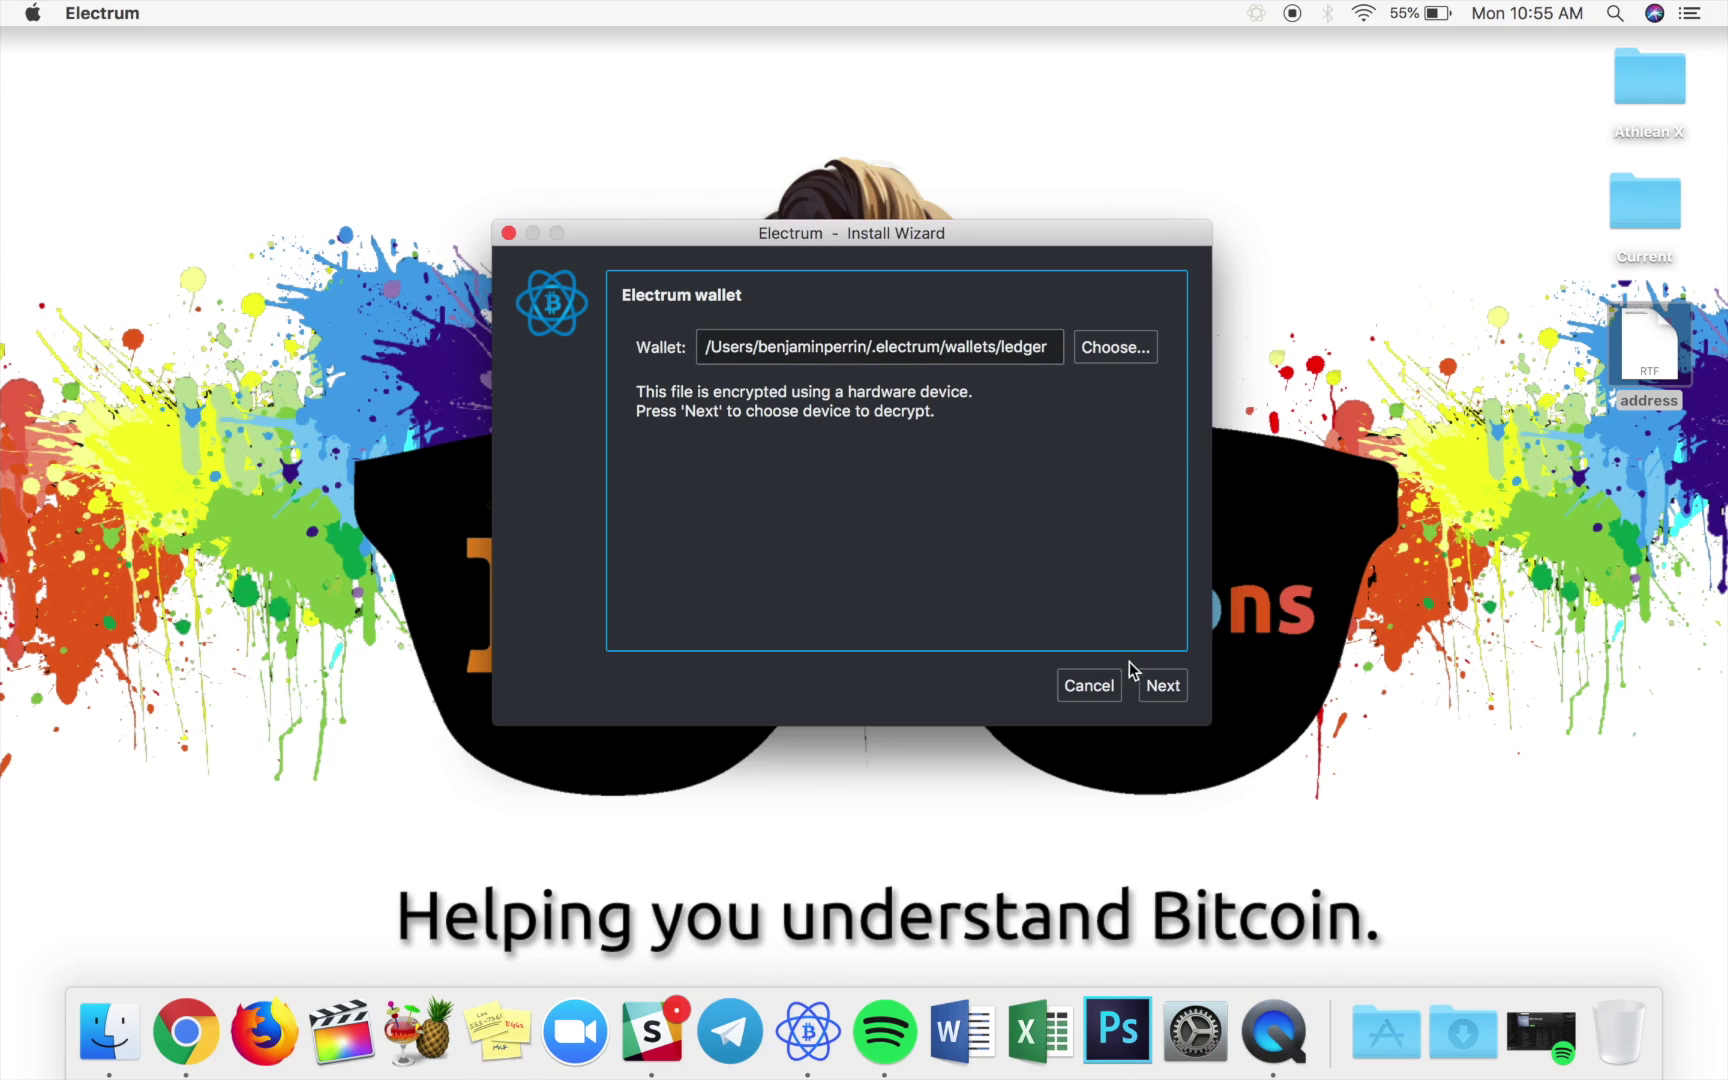
click(1152, 688)
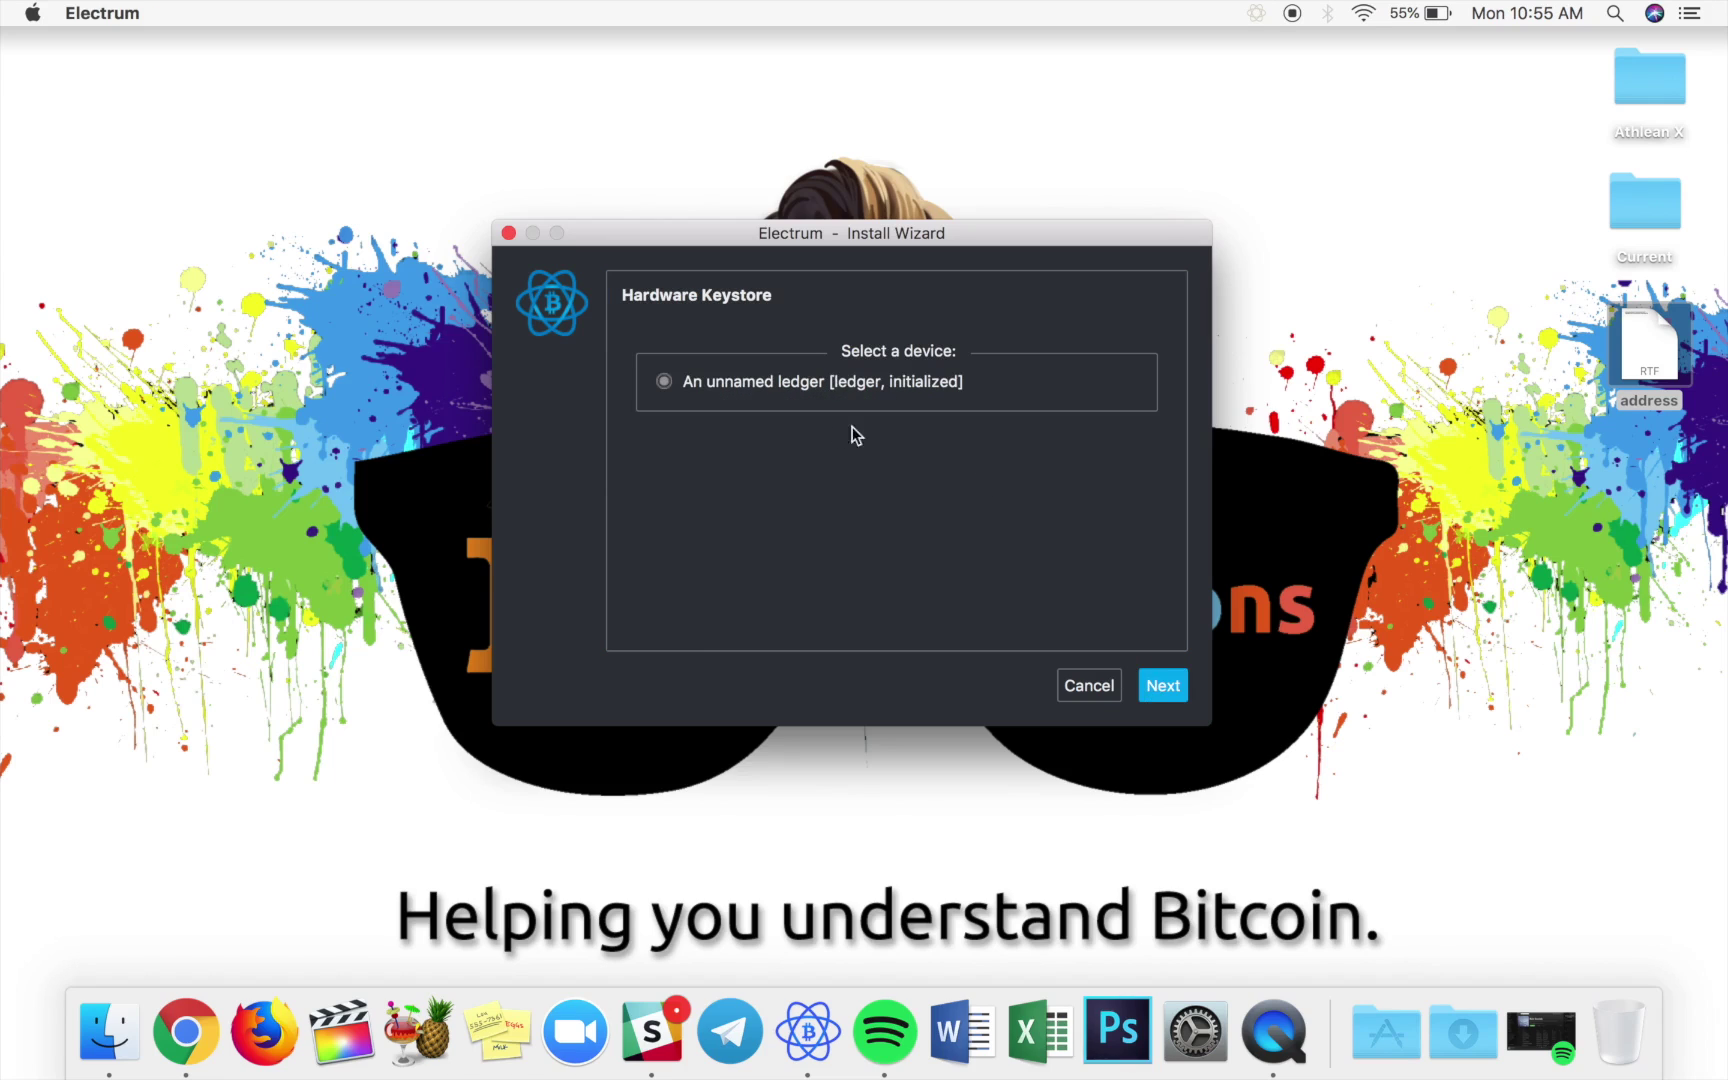
click(1170, 688)
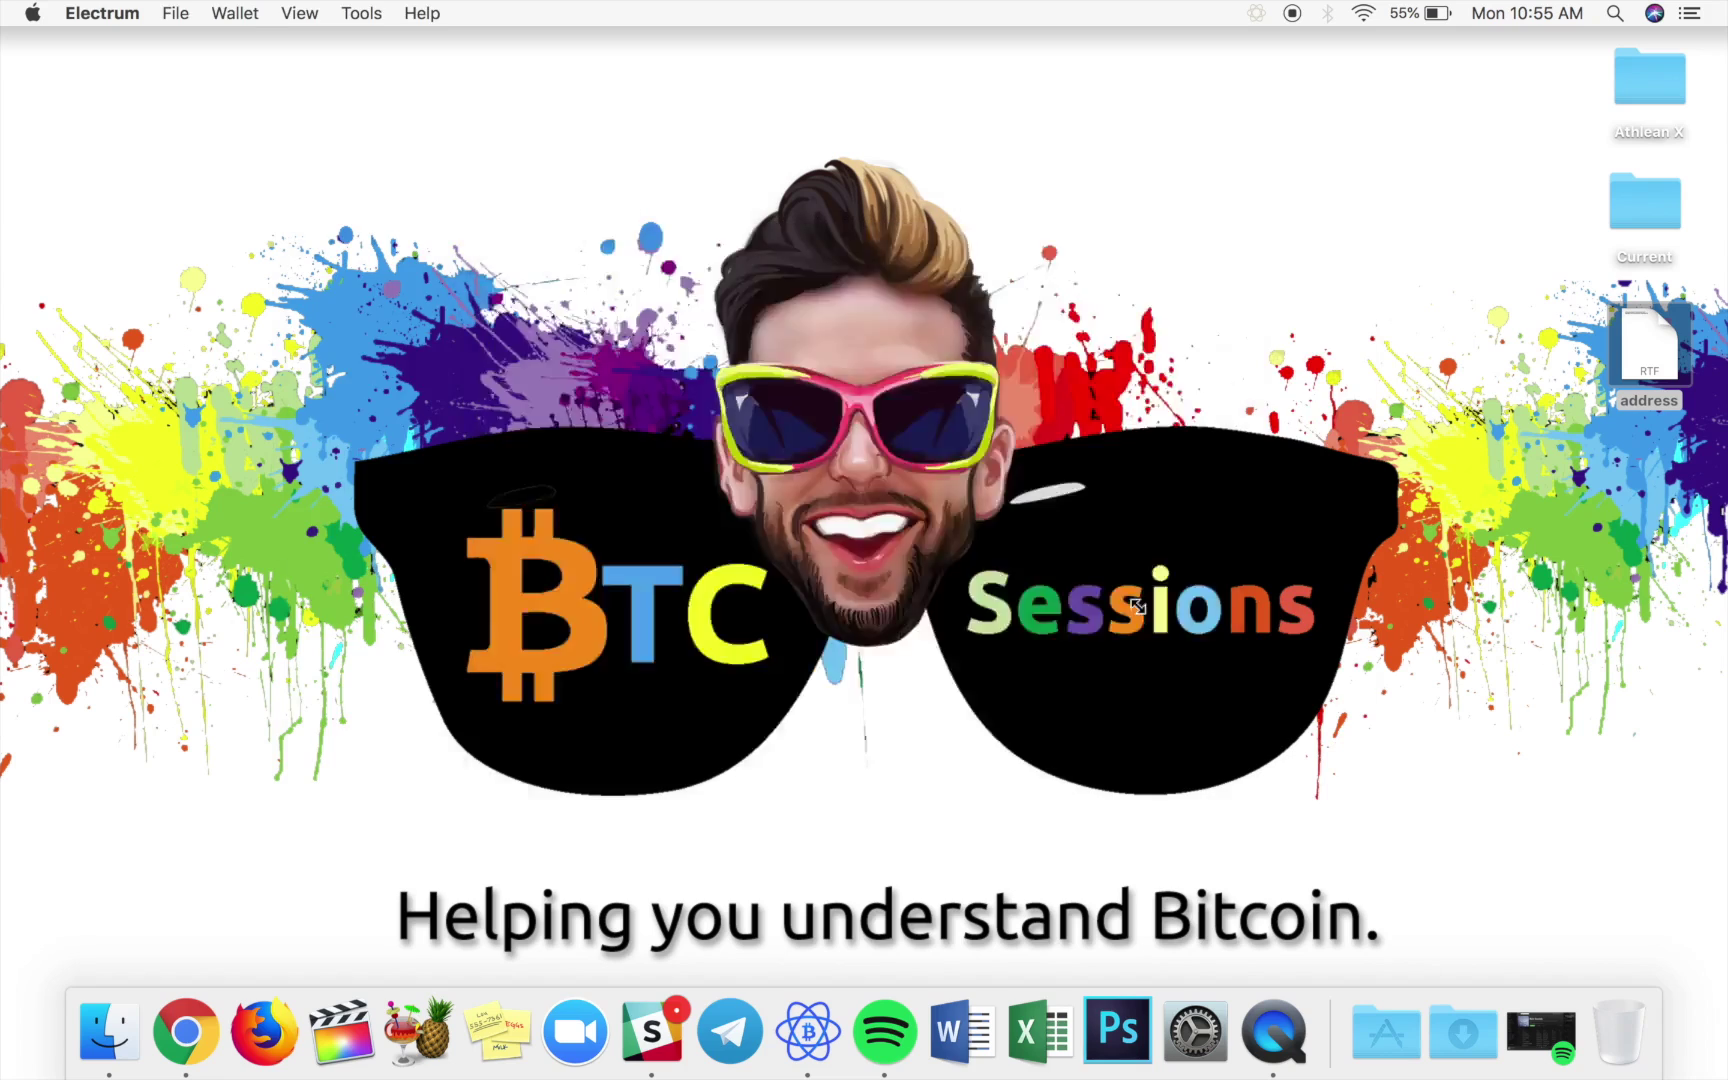